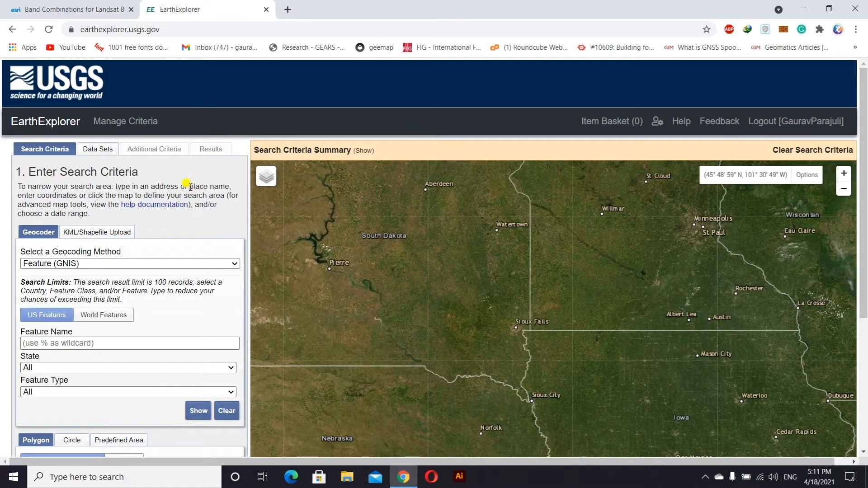
left_click_drag(198, 186, 222, 189)
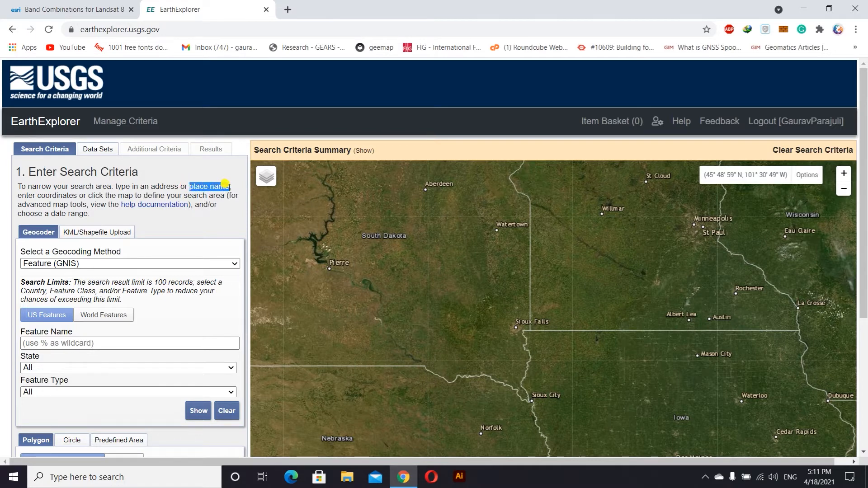
left_click(228, 184)
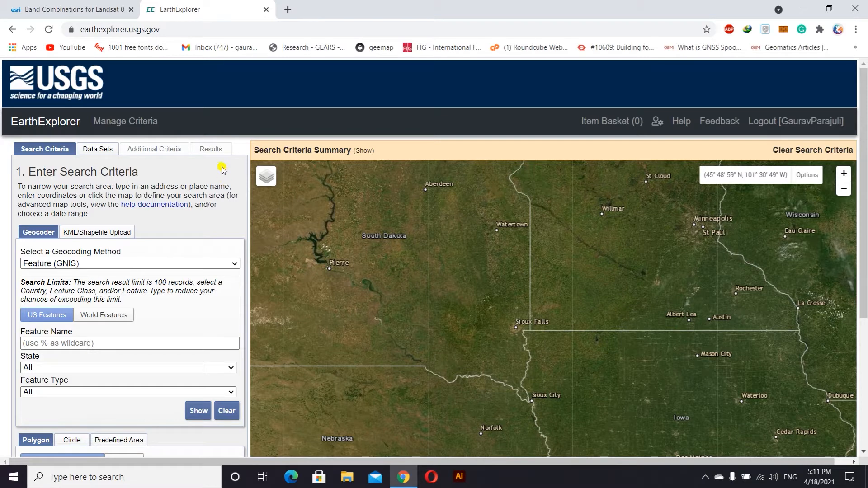
left_click(184, 25)
left_click(199, 29)
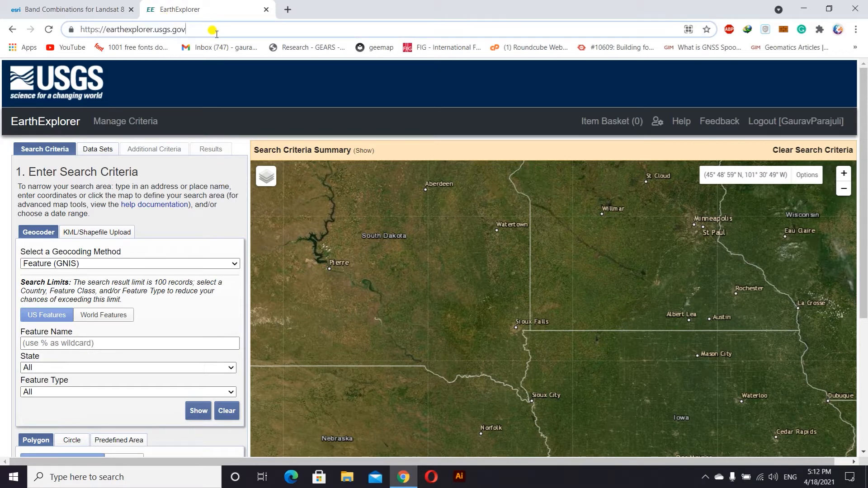
left_click(241, 128)
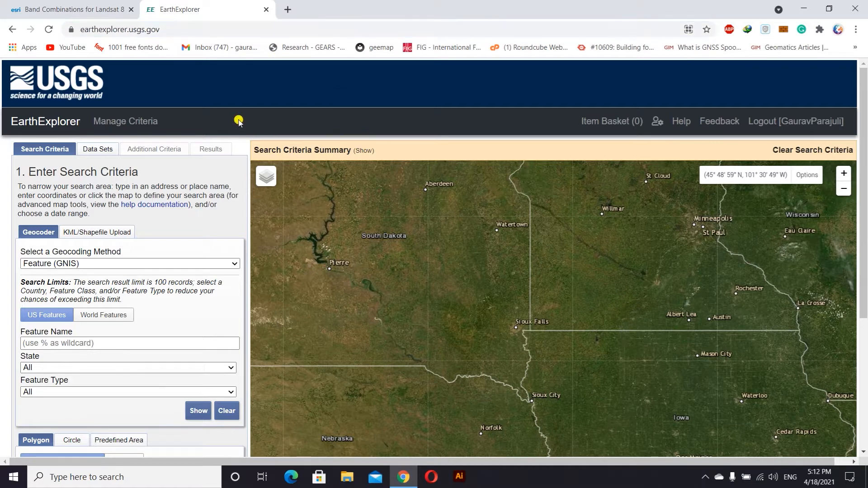
left_click(170, 29)
left_click(223, 27)
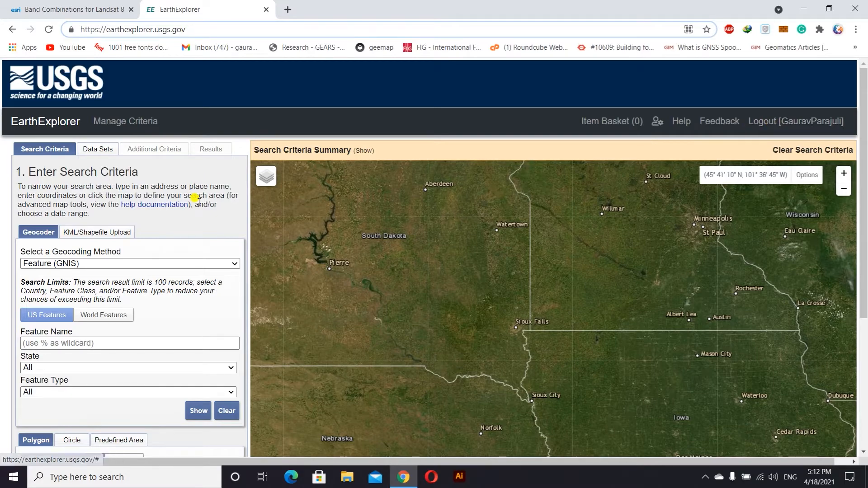
left_click_drag(509, 341, 454, 295)
scroll(454, 294, "down", 3)
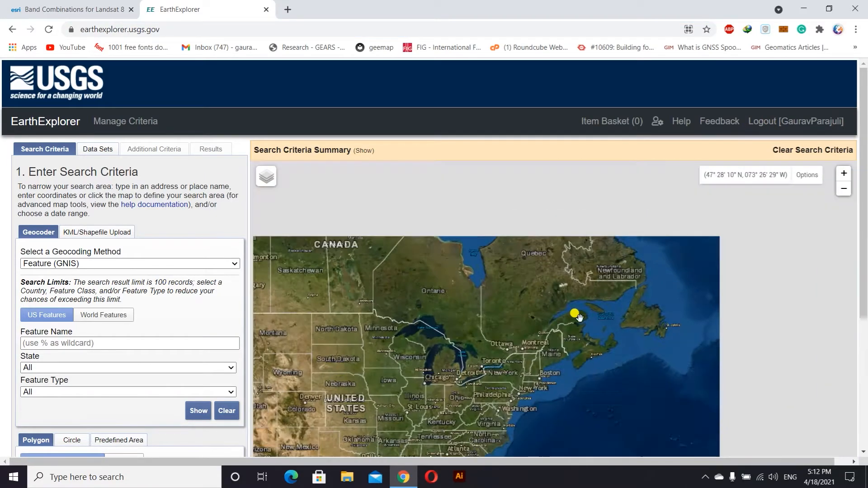
left_click_drag(580, 318, 248, 240)
scroll(560, 331, "up", 2)
scroll(560, 332, "up", 3)
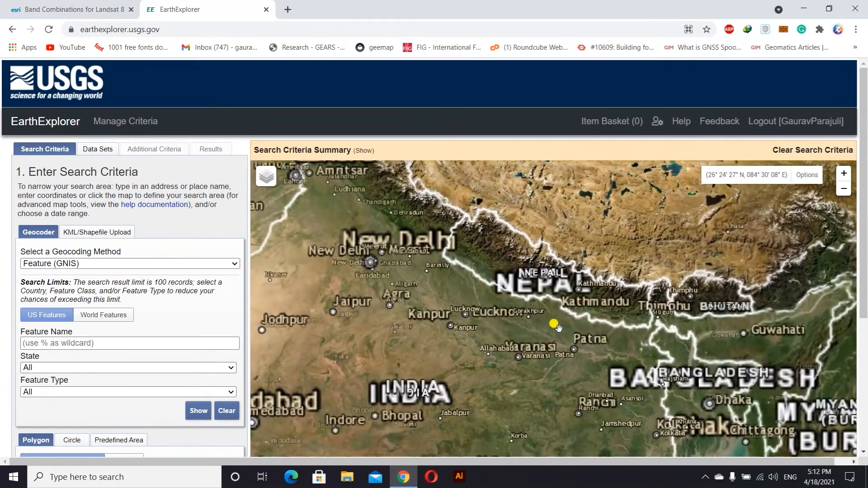
scroll(471, 284, "up", 2)
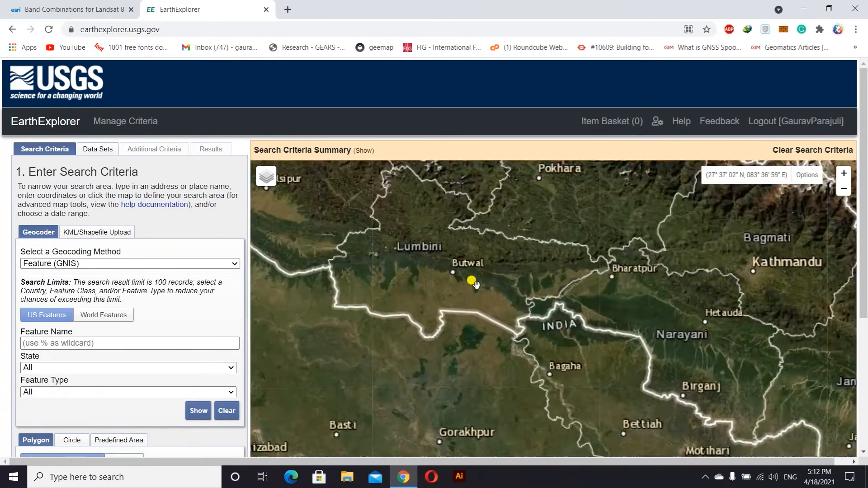
left_click_drag(487, 294, 474, 313)
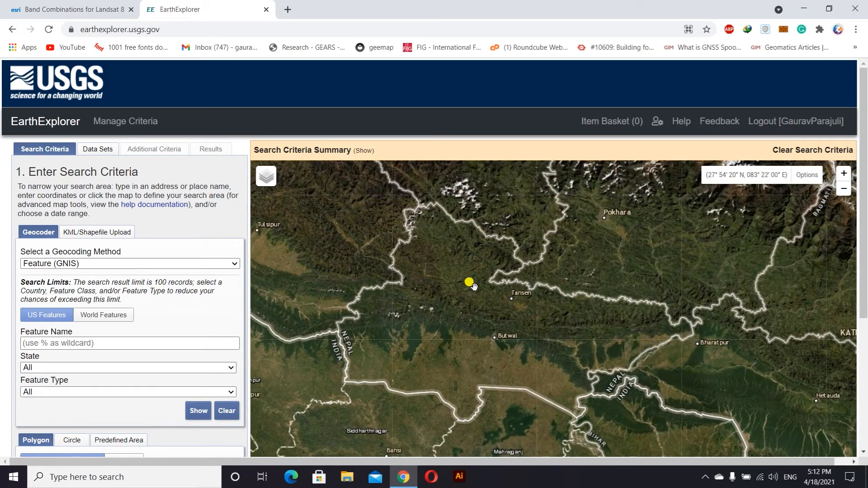
scroll(483, 317, "up", 1)
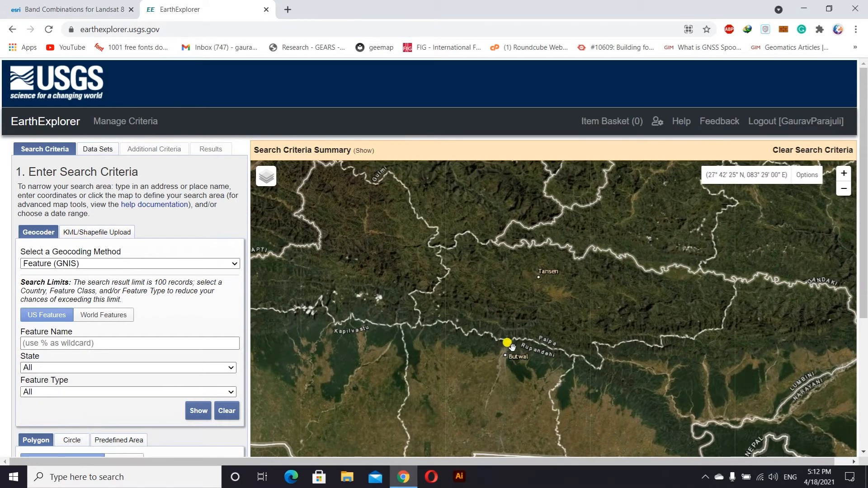
left_click_drag(511, 347, 487, 233)
scroll(100, 335, "down", 4)
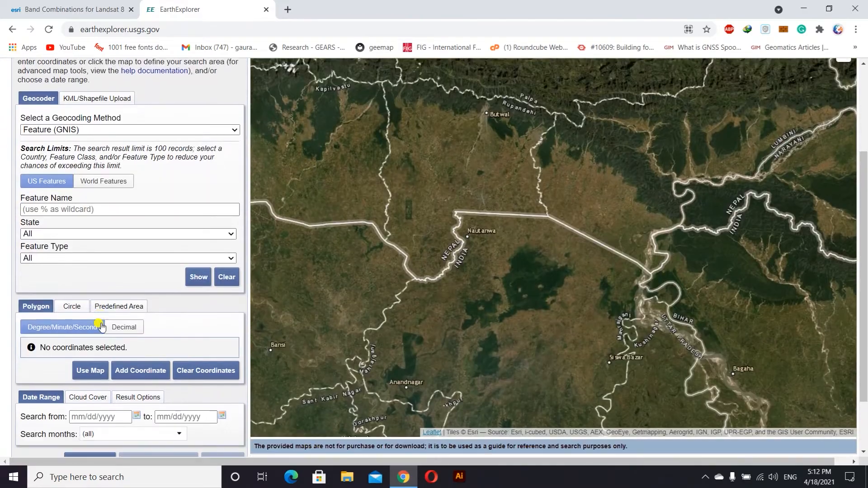
left_click(50, 29)
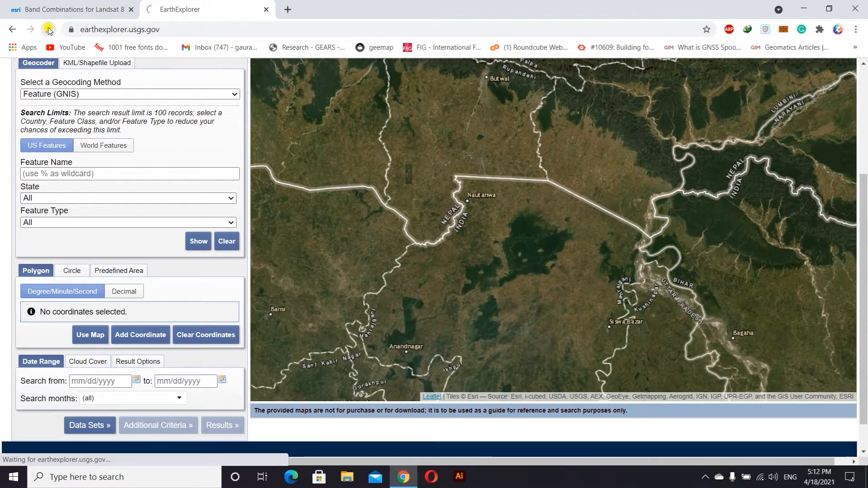
Outline a polygon search area around Butwal and Tansen in Nepal, spanning about 27°28' to 28°09' N and 83°05' to 83°43' E.
scroll(530, 242, "down", 3)
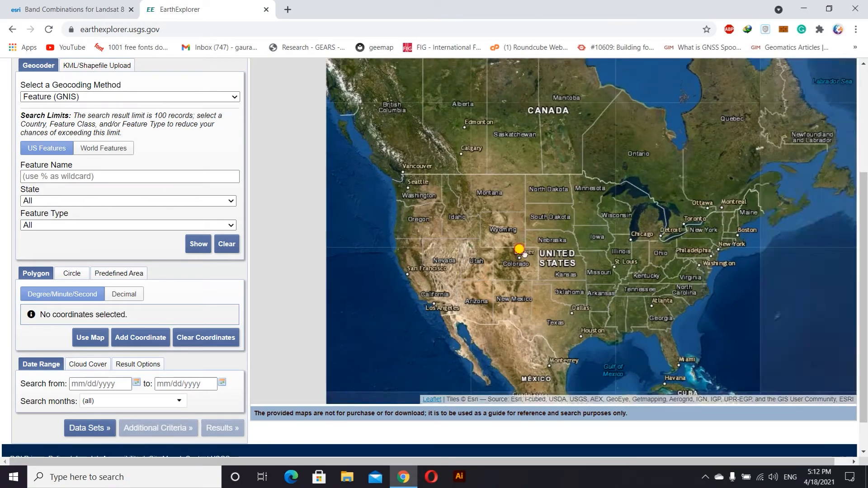
left_click_drag(525, 254, 508, 226)
scroll(530, 291, "up", 4)
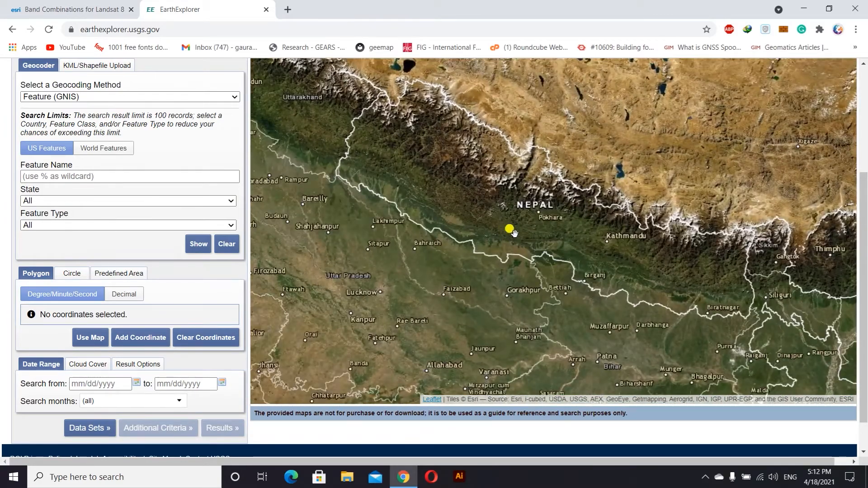
scroll(517, 277, "up", 1)
scroll(503, 276, "up", 1)
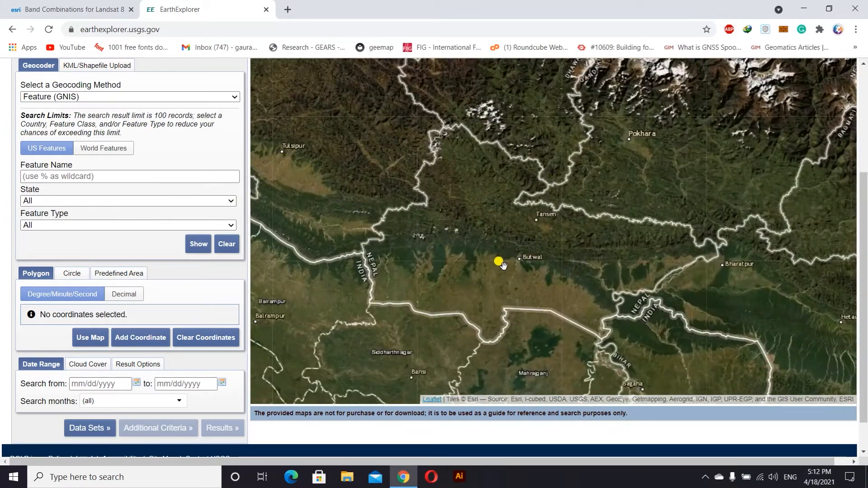
left_click(517, 152)
left_click(461, 201)
left_click(441, 261)
left_click(471, 299)
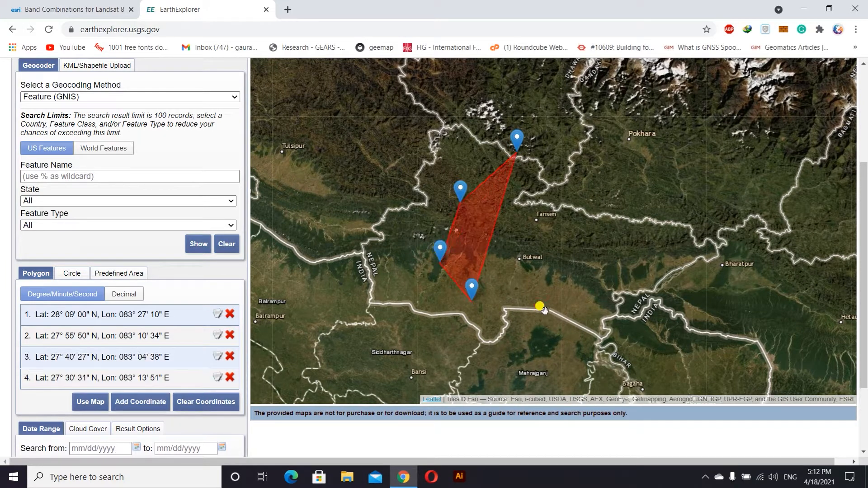
left_click(546, 309)
left_click(573, 265)
left_click(566, 219)
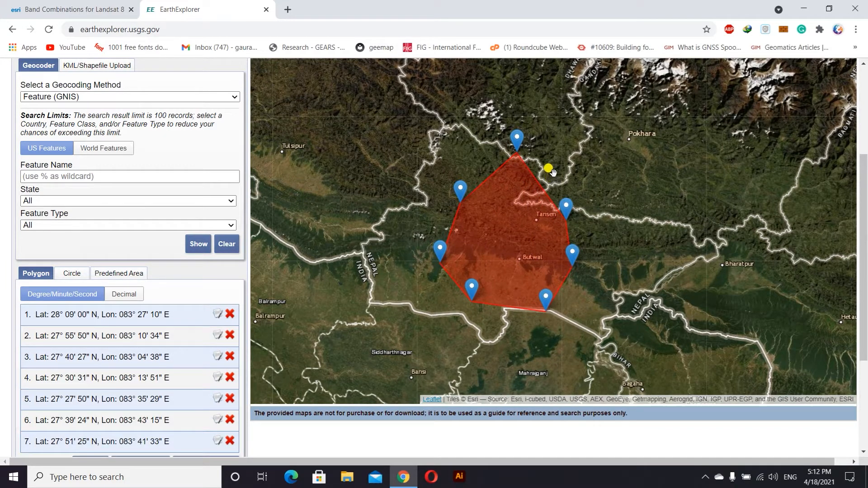
left_click(554, 173)
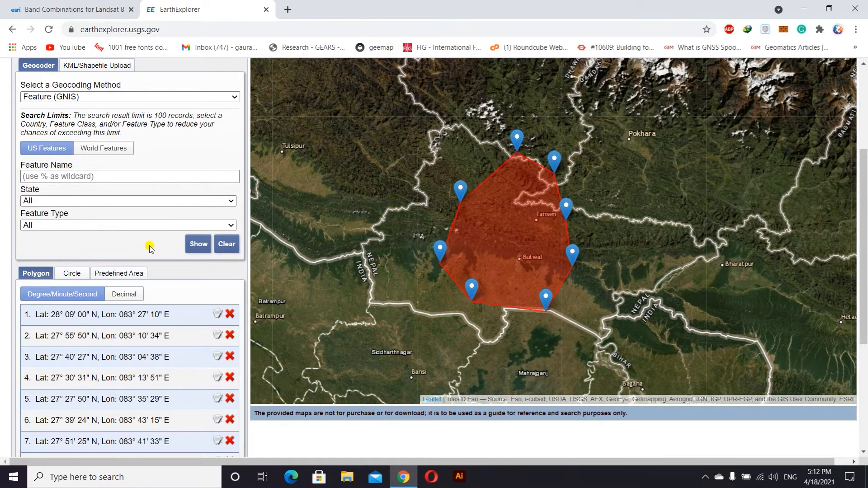
Proceed from the search criteria to the data set selection and expand the Landsat category.
scroll(145, 217, "up", 1)
scroll(162, 199, "down", 4)
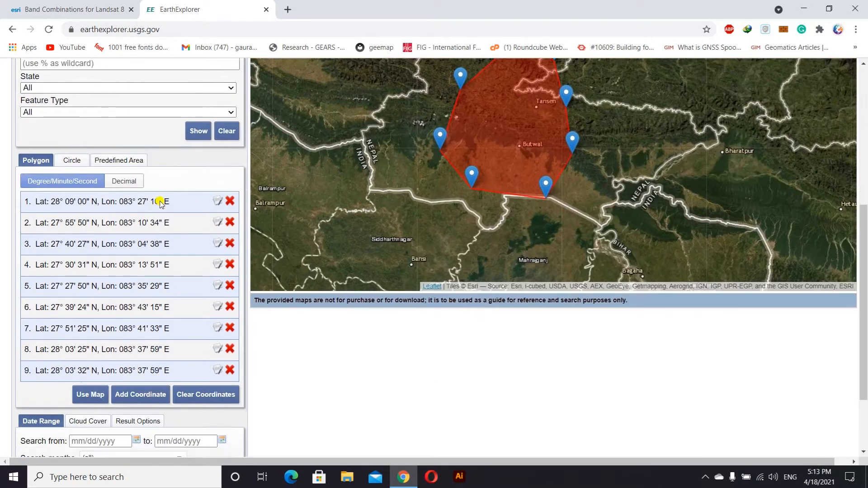
scroll(117, 274, "down", 2)
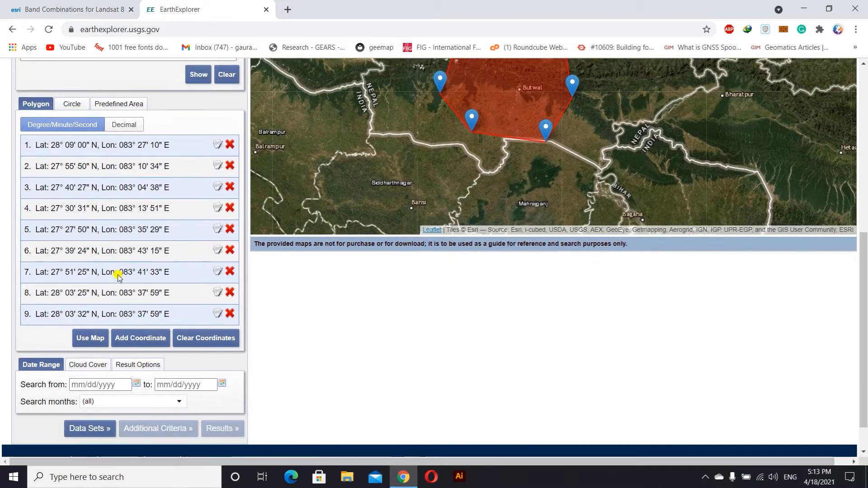
scroll(117, 276, "up", 7)
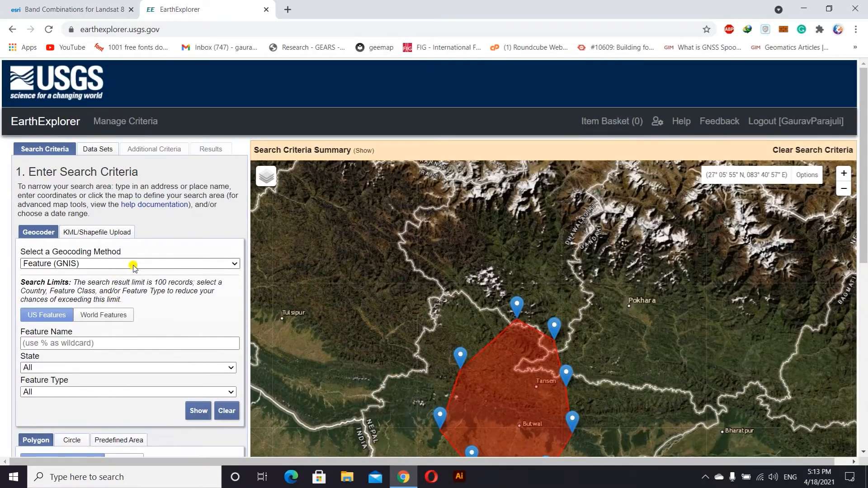
left_click(99, 149)
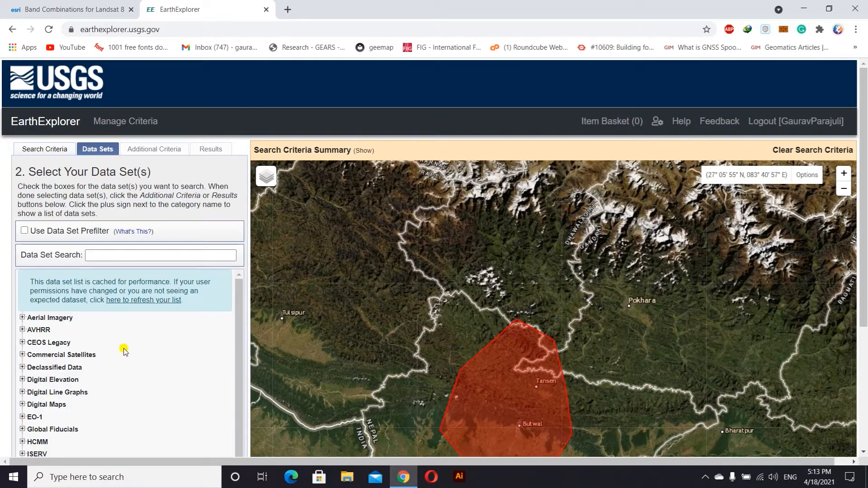
scroll(168, 333, "down", 1)
scroll(320, 316, "down", 2)
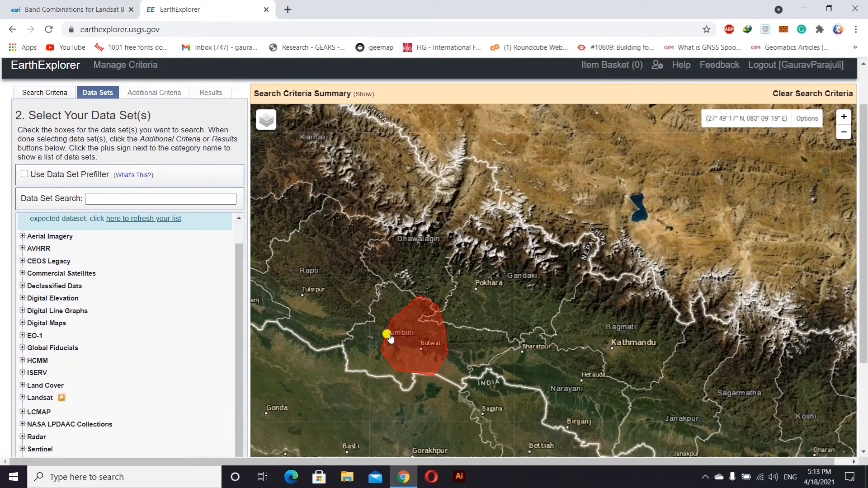
scroll(326, 334, "up", 2)
scroll(65, 396, "down", 1)
scroll(64, 396, "down", 1)
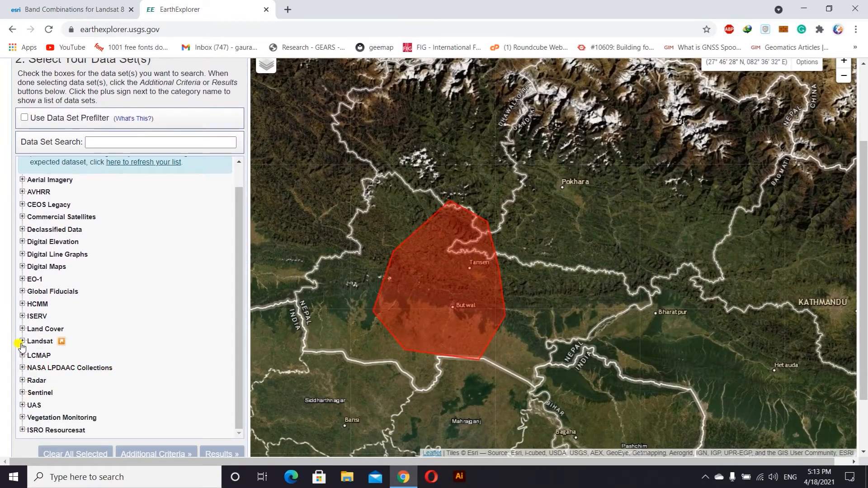
left_click(21, 342)
scroll(43, 361, "down", 1)
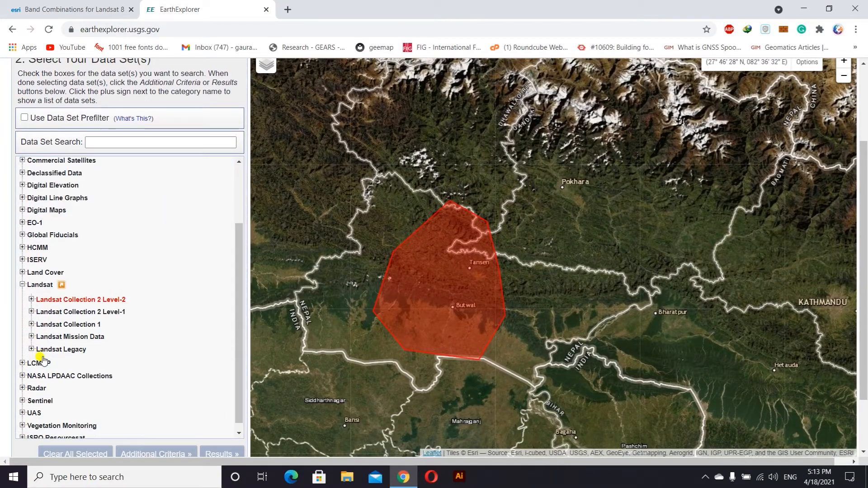
Select the Landsat 8 OLI/TIRS C1 Level-1 data set under Landsat Collection 1, Level-1.
left_click(30, 326)
scroll(31, 327, "down", 1)
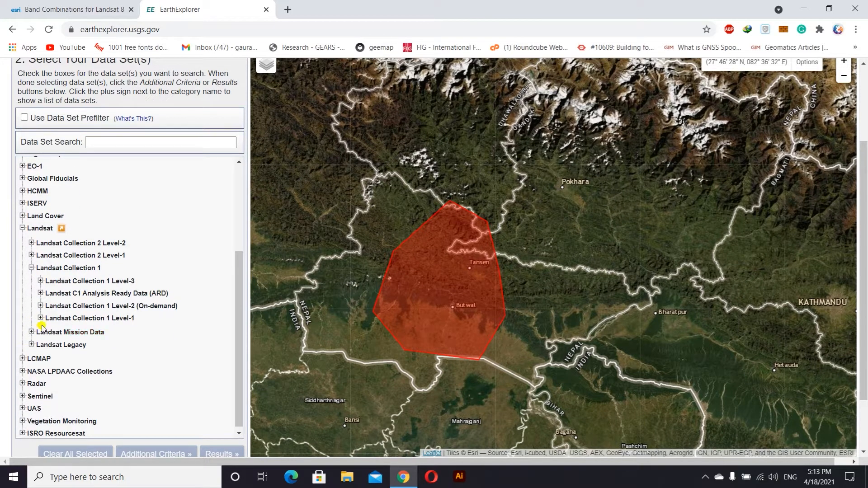
left_click(40, 318)
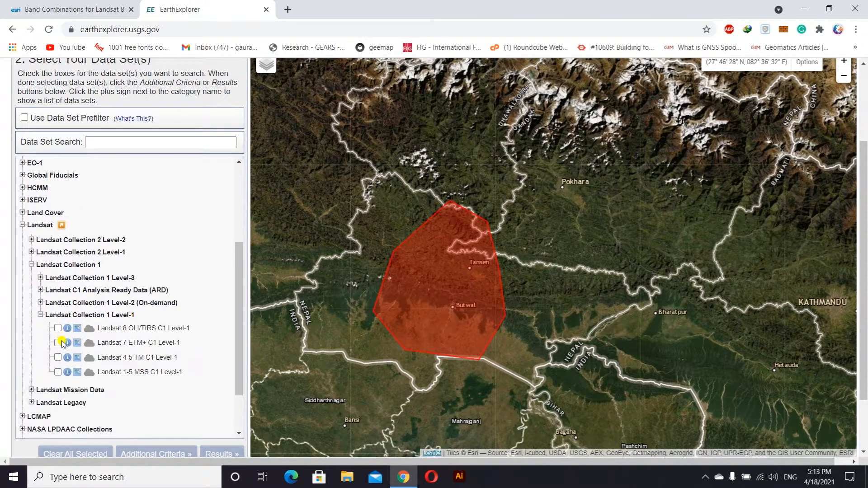
scroll(62, 343, "down", 1)
left_click(57, 275)
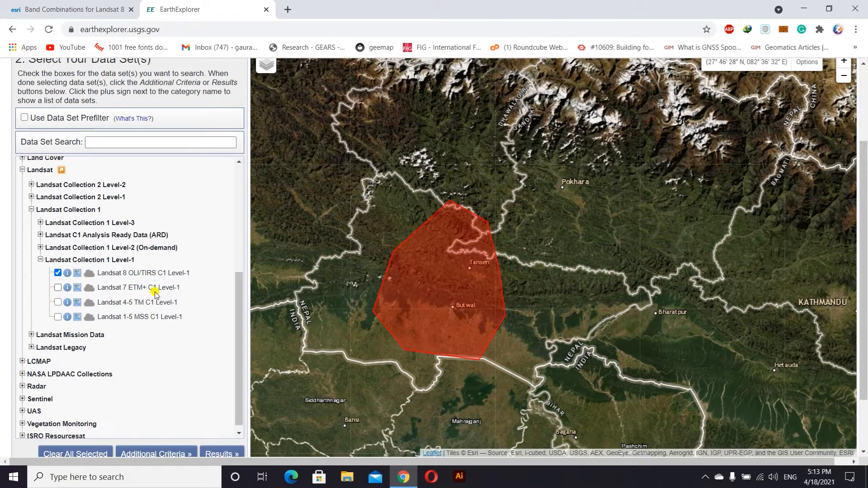
Limit Land Cloud Cover to less than 10% in the additional criteria for the Landsat 8 data set.
scroll(156, 292, "down", 2)
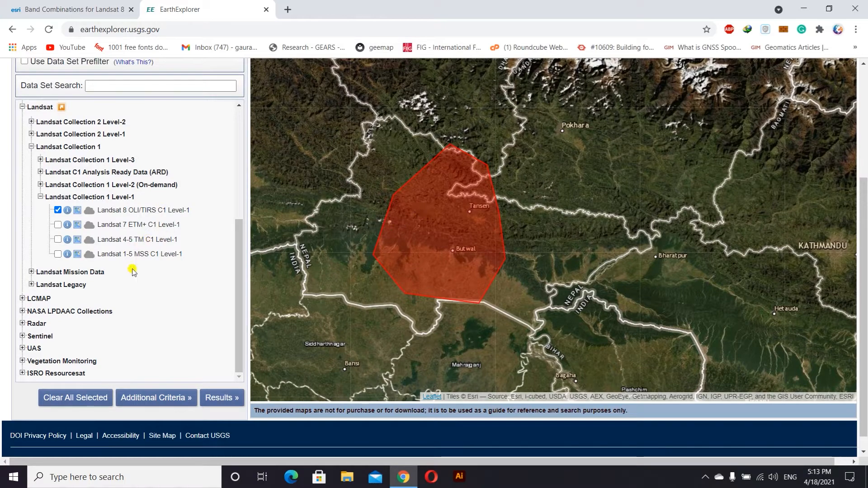
scroll(133, 272, "up", 5)
scroll(132, 272, "up", 3)
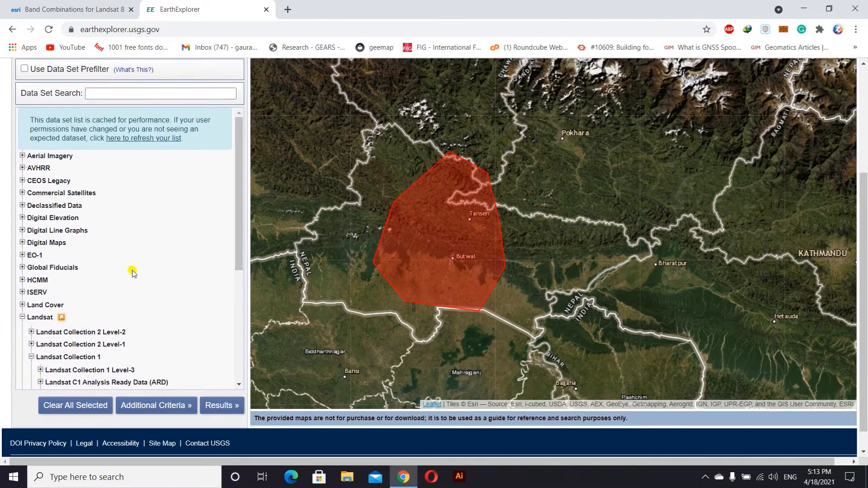
left_click(156, 92)
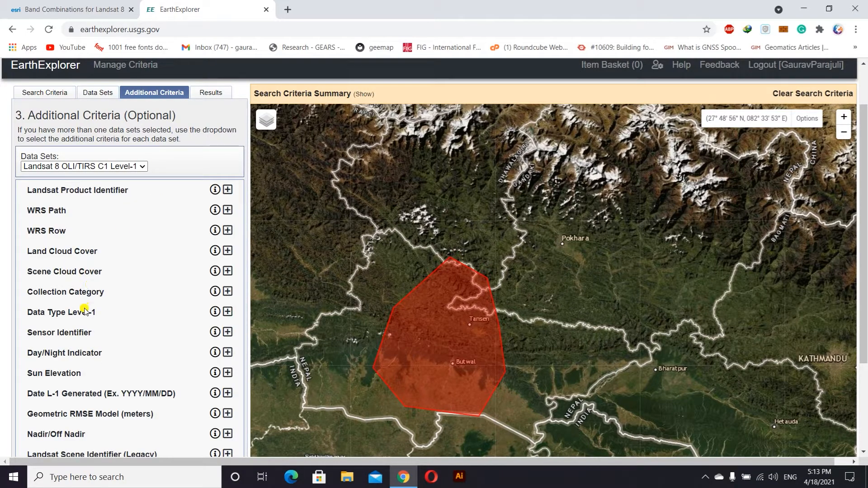
left_click(227, 251)
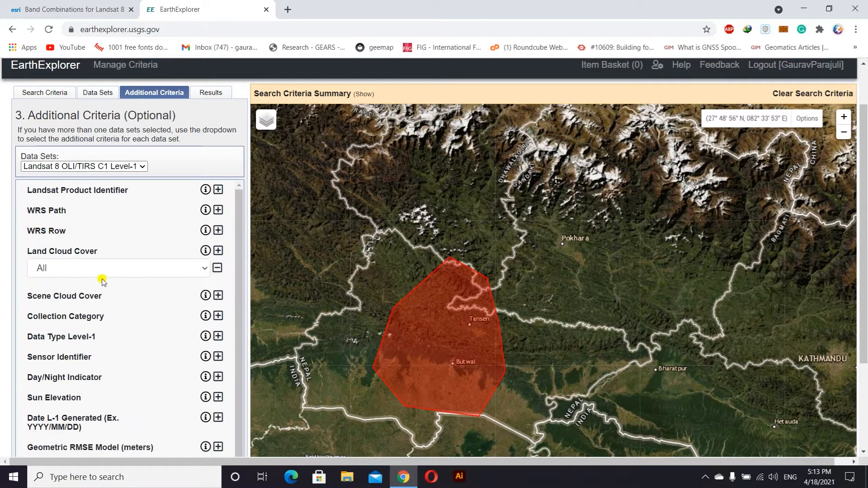
left_click(87, 273)
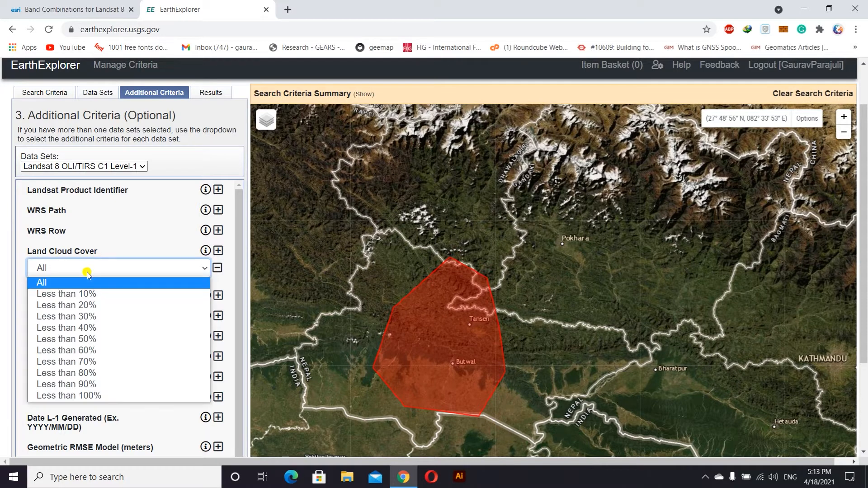
left_click(94, 295)
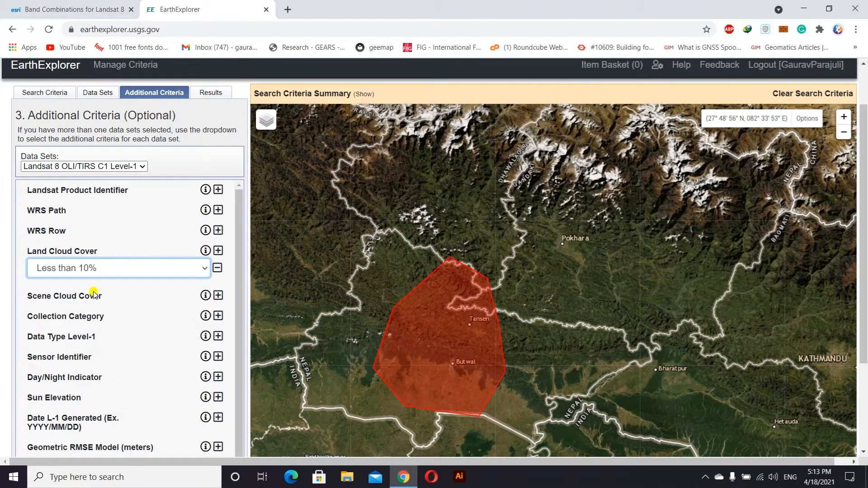
Limit Scene Cloud Cover to less than 10% and run the search for matching Landsat 8 scenes.
left_click(218, 297)
scroll(118, 316, "down", 2)
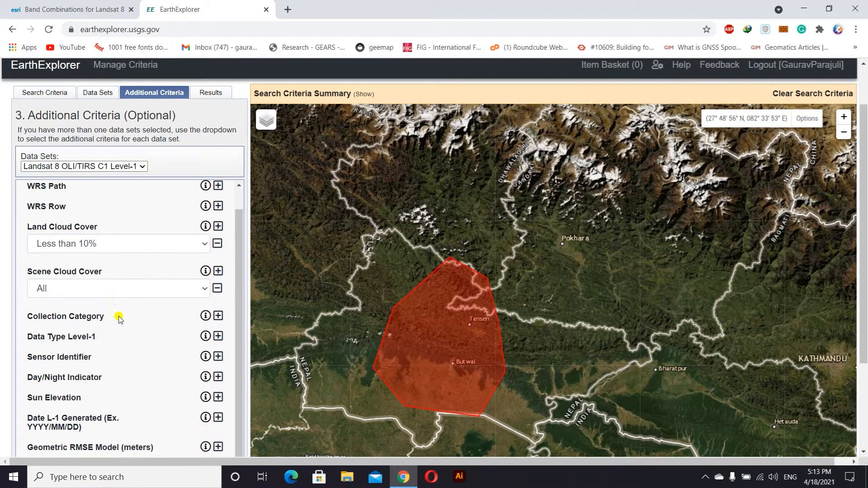
left_click(116, 273)
left_click(111, 297)
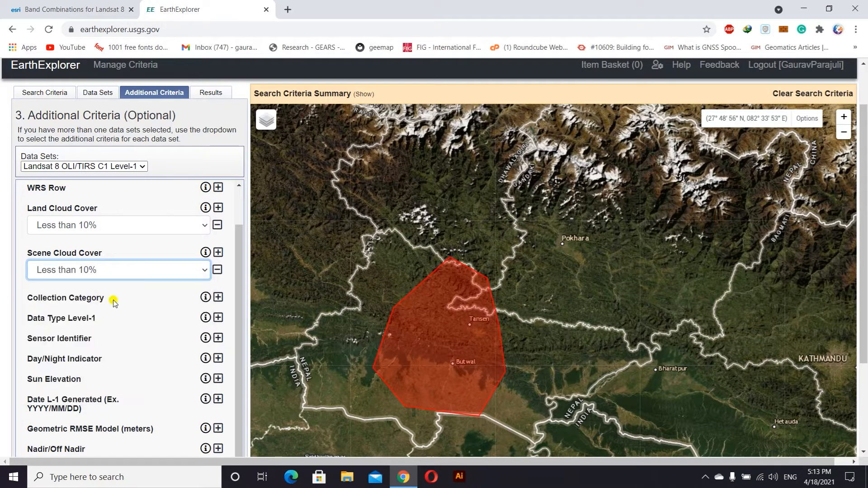
scroll(118, 303, "down", 3)
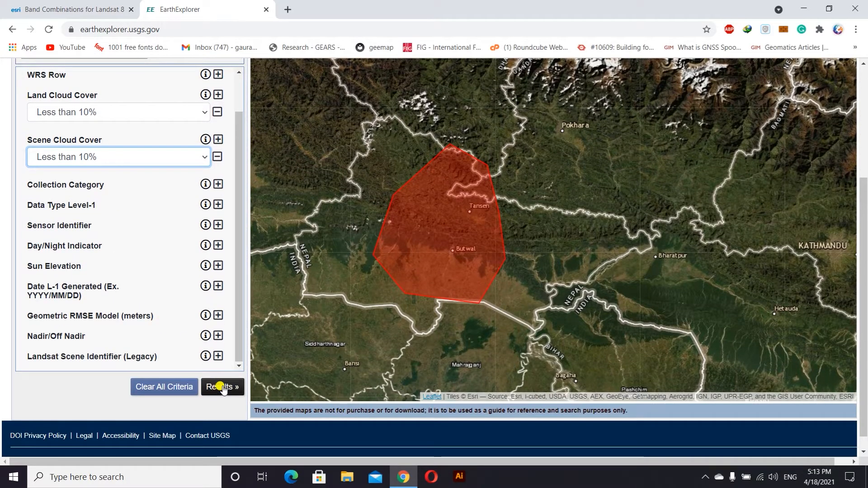
left_click(229, 388)
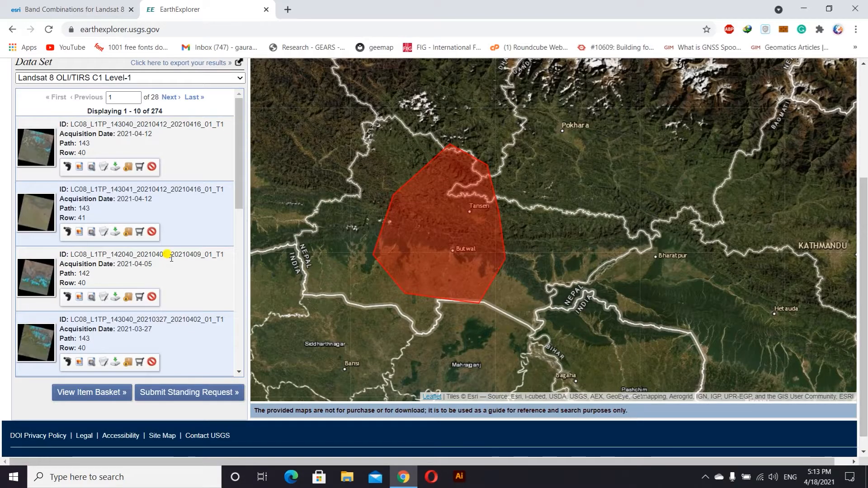
Check the footprints of the 2021-04-12 scenes (path 143, rows 40 and 41) and the 2021-04-05 scene (path 142, row 40) against the search area.
scroll(22, 215, "up", 2)
scroll(24, 216, "down", 4)
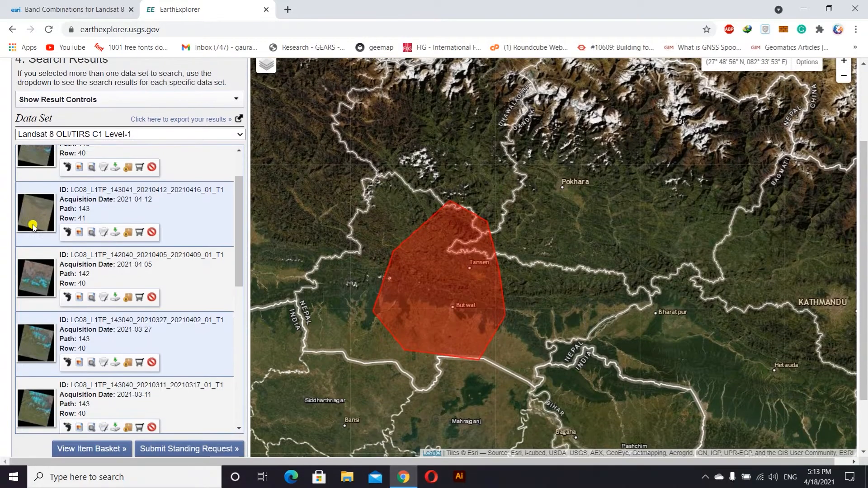
scroll(33, 228, "up", 1)
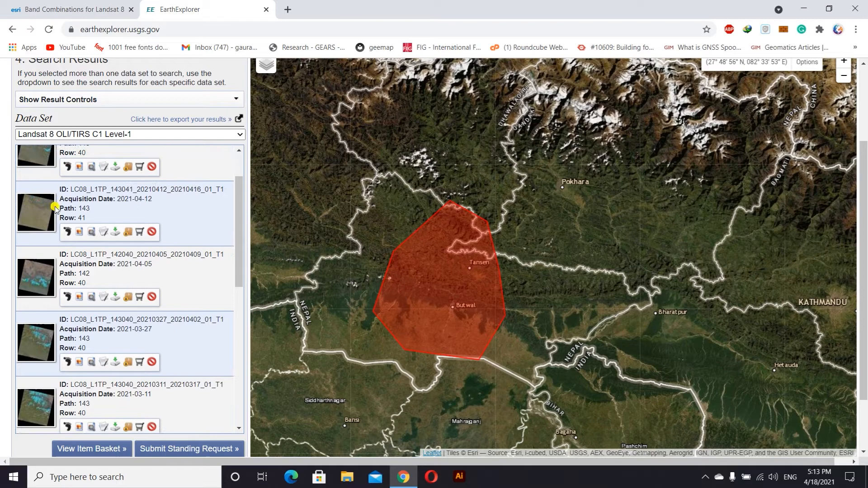
left_click(67, 167)
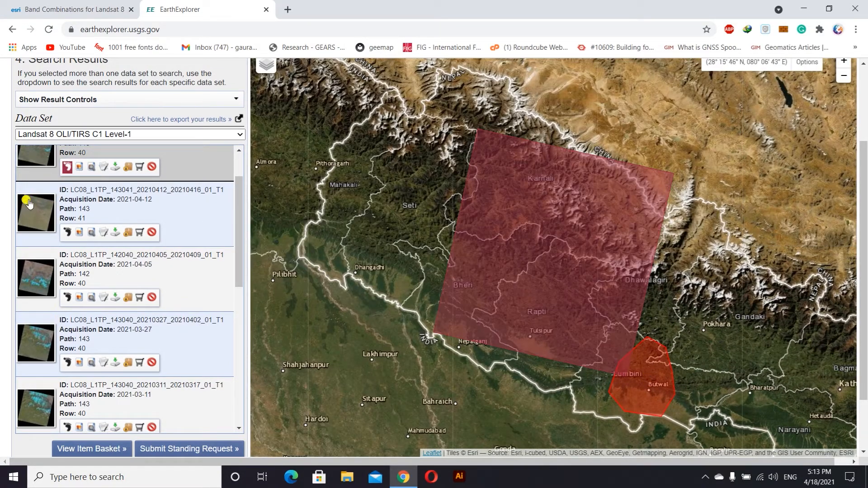
left_click(67, 167)
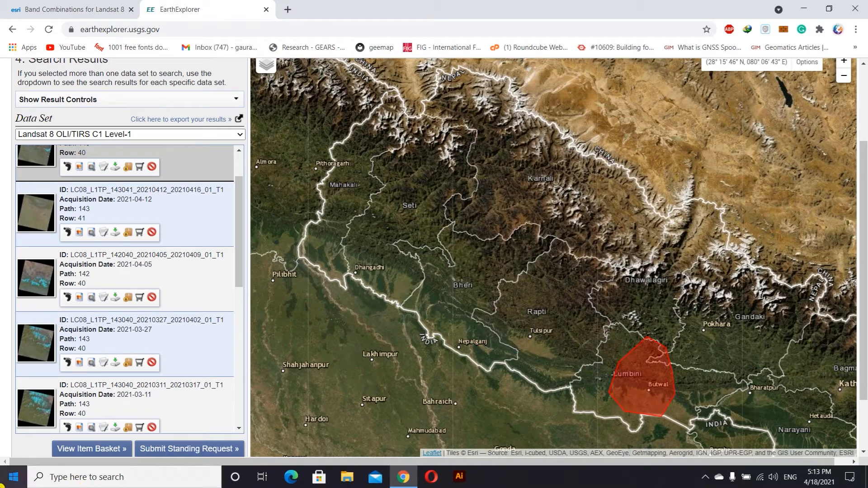
left_click(67, 233)
left_click(67, 233)
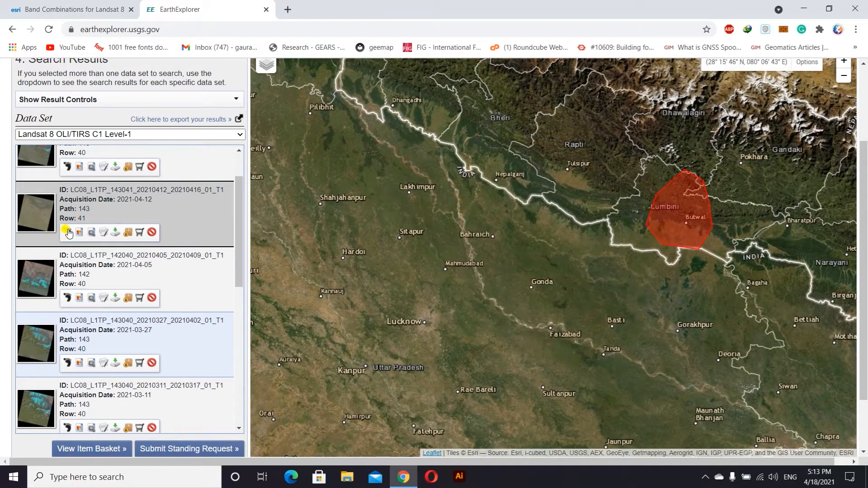
scroll(68, 246, "down", 1)
left_click(67, 241)
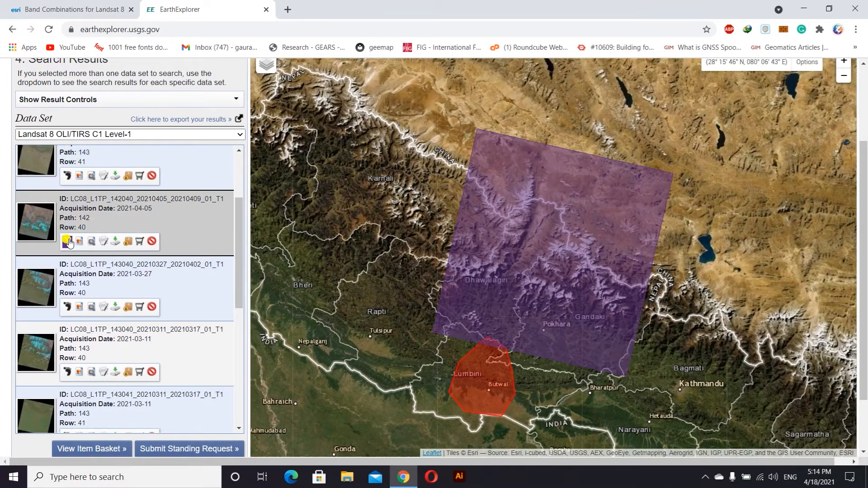
left_click(67, 242)
Compare the footprints of the 2021-03-11 scene (path 143, row 41) and the 2021-03-04 scene (path 142, row 41) with the search area.
scroll(68, 243, "down", 1)
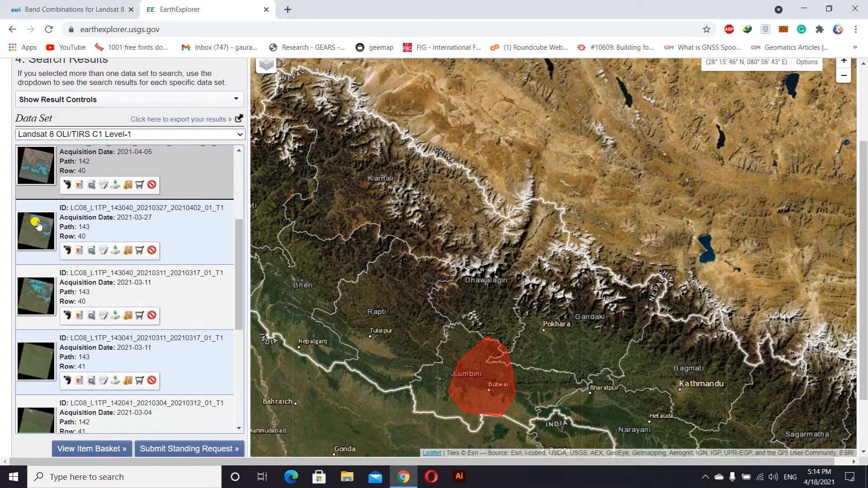
scroll(39, 221, "down", 3)
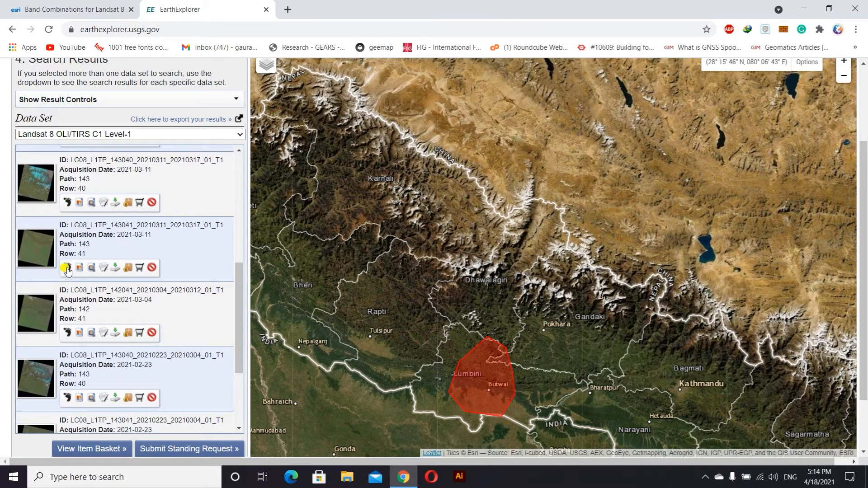
left_click(67, 269)
left_click(67, 268)
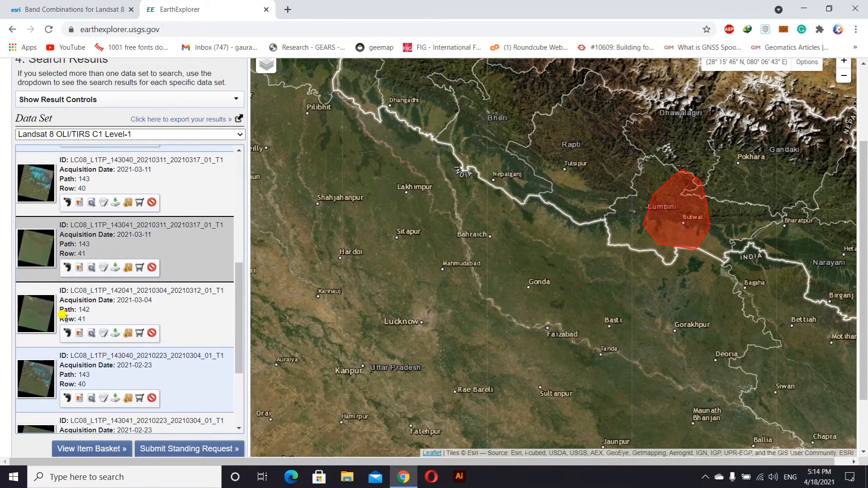
left_click(67, 333)
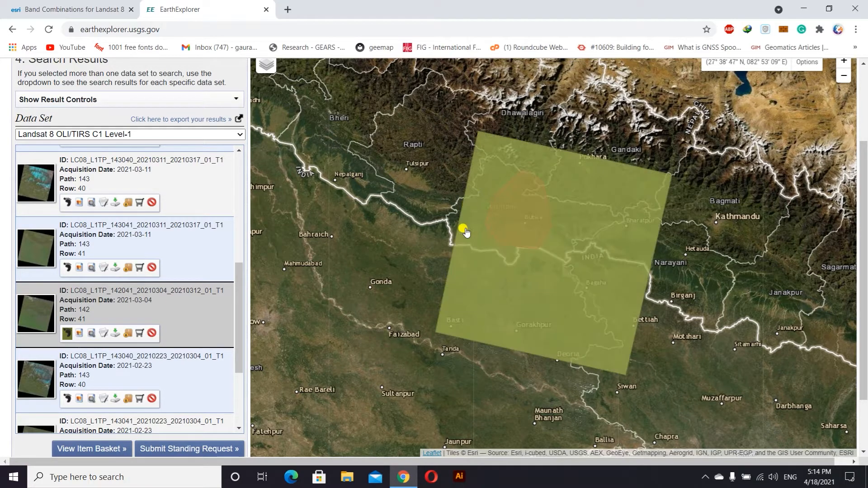
Overlay the browse image of the 2021-03-04 scene, inspect it over the search polygon, and remove the overlay.
left_click(80, 334)
scroll(581, 257, "up", 1)
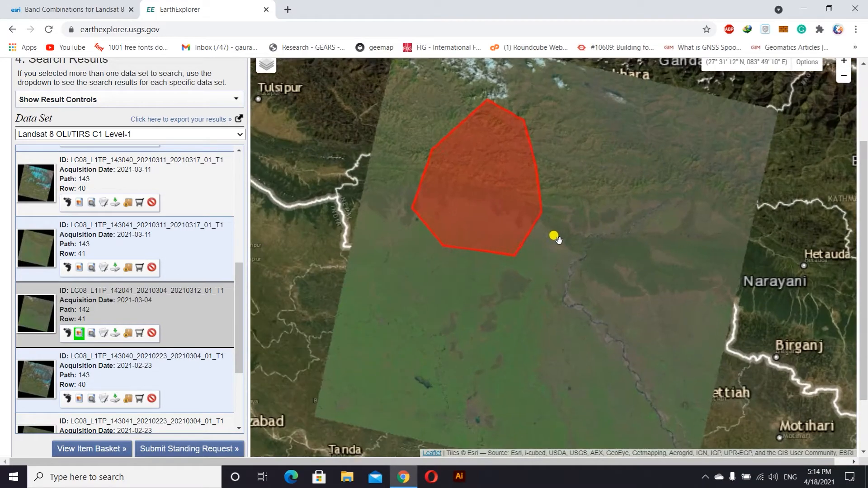
scroll(464, 191, "up", 1)
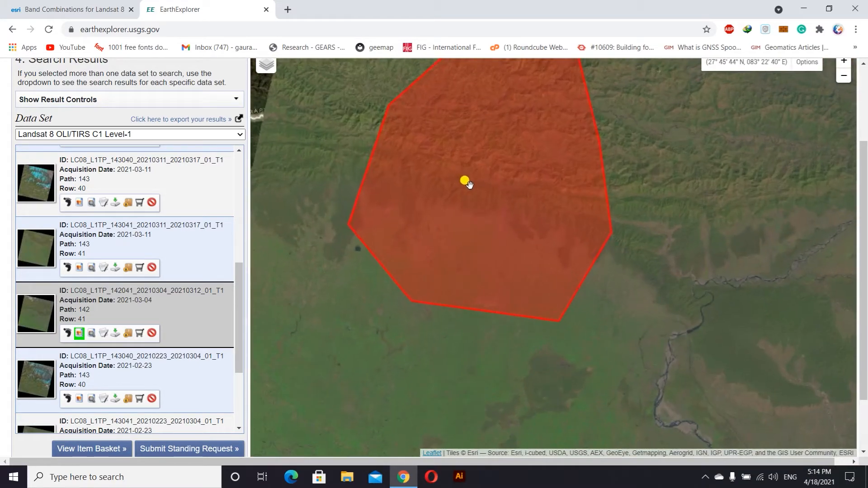
scroll(465, 180, "down", 2)
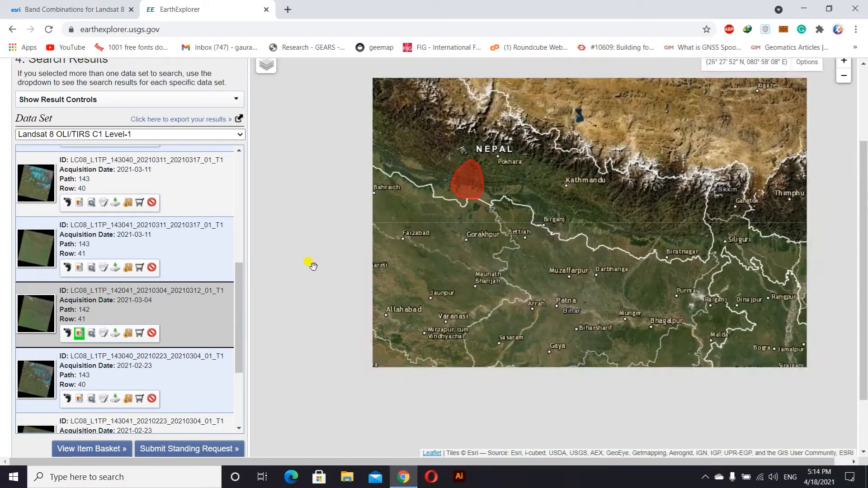
left_click(80, 333)
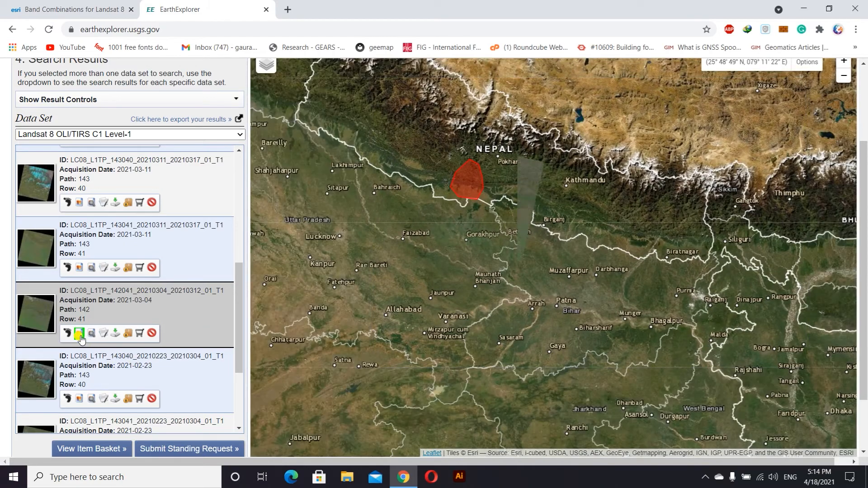
Request the Level-1 GeoTIFF Data Product of the 2021-03-04 scene (path 142, row 41), overwriting the existing duplicate download.
left_click(115, 334)
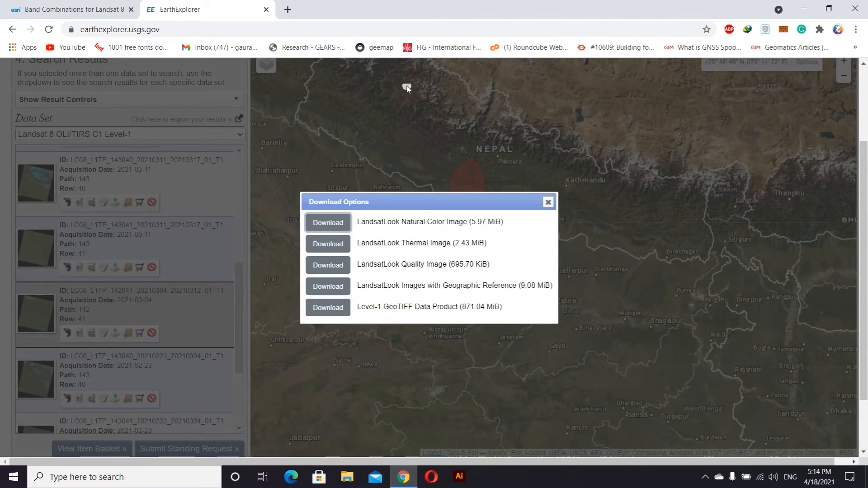
left_click(326, 307)
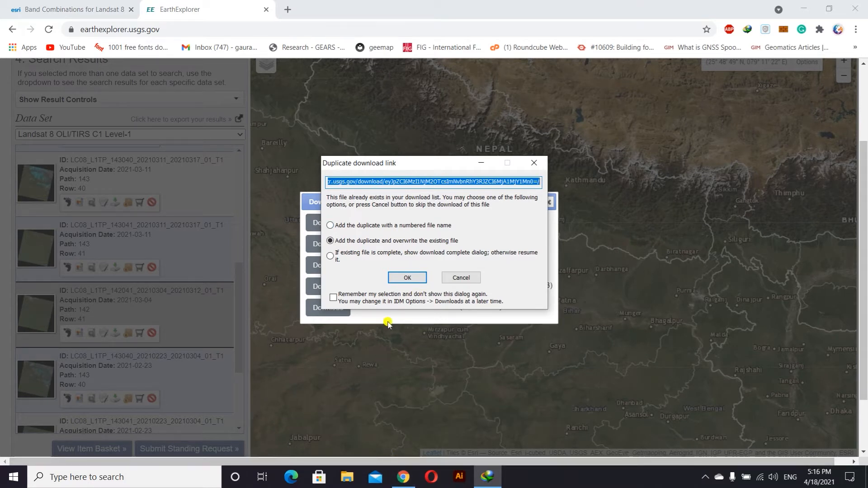
left_click(407, 277)
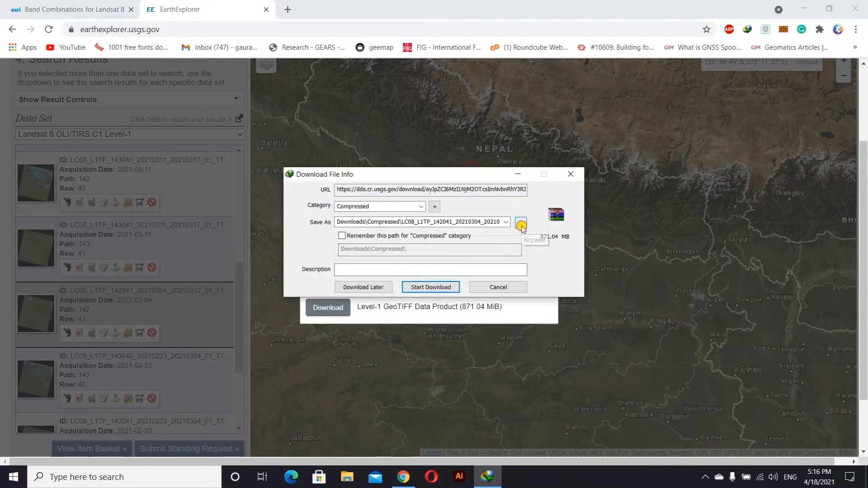
Set the save location to F:\application in use\codenepal\Code\supervised classification and start the archive download.
left_click(521, 226)
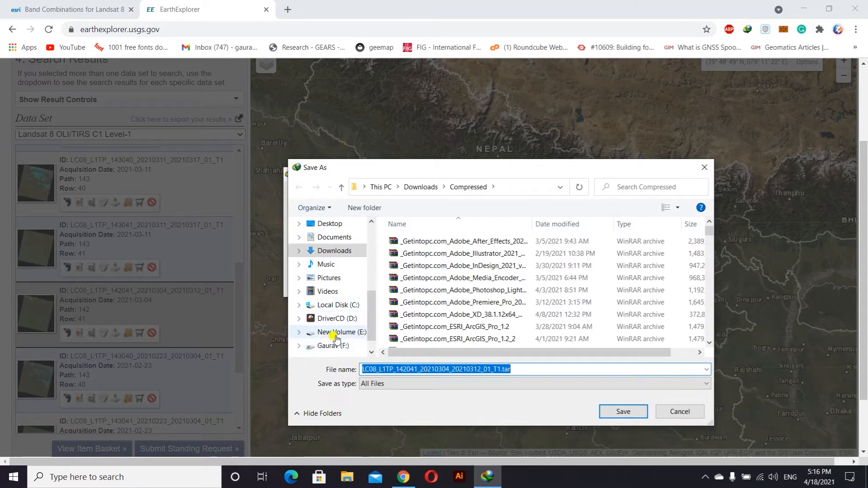
left_click(334, 345)
double_click(430, 243)
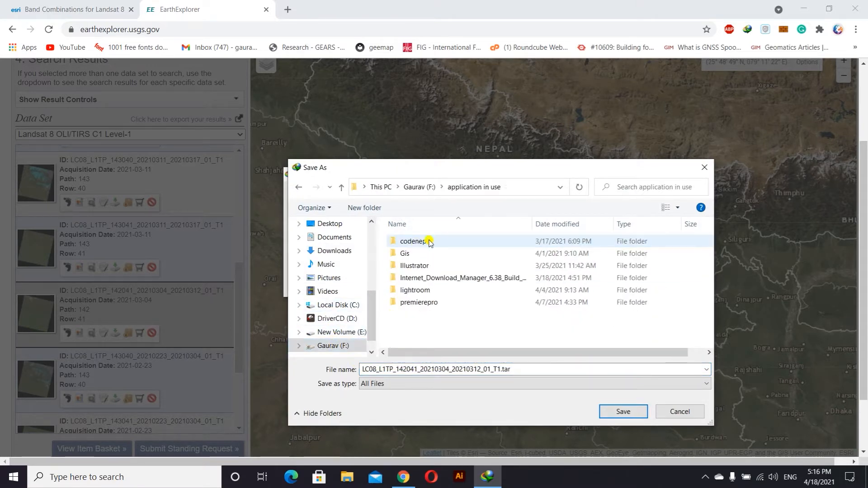
double_click(428, 241)
left_click(467, 262)
double_click(467, 263)
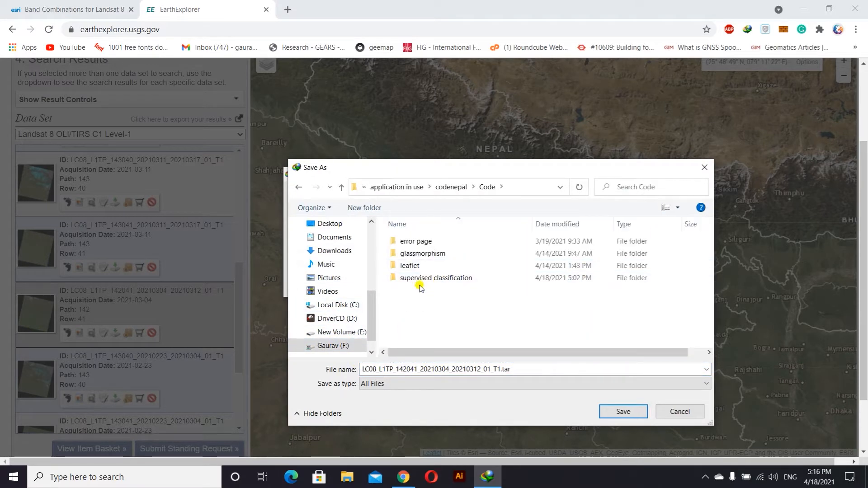
double_click(407, 278)
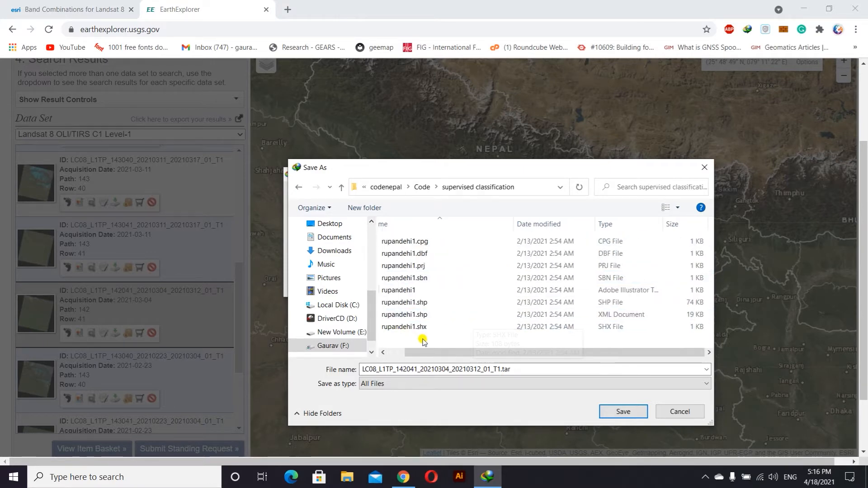
left_click(621, 412)
left_click(431, 287)
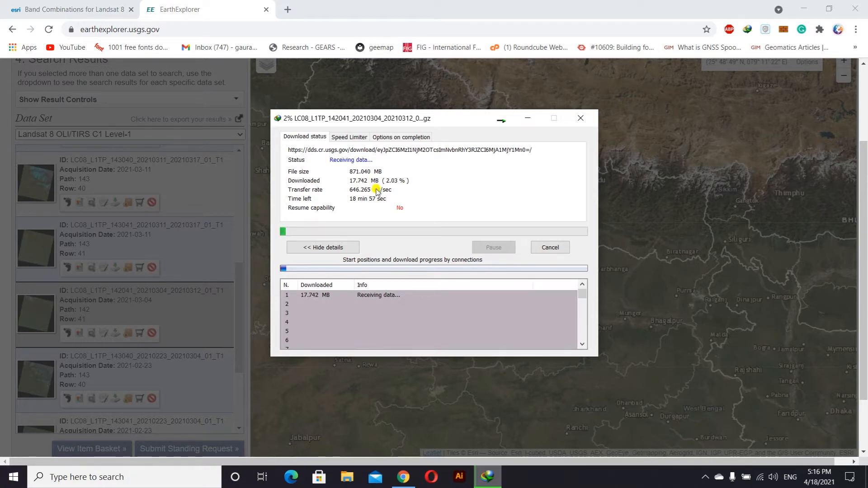
Launch ArcMap 10.8 and dismiss its Getting Started dialog.
left_click(167, 479)
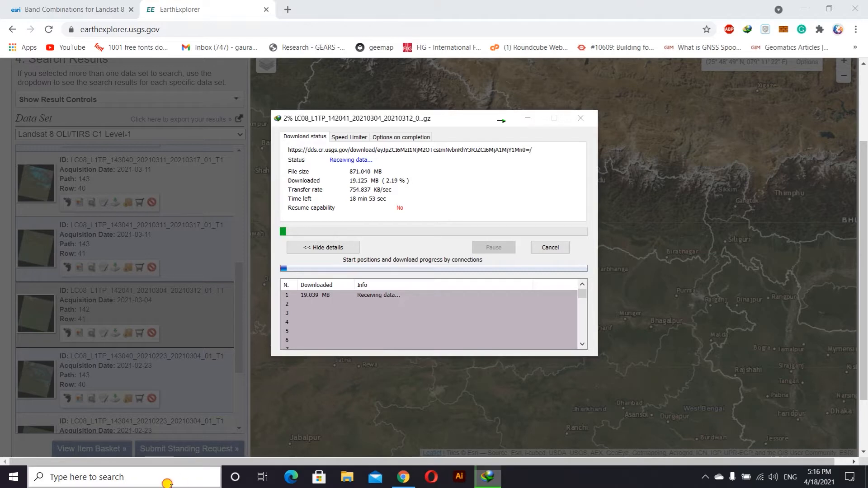
type("arc")
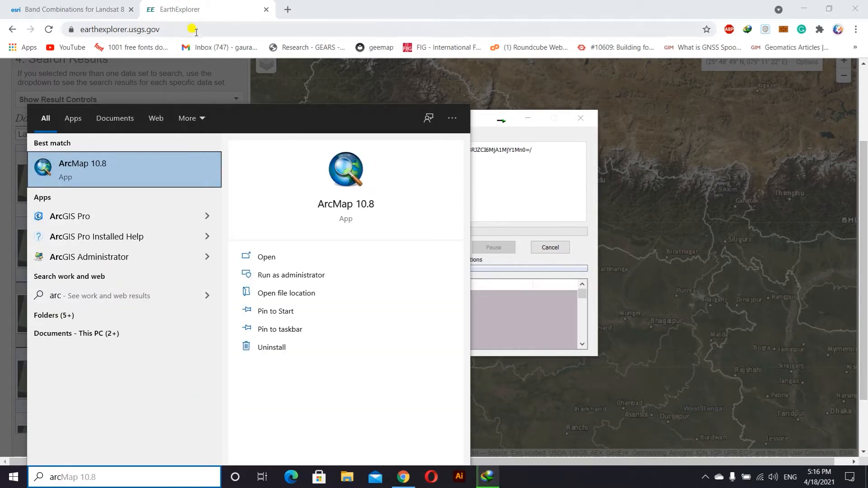
left_click(100, 168)
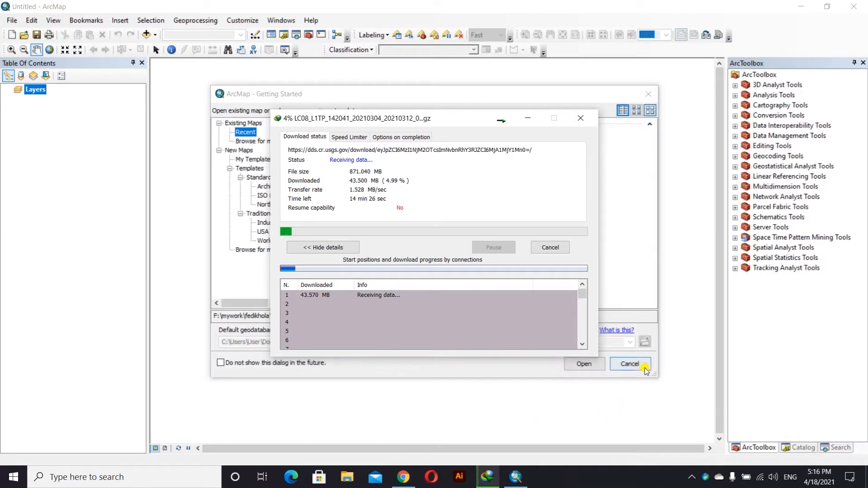
left_click(638, 368)
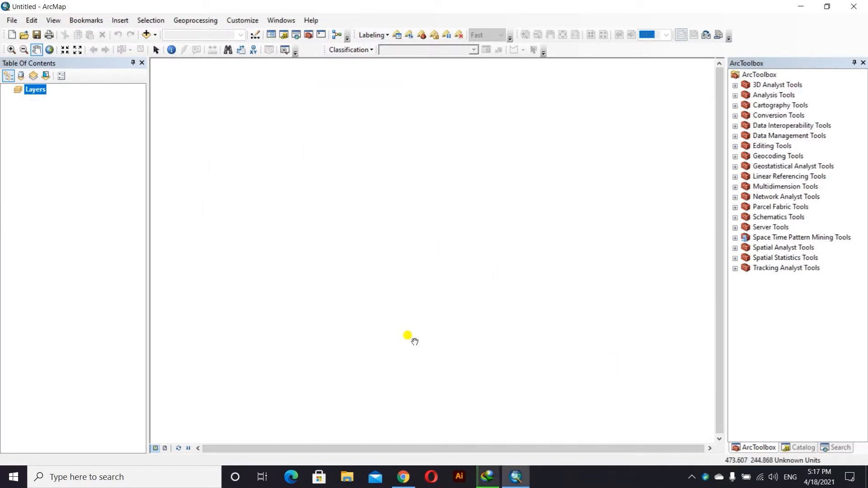
Create a new map document from the Blank Map template with the default geodatabase.
left_click(12, 20)
left_click(33, 33)
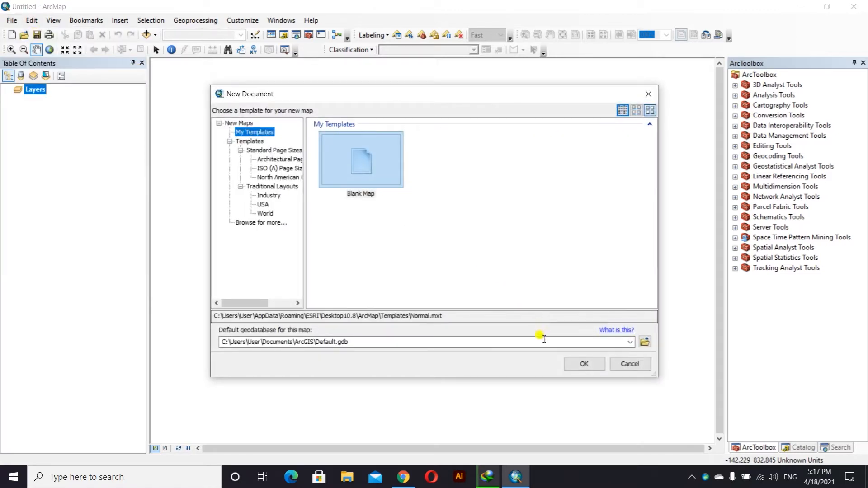
left_click(583, 362)
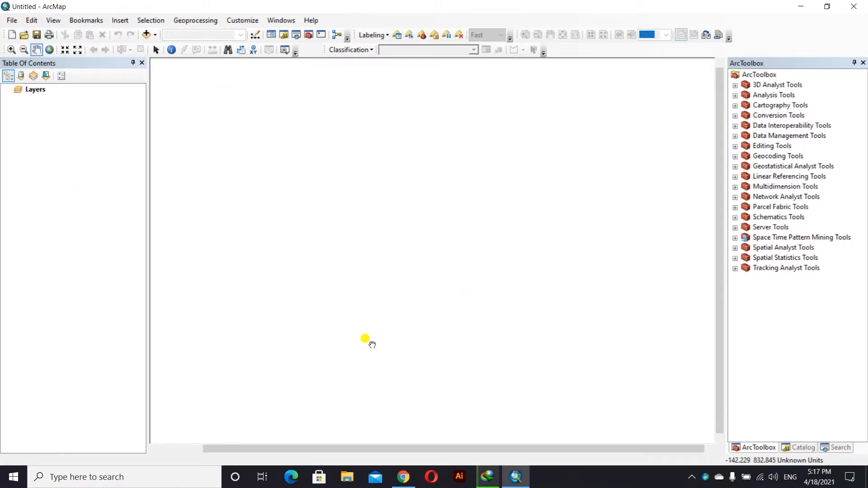
Open the completed download's folder and extract the LC08_L1TP_142041_20210304 archive into that same folder.
left_click(483, 484)
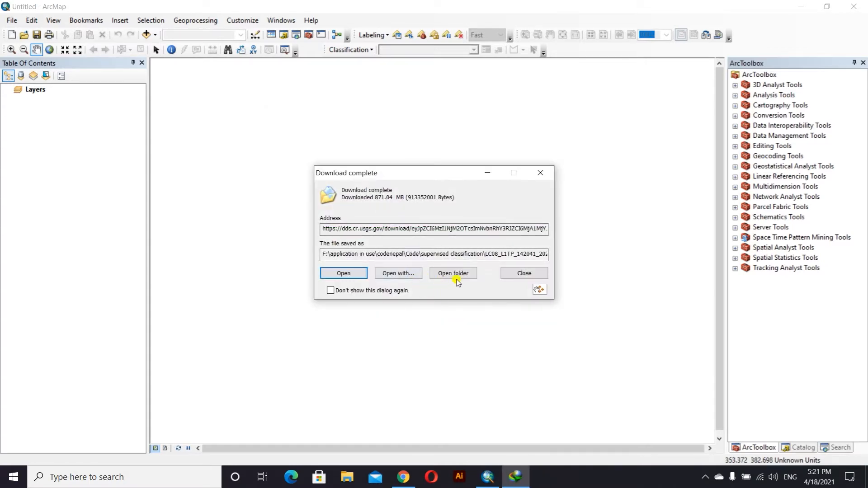
left_click(454, 273)
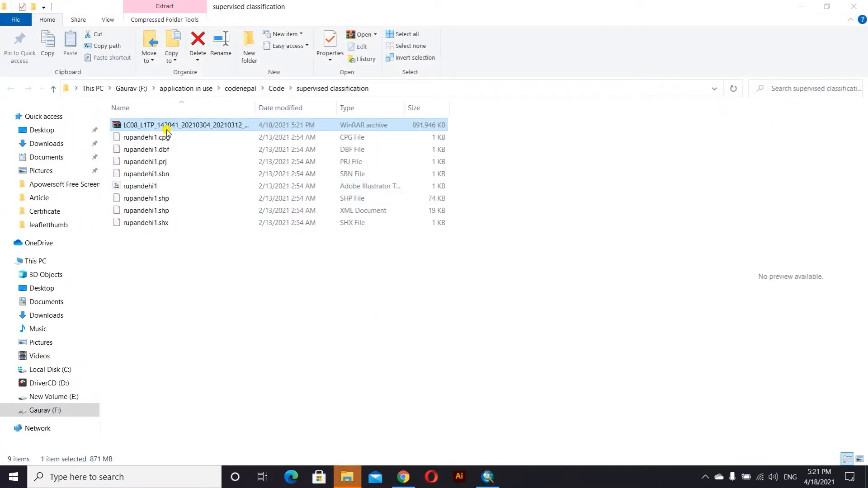
right_click(169, 126)
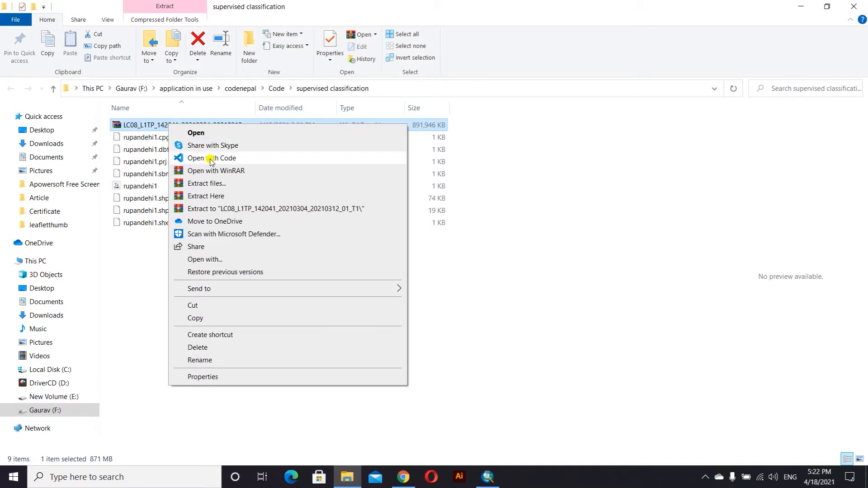
left_click(217, 196)
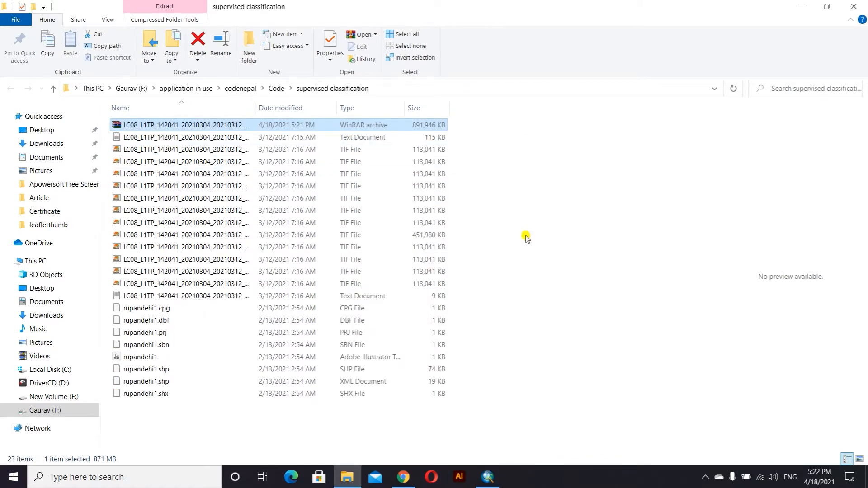
Switch to ArcMap, start adding data from file and go up to the top level of the available locations.
left_click(488, 477)
left_click(31, 20)
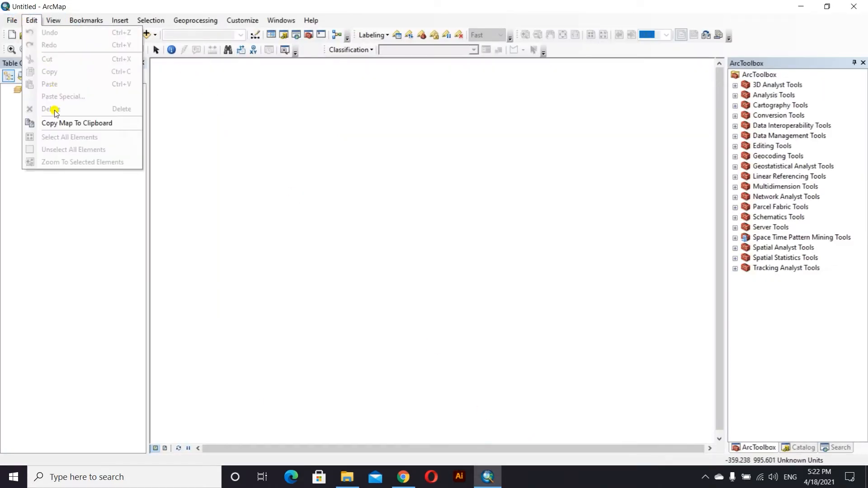
mouse_move(11, 20)
mouse_move(73, 112)
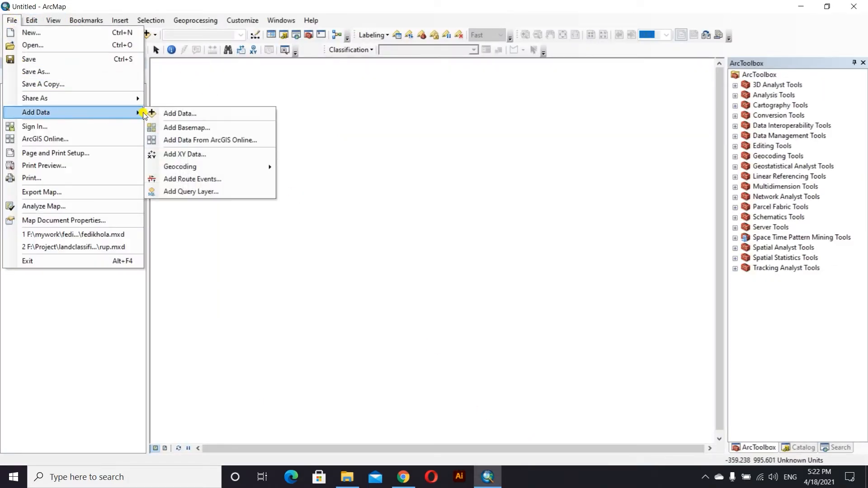
left_click(168, 113)
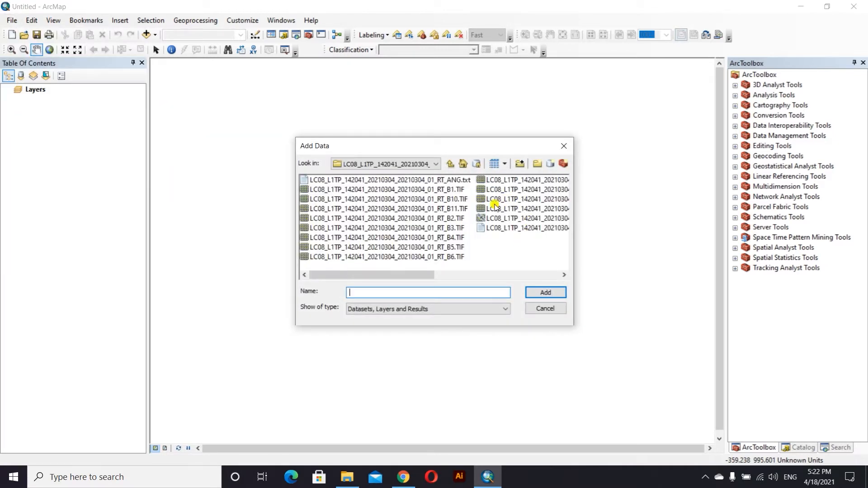
left_click(450, 164)
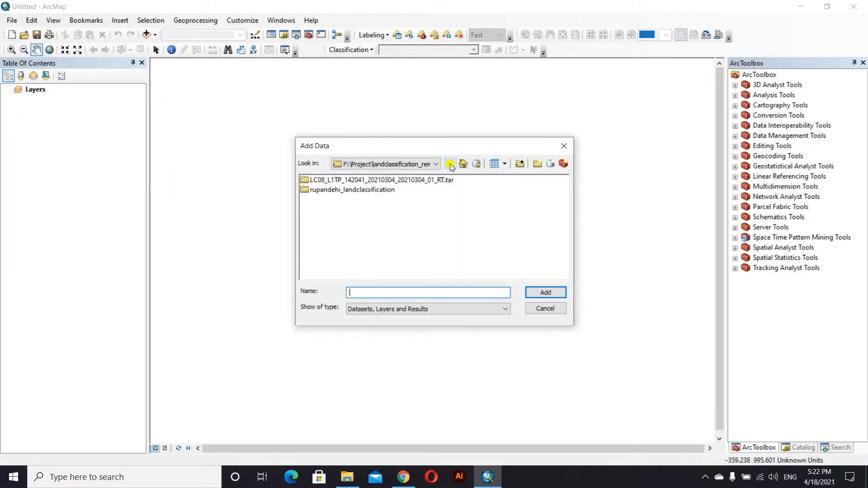
left_click(450, 164)
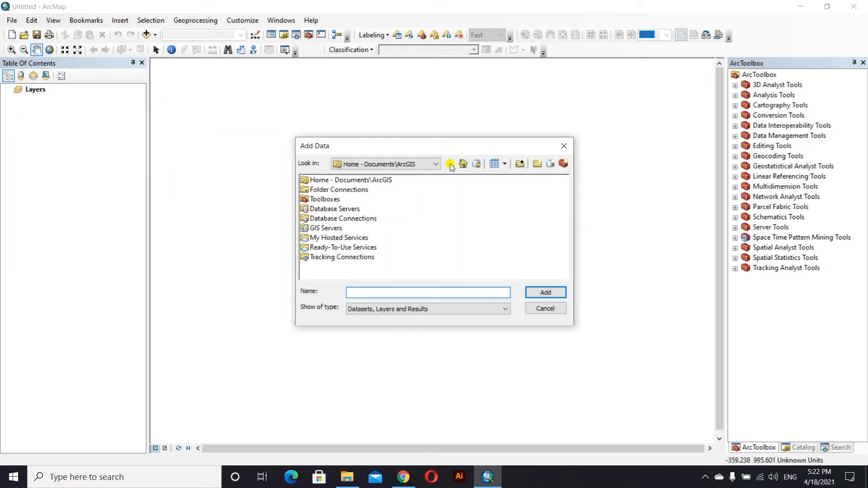
Create a folder connection to F:\application in use\codenepal\Code for adding data.
left_click(521, 163)
scroll(375, 271, "down", 1)
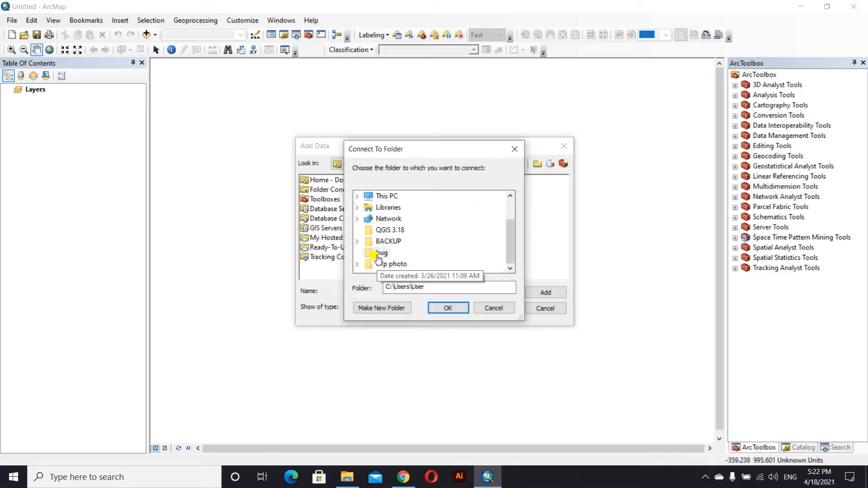
scroll(378, 258, "up", 1)
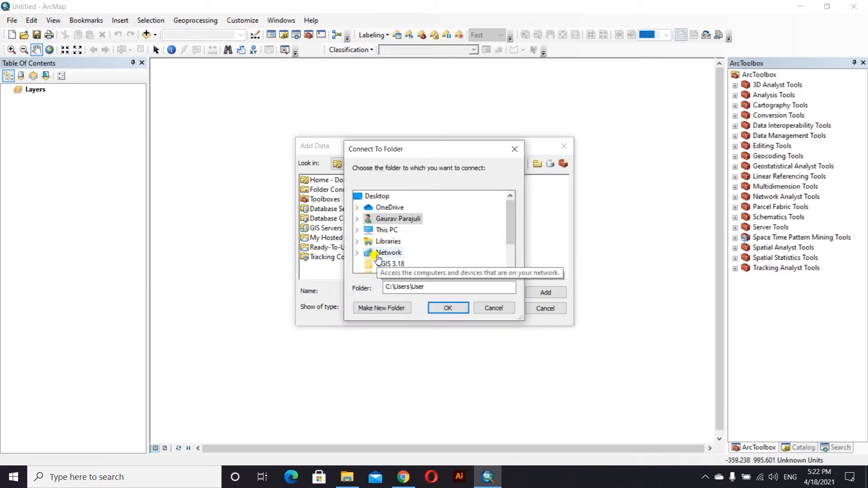
left_click(358, 231)
scroll(367, 237, "down", 3)
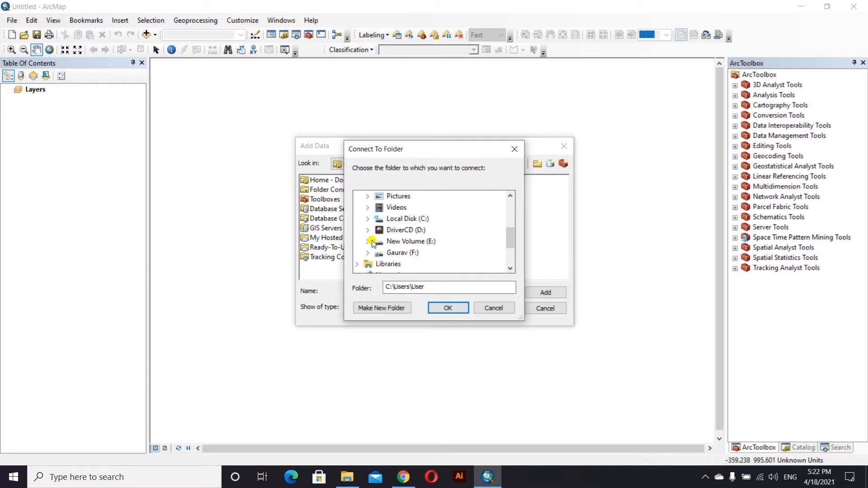
left_click(406, 252)
left_click(413, 208)
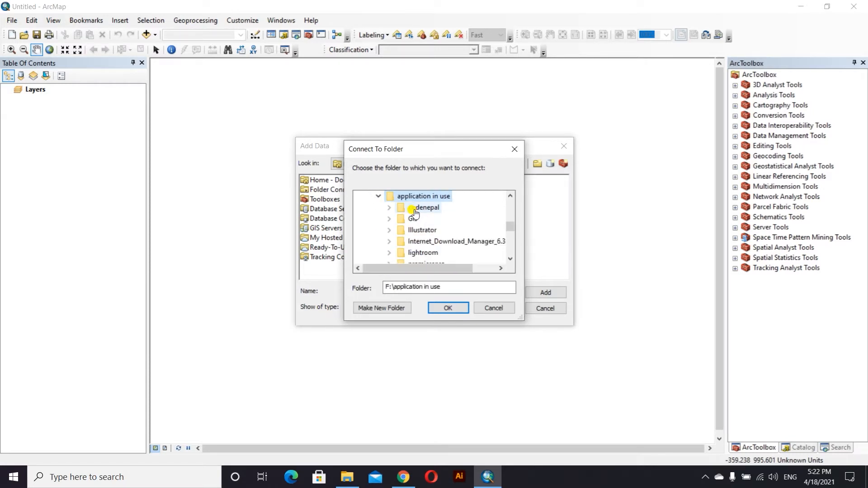
left_click(415, 209)
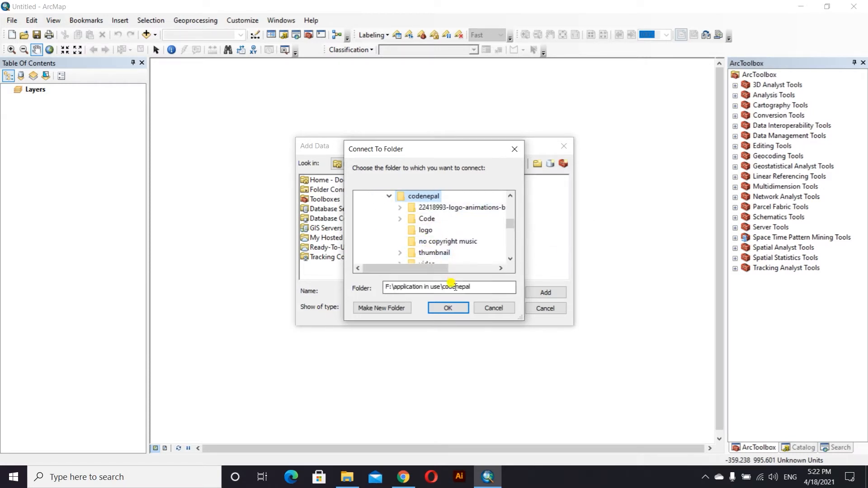
scroll(436, 247, "down", 1)
scroll(432, 226, "up", 1)
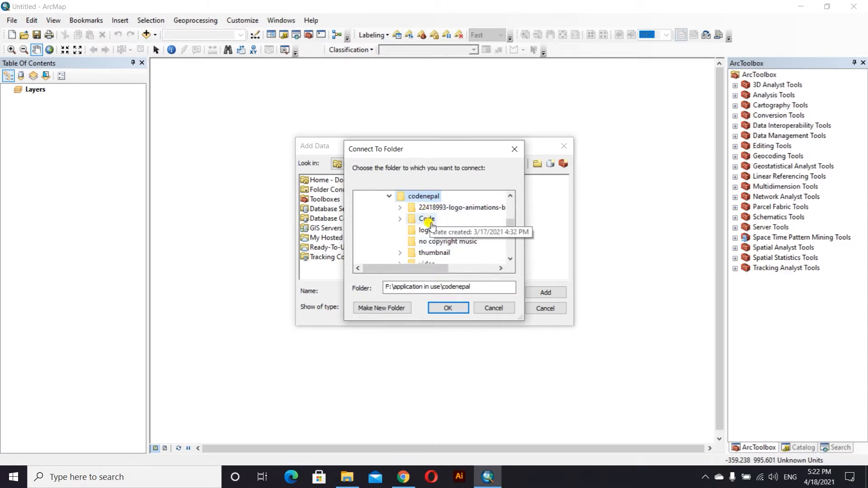
left_click(427, 219)
left_click(443, 308)
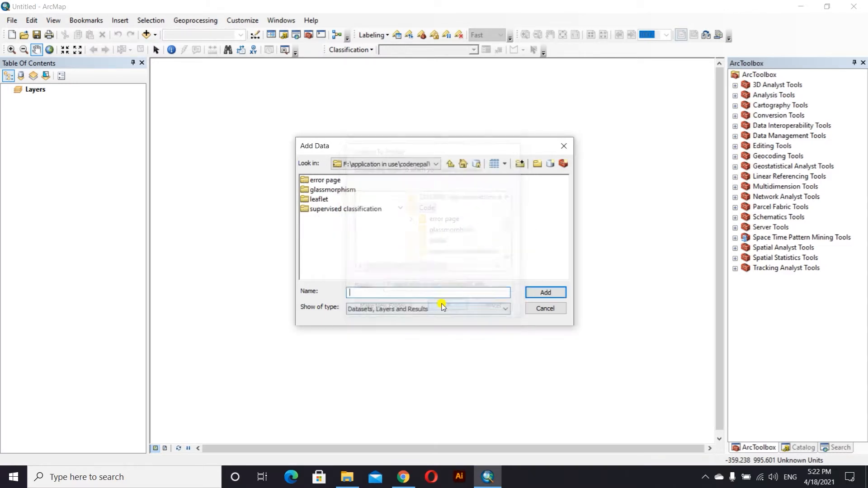
Add the Landsat band rasters B1 through B7 from the supervised classification folder to the map.
double_click(320, 209)
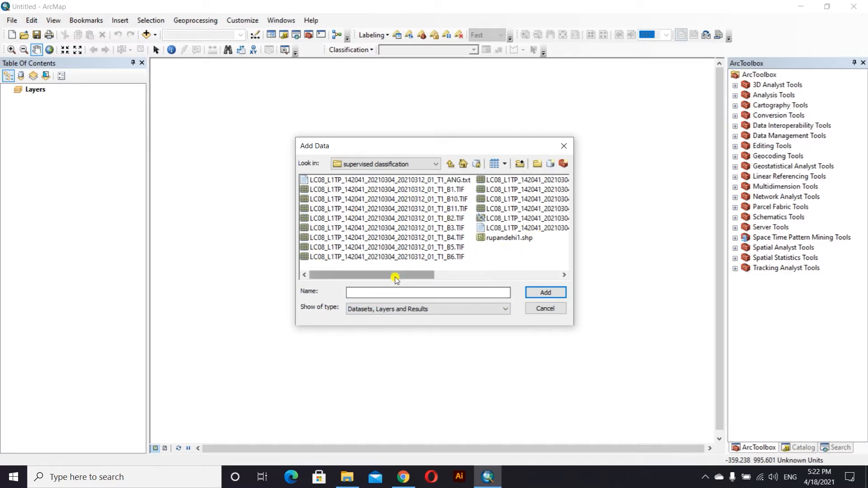
left_click_drag(396, 277, 361, 276)
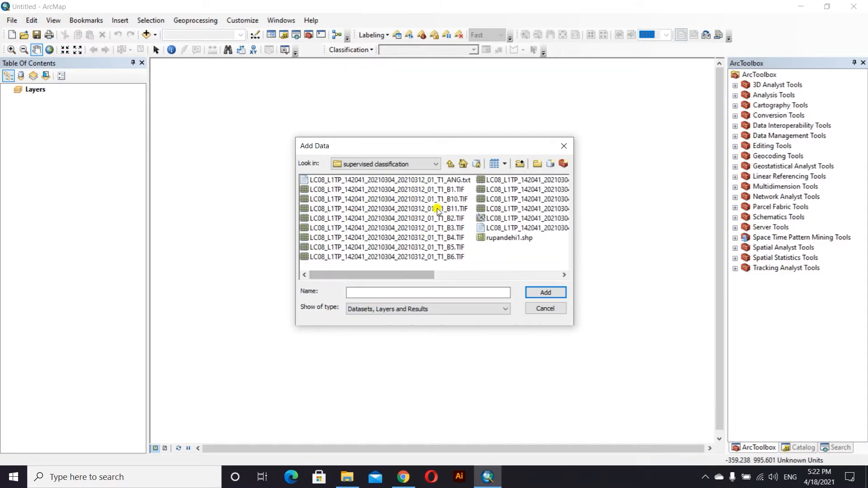
left_click(445, 189)
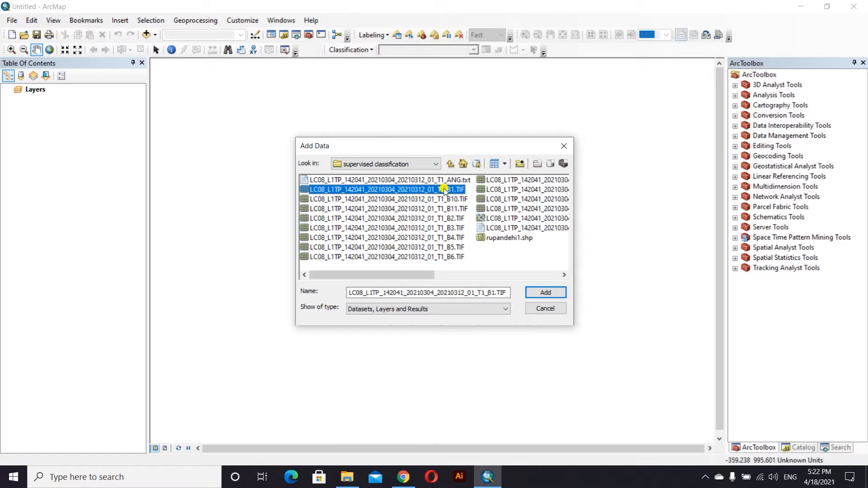
left_click(450, 219, "ctrl")
left_click(452, 228, "ctrl")
left_click(450, 238, "ctrl")
left_click(447, 248, "ctrl")
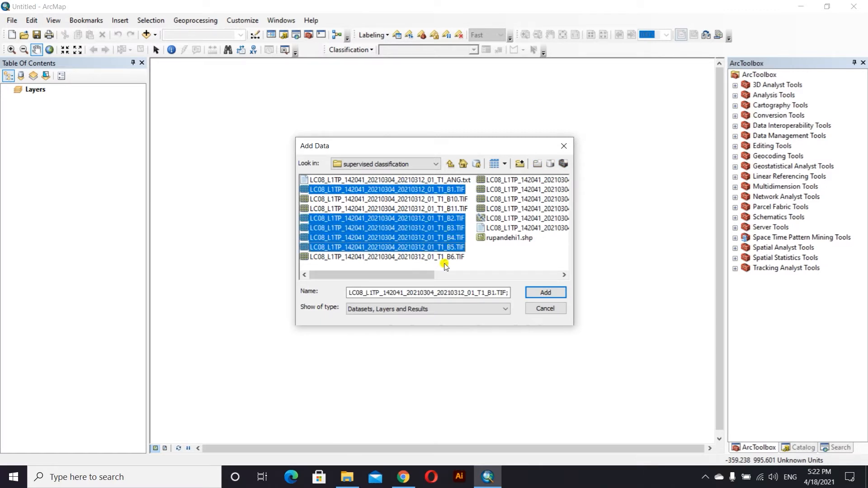
left_click(443, 258, "ctrl")
left_click(505, 180, "ctrl")
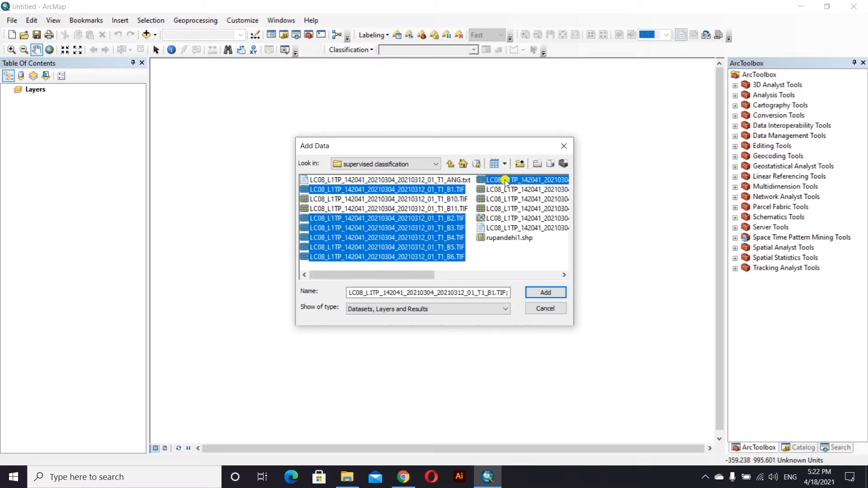
left_click(554, 291)
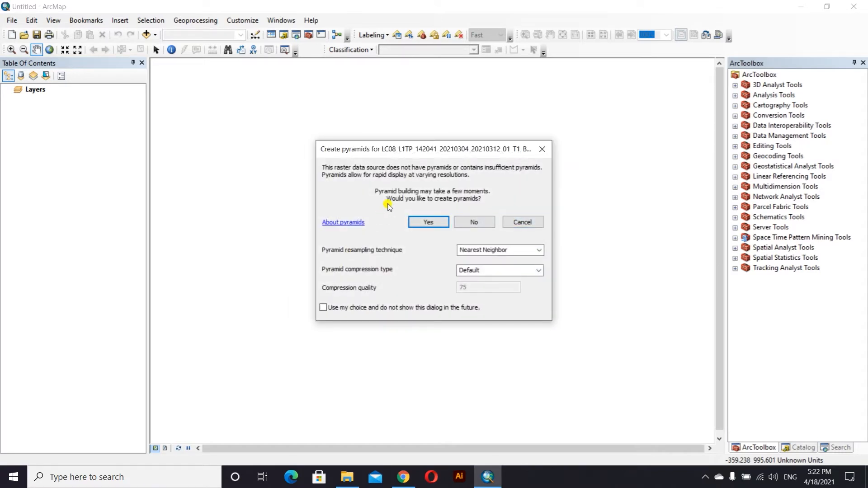
Build pyramids for each added band raster with Nearest Neighbor resampling and Default compression.
left_click(430, 222)
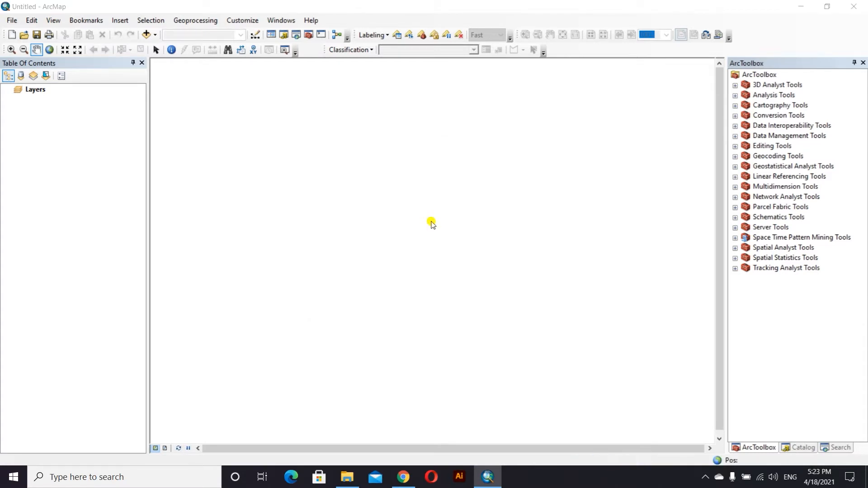
left_click(430, 222)
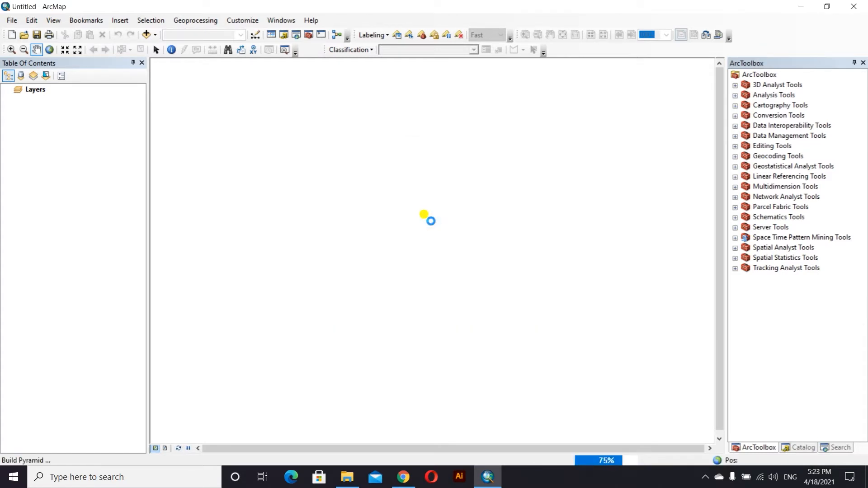
left_click(429, 222)
left_click(430, 223)
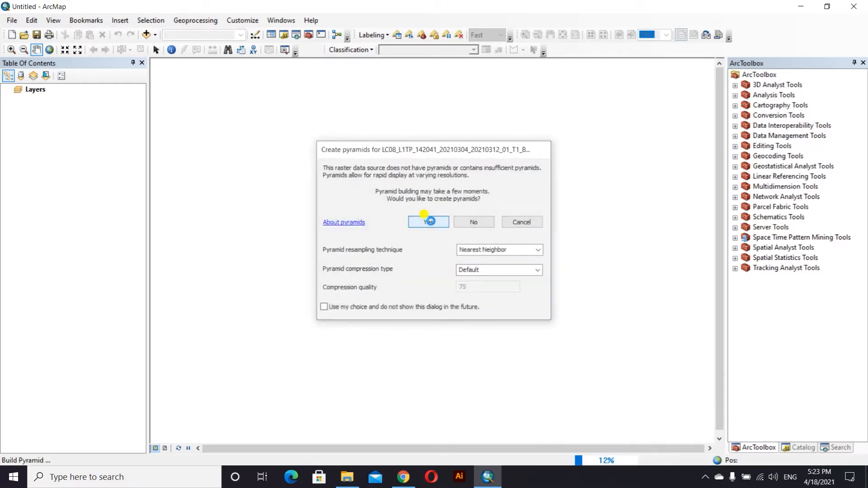
left_click(430, 221)
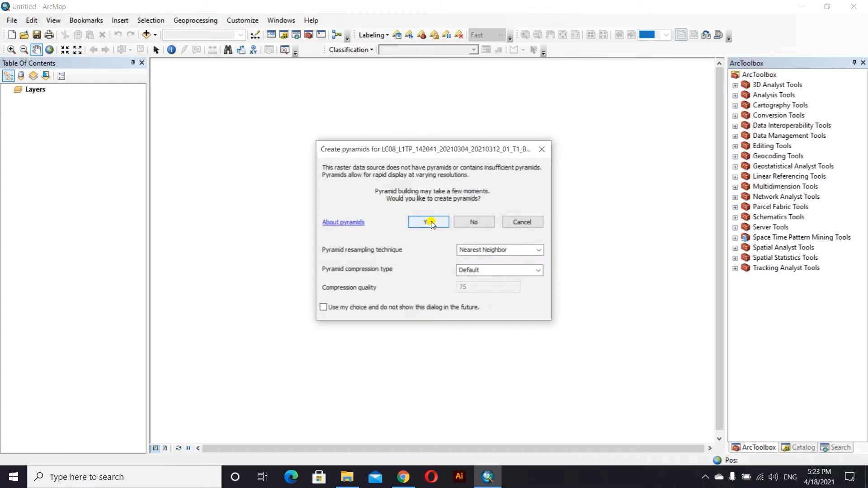
left_click(430, 223)
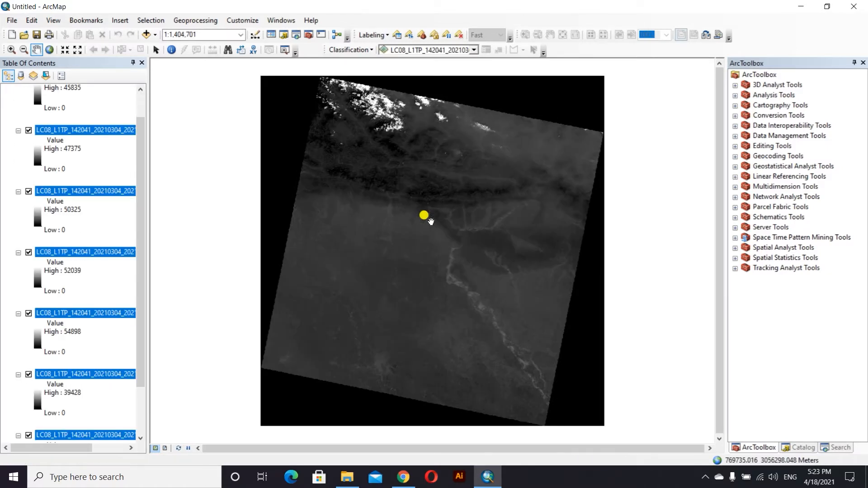
Examine the loaded Landsat scene in the map at closer and wider scales.
scroll(425, 217, "down", 3)
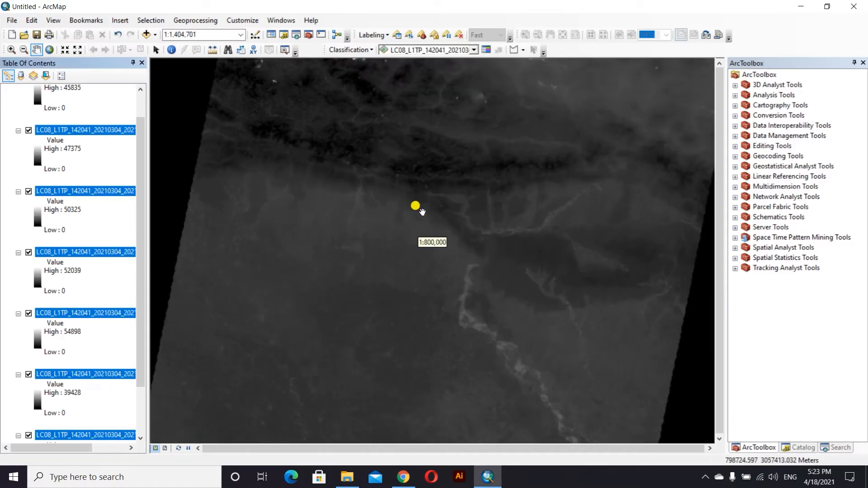
scroll(422, 212, "down", 2)
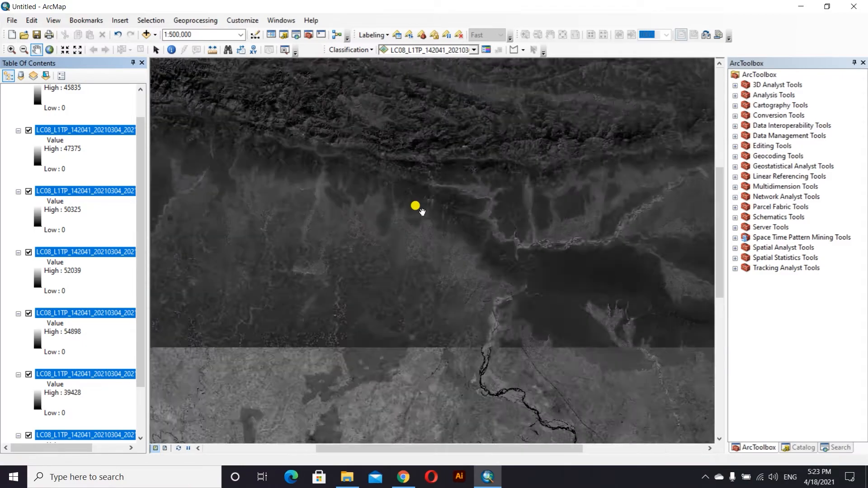
scroll(422, 212, "down", 3)
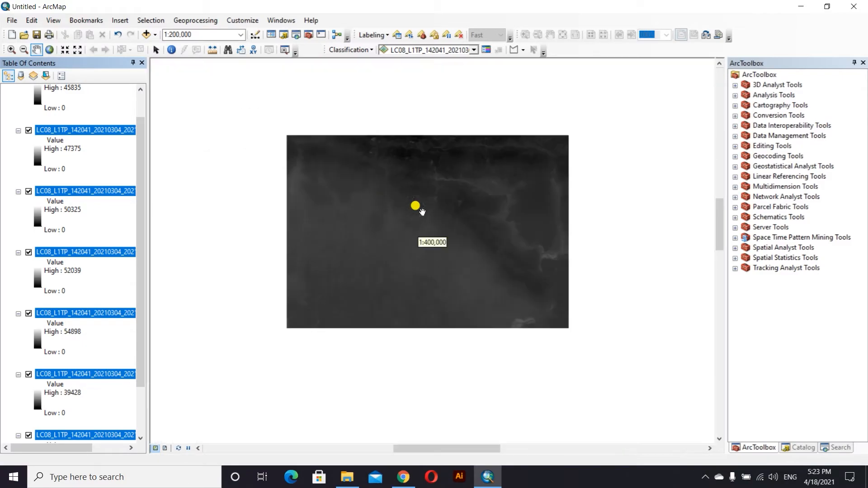
scroll(421, 212, "up", 5)
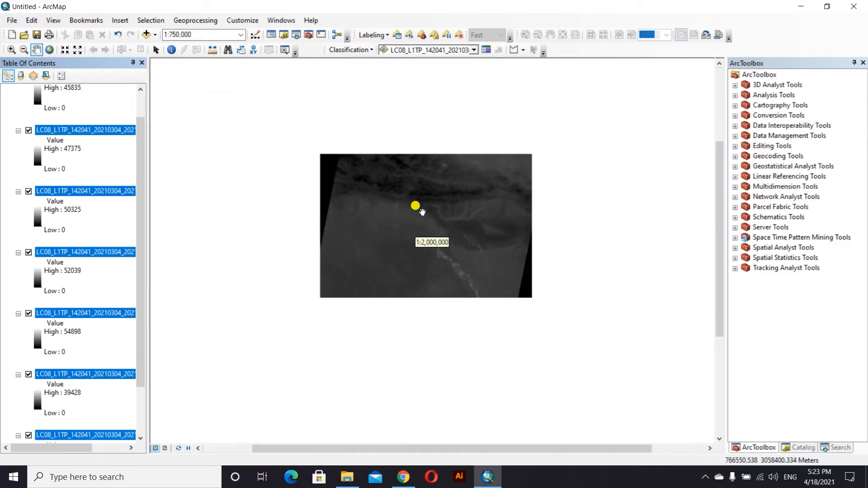
scroll(360, 225, "up", 1)
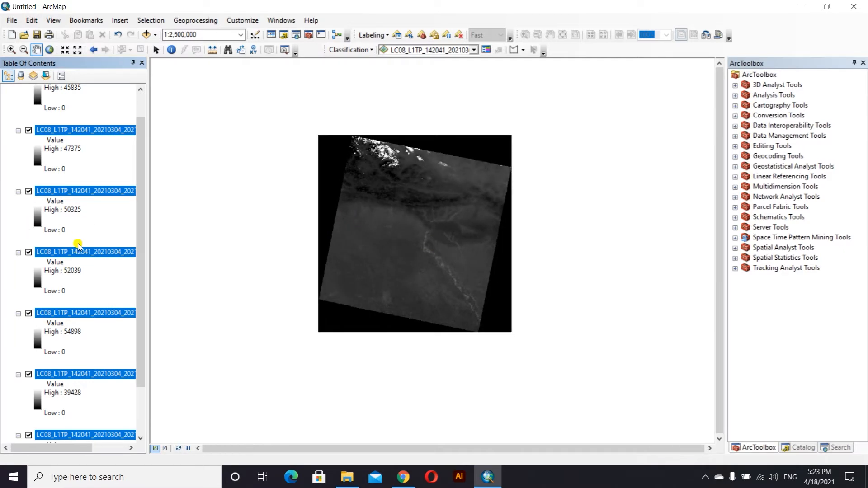
Open the Image Analysis window for the loaded band layers.
scroll(78, 246, "up", 3)
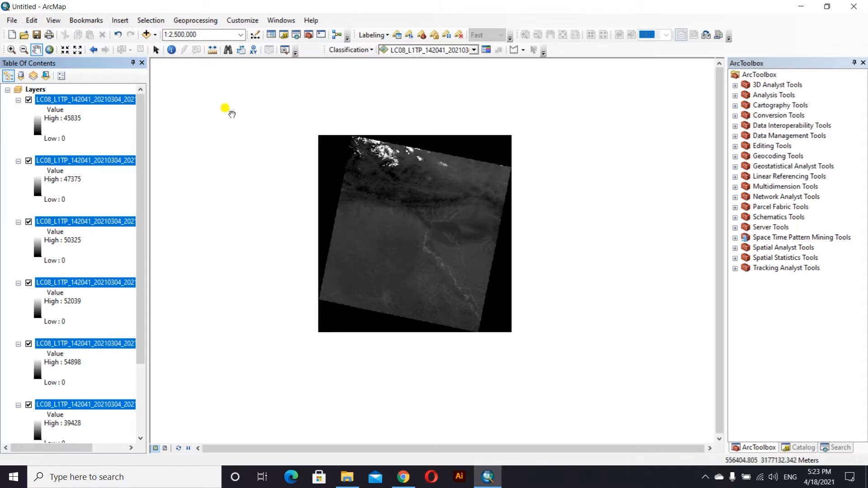
left_click(277, 20)
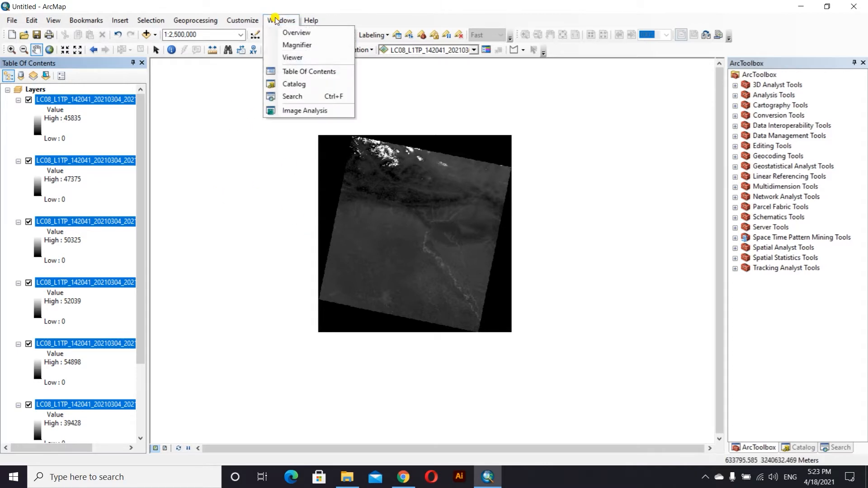
left_click(292, 111)
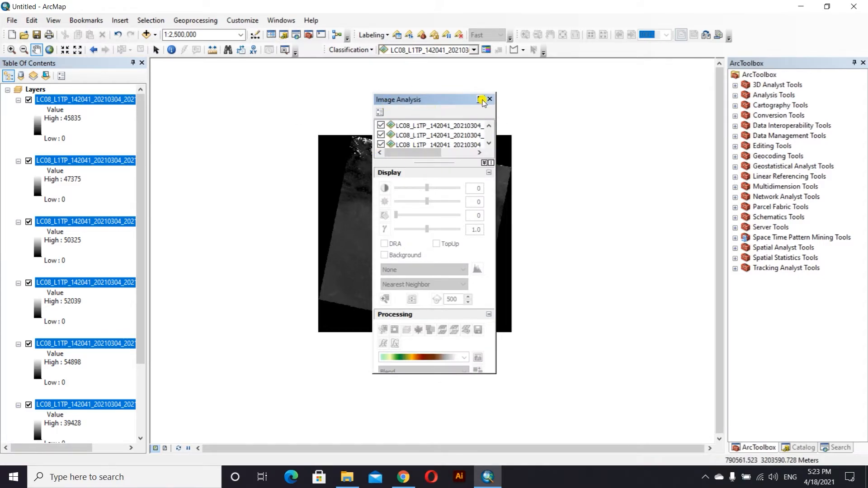
Composite the seven Landsat band rasters B1 through B7 with Image Analysis and remove the original single-band layers from the map.
left_click(482, 100)
left_click_drag(218, 96, 109, 24)
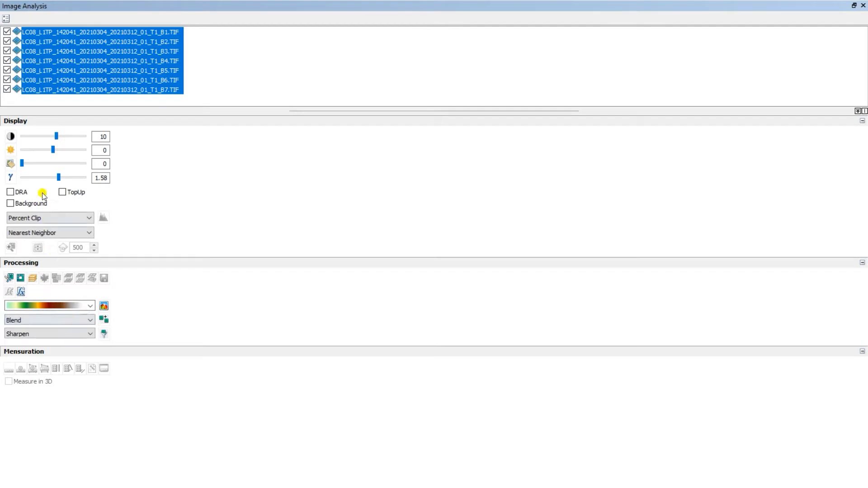
left_click(33, 279)
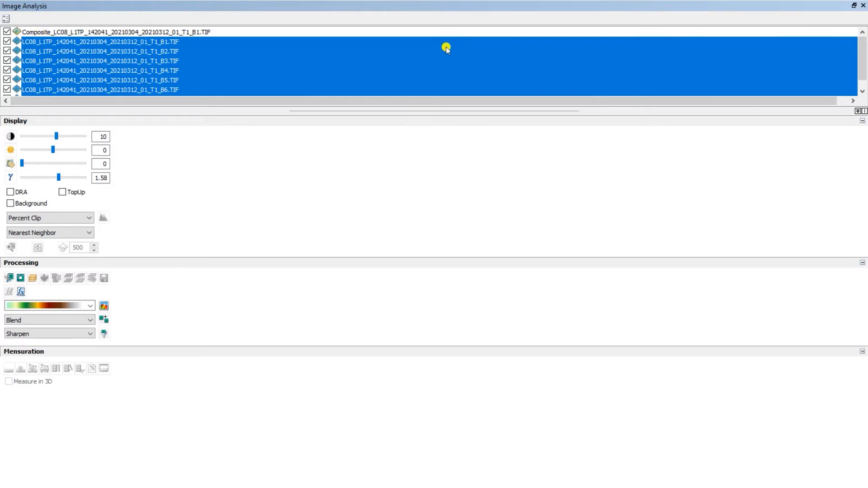
left_click(862, 7)
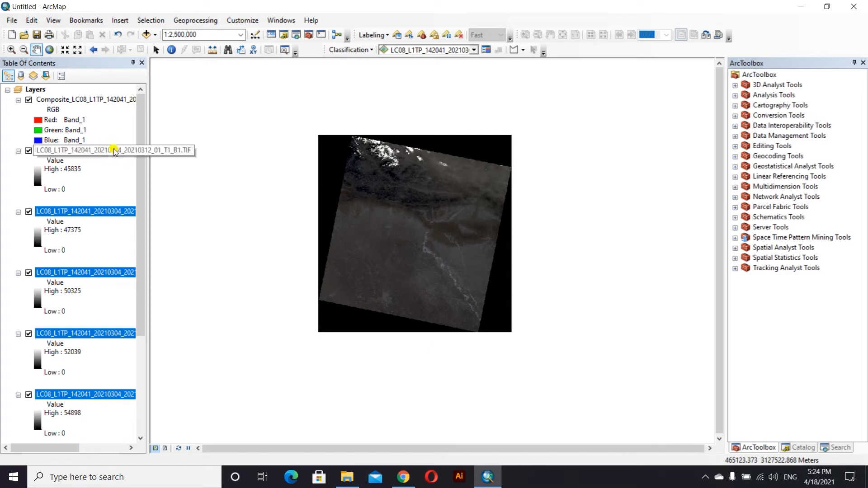
right_click(98, 154)
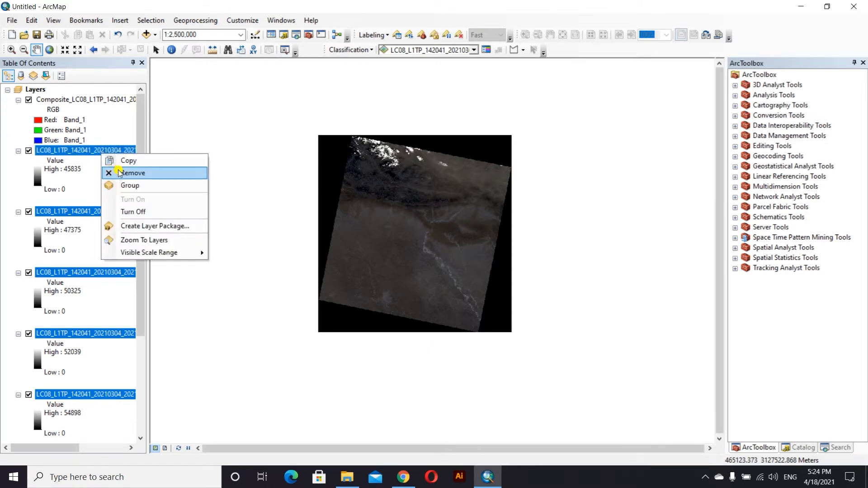
left_click(119, 173)
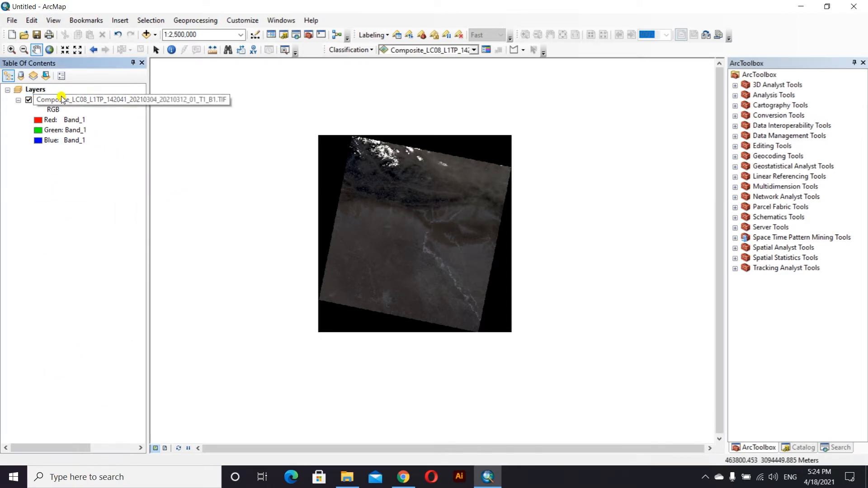
Rename the composite raster layer as final_composite.
left_click(77, 102)
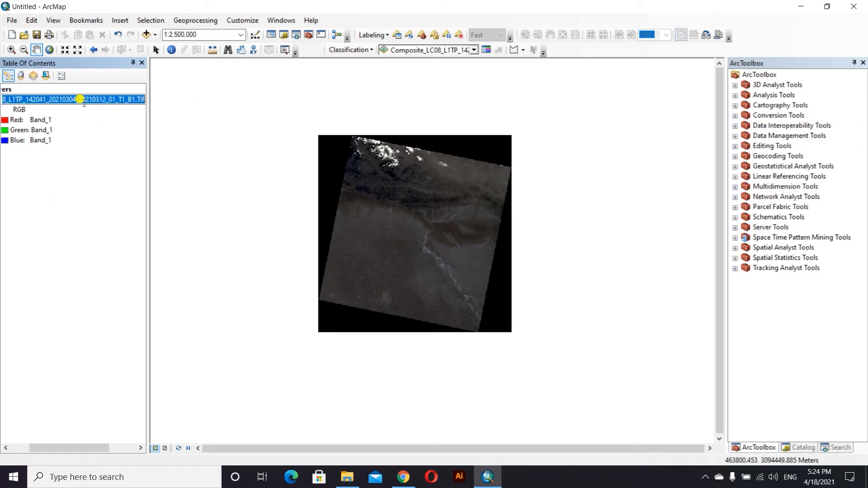
type("G")
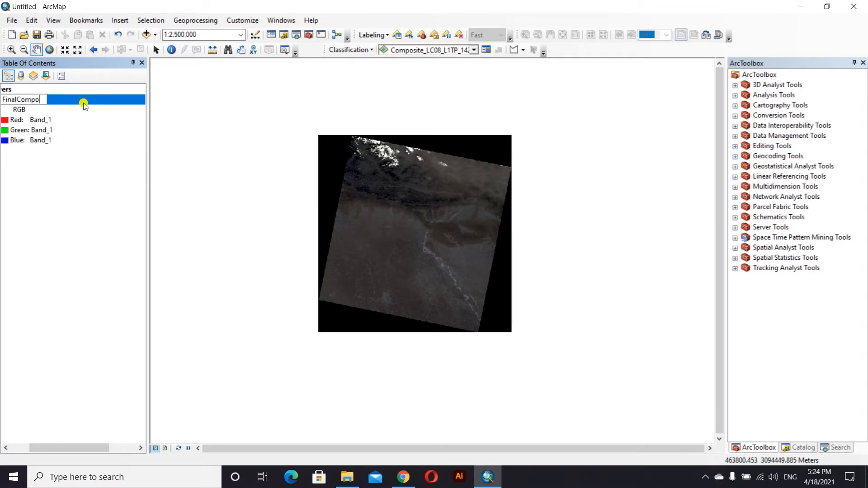
key("BackSpace")
key("BackSpace")
key("BackSpace")
key("BackSpace")
key("BackSpace")
key("BackSpace")
key("BackSpace")
key("BackSpace")
key("BackSpace")
key("BackSpace")
key("Return")
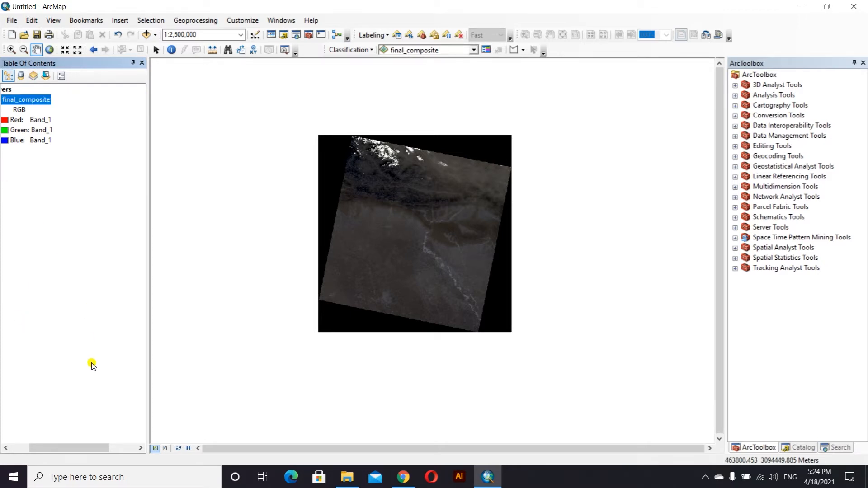
left_click_drag(64, 448, 13, 444)
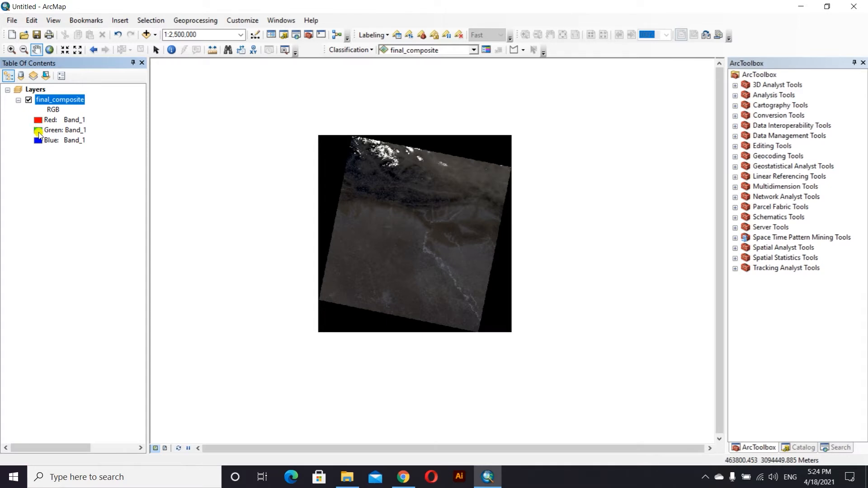
Look up the common Landsat 8 RGB band combinations in the Esri blog article in the browser, and return to ArcMap.
scroll(392, 216, "up", 5)
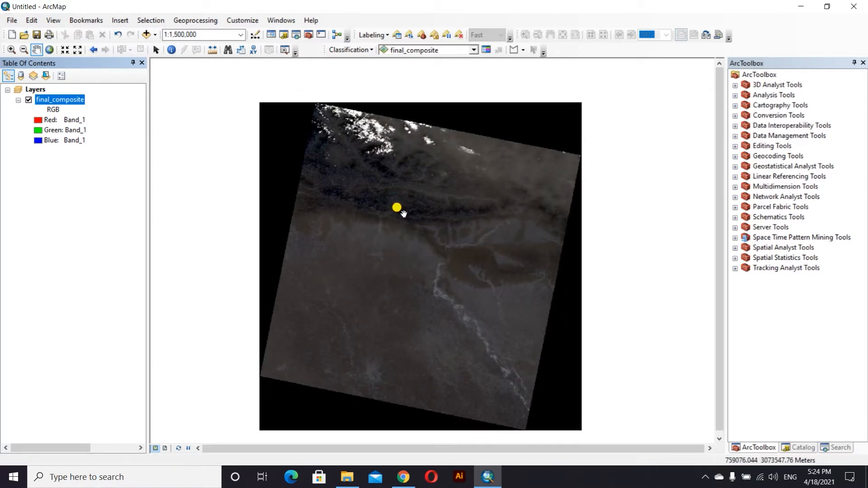
scroll(405, 212, "up", 2)
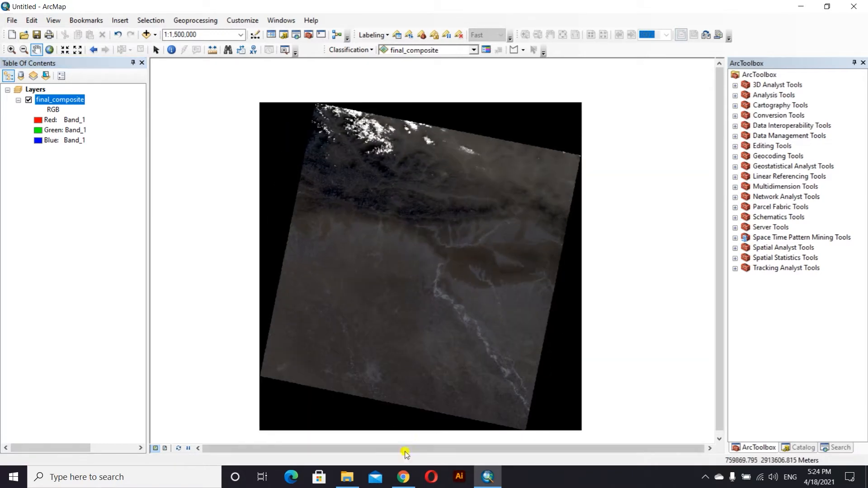
left_click(403, 477)
left_click(83, 5)
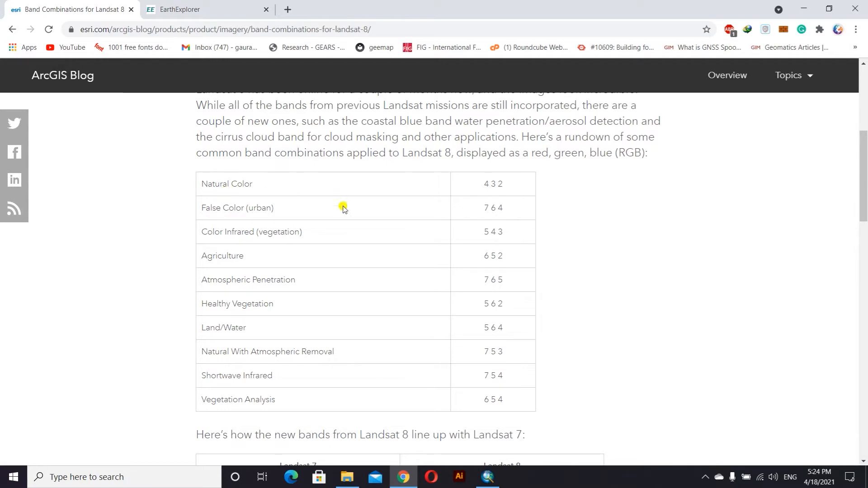
left_click(487, 477)
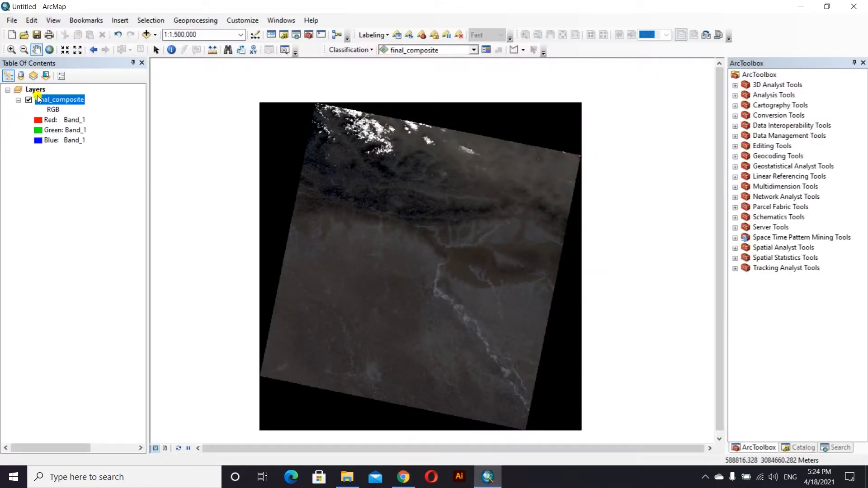
left_click(38, 121)
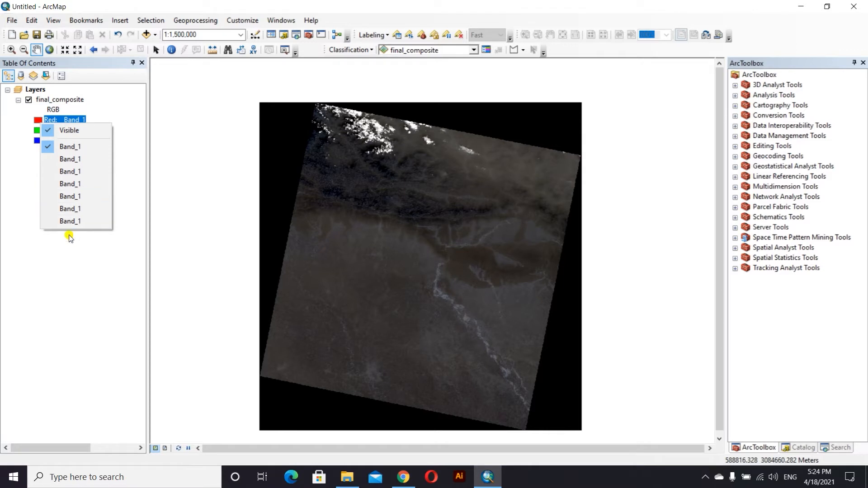
left_click(49, 243)
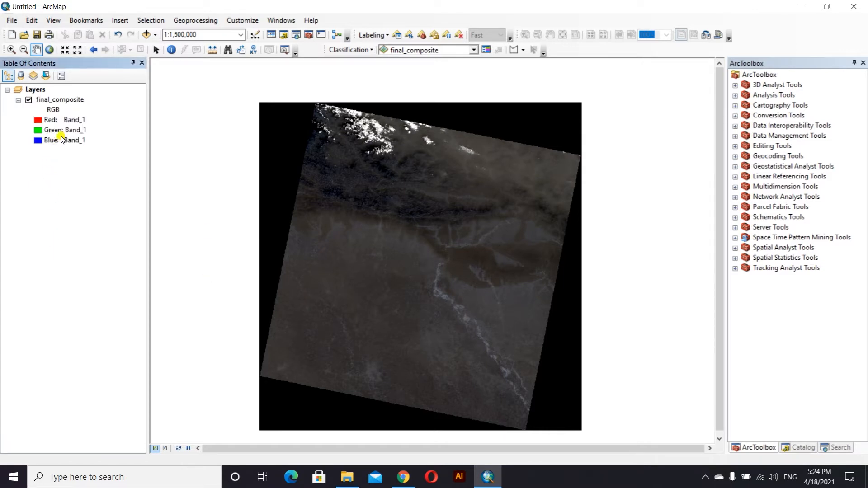
left_click(40, 120)
left_click(33, 130)
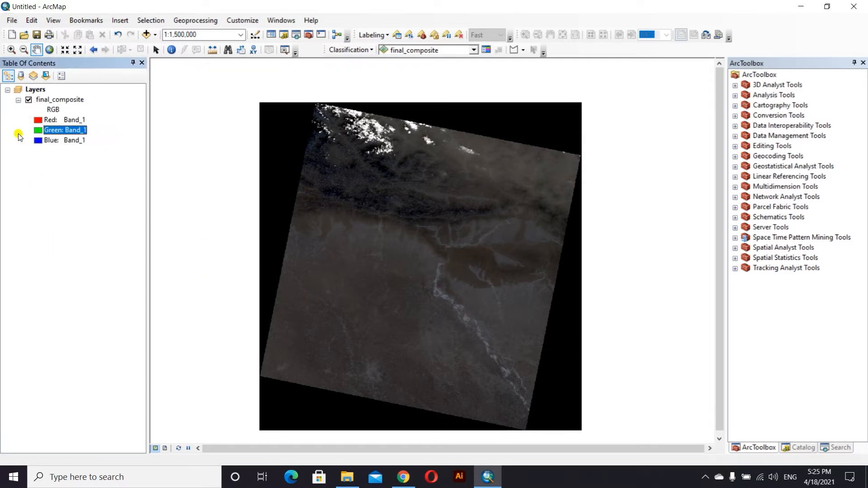
left_click(64, 130)
left_click(111, 151)
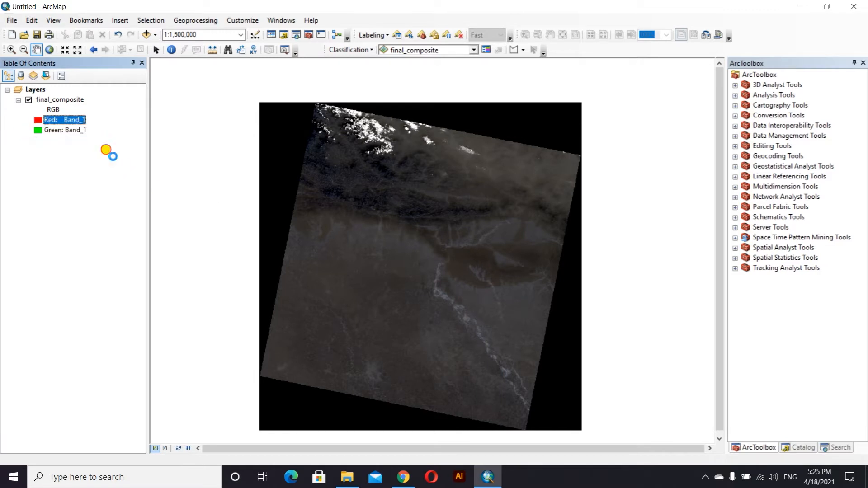
Examine the final_composite image in the map at closer and wider scales.
left_click(413, 216)
scroll(414, 216, "down", 6)
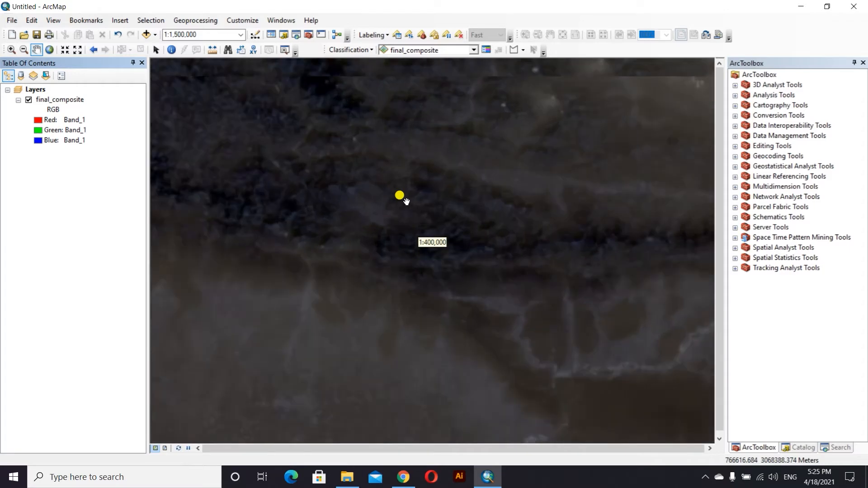
scroll(398, 226, "up", 4)
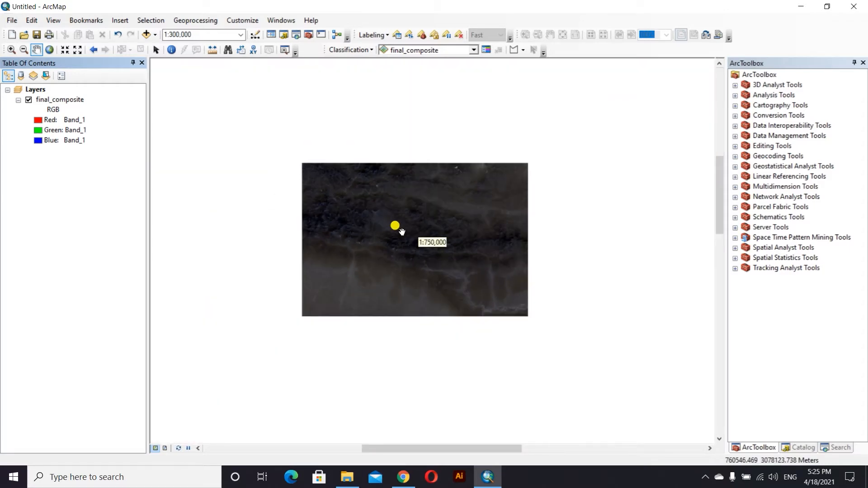
scroll(402, 231, "up", 2)
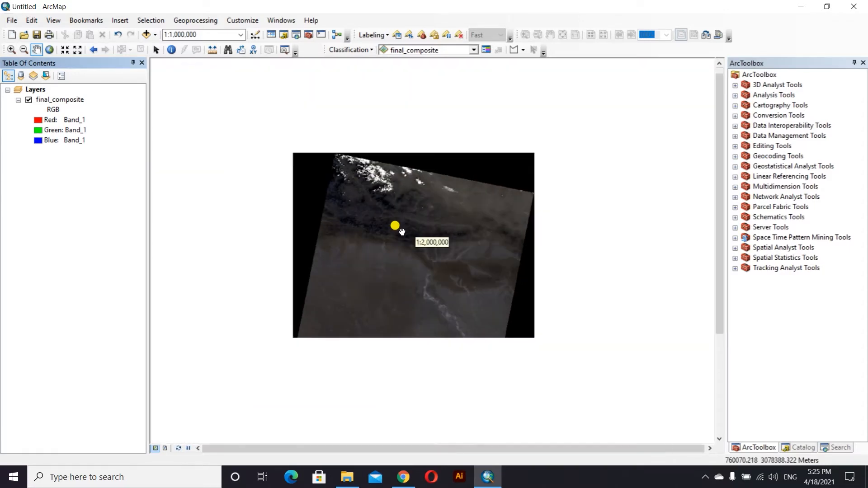
left_click_drag(402, 232, 374, 215)
scroll(374, 215, "down", 1)
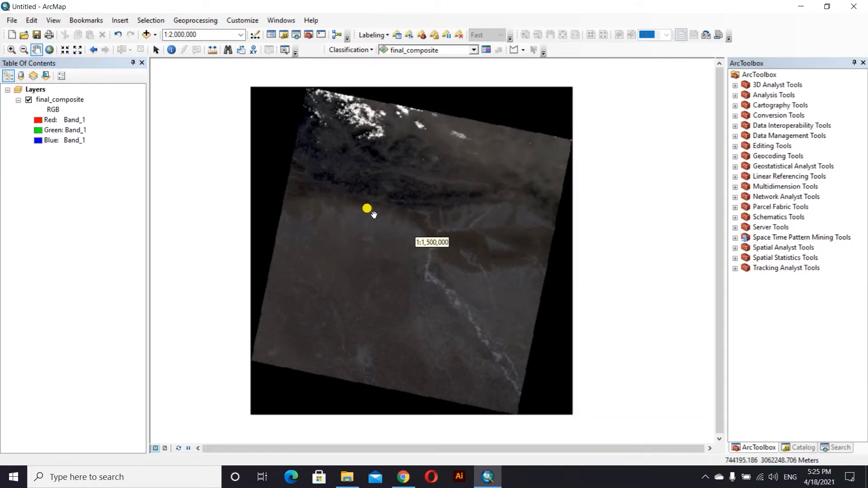
scroll(374, 214, "down", 1)
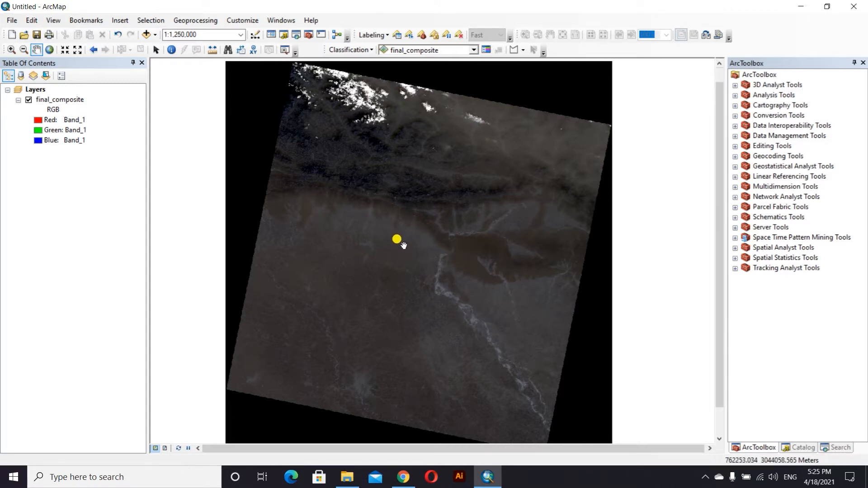
left_click_drag(313, 146, 315, 167)
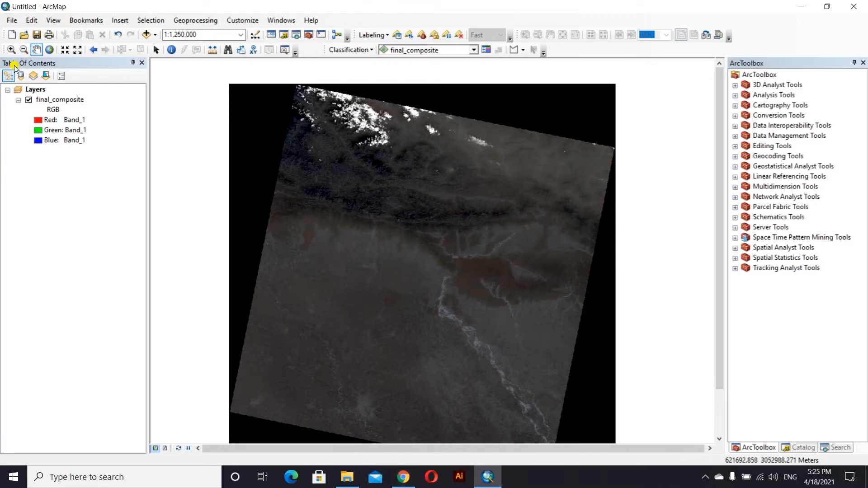
Assign the natural color combination 4 3 2 to final_composite: fourth band to red, third to green and second to blue.
left_click(42, 121)
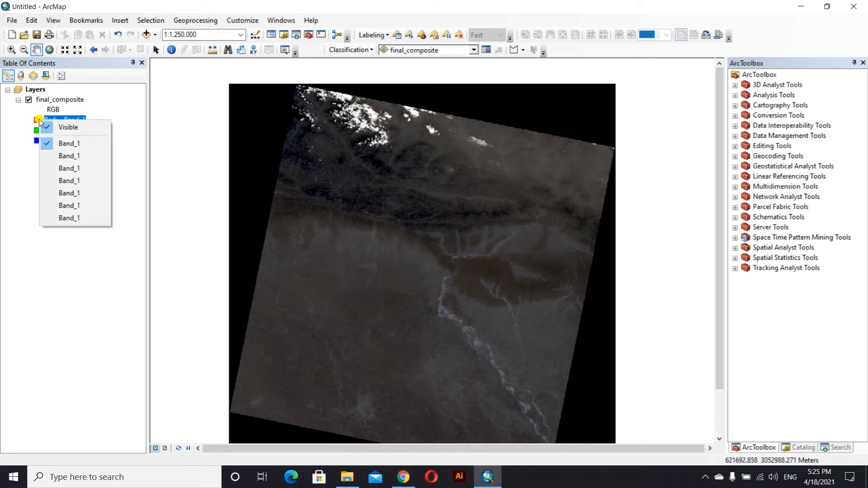
left_click(68, 181)
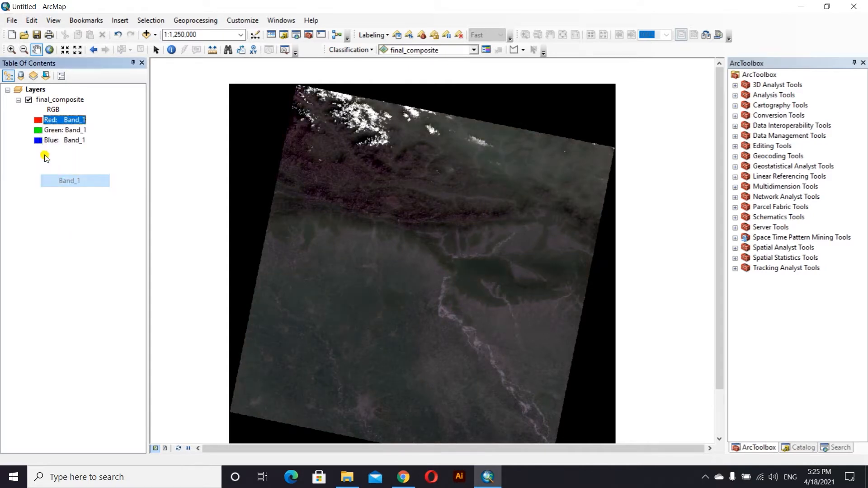
left_click(48, 130)
left_click(66, 165)
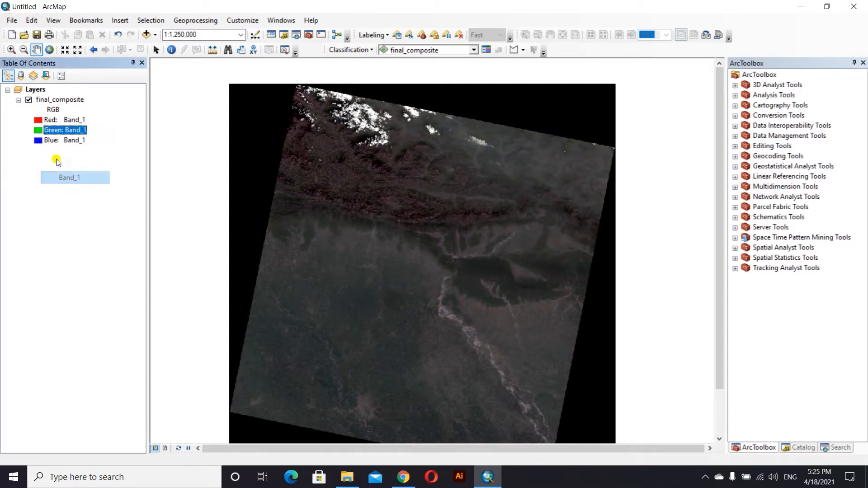
left_click(45, 140)
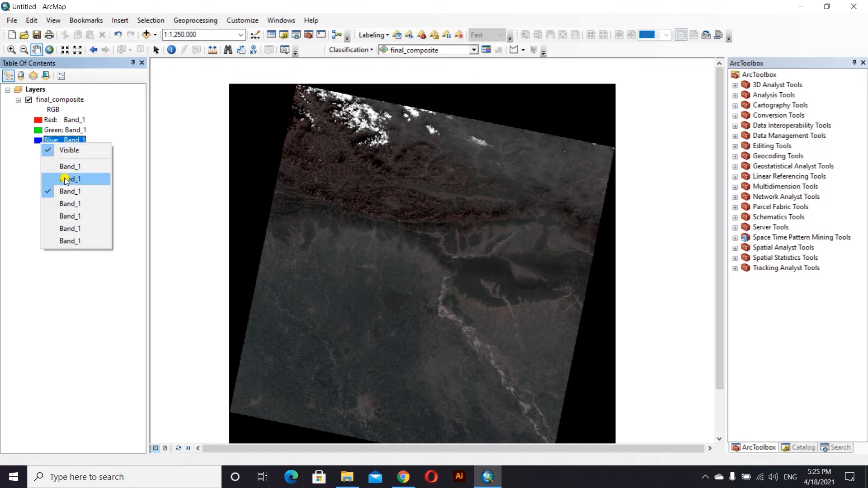
left_click(66, 180)
Examine the hills, river valleys and plains in the natural color composite at several scales.
scroll(427, 264, "up", 2)
scroll(400, 240, "up", 2)
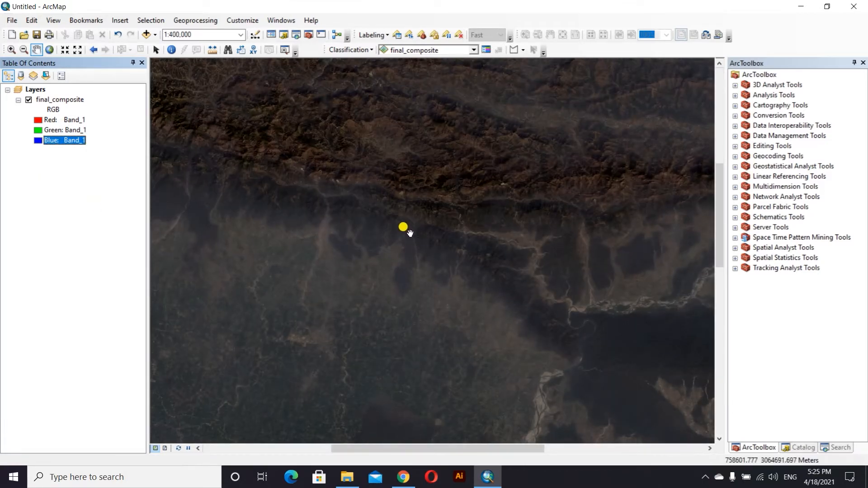
scroll(403, 228, "up", 2)
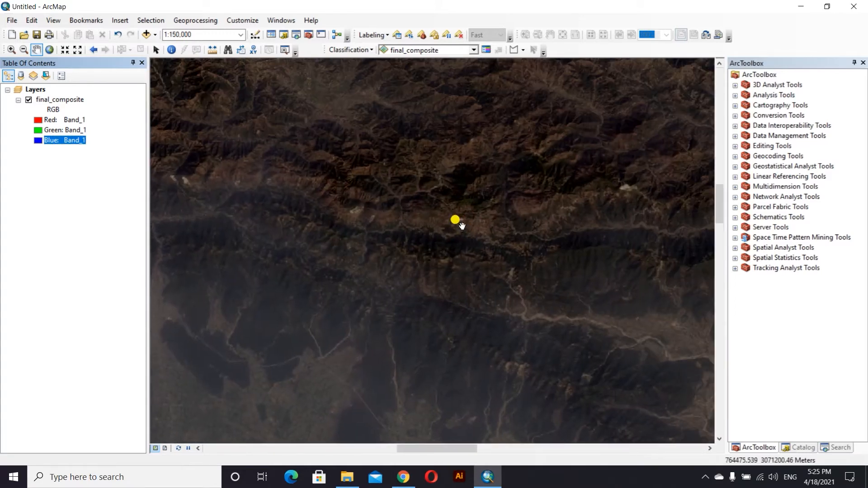
scroll(413, 237, "down", 2)
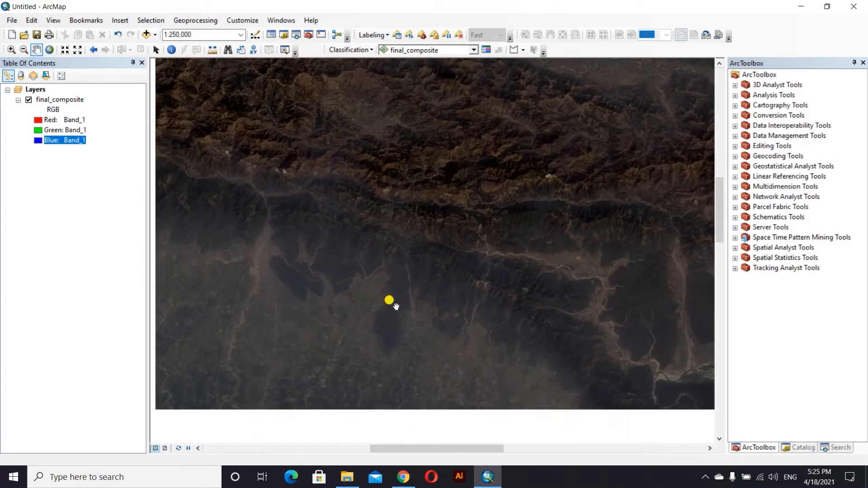
scroll(374, 322, "down", 2)
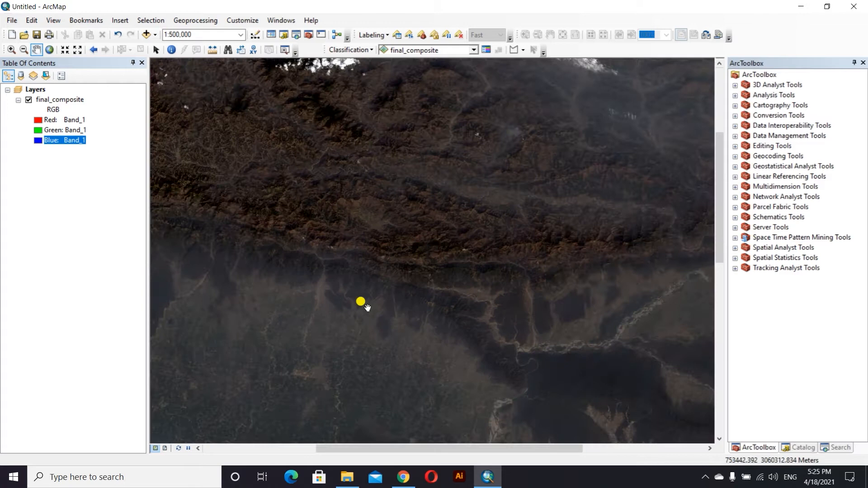
left_click_drag(367, 308, 343, 303)
scroll(355, 198, "up", 2)
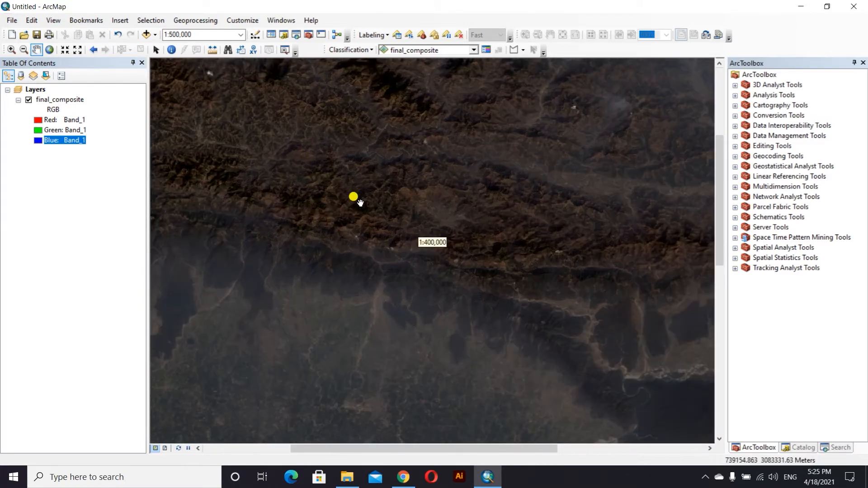
scroll(358, 212, "up", 2)
left_click_drag(442, 304, 470, 178)
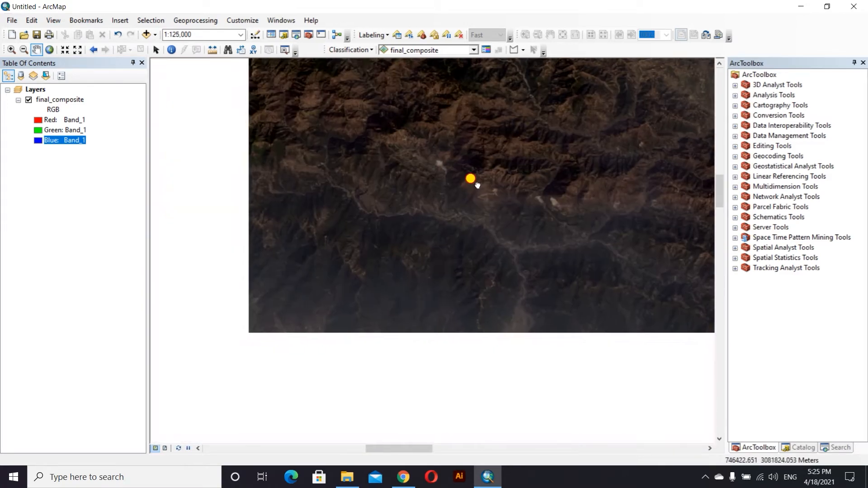
scroll(433, 232, "down", 1)
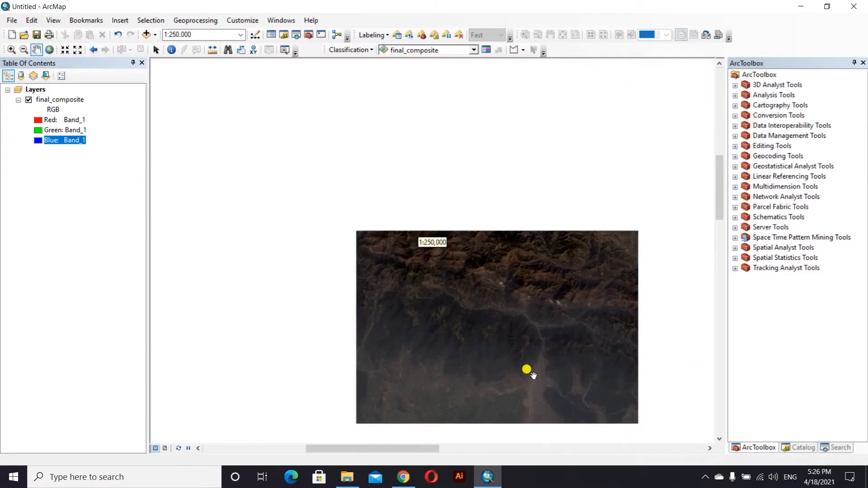
scroll(475, 297, "down", 2)
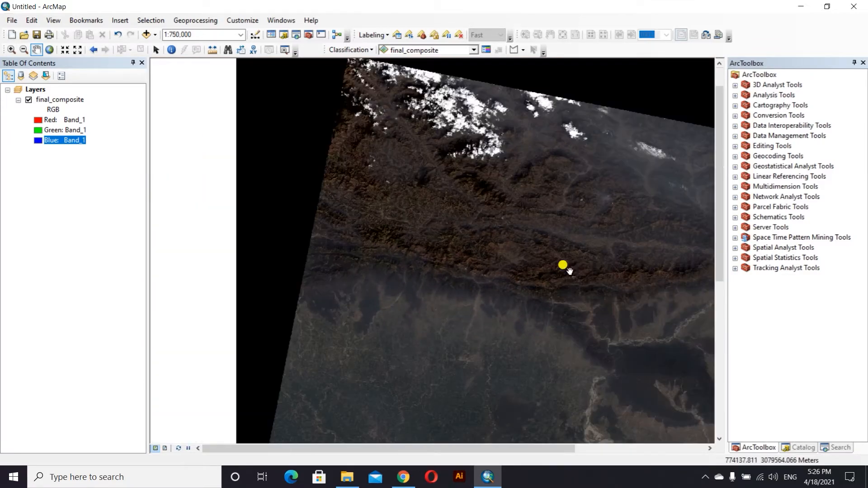
Switch to the browser and look up the vegetation, Atmospheric Penetration and Land/Water band combinations in the Esri blog's Landsat 8 table.
scroll(403, 258, "down", 1)
scroll(442, 271, "down", 1)
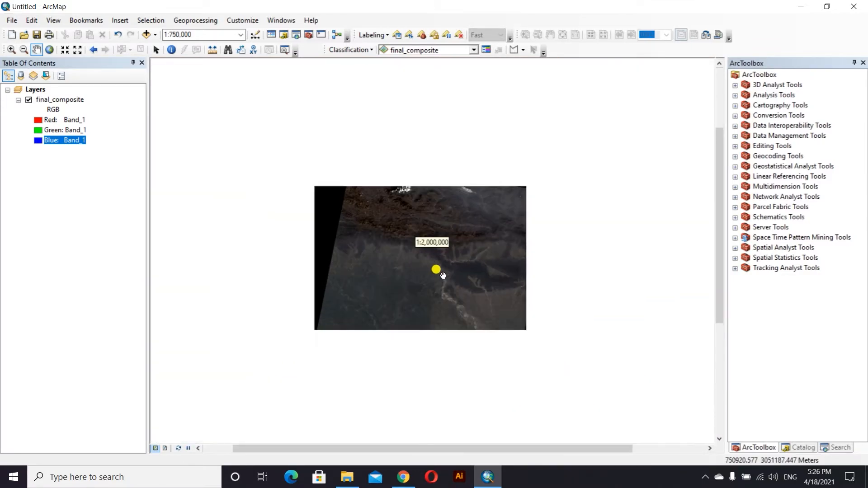
left_click(403, 477)
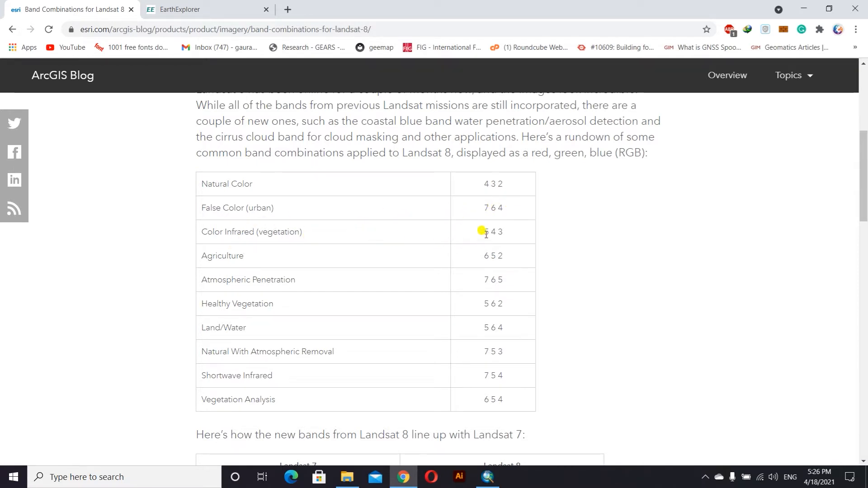
left_click_drag(487, 233, 505, 257)
left_click(406, 251)
left_click(486, 274)
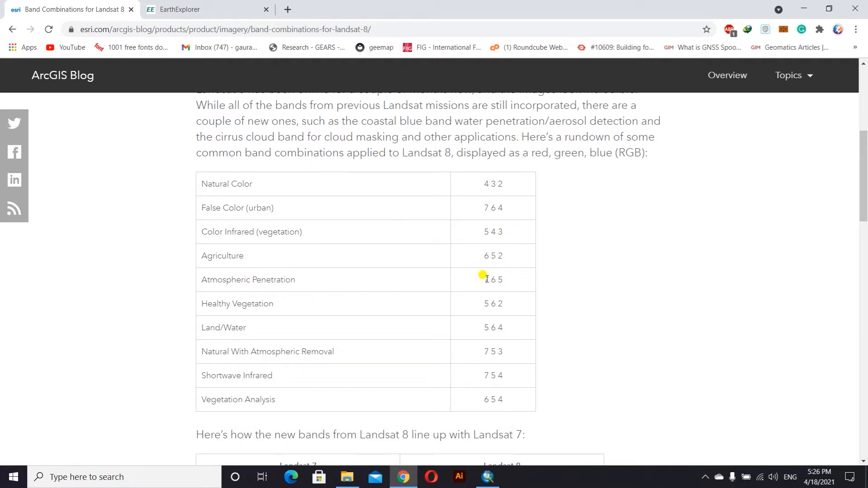
left_click_drag(487, 279, 510, 281)
left_click(328, 304)
left_click_drag(203, 327, 247, 327)
left_click(247, 327)
left_click_drag(484, 326, 505, 330)
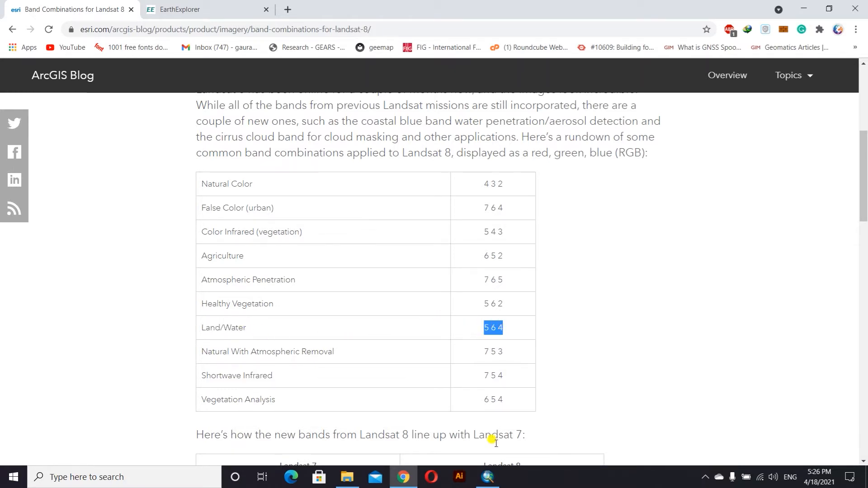
Return to ArcMap and assign the Land/Water combination 5 6 4 to final_composite: fifth band to red, sixth to green, fourth to blue.
left_click(487, 477)
left_click(45, 121)
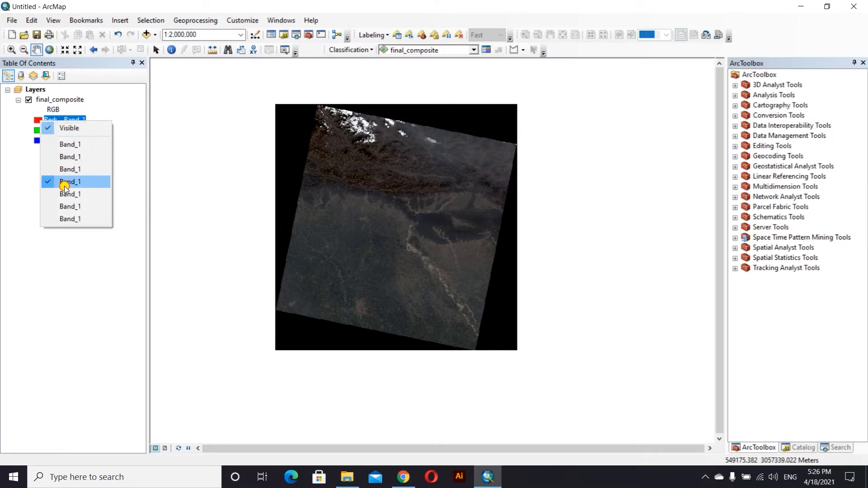
left_click(65, 183)
left_click(39, 119)
left_click(68, 192)
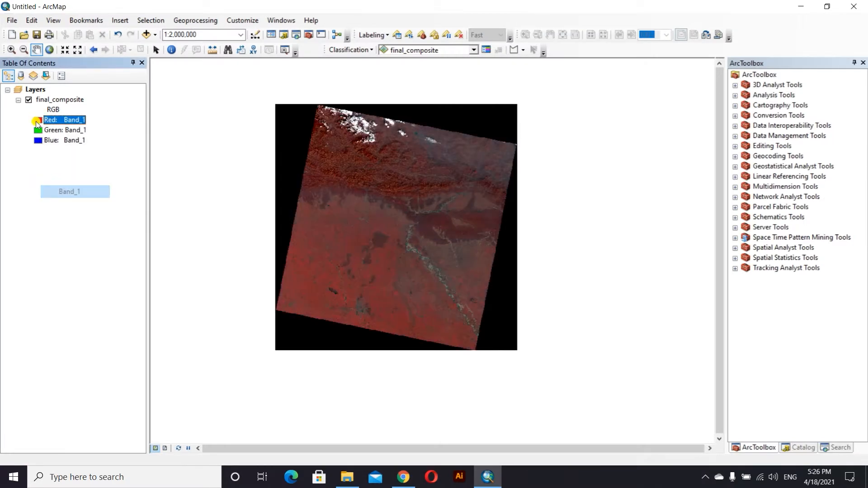
left_click(38, 130)
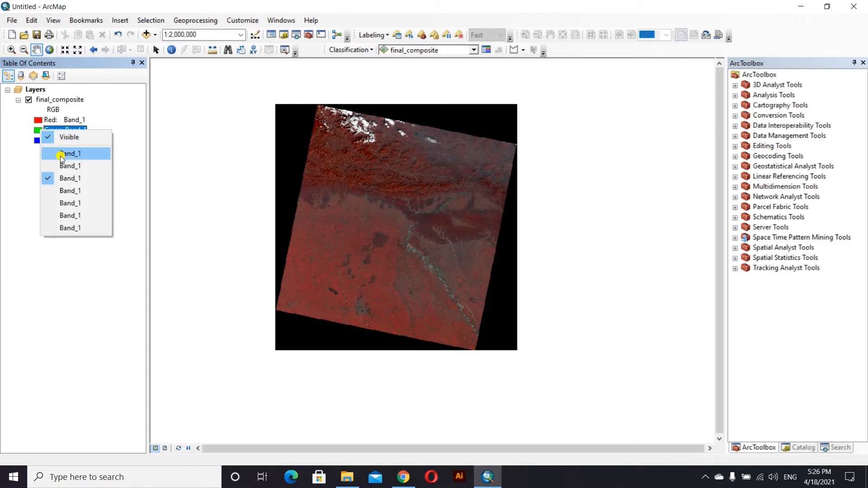
left_click(64, 216)
left_click(40, 141)
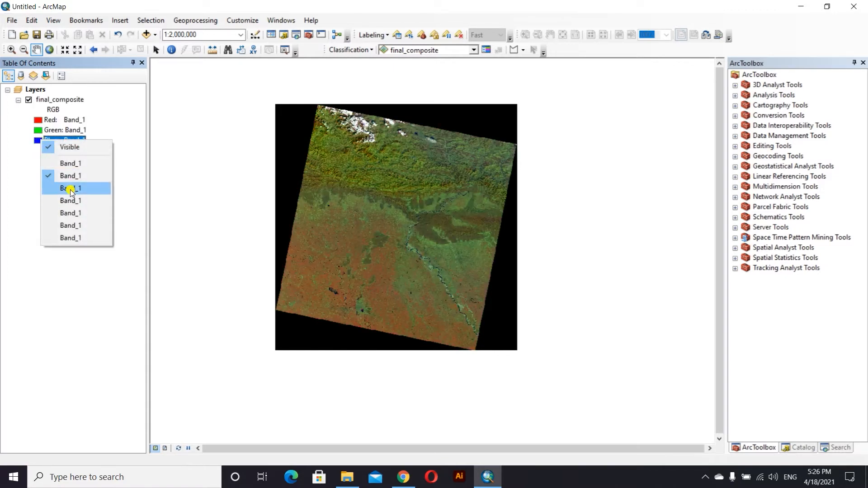
left_click(66, 199)
Examine the river channels, sandbanks and surrounding hills in the Land/Water composite at closer and wider scales.
scroll(490, 241, "down", 3)
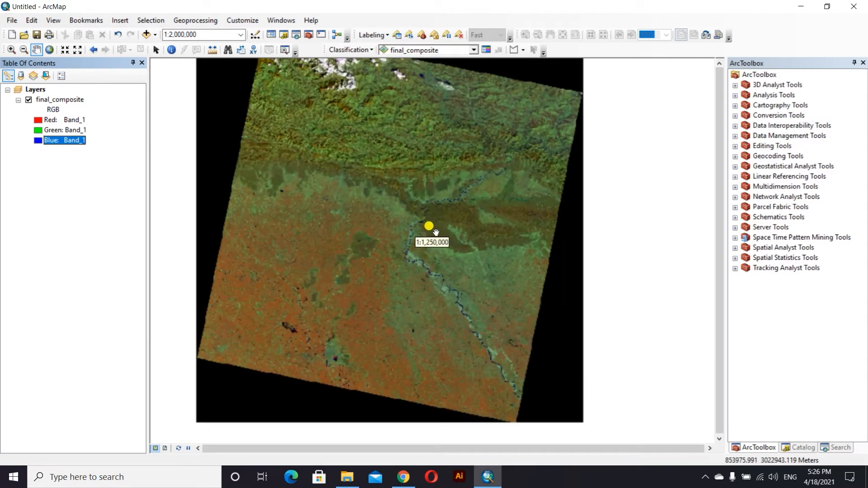
scroll(412, 275, "down", 4)
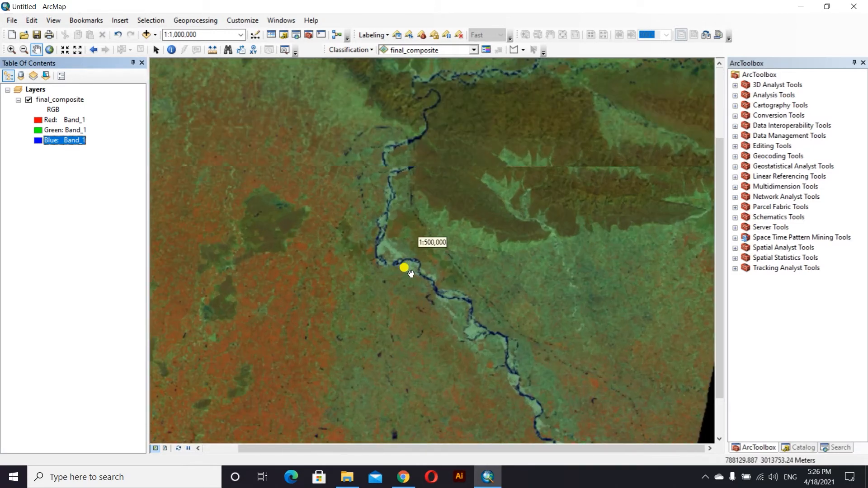
scroll(406, 248, "down", 4)
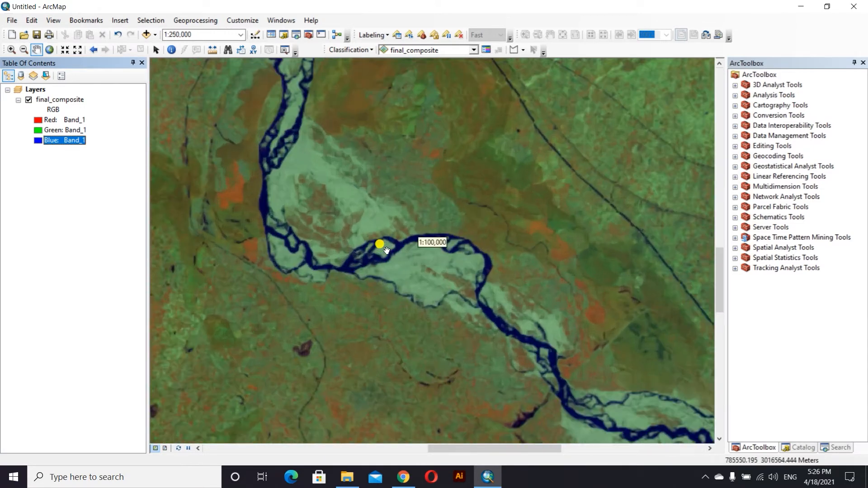
scroll(396, 248, "down", 3)
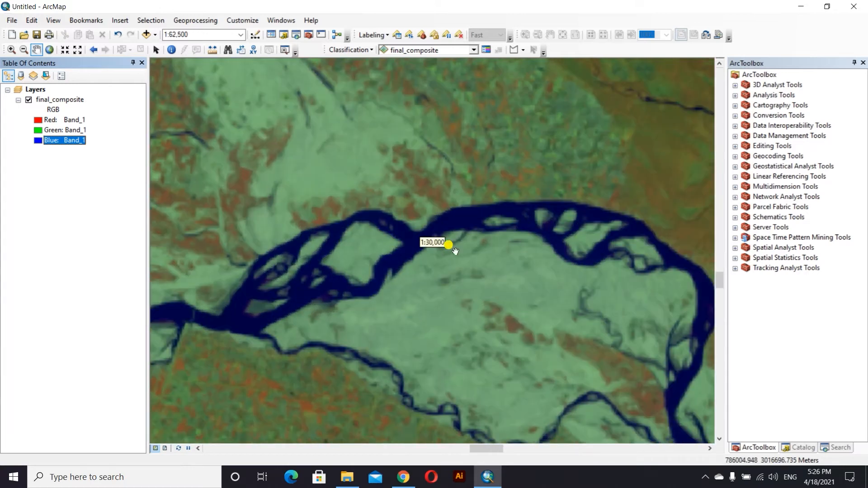
scroll(463, 221, "down", 1)
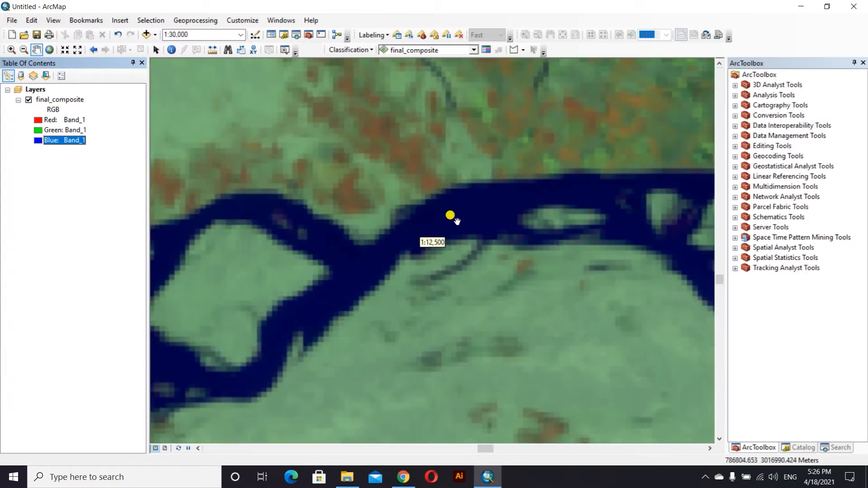
scroll(459, 221, "up", 1)
scroll(457, 220, "up", 5)
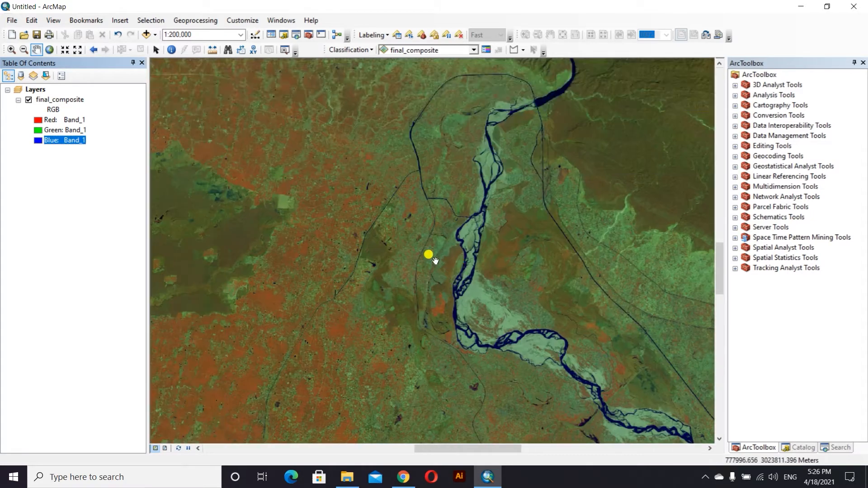
scroll(369, 235, "up", 1)
left_click_drag(465, 213, 435, 314)
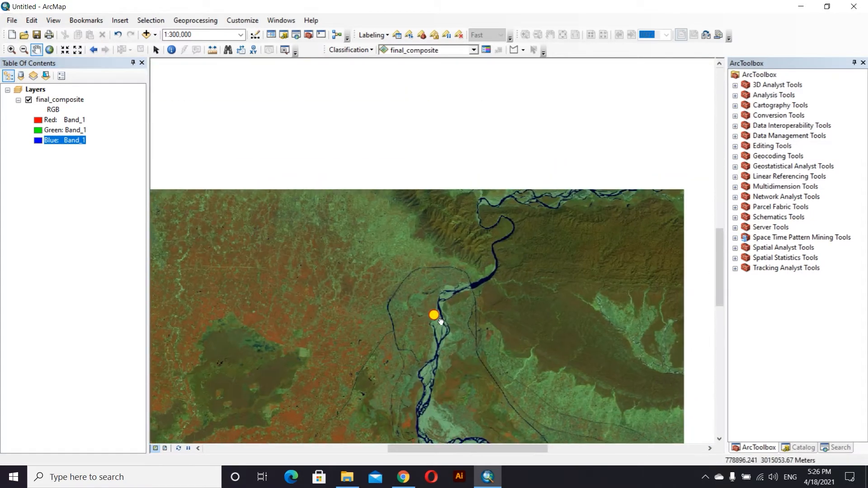
left_click_drag(414, 217, 362, 331)
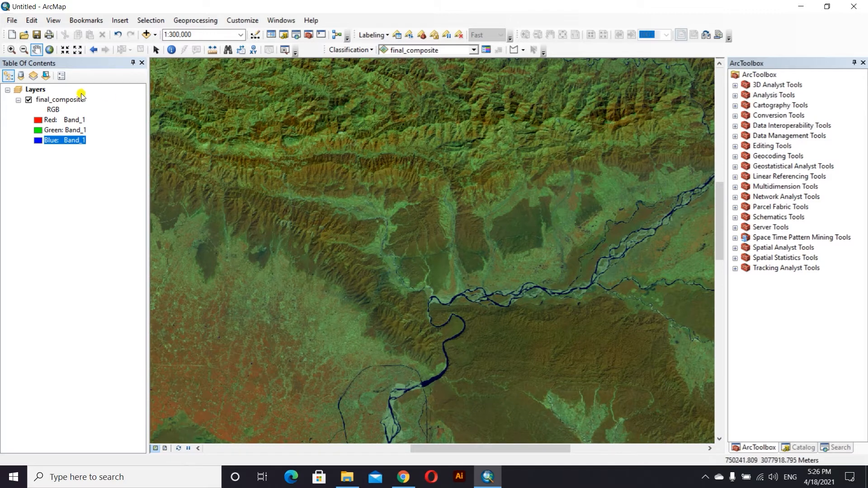
Recheck the blog's combinations in the browser, then in ArcMap assign Agriculture 6 5 2 to final_composite's red, green and blue channels.
left_click(402, 477)
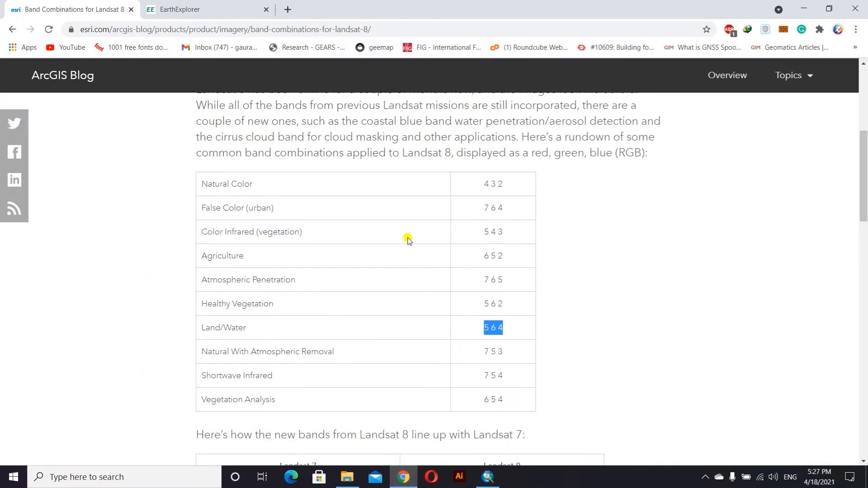
left_click(488, 477)
left_click(39, 121)
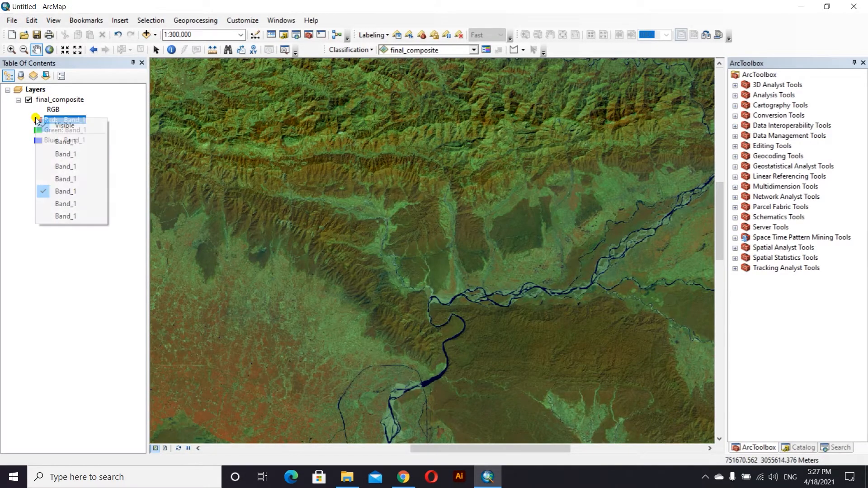
left_click(64, 206)
left_click(40, 130)
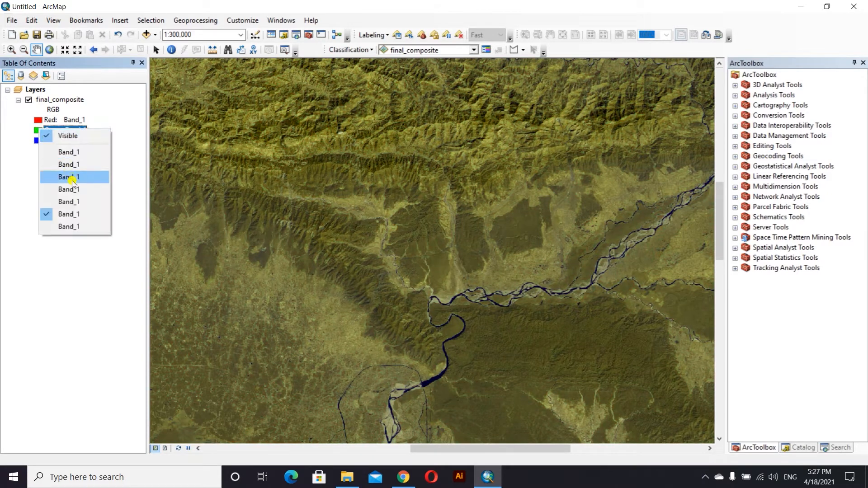
left_click(63, 196)
left_click(38, 141)
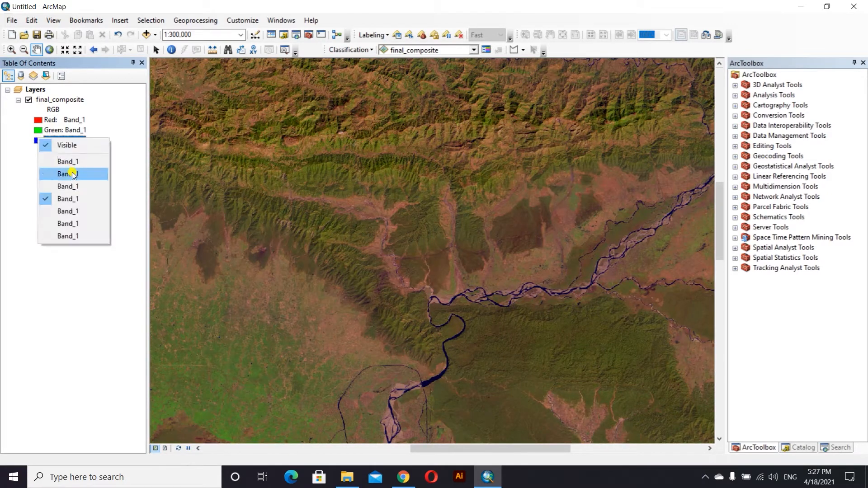
left_click(68, 175)
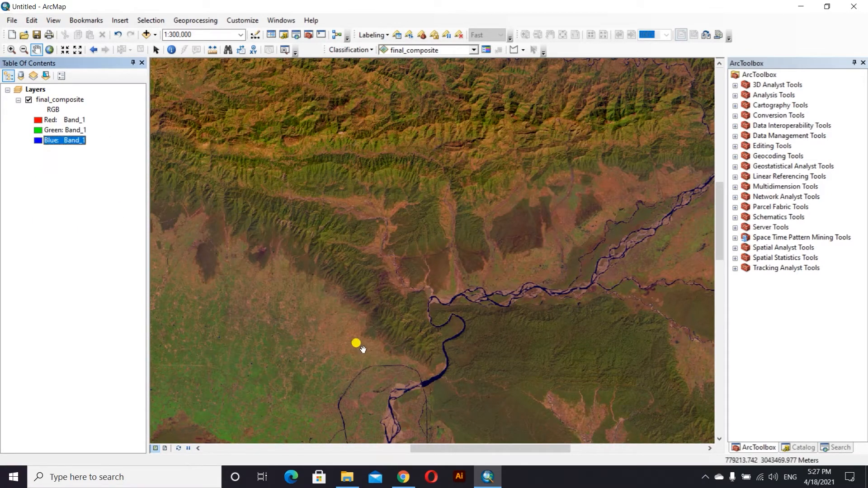
Examine the farmland on the plains and the adjoining forest patches in the Agriculture composite at several scales.
left_click_drag(362, 348, 379, 250)
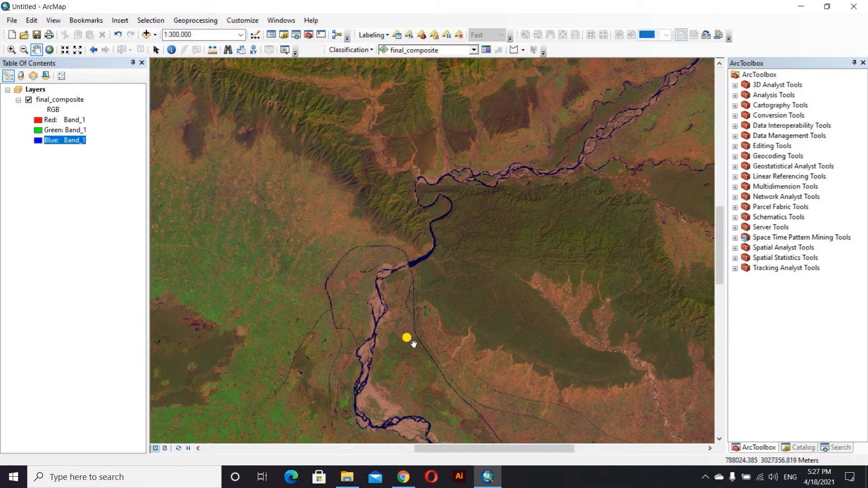
left_click_drag(414, 345, 464, 290)
scroll(306, 281, "down", 1)
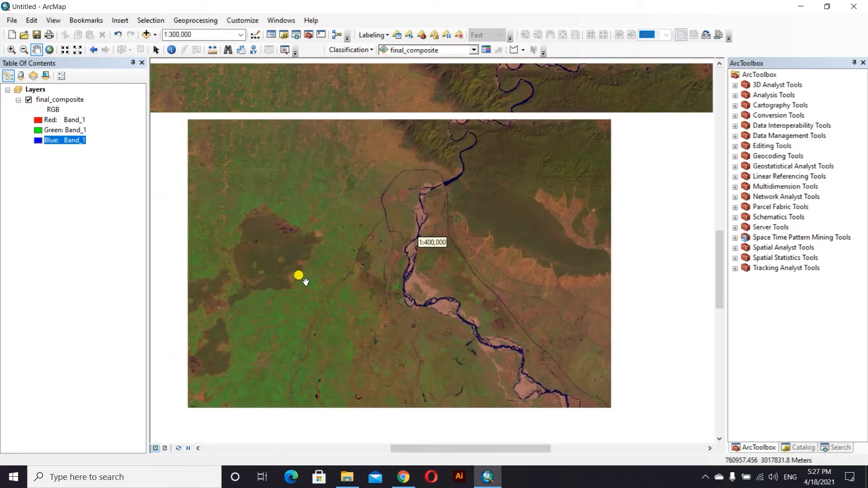
scroll(305, 282, "up", 5)
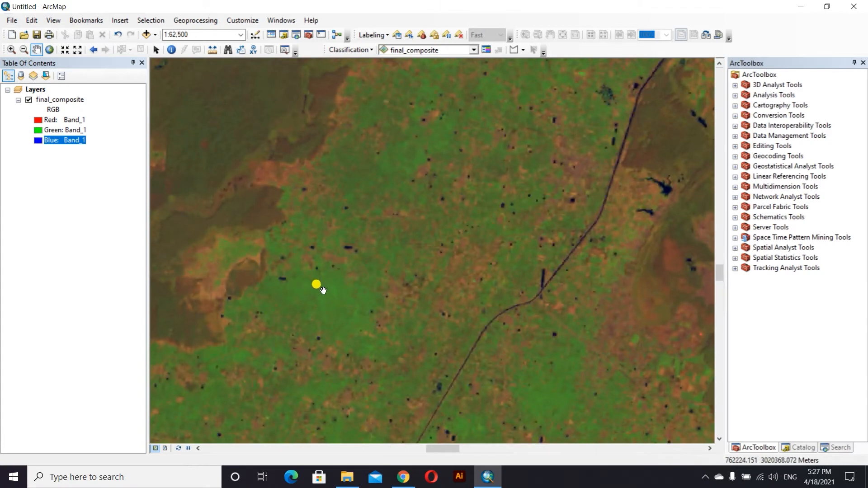
scroll(316, 284, "up", 3)
scroll(323, 283, "down", 3)
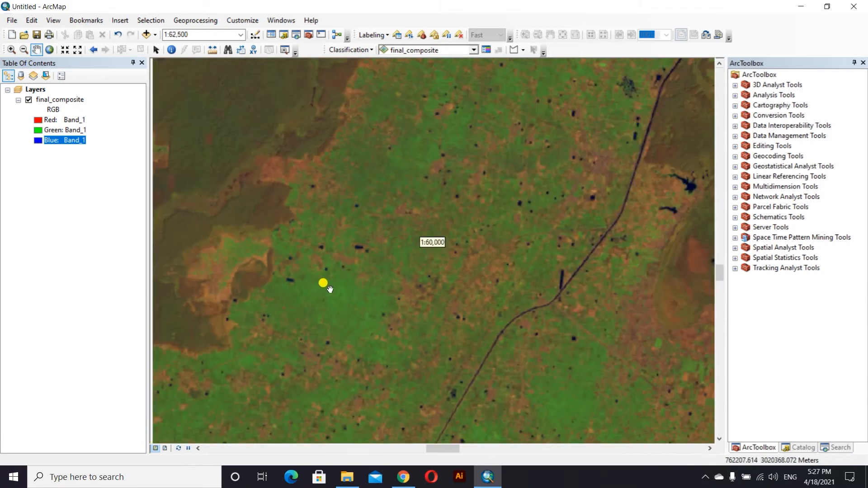
left_click_drag(329, 289, 495, 336)
left_click_drag(389, 236, 436, 244)
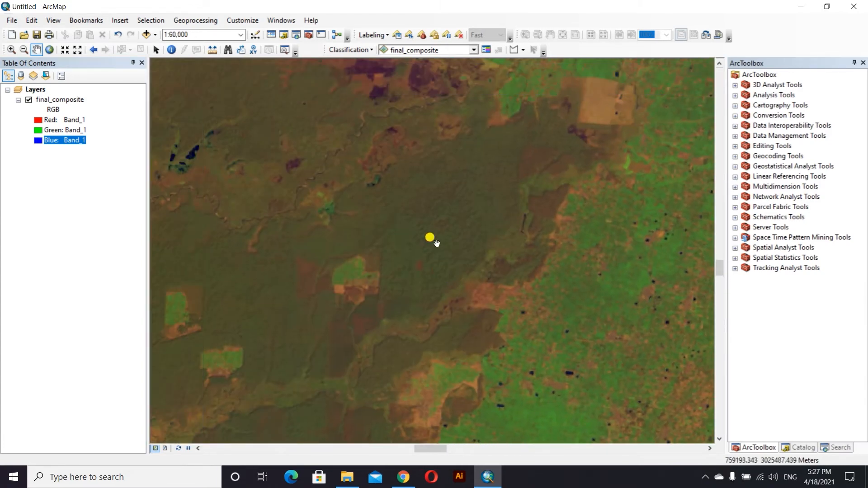
scroll(425, 212, "down", 1)
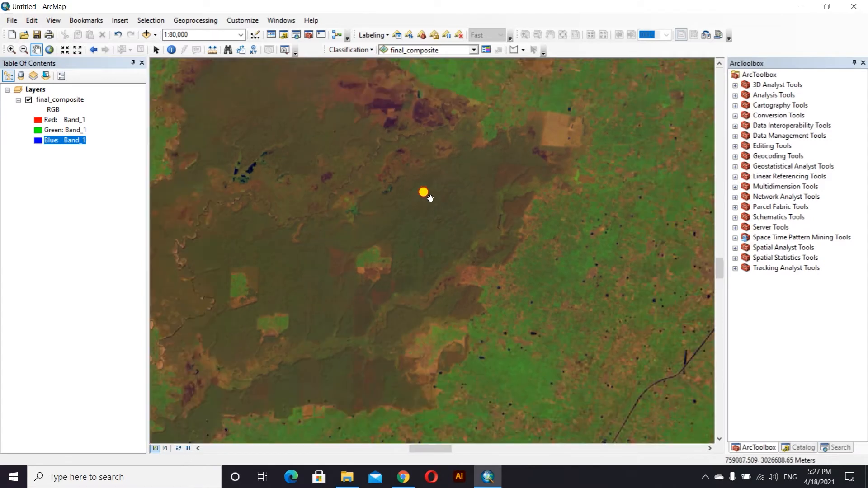
scroll(520, 190, "down", 2)
Examine the river, forested hills and narrow linear water features in the Agriculture composite, down to pixel level.
left_click_drag(574, 165, 345, 213)
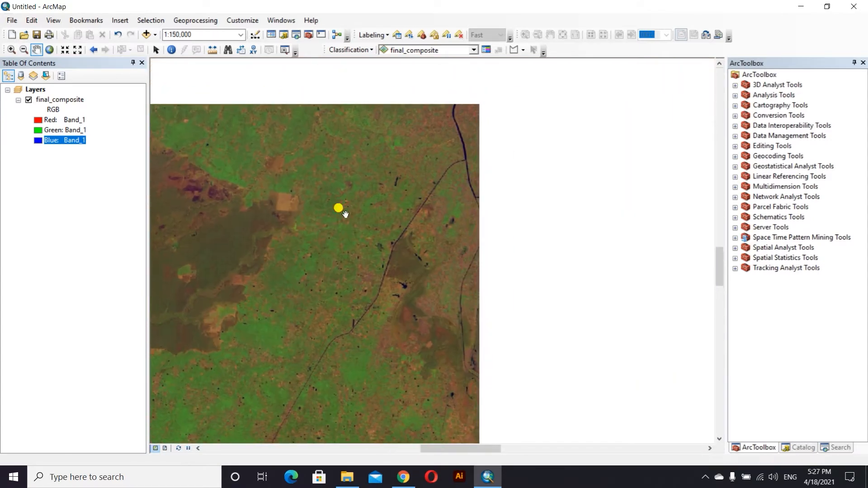
left_click_drag(561, 208, 344, 270)
left_click_drag(520, 204, 430, 266)
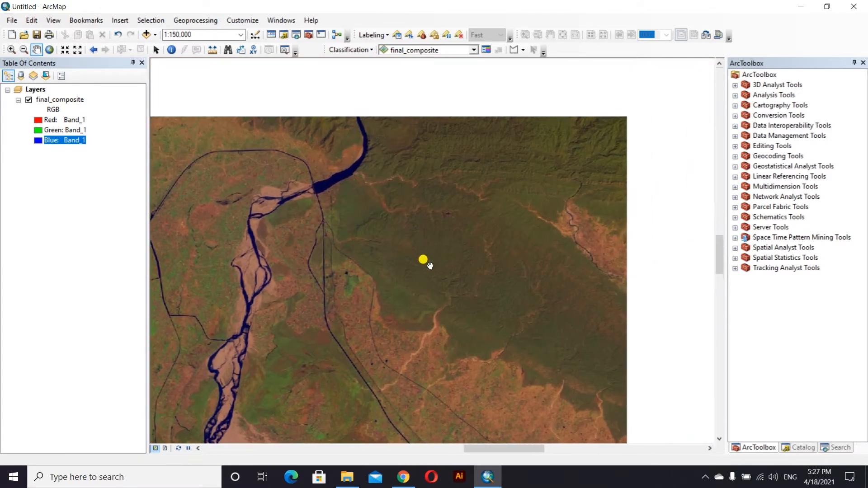
left_click_drag(553, 184, 442, 172)
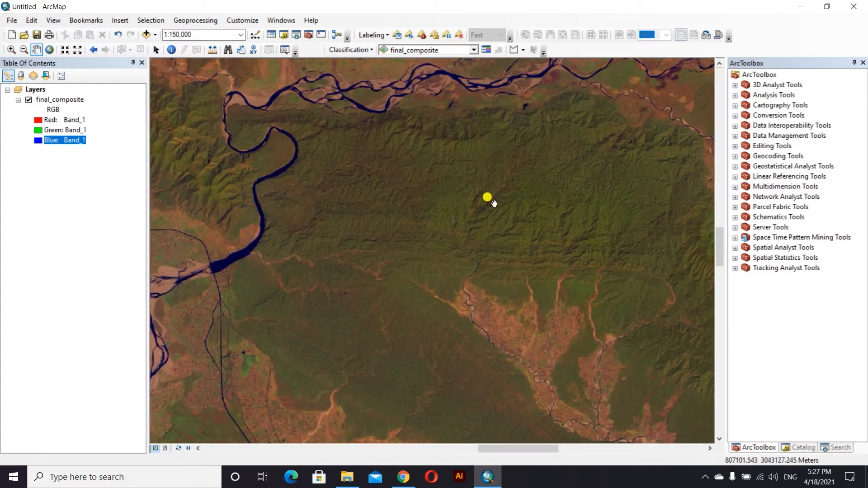
left_click_drag(494, 204, 450, 187)
left_click_drag(446, 231, 506, 214)
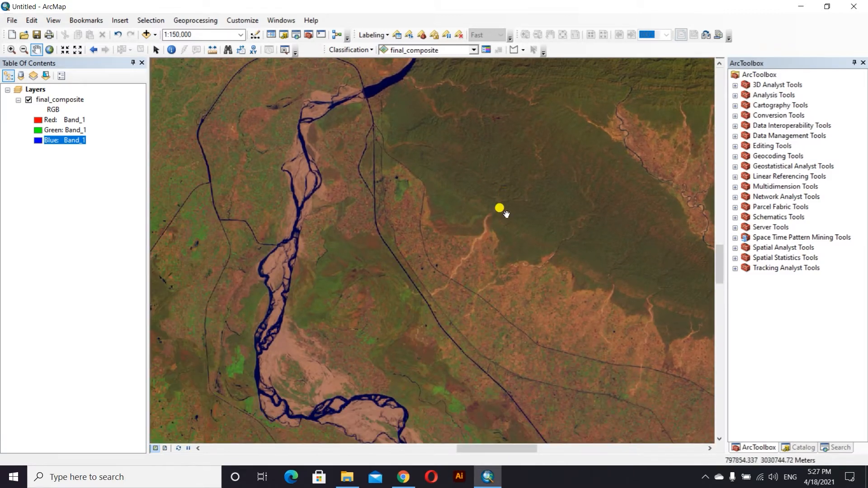
scroll(468, 231, "up", 1)
scroll(458, 202, "down", 4)
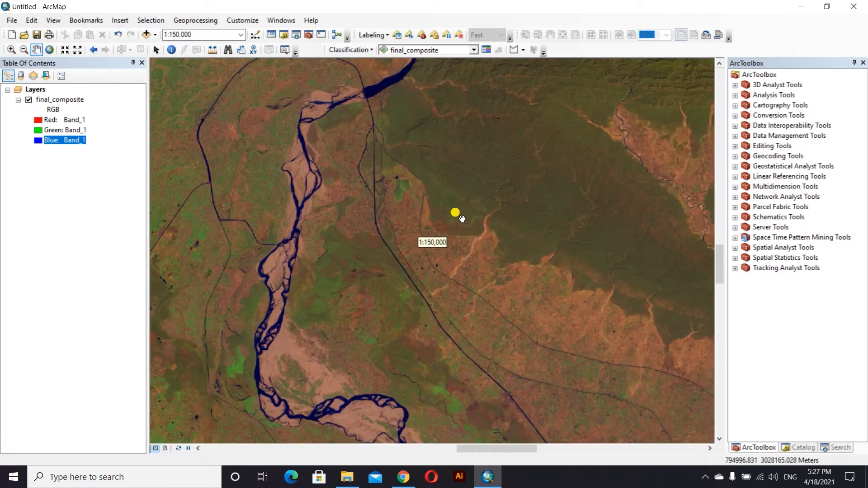
scroll(503, 252, "down", 2)
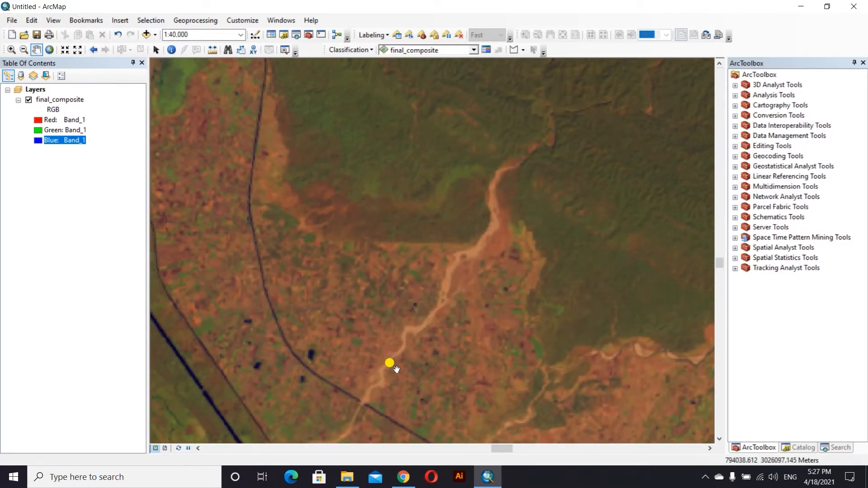
scroll(539, 261, "up", 2)
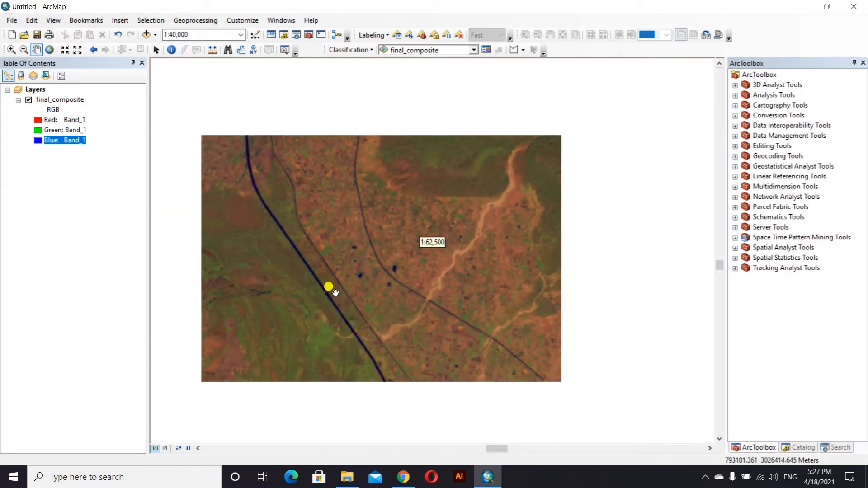
scroll(336, 293, "down", 5)
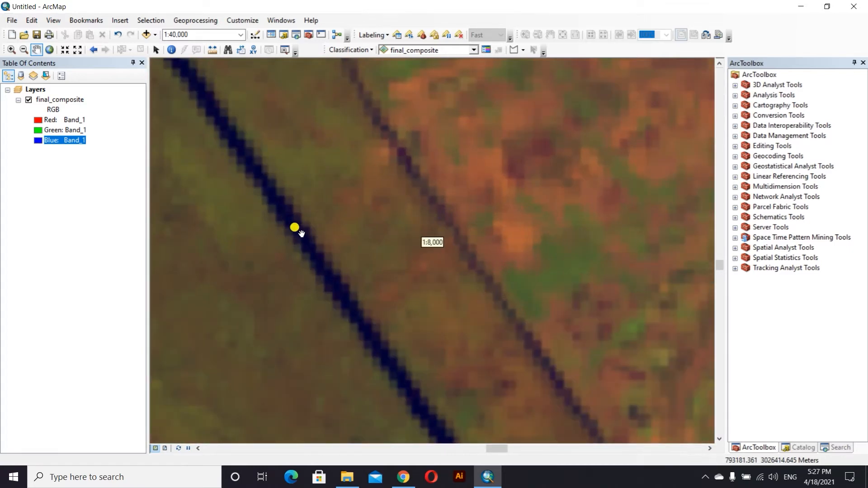
Examine the canals, braided river channels and adjoining plains in the Agriculture composite at progressively wider scales.
scroll(294, 226, "up", 4)
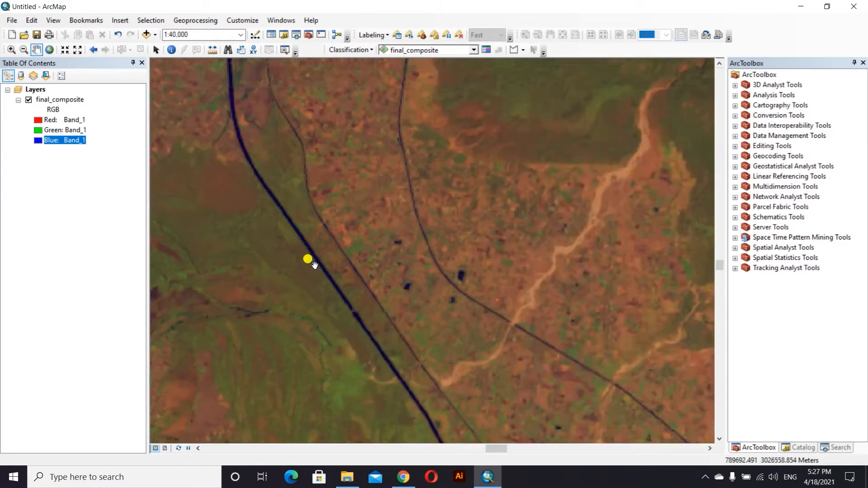
left_click_drag(315, 265, 541, 223)
scroll(481, 242, "up", 2)
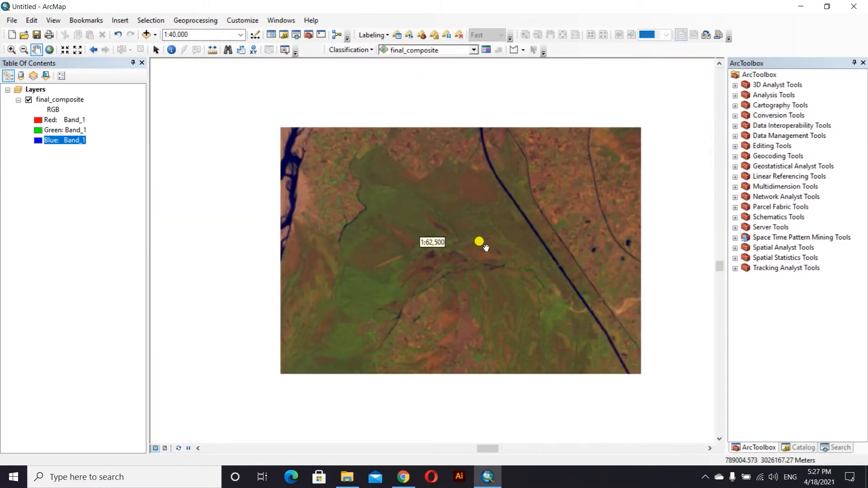
left_click_drag(287, 189, 349, 277)
scroll(363, 254, "up", 2)
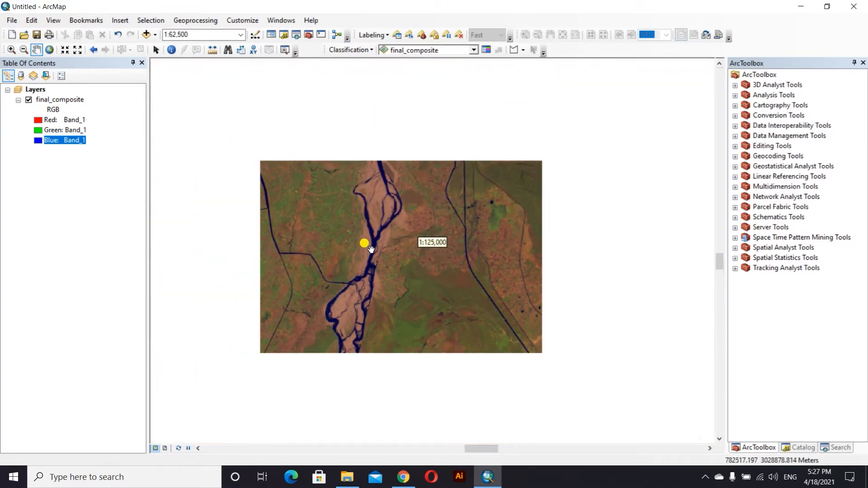
scroll(369, 317, "up", 3)
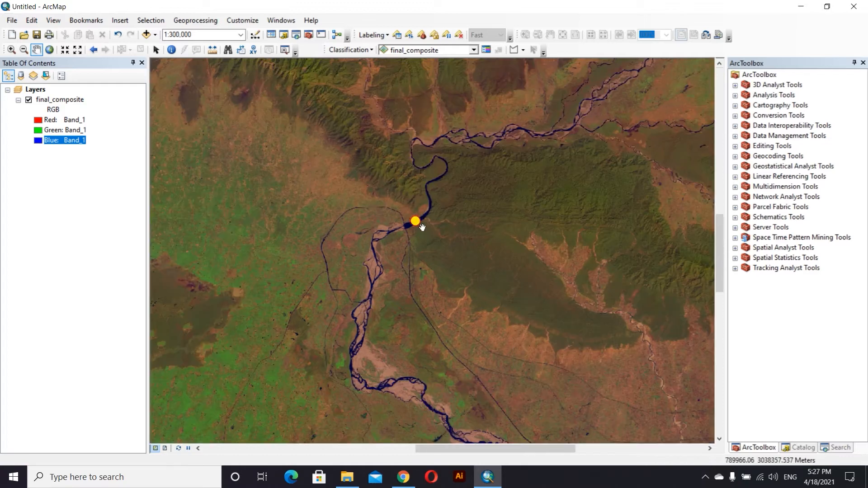
left_click_drag(415, 221, 374, 279)
scroll(374, 278, "up", 2)
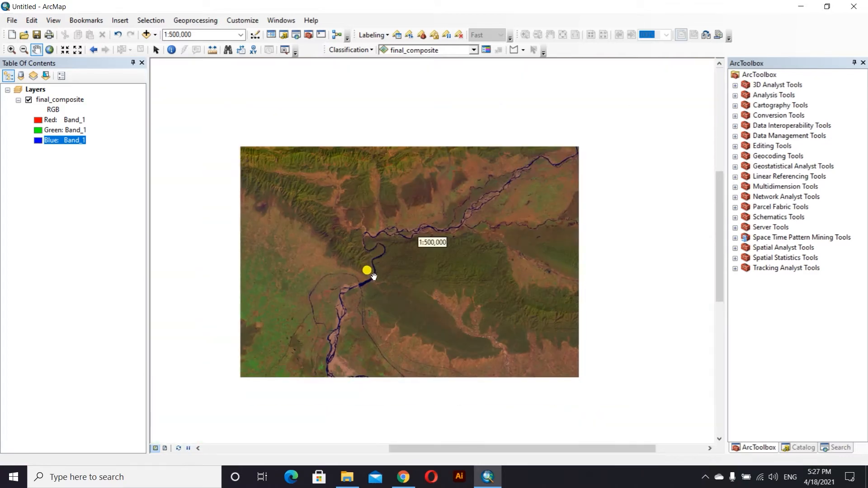
Examine the full Landsat scene in the Agriculture composite, comparing the northern hills with the southern plains.
scroll(371, 284, "up", 2)
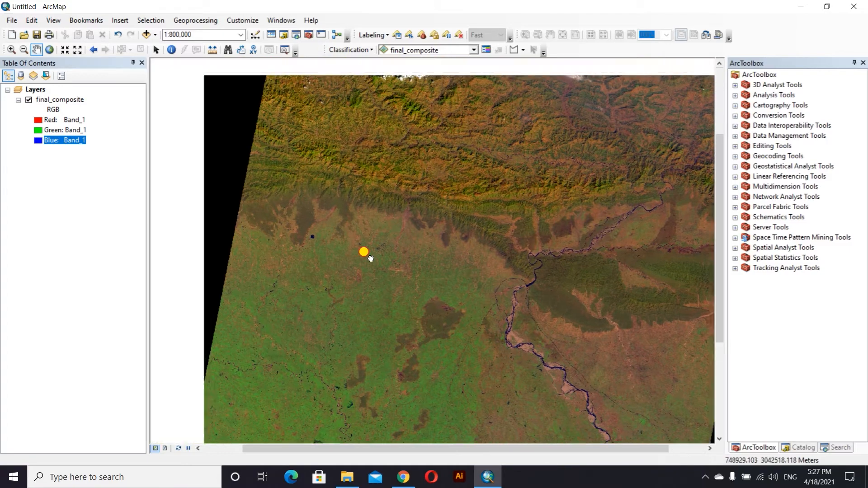
left_click_drag(370, 258, 413, 286)
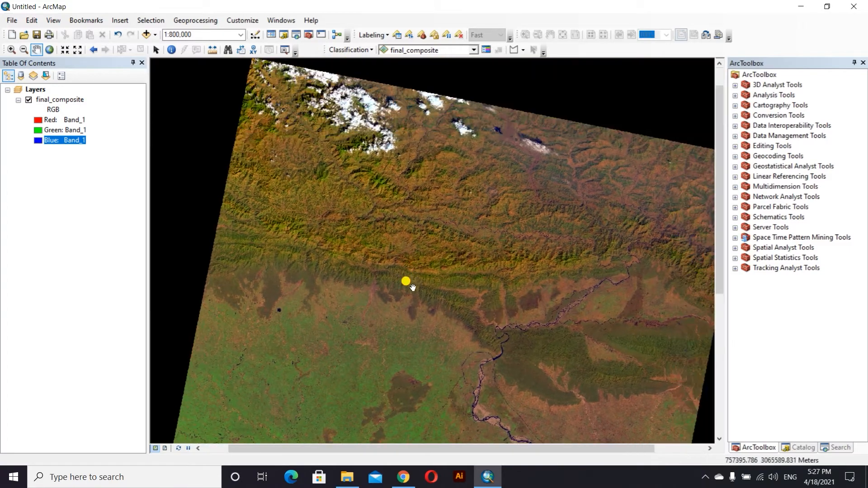
scroll(409, 284, "up", 1)
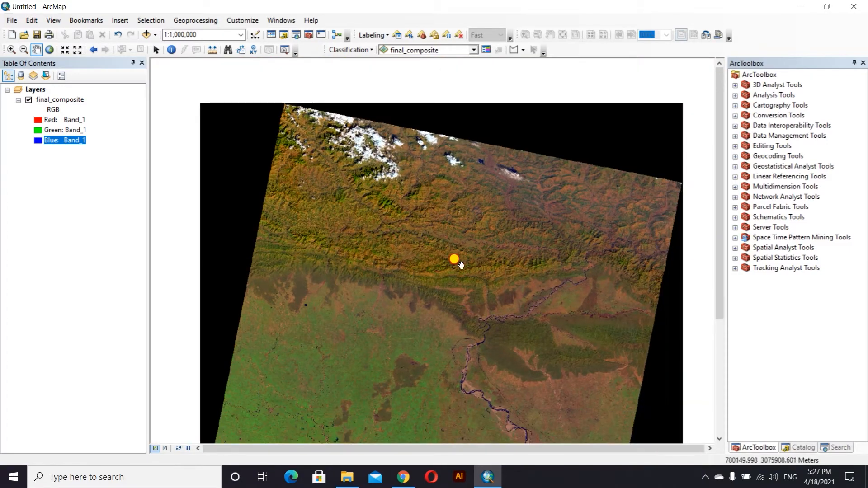
scroll(414, 267, "up", 3)
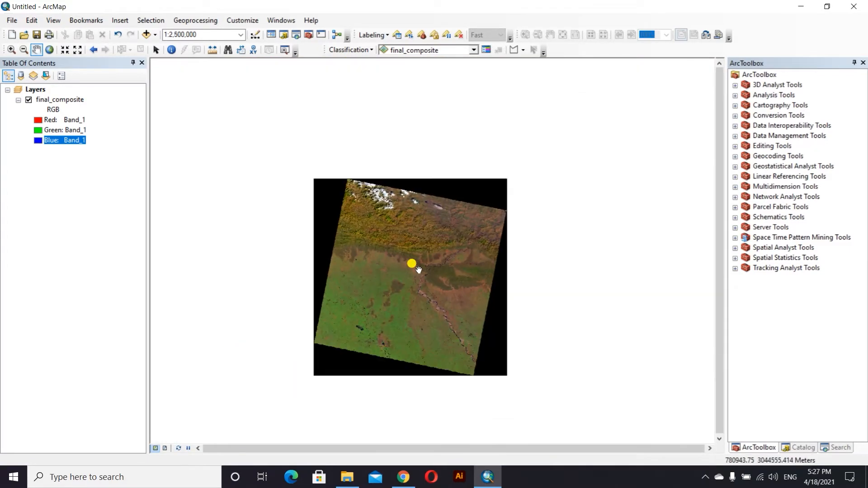
scroll(427, 281, "down", 2)
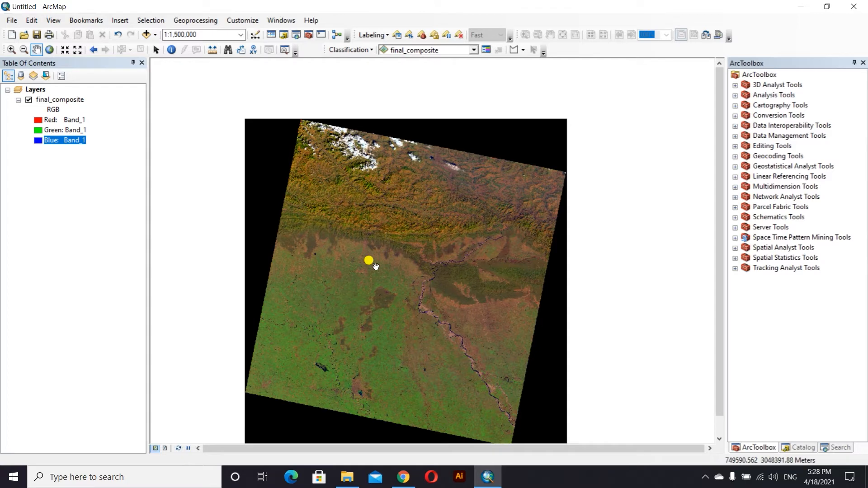
scroll(375, 217, "down", 1)
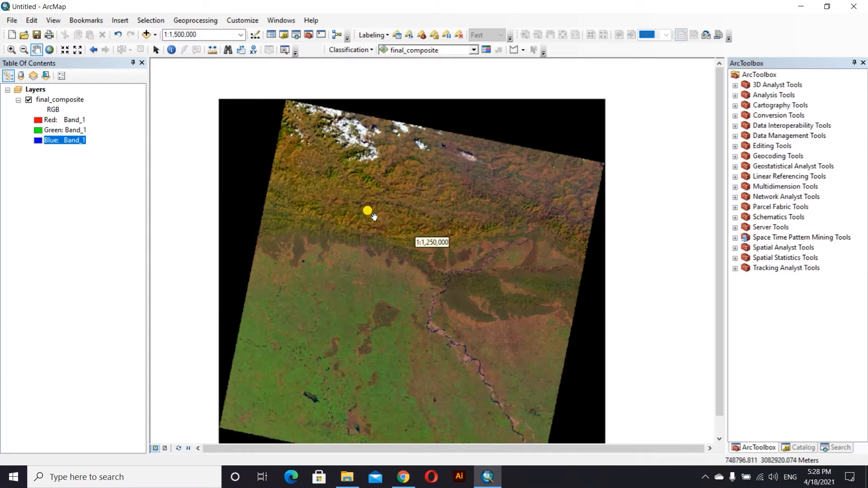
scroll(375, 216, "down", 1)
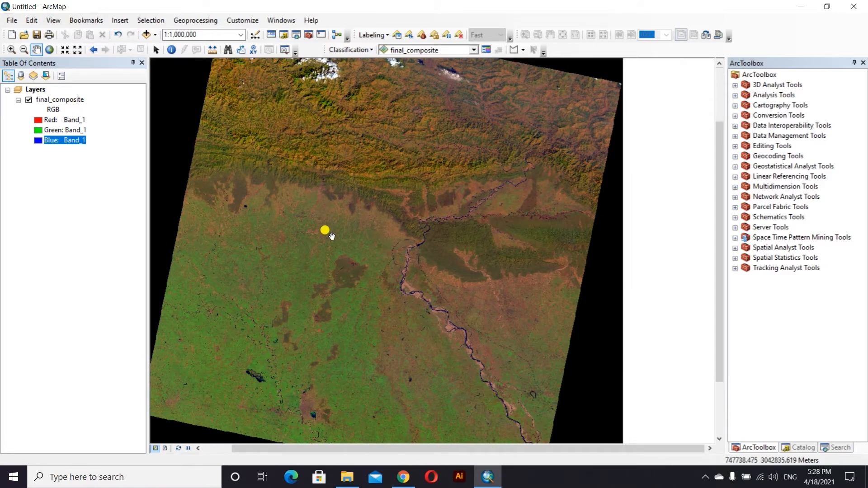
Add the rupandehi1.shp boundary from the supervised classification folder to the map above final_composite.
left_click(349, 476)
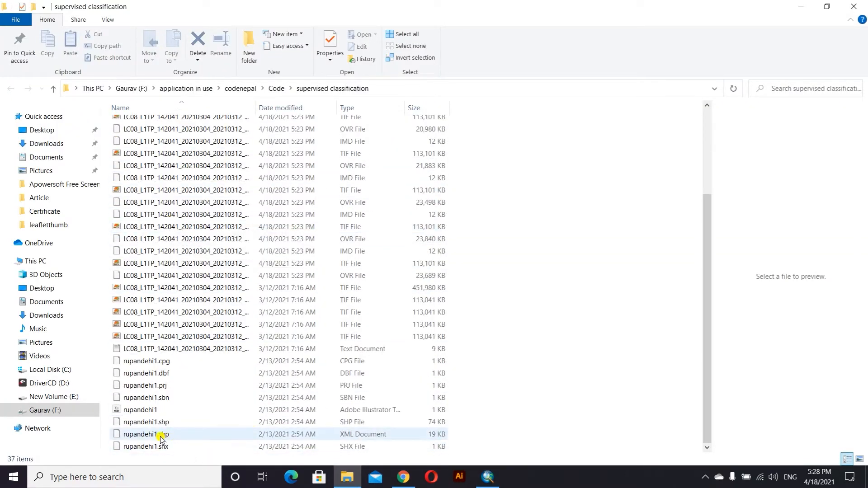
mouse_move(140, 423)
left_mouse_down()
mouse_move(312, 459)
mouse_move(481, 478)
mouse_move(430, 422)
mouse_move(81, 145)
mouse_move(64, 151)
mouse_move(59, 87)
left_mouse_up()
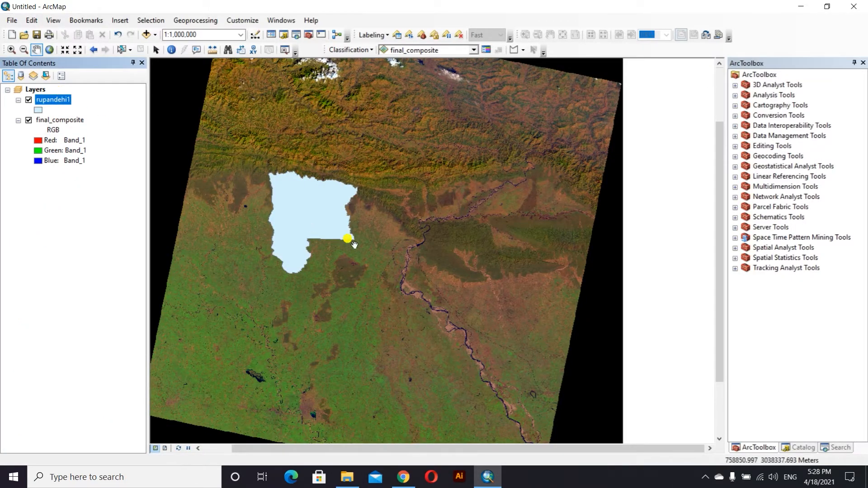
scroll(295, 199, "down", 2)
scroll(296, 217, "up", 1)
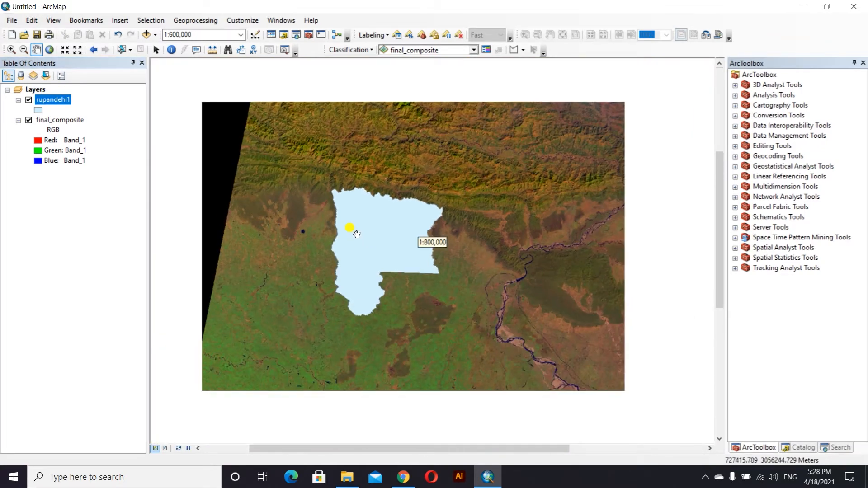
scroll(364, 241, "up", 1)
left_click_drag(395, 265, 330, 208)
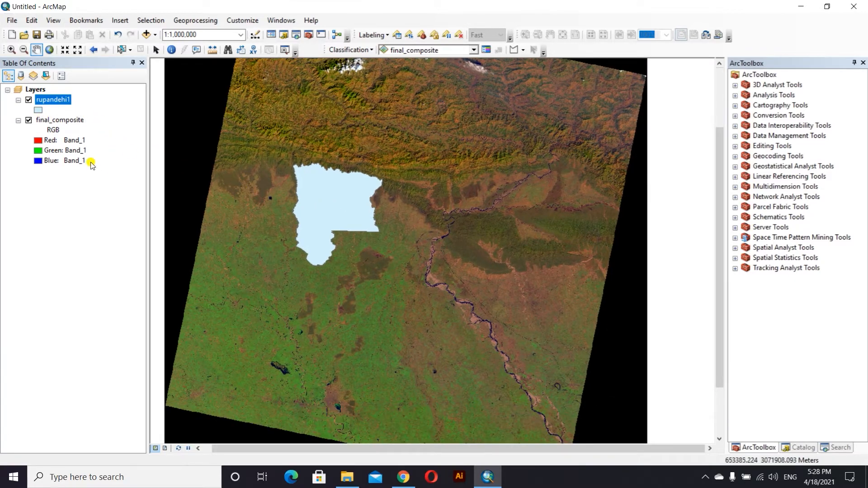
Set the fill of the rupandehi1 polygon symbol to No Color.
left_click(39, 110)
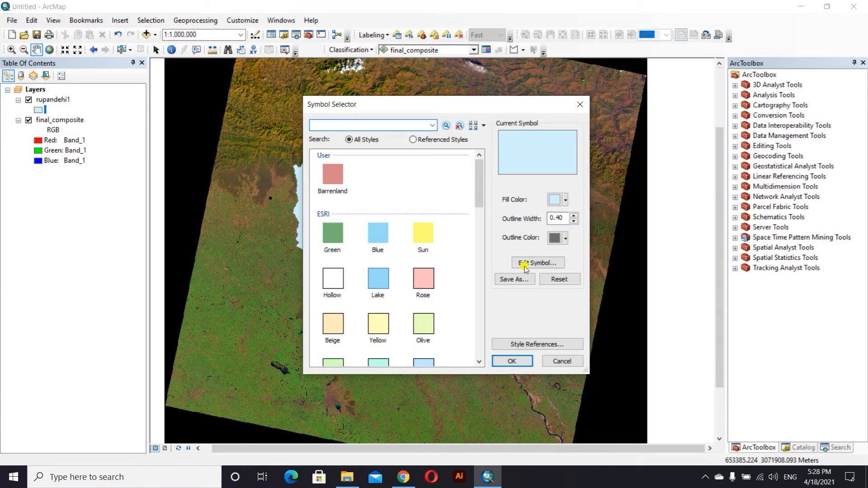
left_click(556, 200)
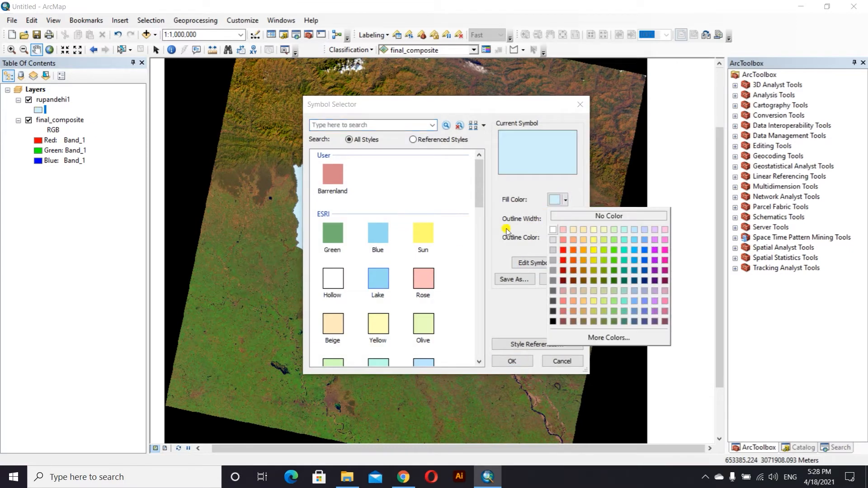
left_click(587, 218)
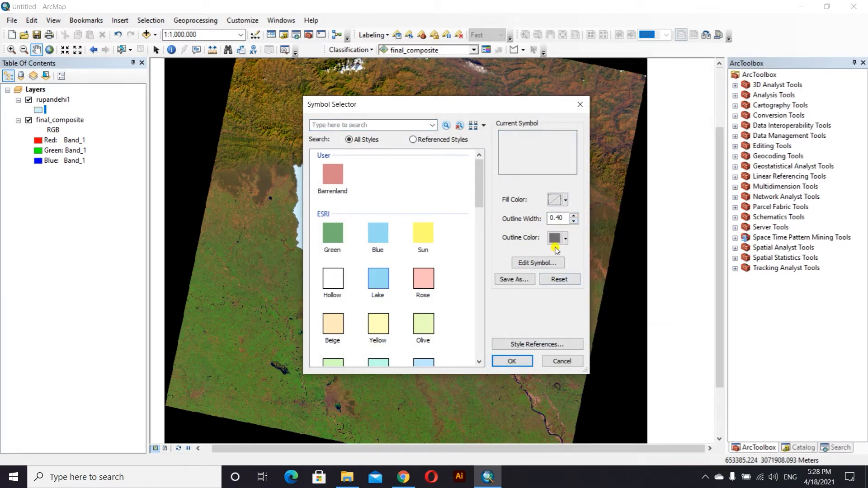
left_click(511, 361)
Give the rupandehi1 boundary an orange outline and increase its outline width.
scroll(312, 185, "up", 2)
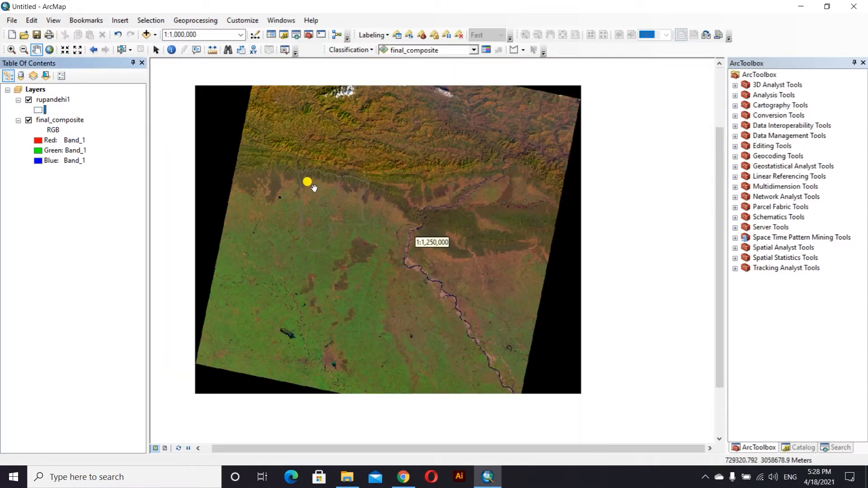
scroll(312, 185, "up", 2)
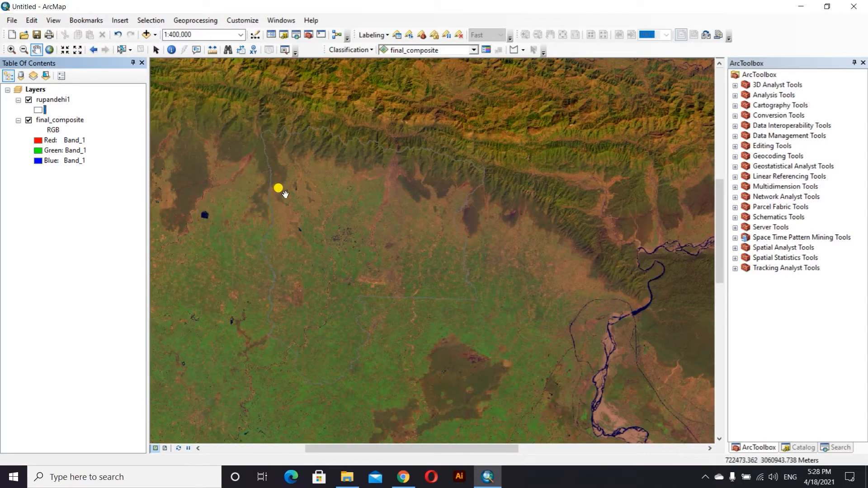
left_click(38, 111)
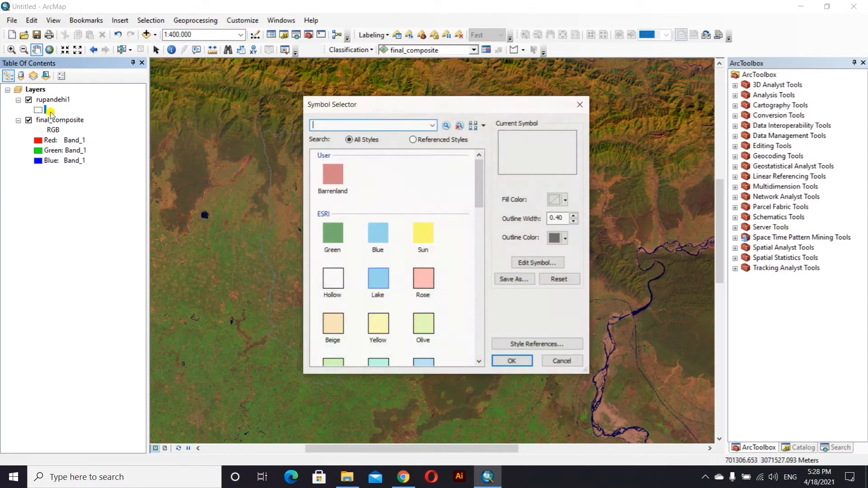
left_click(565, 240)
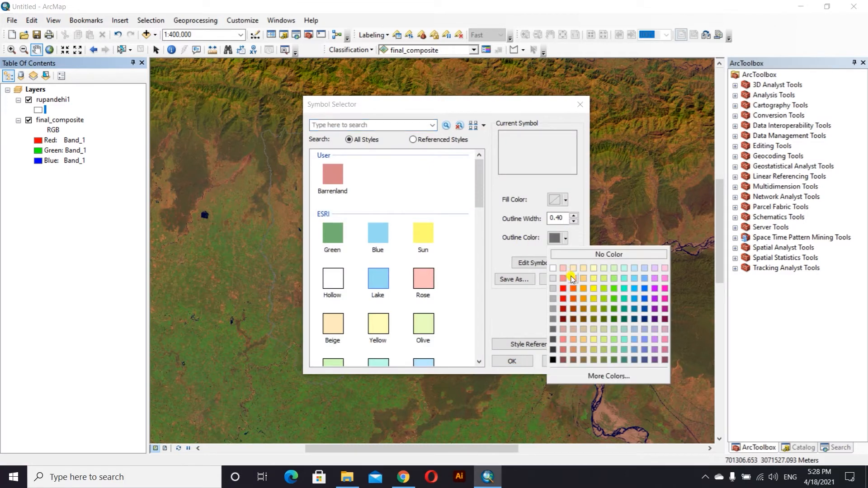
left_click(573, 289)
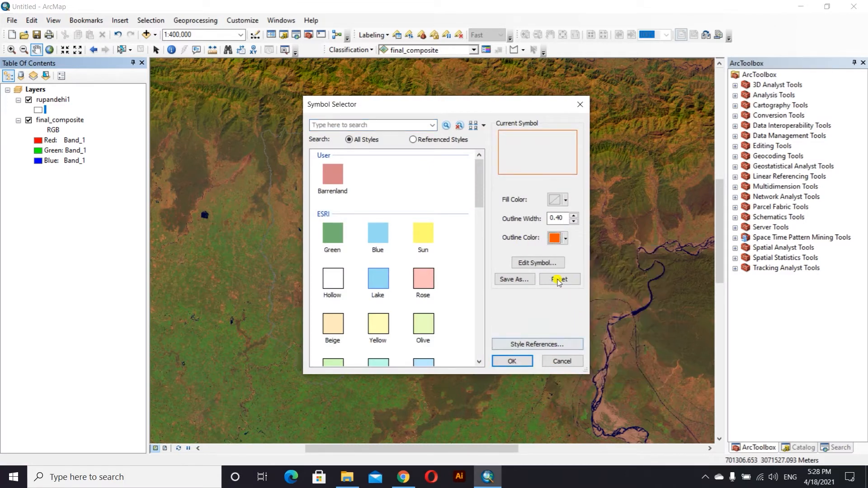
left_click(574, 217)
left_click(512, 361)
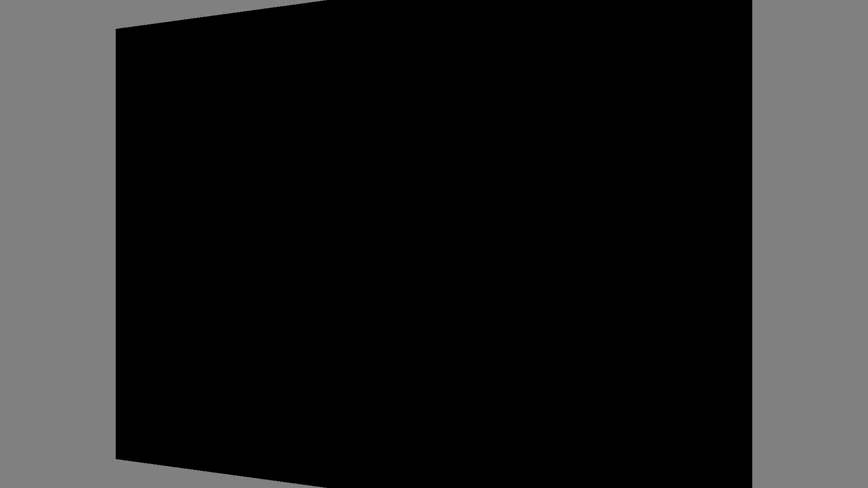
Bring the ArcToolbox tool list back into view in place of the Catalog.
scroll(389, 230, "down", 5)
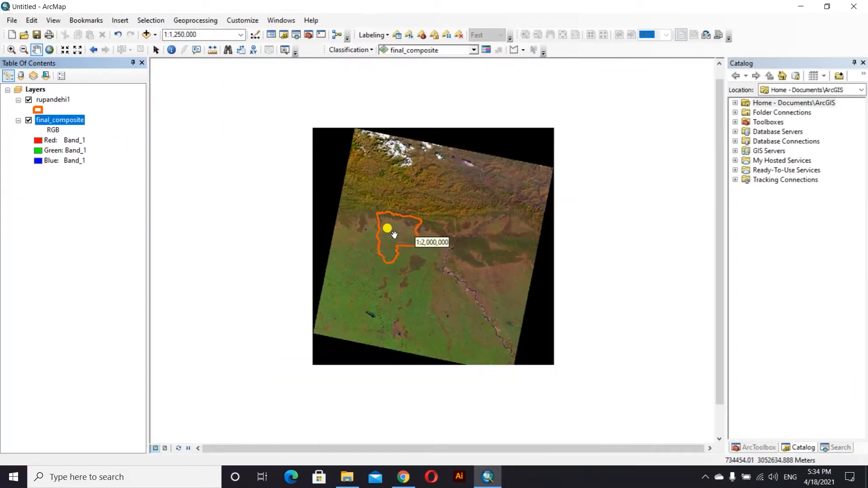
scroll(368, 188, "down", 2)
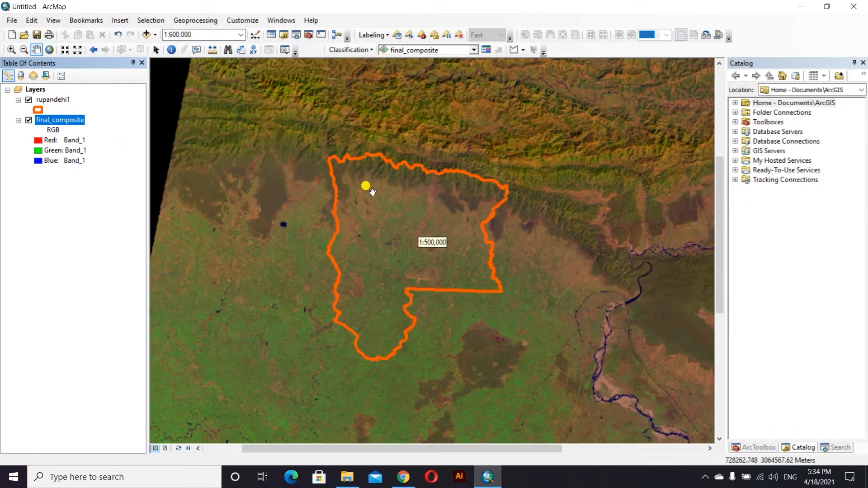
left_click(755, 448)
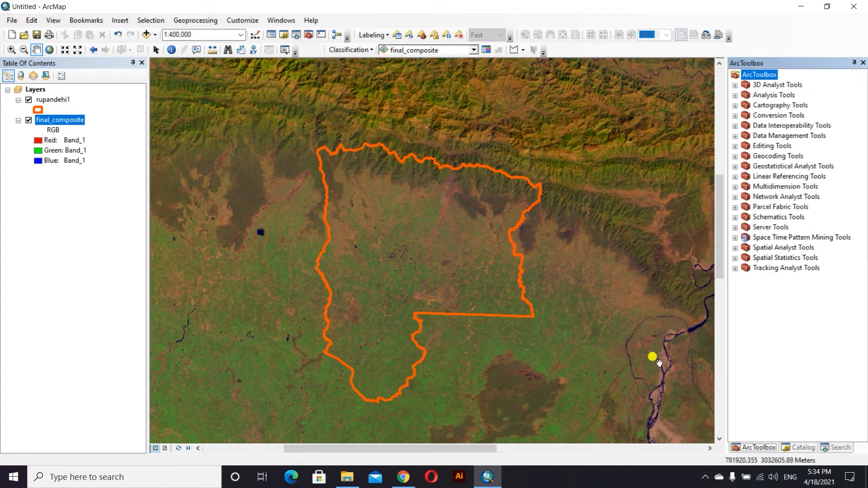
Examine the dark lake, winding river and surrounding farmland inside the rupandehi1 boundary, from pixel level to wider scales.
scroll(402, 262, "down", 1)
scroll(402, 261, "down", 2)
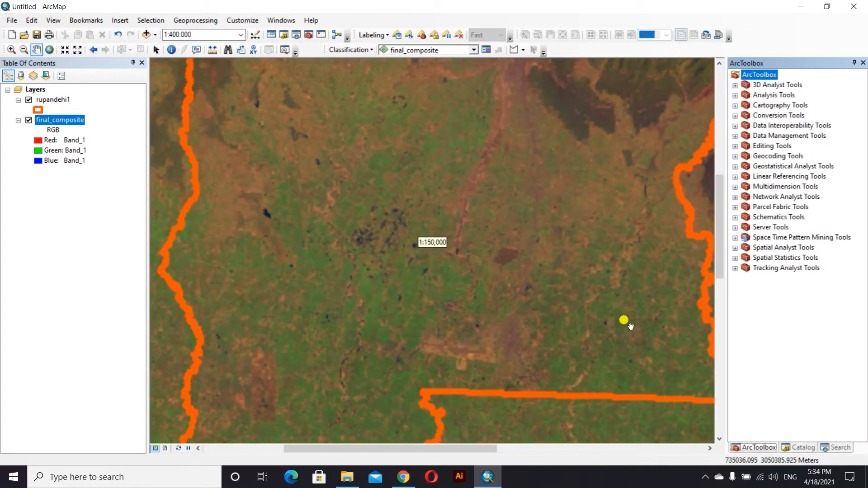
scroll(262, 208, "down", 7)
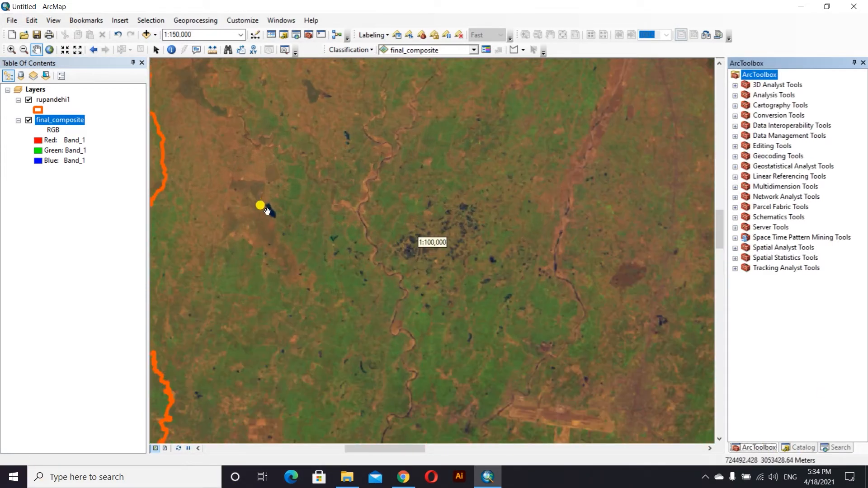
scroll(272, 221, "down", 2)
right_click(364, 228)
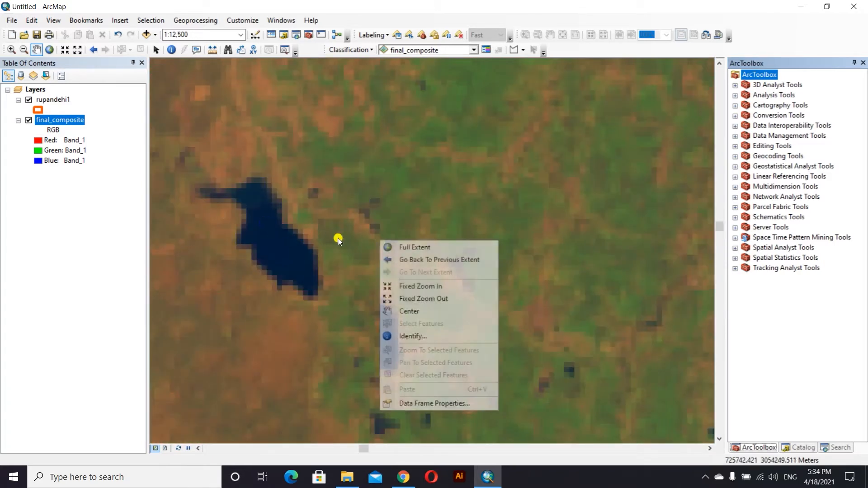
key("Escape")
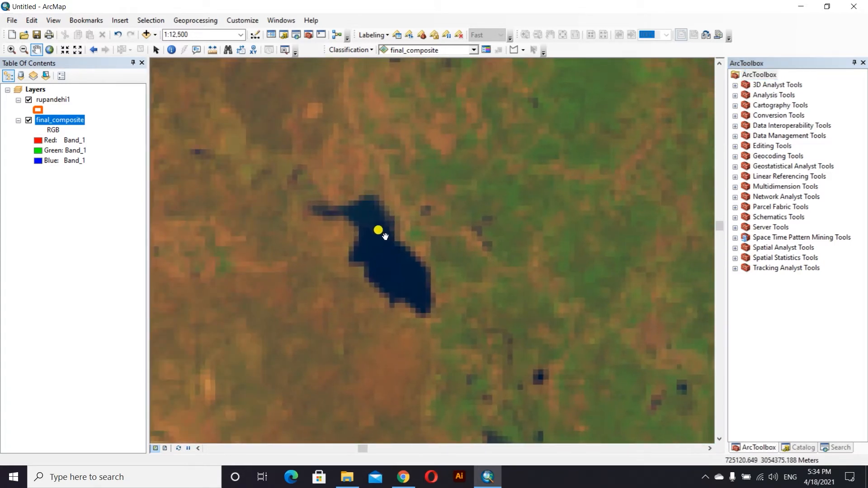
scroll(396, 270, "up", 5)
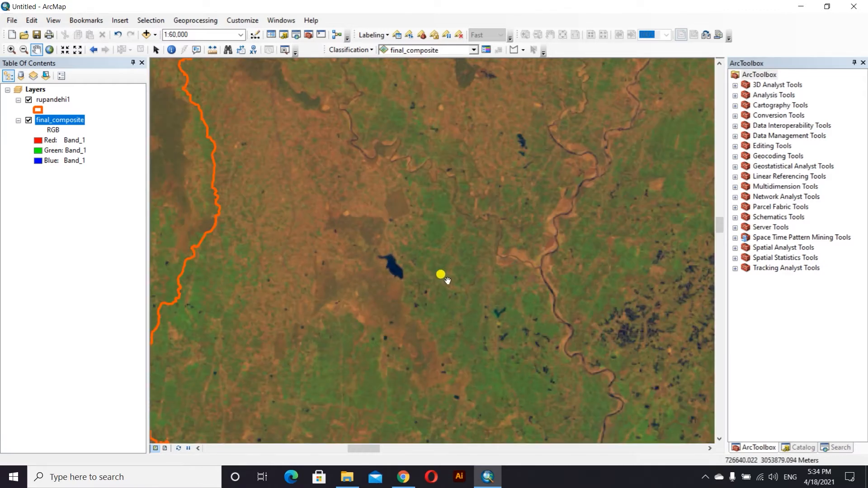
left_click_drag(442, 276, 355, 205)
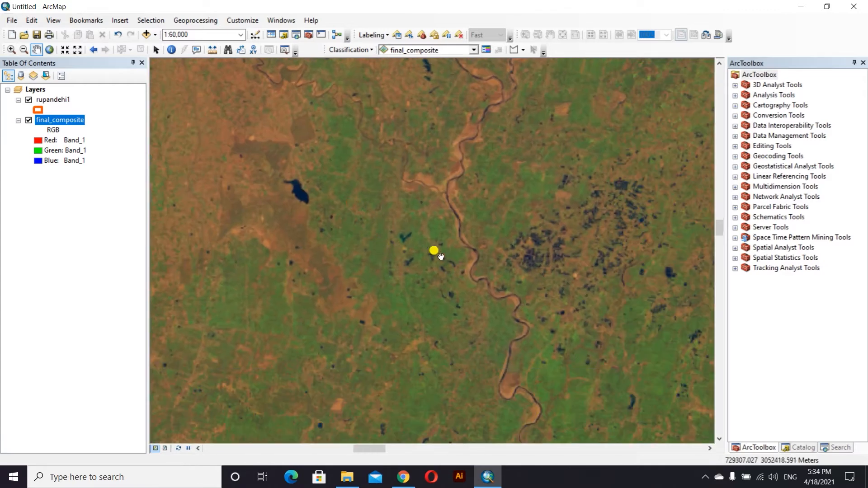
scroll(457, 212, "up", 1)
scroll(398, 208, "up", 4)
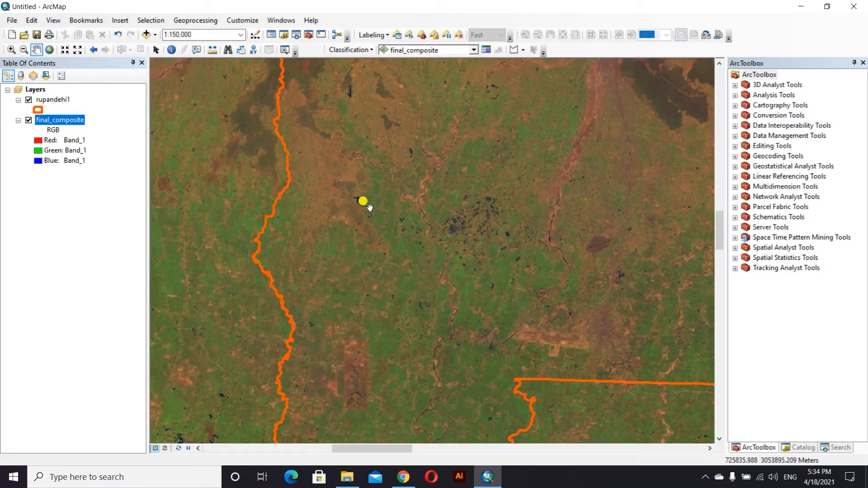
Draw a training sample polygon inside the large dark lake near the western rupandehi1 boundary, keeping its vertices within the water pixels.
left_click_drag(401, 166, 387, 258)
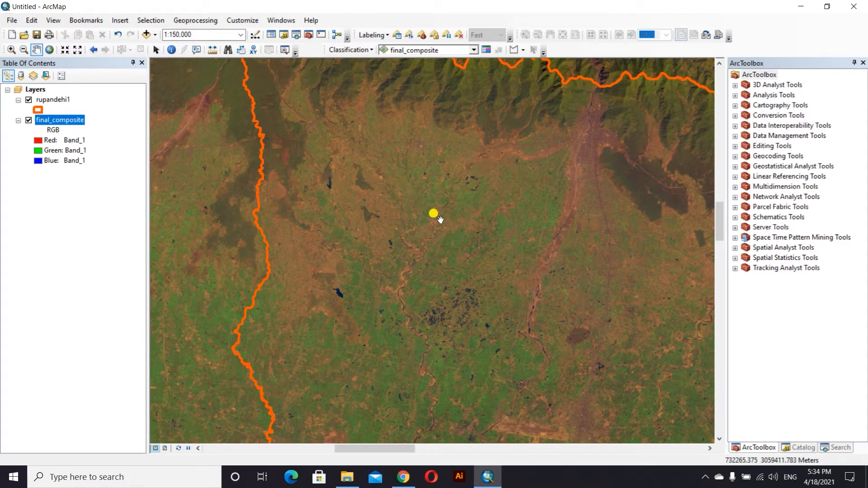
scroll(336, 304, "up", 6)
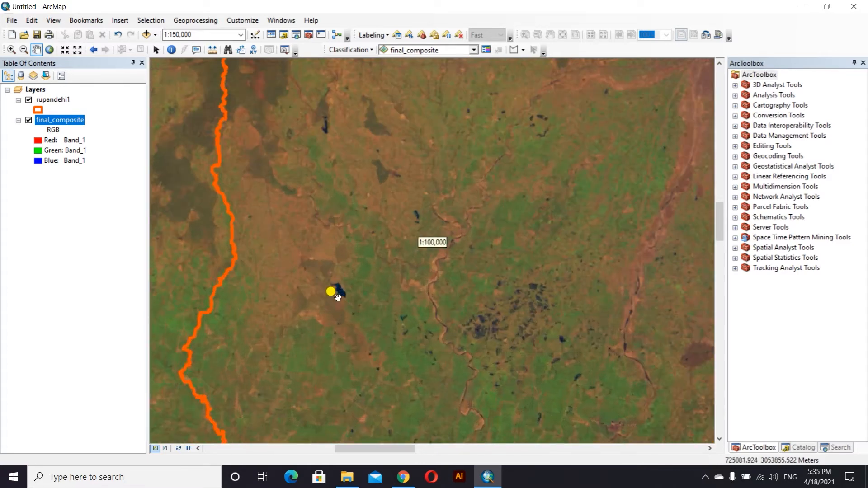
scroll(353, 257, "up", 6)
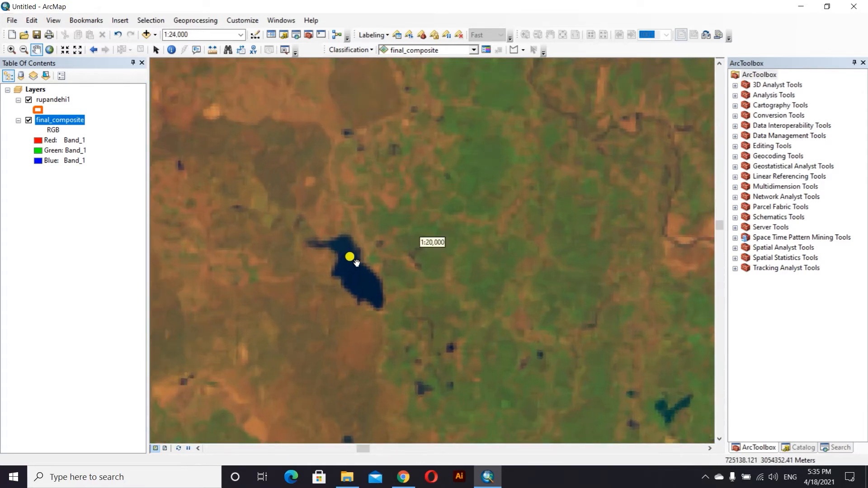
scroll(353, 261, "down", 1)
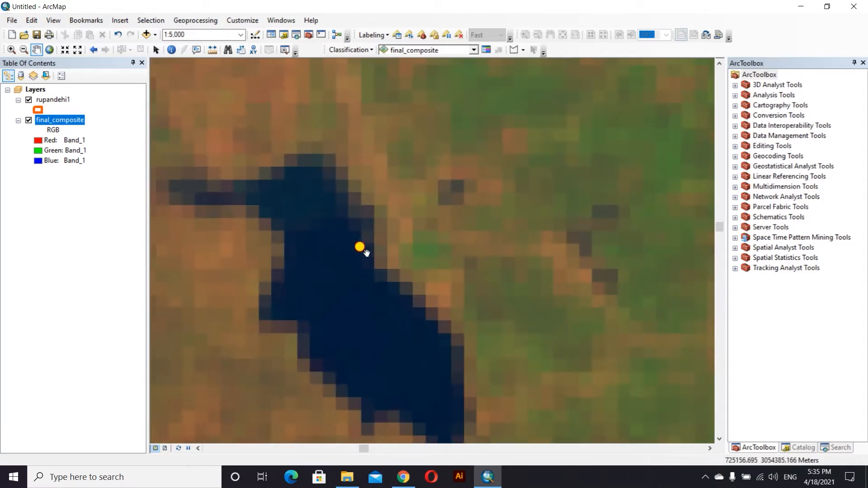
left_click_drag(379, 283, 373, 154)
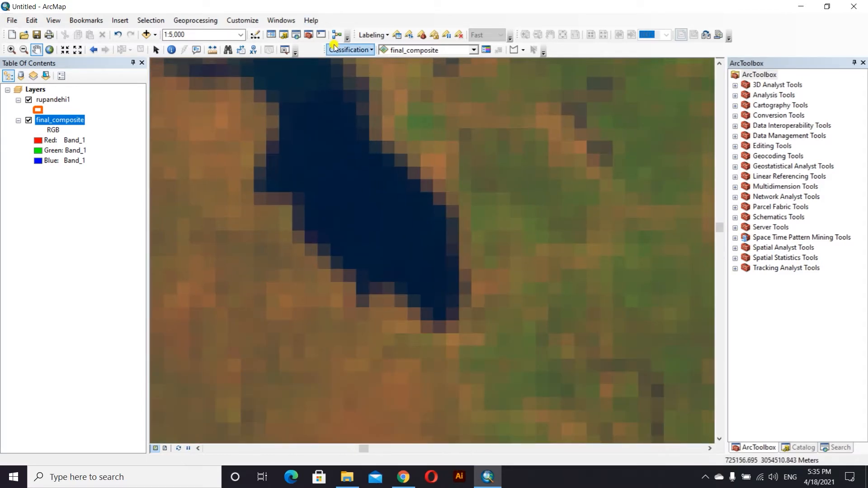
scroll(410, 173, "down", 1)
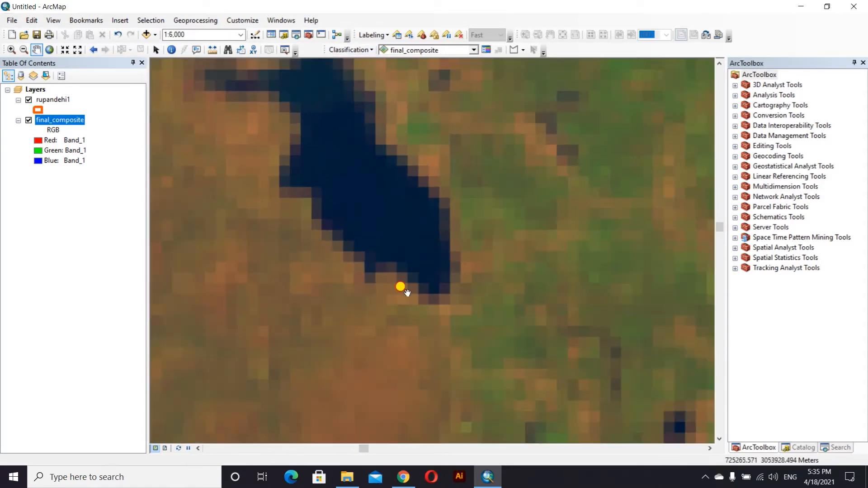
left_click_drag(365, 190, 380, 274)
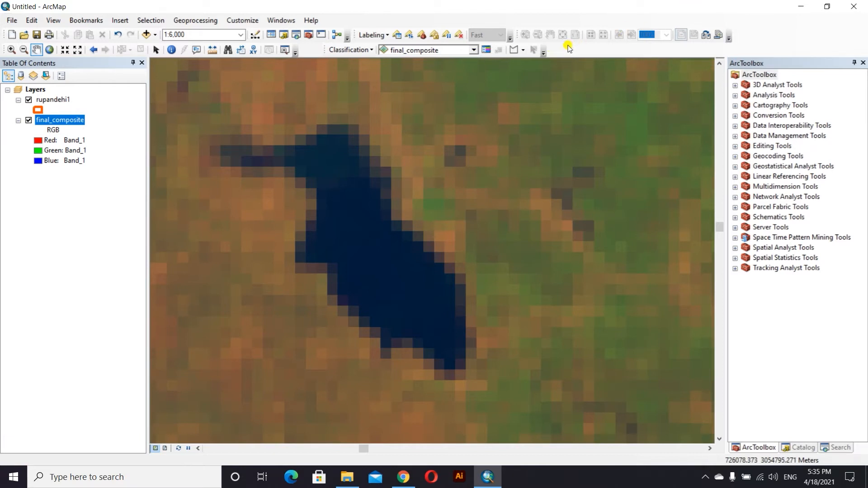
left_click(524, 50)
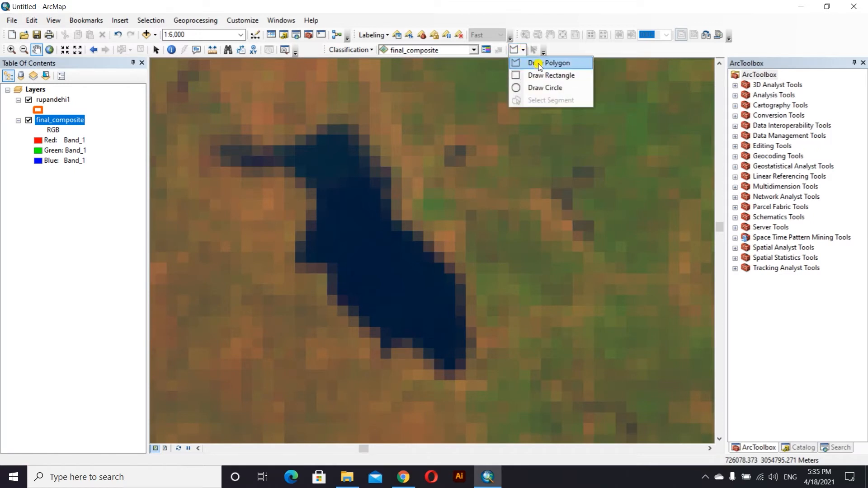
left_click(527, 64)
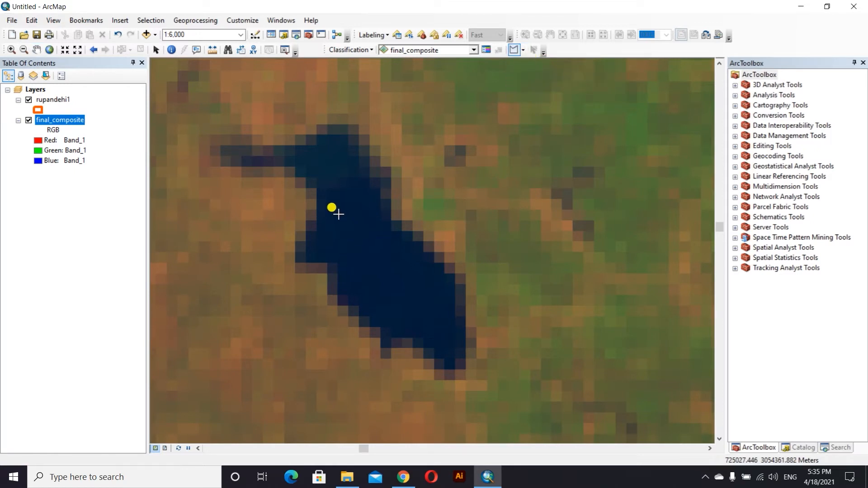
left_click(301, 161)
left_click(330, 196)
left_click(317, 240)
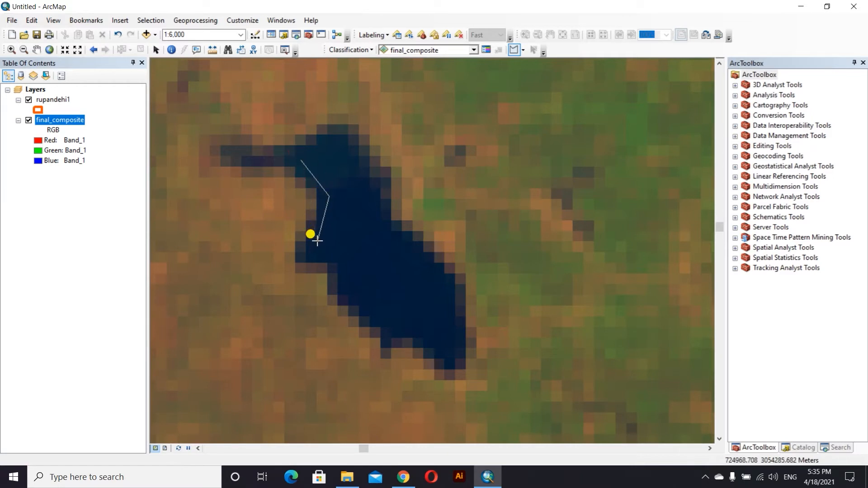
left_click(386, 314)
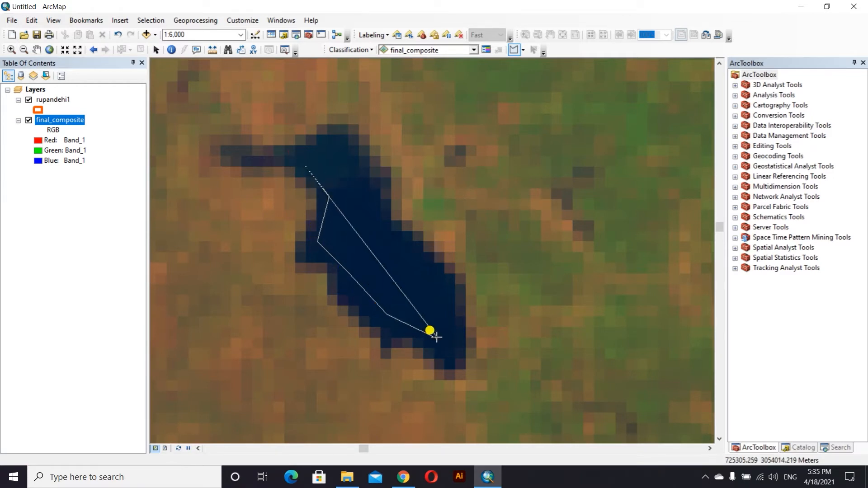
left_click(437, 338)
left_click(449, 322)
left_click(445, 292)
left_click(356, 187)
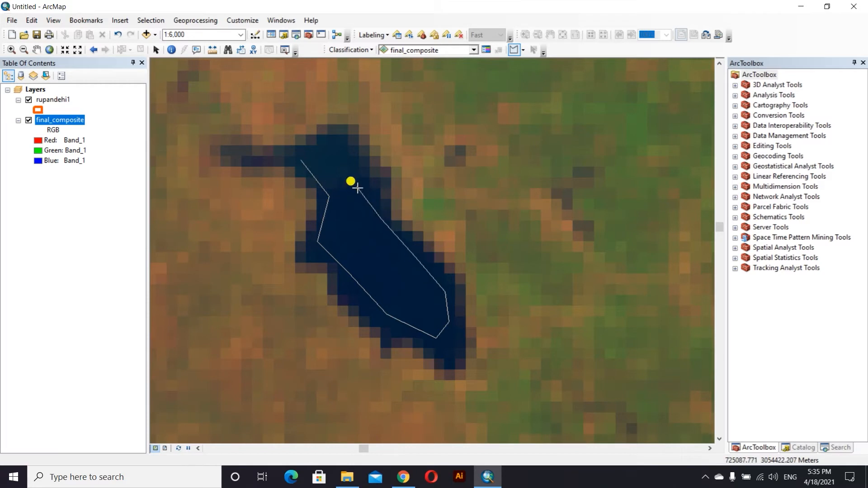
double_click(315, 150)
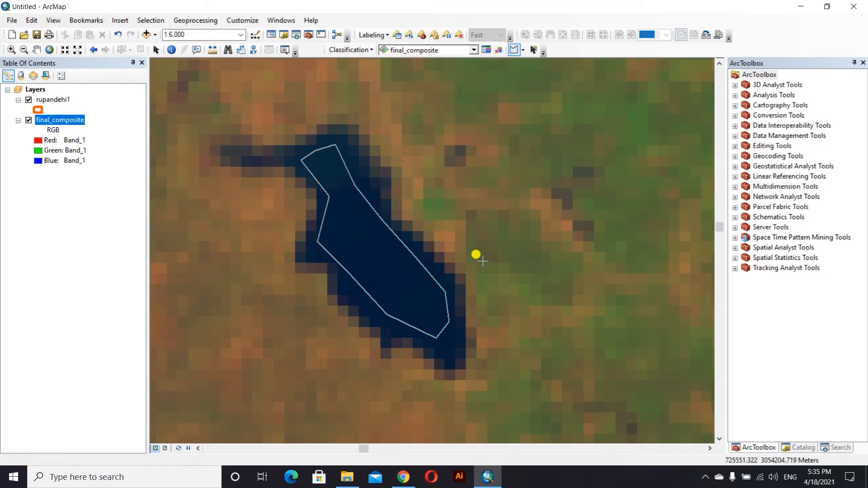
Search the area northeast of the outlined lake for another dark water body suitable for sampling.
scroll(491, 191, "down", 5)
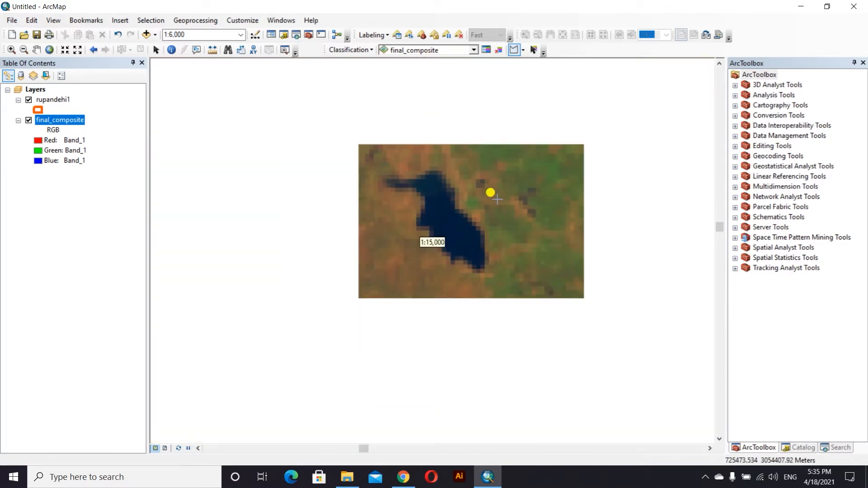
scroll(515, 213, "down", 4)
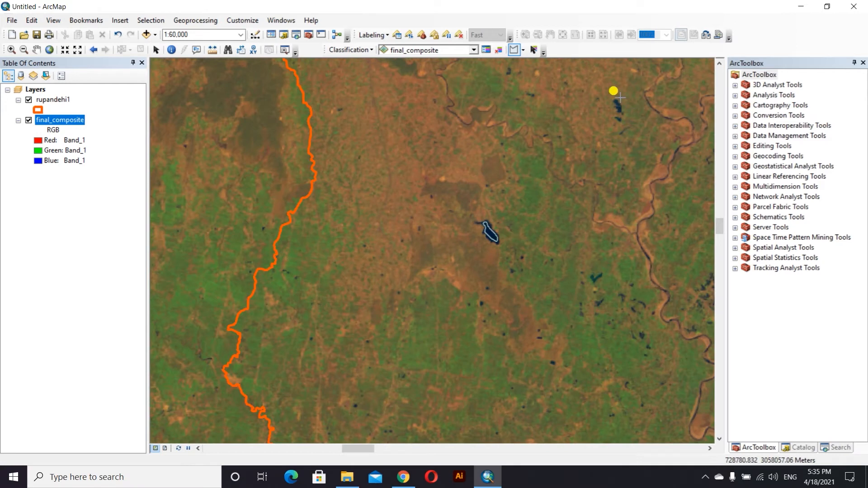
scroll(620, 105, "up", 4)
scroll(621, 107, "up", 1)
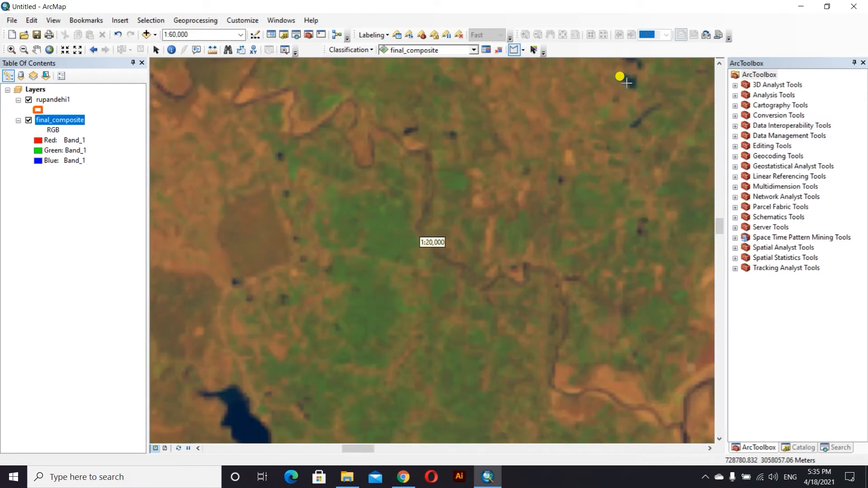
right_click(565, 190)
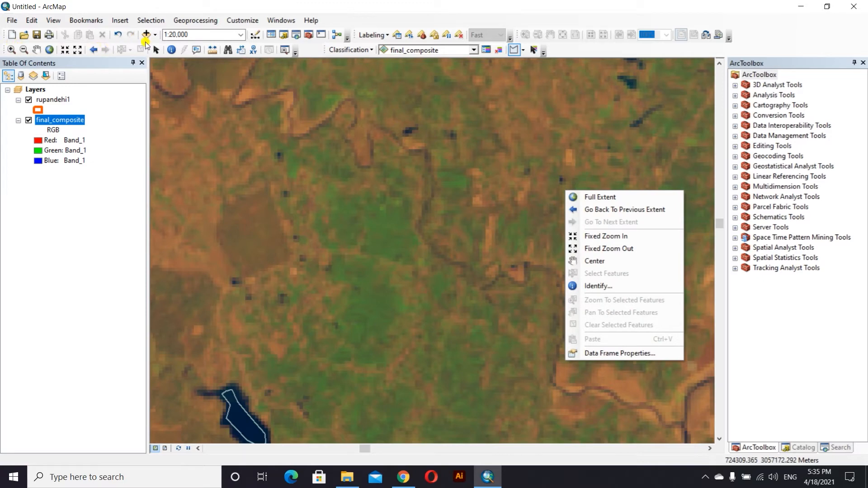
left_click(157, 51)
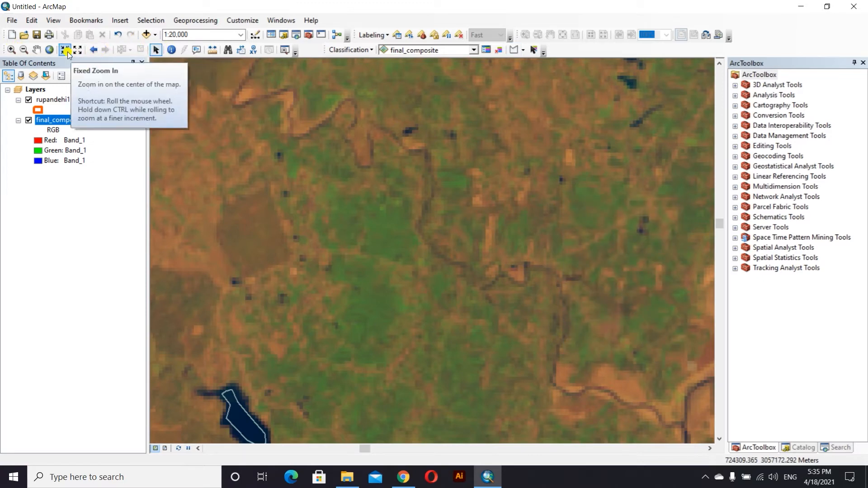
left_click(35, 49)
scroll(517, 200, "down", 1)
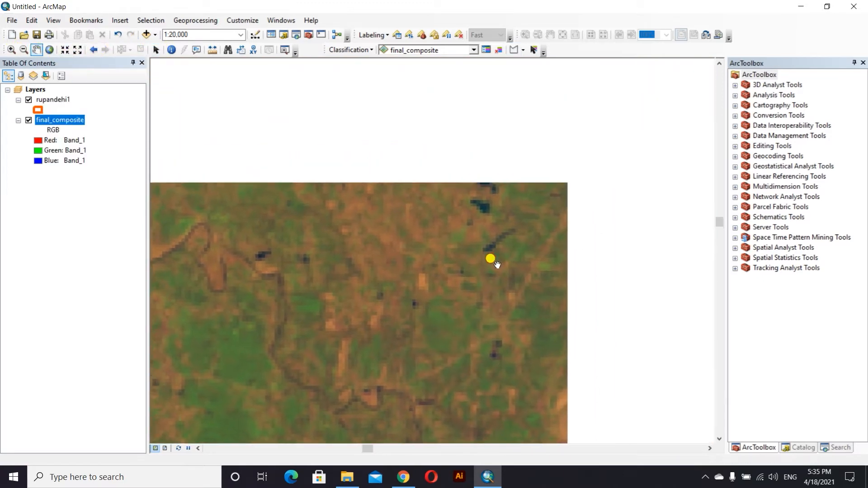
scroll(473, 174, "up", 3)
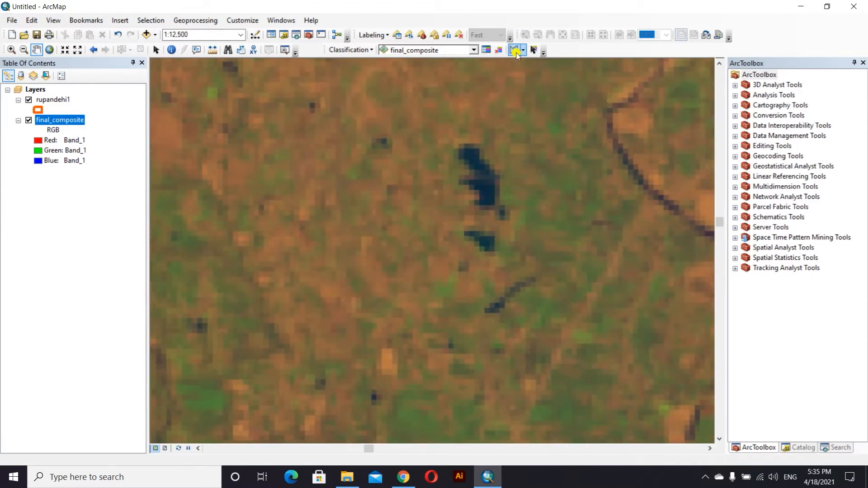
Try to outline the elongated dark pond northeast of the lake as a second training sample polygon.
left_click(514, 49)
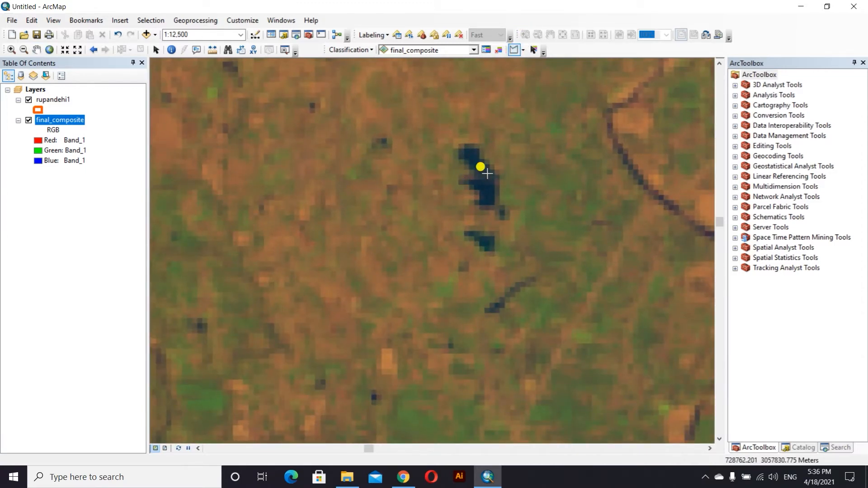
scroll(475, 174, "up", 4)
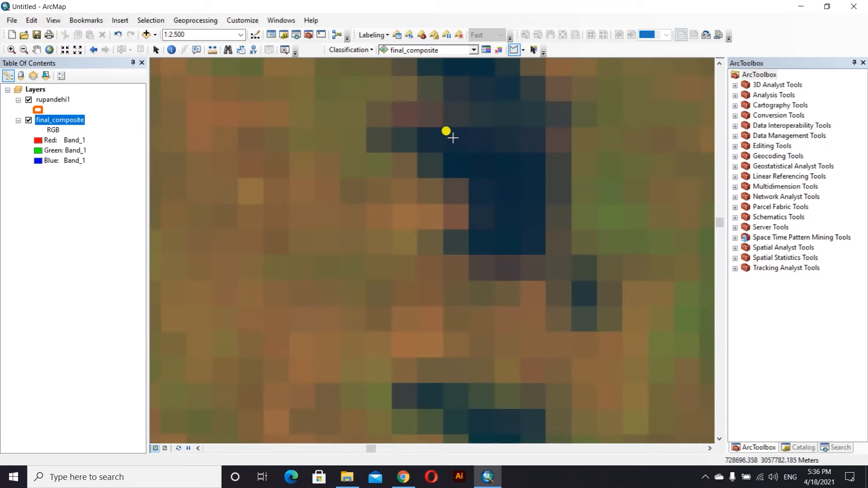
left_click(495, 209)
left_click(479, 232)
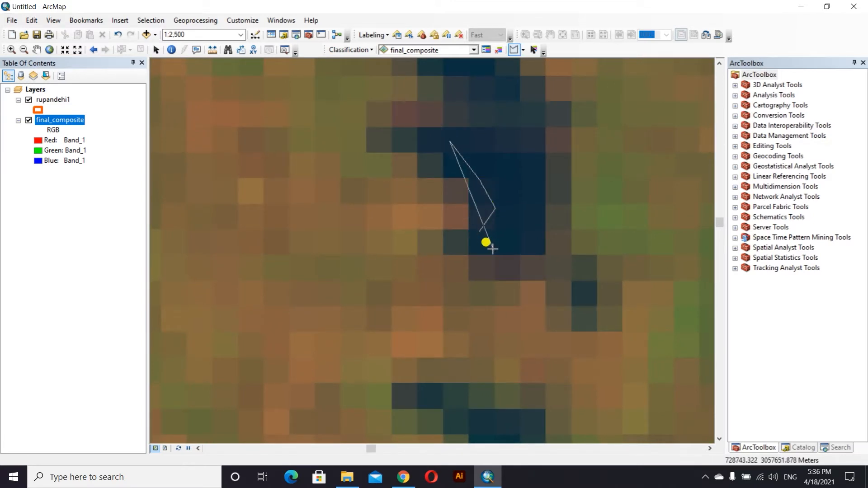
left_click(497, 250)
left_click(529, 256)
left_click(545, 241)
left_click(550, 192)
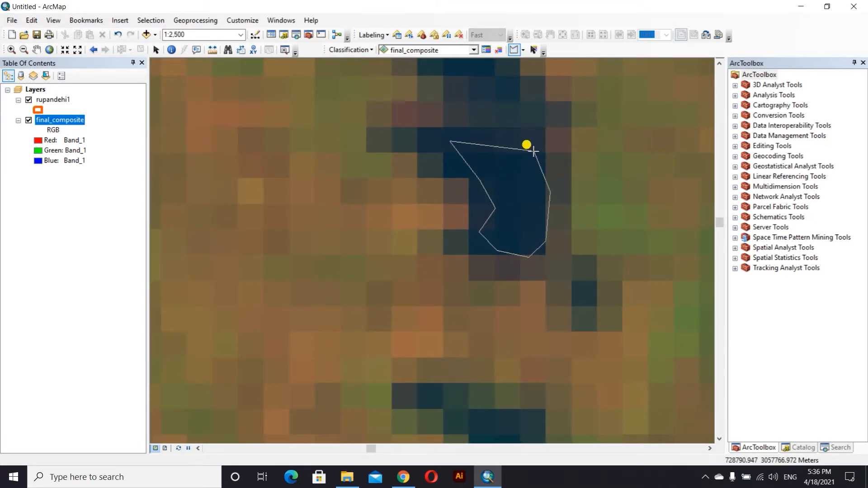
left_click(518, 108)
scroll(505, 92, "down", 3)
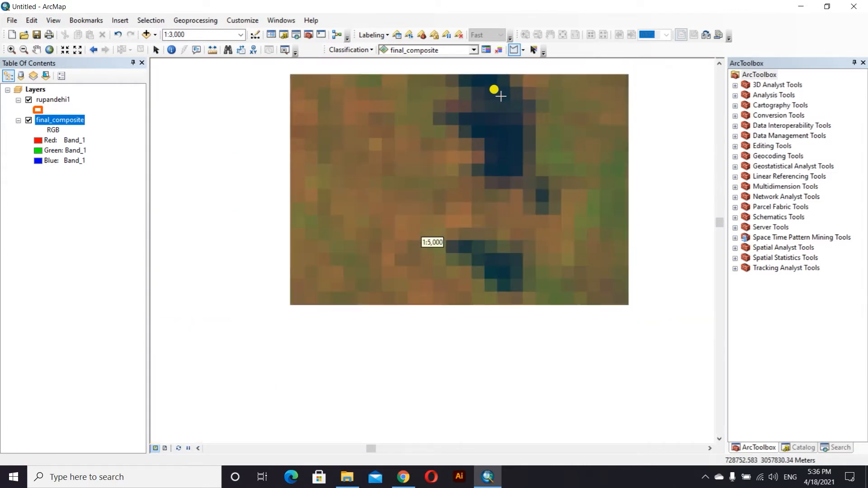
left_click(502, 97)
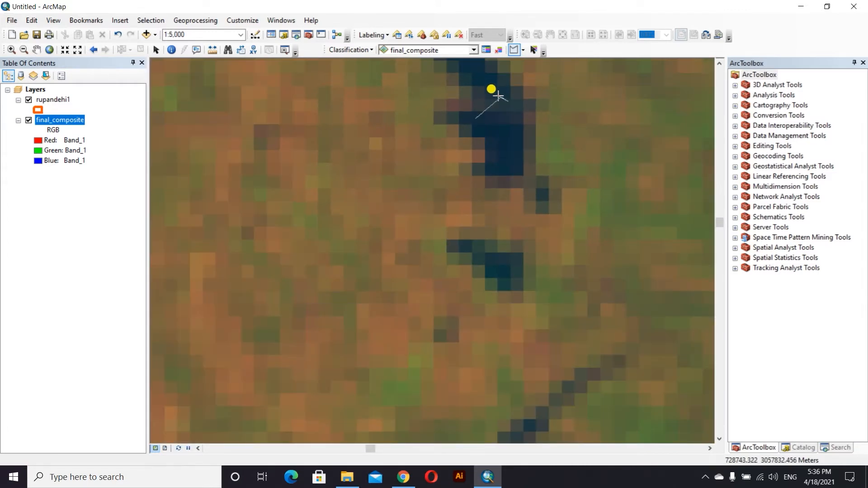
left_click(476, 119)
left_click(495, 148)
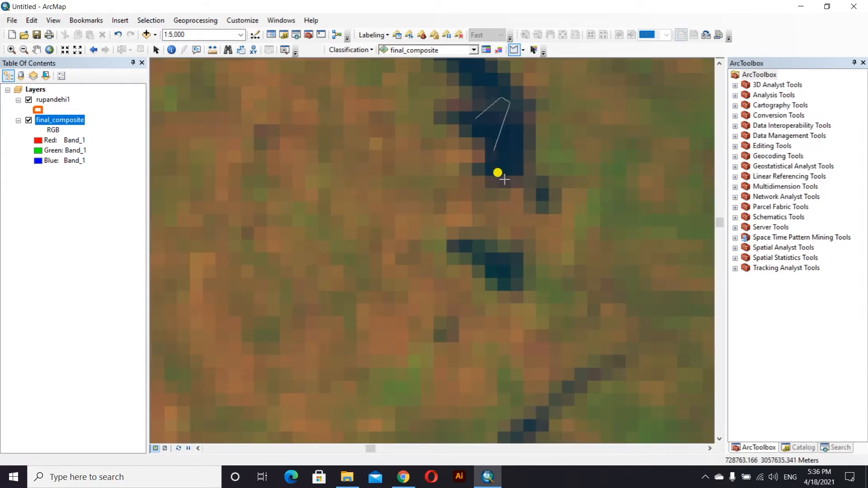
left_click(493, 171)
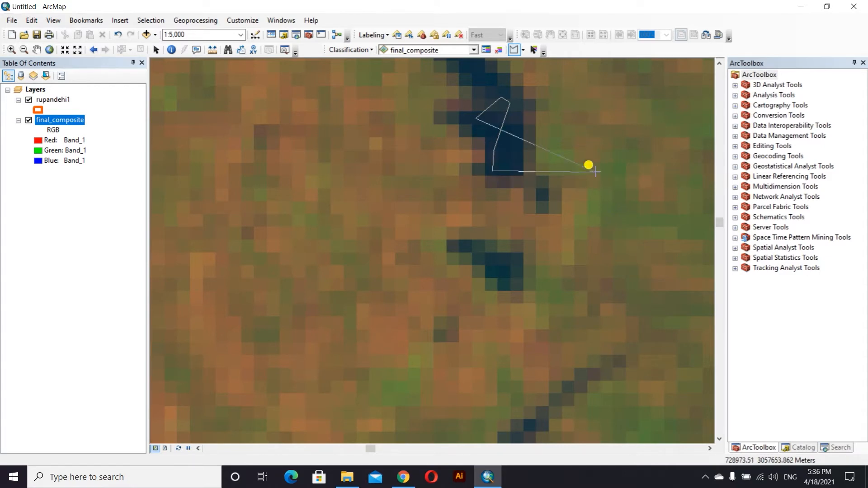
double_click(488, 121)
scroll(525, 143, "up", 1)
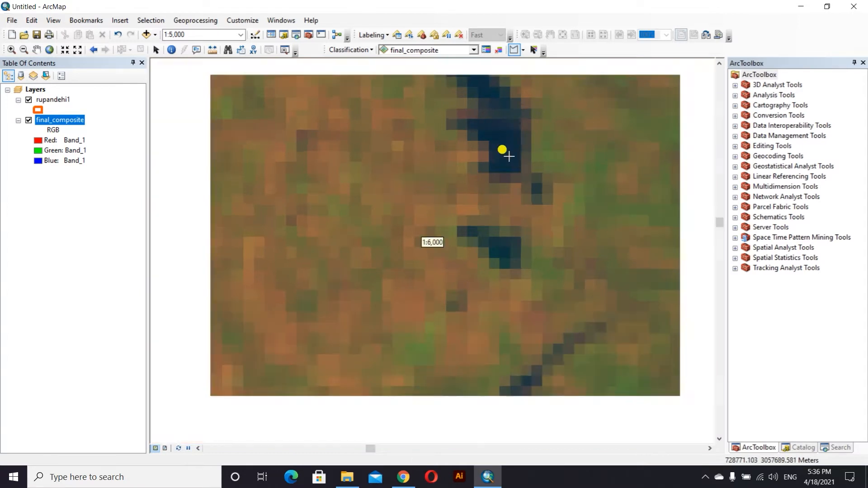
Open the Training Sample Manager and delete the self-crossing Class 2 sample.
left_click(486, 50)
left_click_drag(452, 175, 666, 202)
double_click(617, 254)
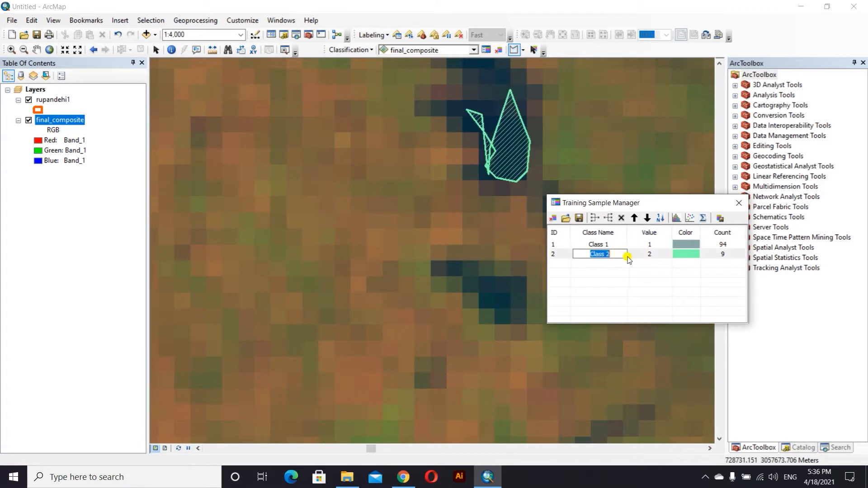
left_click(639, 255)
left_click(622, 219)
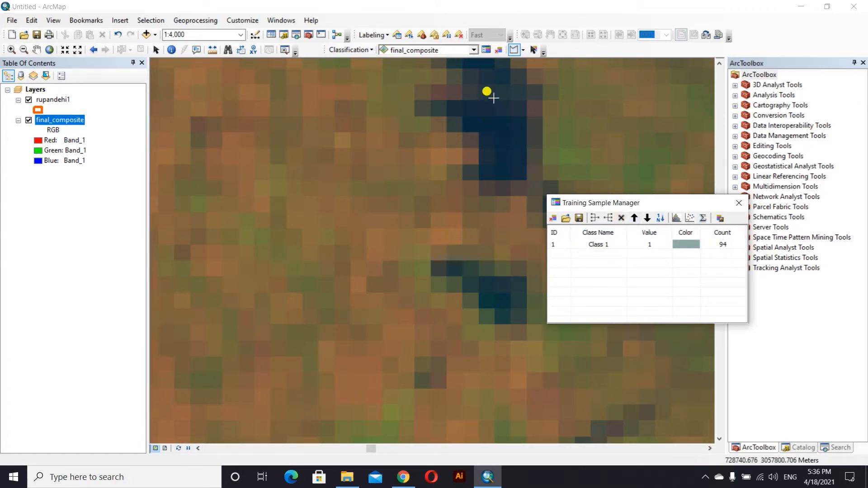
Redraw the training sample polygon inside the elongated pond's dark pixels and move the Training Sample Manager clear of the map.
left_click(478, 113)
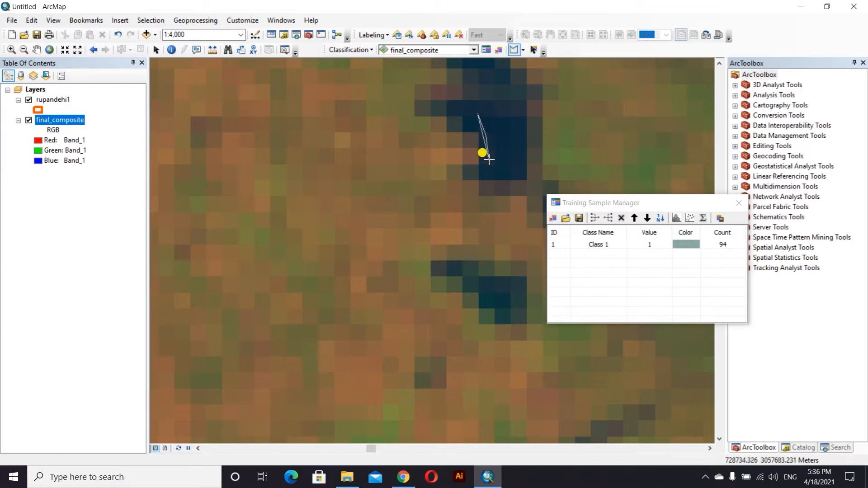
mouse_move(499, 168)
left_mouse_down()
mouse_move(516, 175)
mouse_move(517, 130)
mouse_move(503, 87)
mouse_move(489, 75)
mouse_move(476, 88)
left_mouse_up()
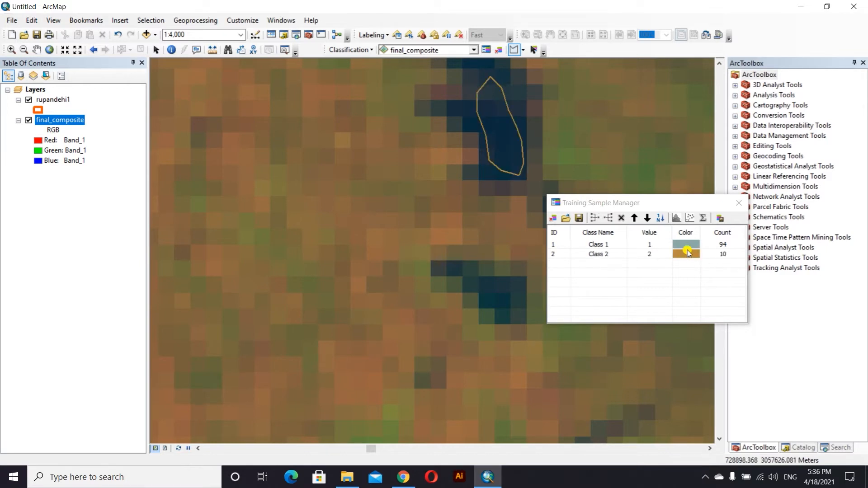
left_click_drag(692, 203, 815, 267)
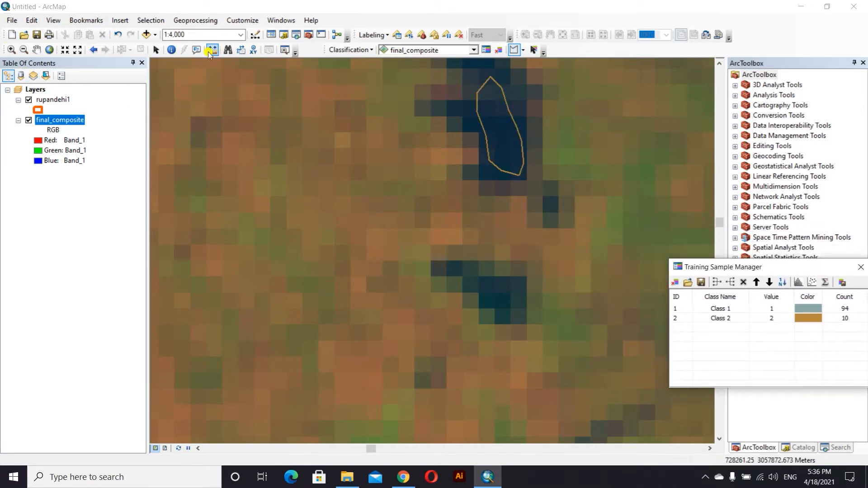
left_click(39, 50)
scroll(373, 261, "up", 4)
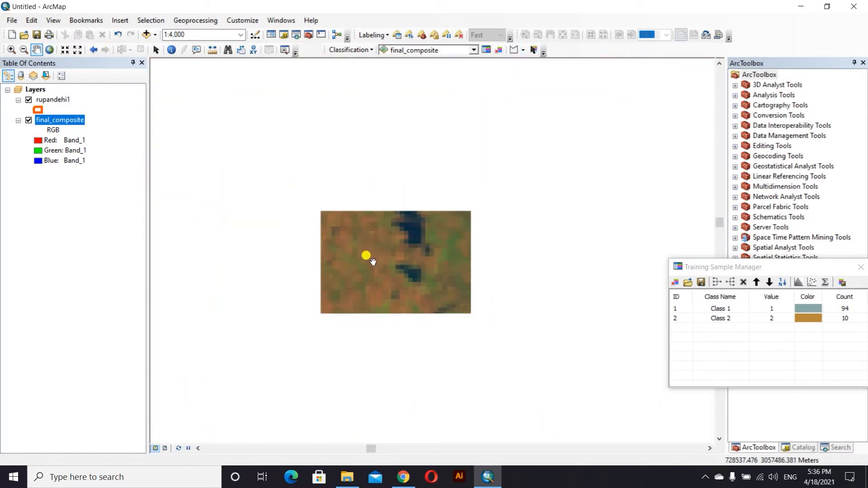
Outline the lower forked part of the dark lake northwest of the sampled pond as a third training sample polygon.
scroll(382, 284, "up", 2)
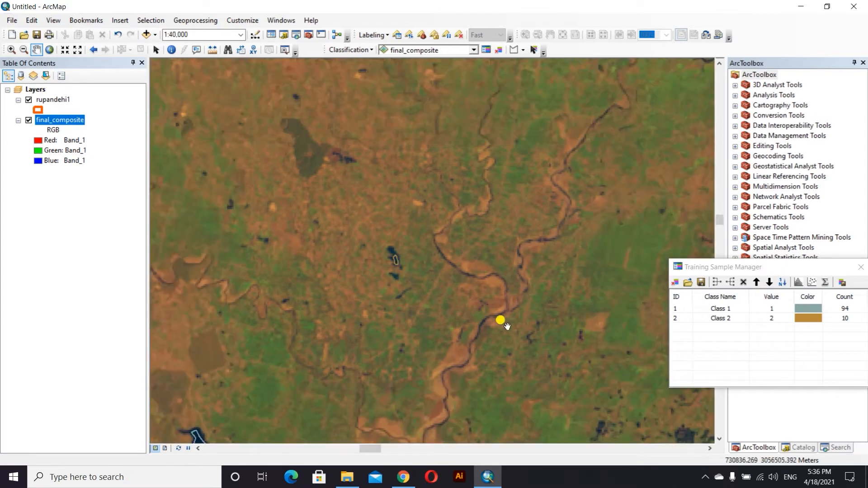
left_click_drag(500, 322, 517, 235)
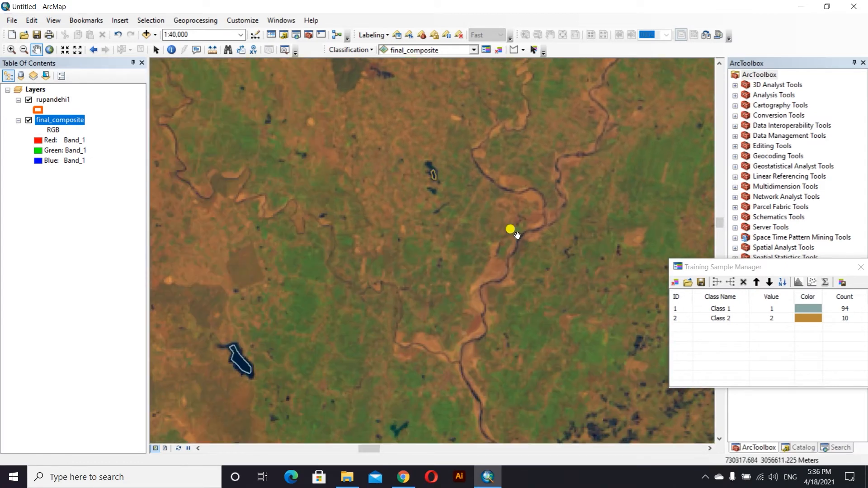
scroll(403, 245, "up", 2)
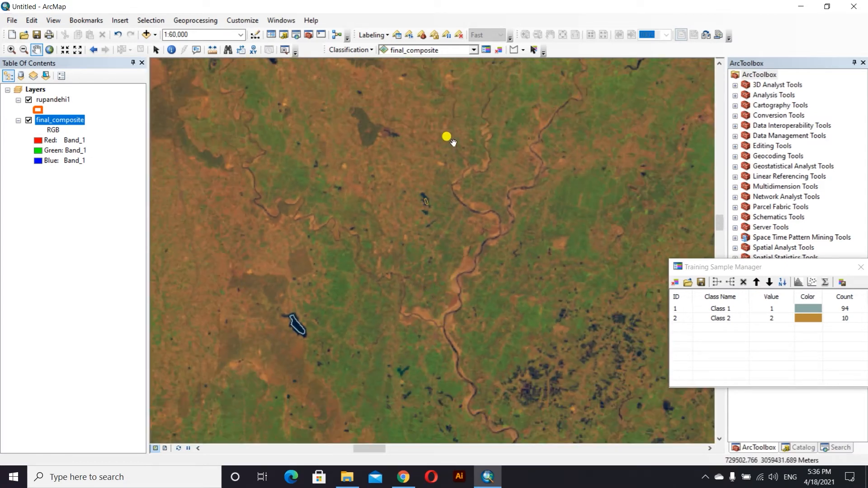
left_click_drag(454, 143, 442, 278)
left_click_drag(286, 185, 404, 241)
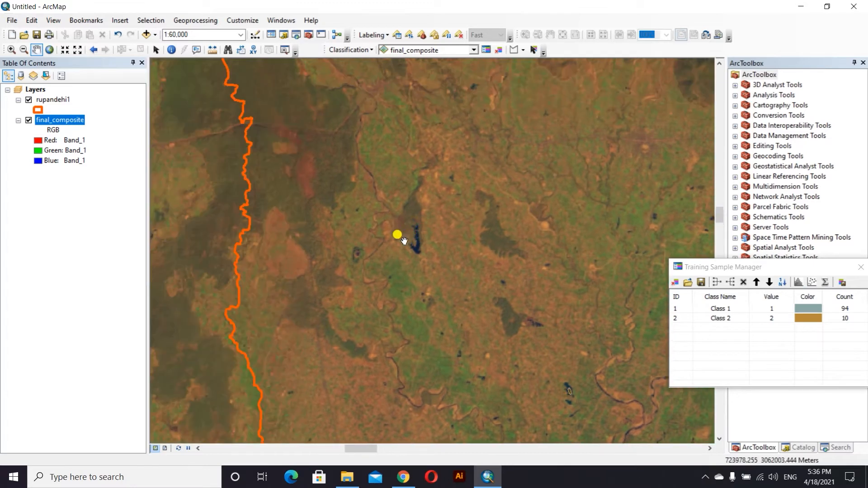
scroll(404, 240, "down", 8)
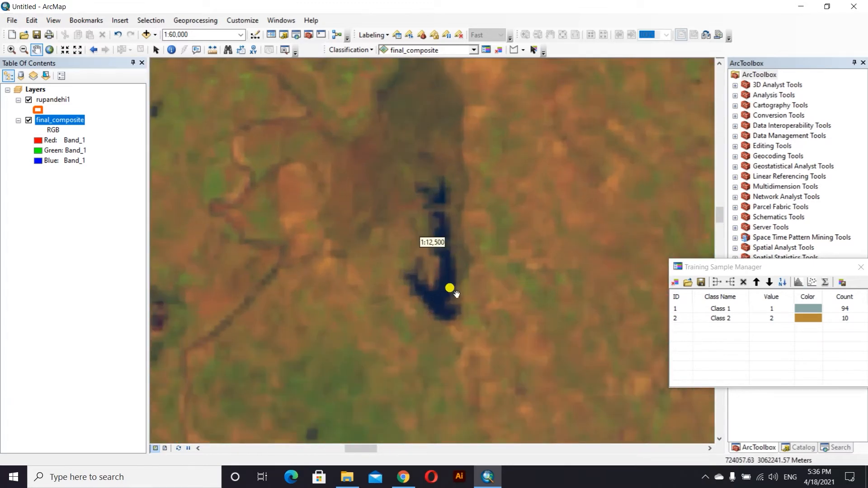
scroll(452, 290, "down", 6)
left_click_drag(424, 336, 421, 284)
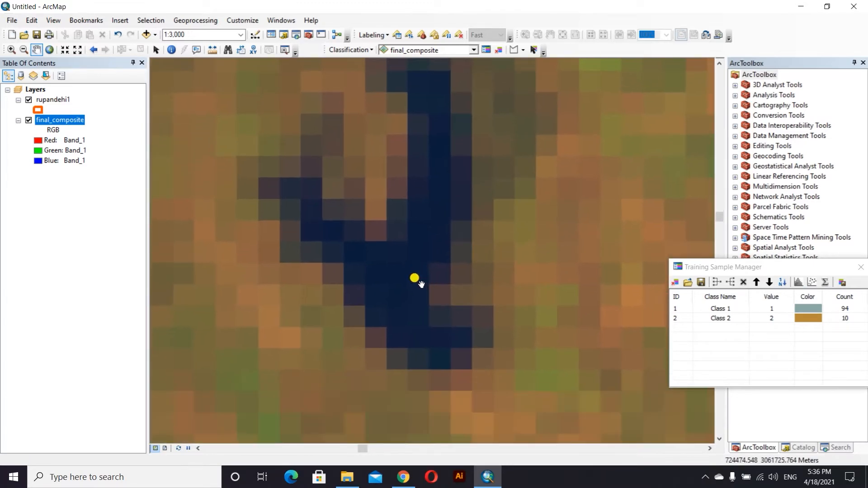
left_click(512, 50)
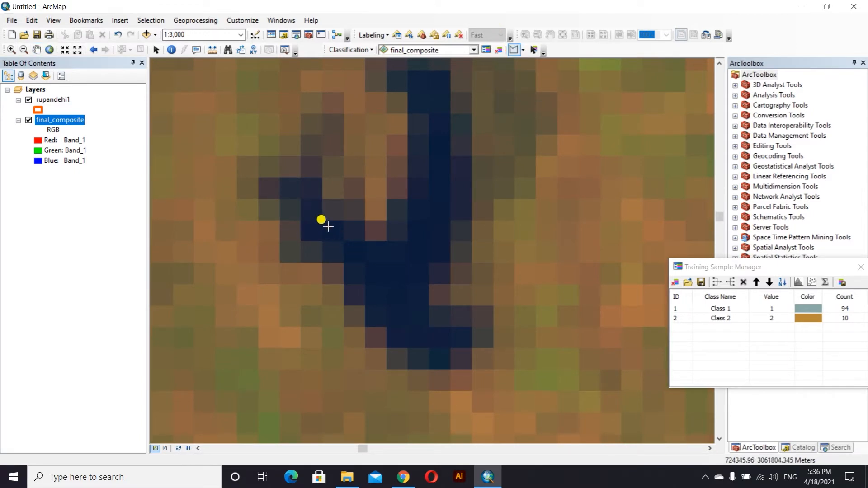
left_click(337, 257)
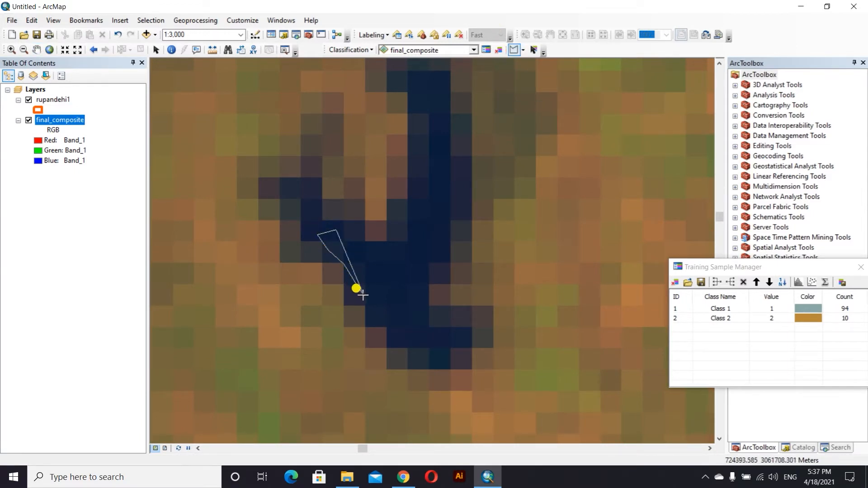
left_click(428, 352)
left_click(446, 351)
left_click(458, 342)
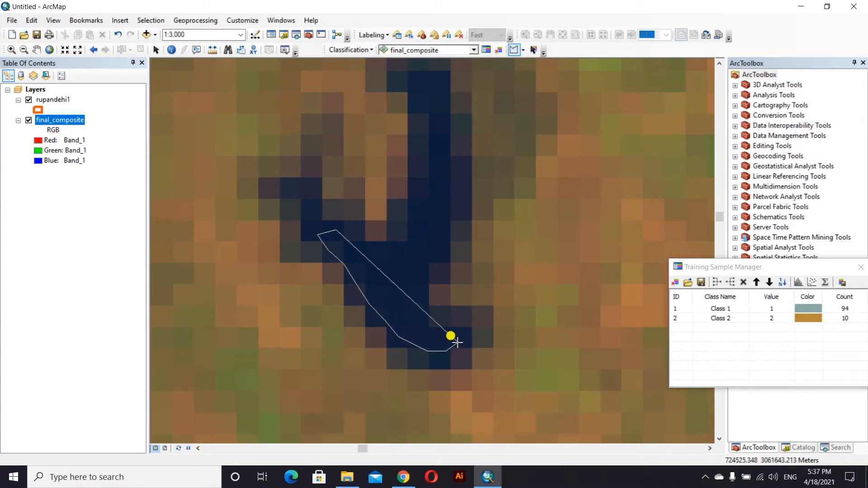
left_click(452, 332)
left_click(422, 329)
mouse_move(416, 324)
left_mouse_down()
mouse_move(417, 292)
mouse_move(467, 154)
mouse_move(449, 144)
mouse_move(433, 156)
mouse_move(416, 240)
mouse_move(405, 252)
mouse_move(375, 255)
mouse_move(349, 237)
left_mouse_up()
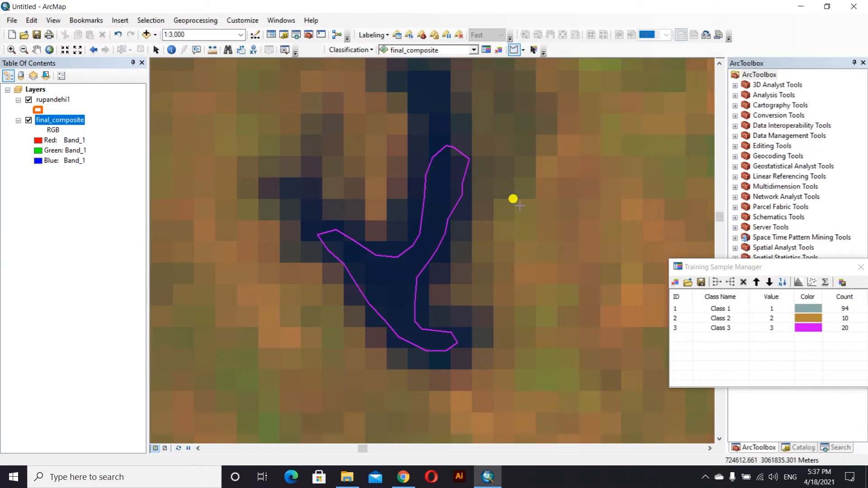
Outline a short stretch of dark river pixels just downstream of the confluence east of the first lake as a fourth training sample.
left_click(37, 50)
scroll(529, 295, "up", 5)
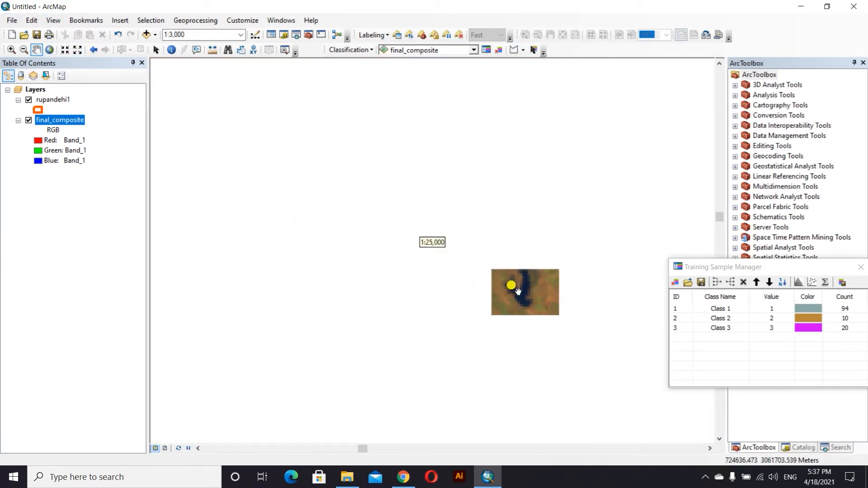
scroll(388, 291, "up", 2)
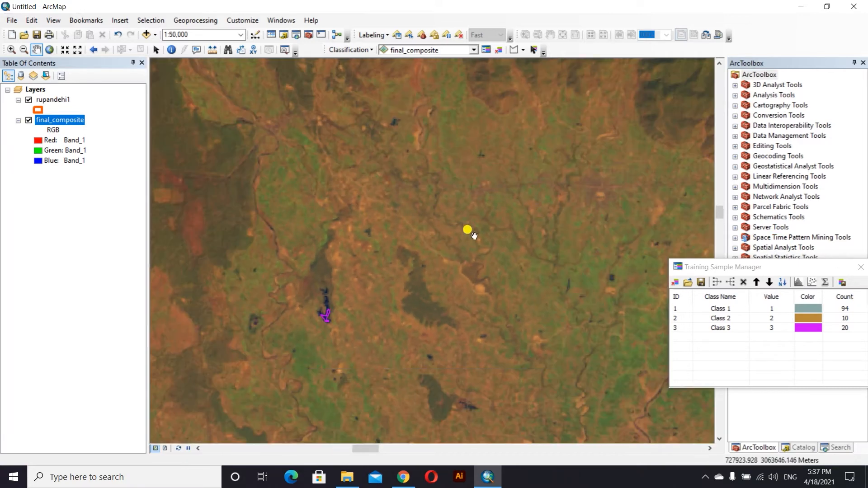
left_click_drag(467, 230, 389, 239)
scroll(387, 236, "down", 1)
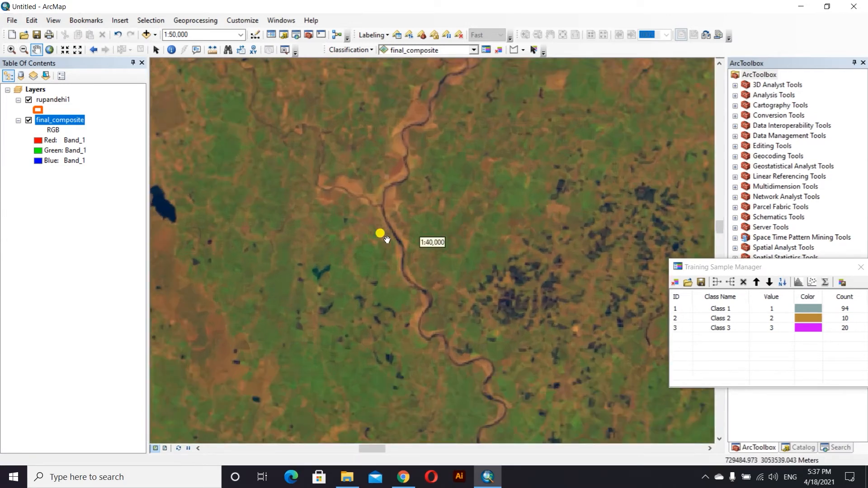
scroll(386, 240, "down", 10)
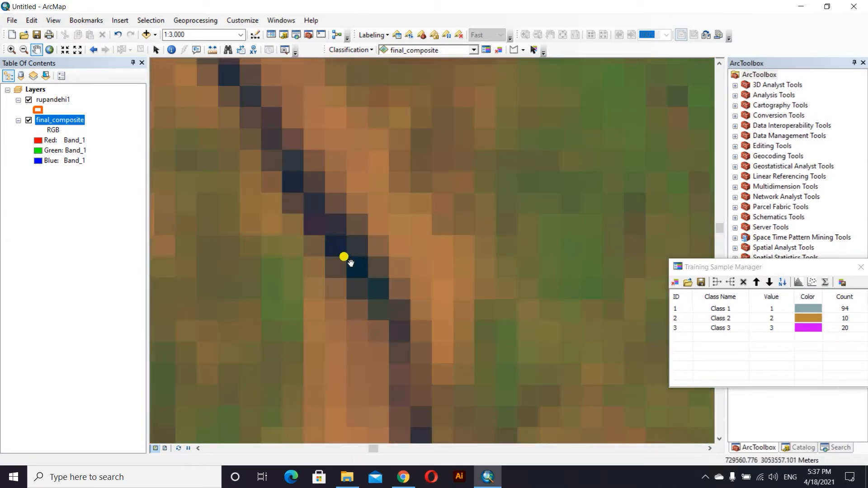
scroll(330, 244, "down", 2)
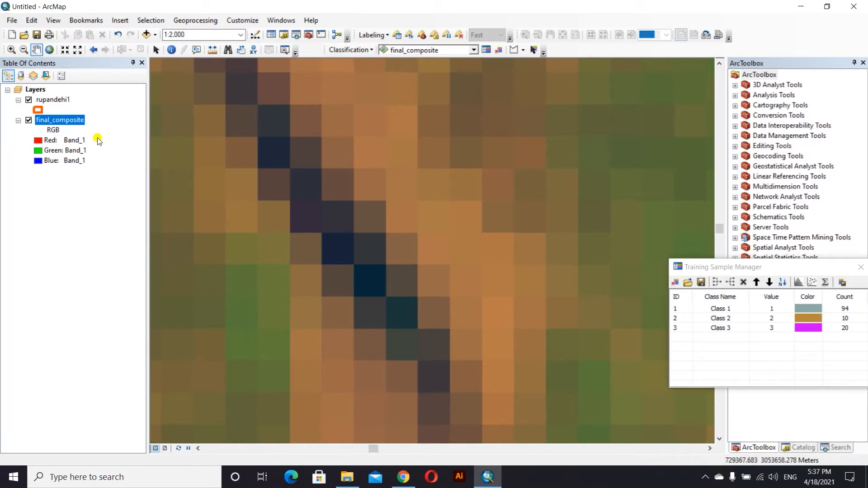
left_click(514, 51)
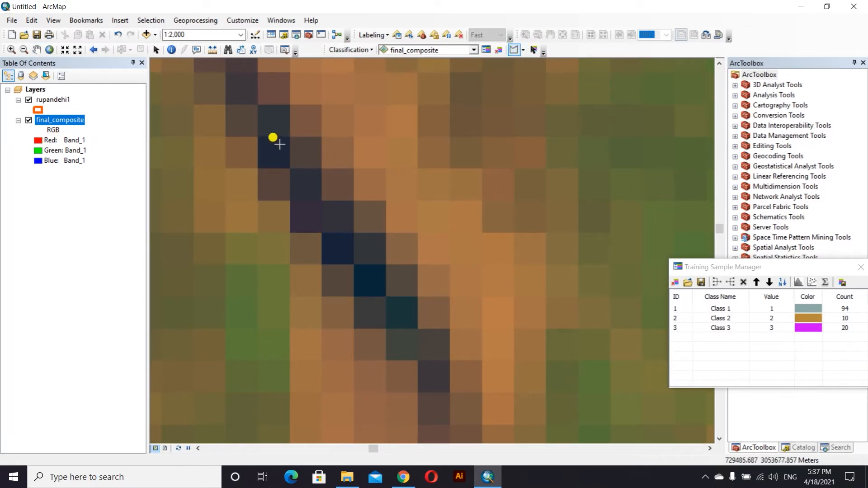
mouse_move(280, 193)
left_mouse_down()
mouse_move(376, 320)
mouse_move(425, 354)
mouse_move(436, 342)
mouse_move(416, 313)
mouse_move(315, 203)
left_mouse_up()
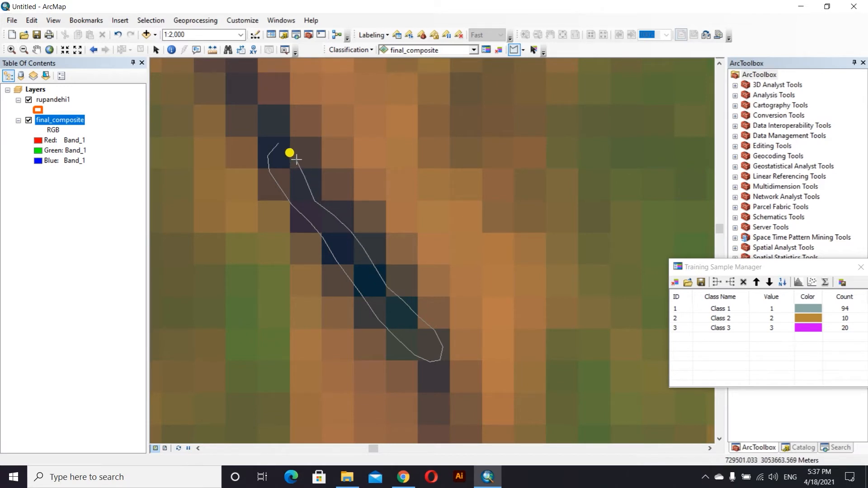
left_click_drag(296, 159, 293, 155)
Outline the straight dark channel directly below the river confluence farther south as a fifth training sample polygon.
scroll(429, 215, "up", 5)
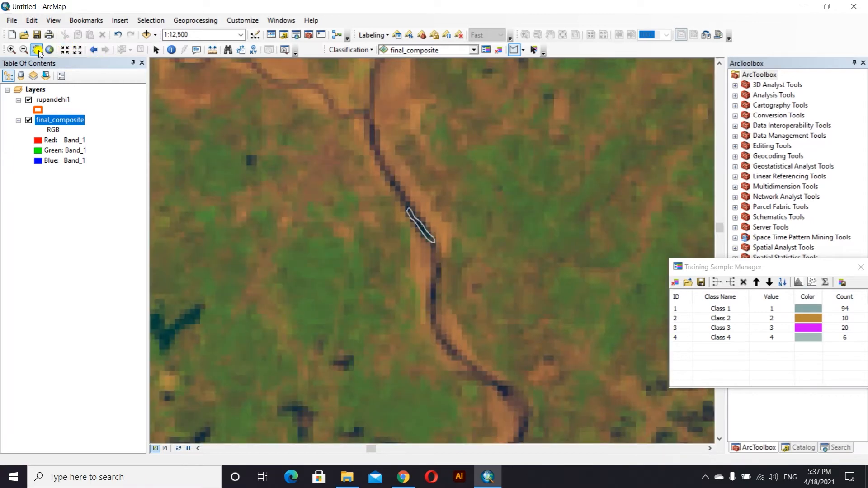
left_click(36, 49)
scroll(485, 256, "up", 5)
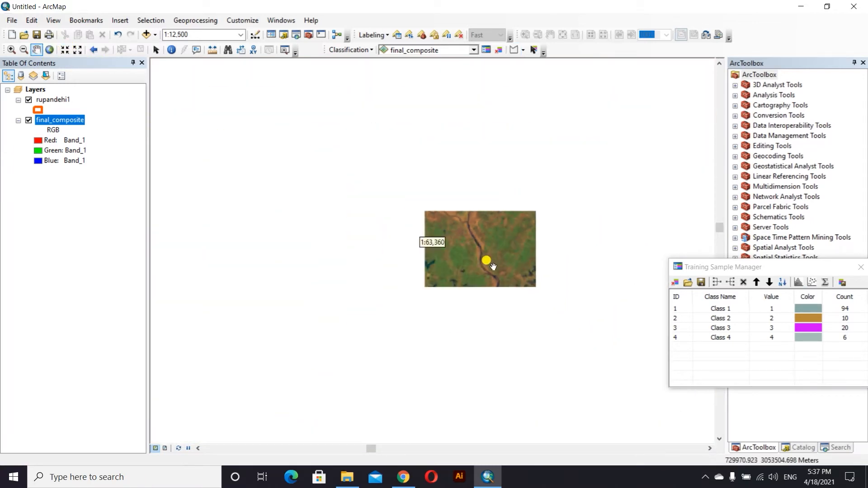
scroll(494, 280, "up", 3)
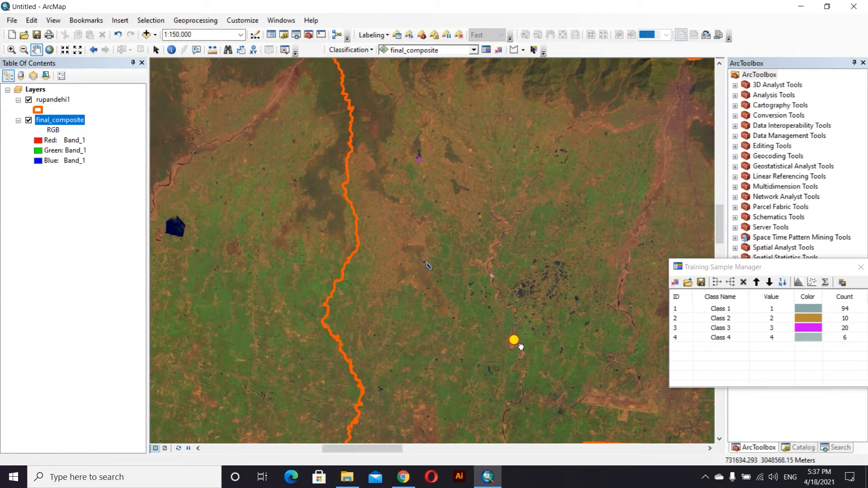
left_click_drag(514, 345, 416, 250)
scroll(376, 284, "down", 6)
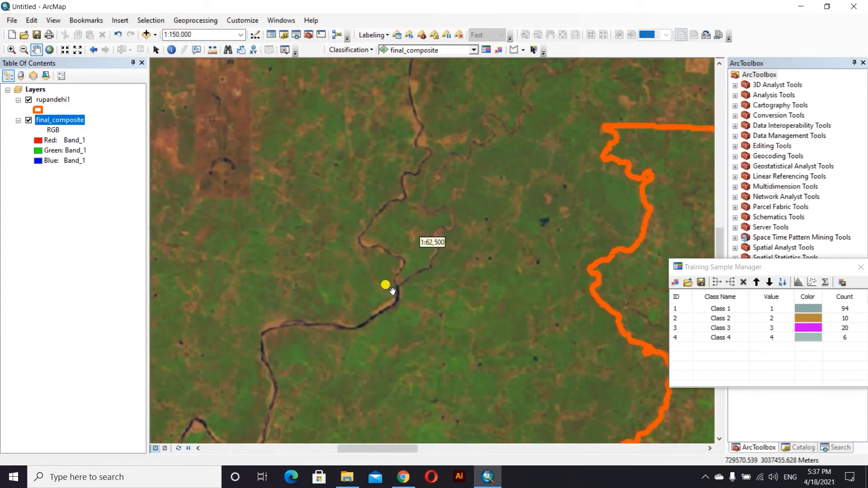
scroll(365, 245, "down", 3)
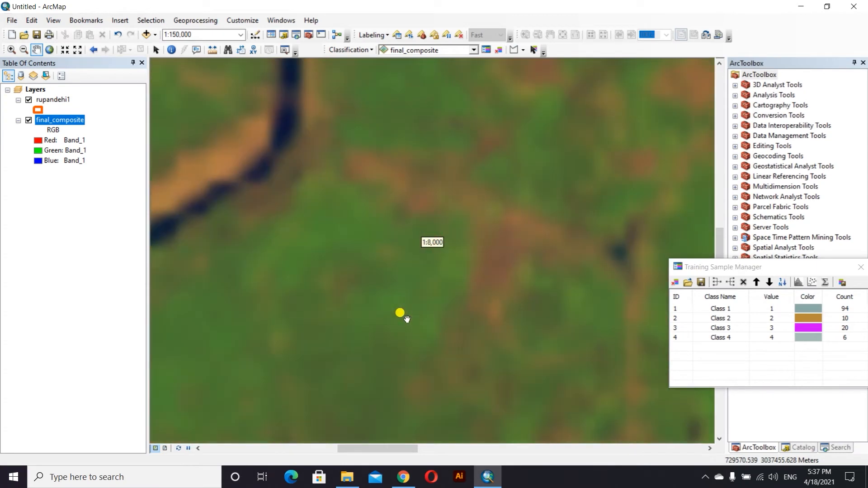
left_click_drag(317, 173, 365, 267)
scroll(398, 304, "down", 1)
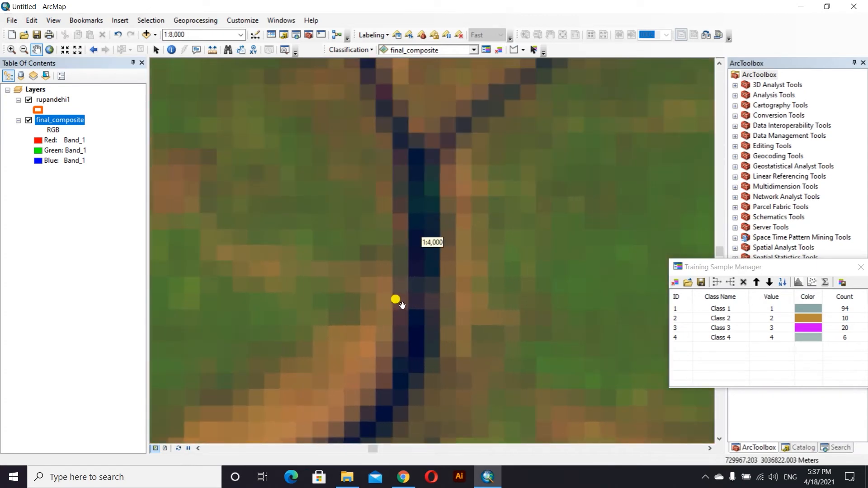
left_click(514, 50)
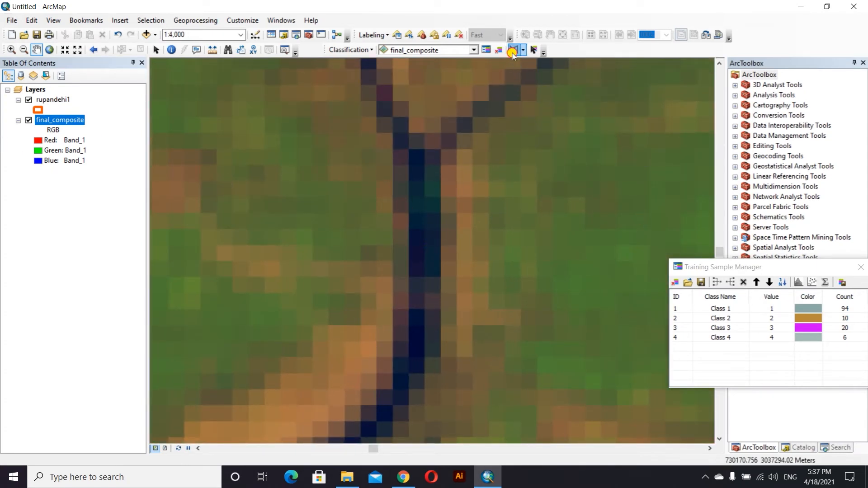
left_click(410, 154)
left_click(417, 184)
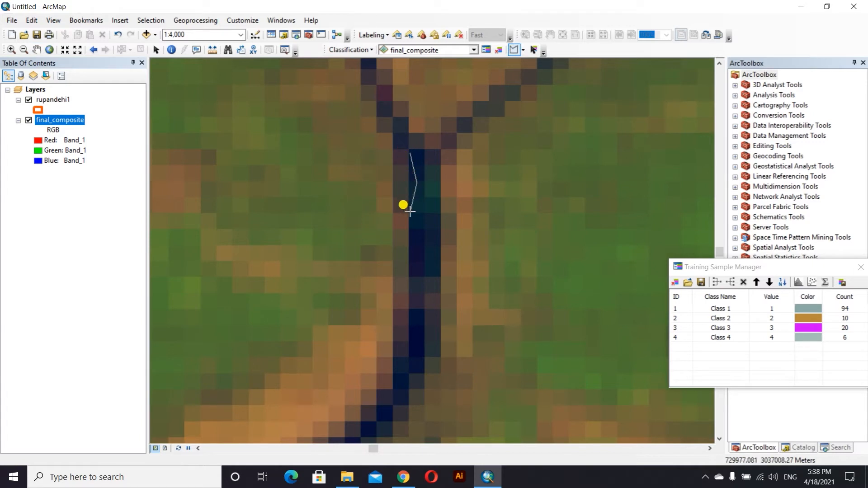
left_click(406, 357)
left_click(423, 368)
left_click(439, 357)
left_click(444, 334)
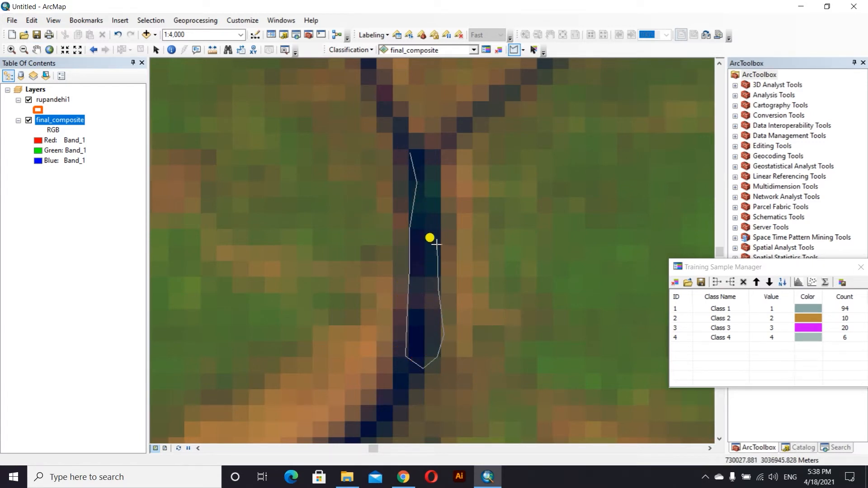
left_click(437, 183)
double_click(432, 154)
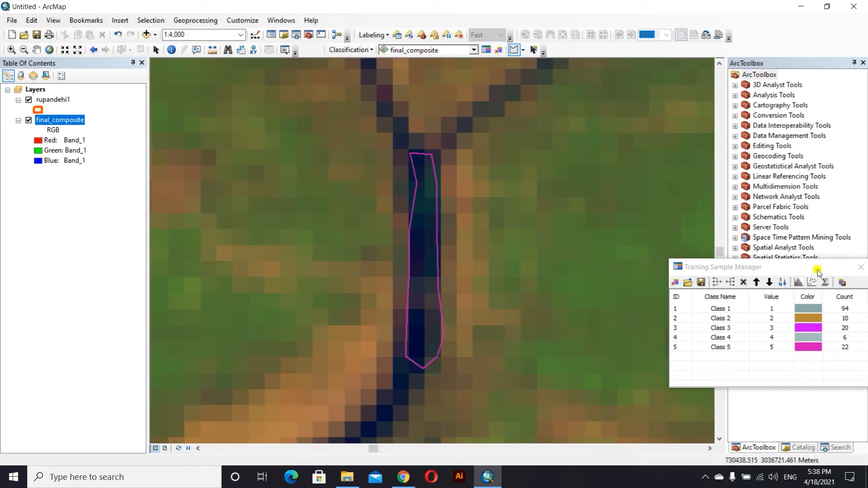
Select all five training samples in the Training Sample Manager and merge them into a single class.
left_click_drag(787, 267, 636, 189)
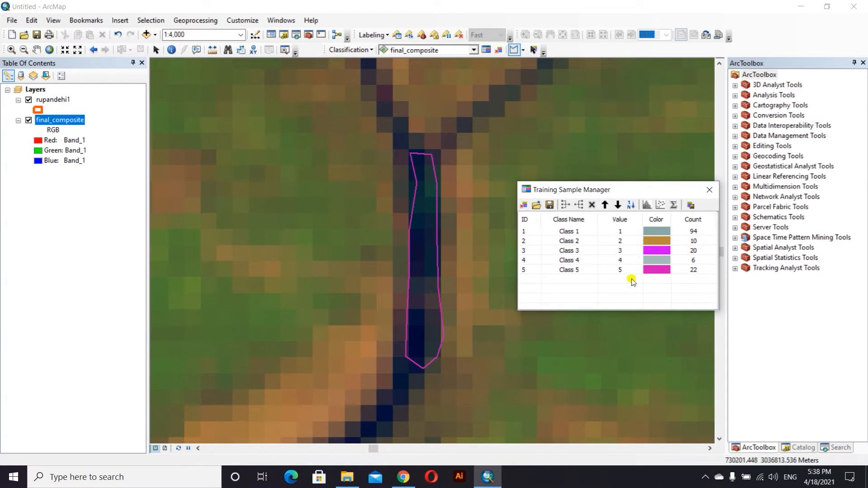
left_click_drag(594, 280, 569, 233)
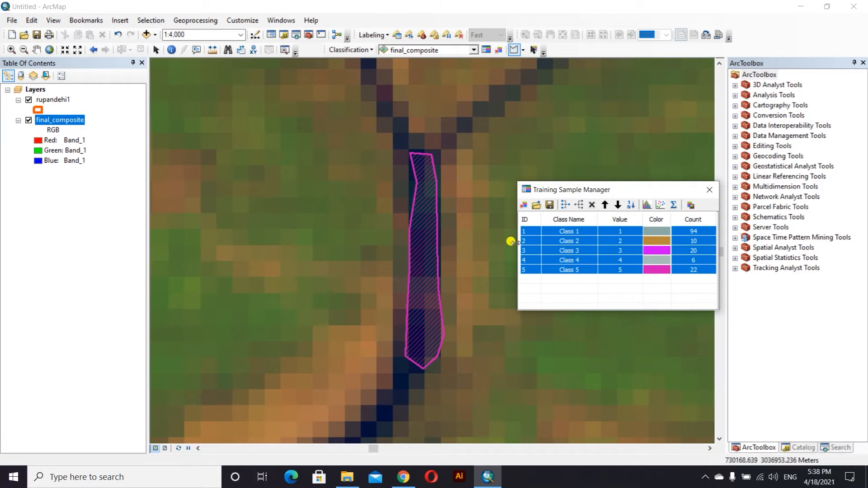
left_click(565, 206)
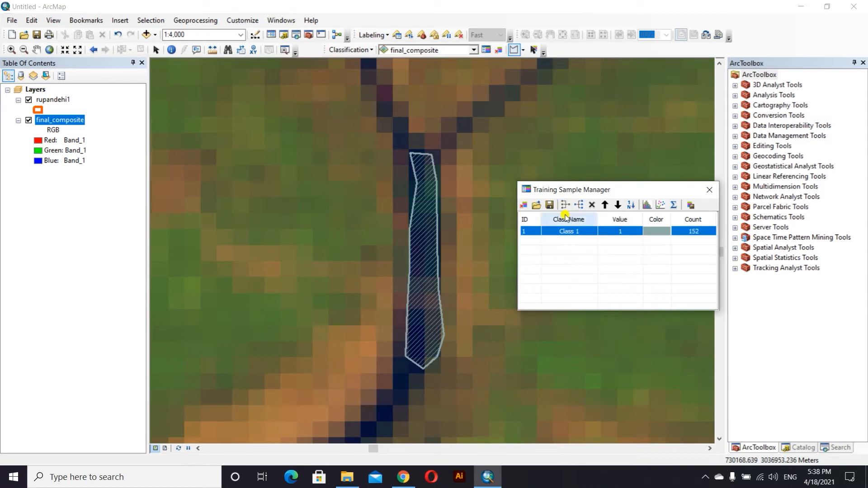
Rename the merged class as Water Bodies and move the Training Sample Manager aside from the map.
left_click(569, 231)
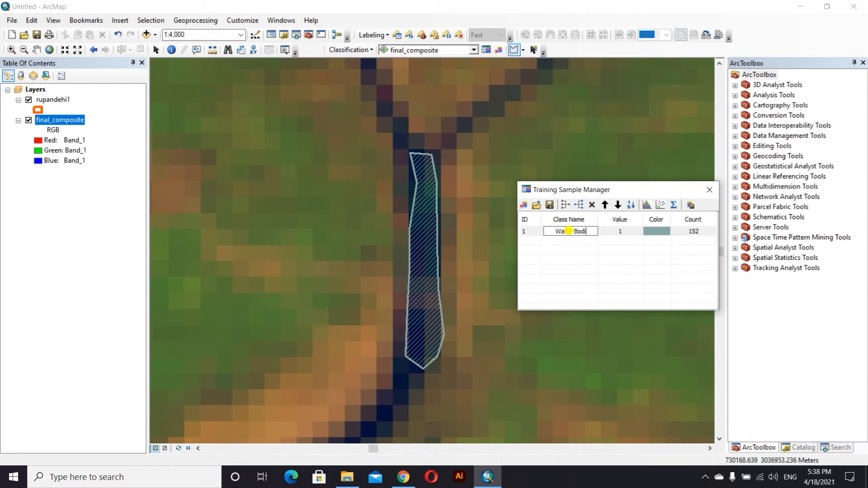
key("Return")
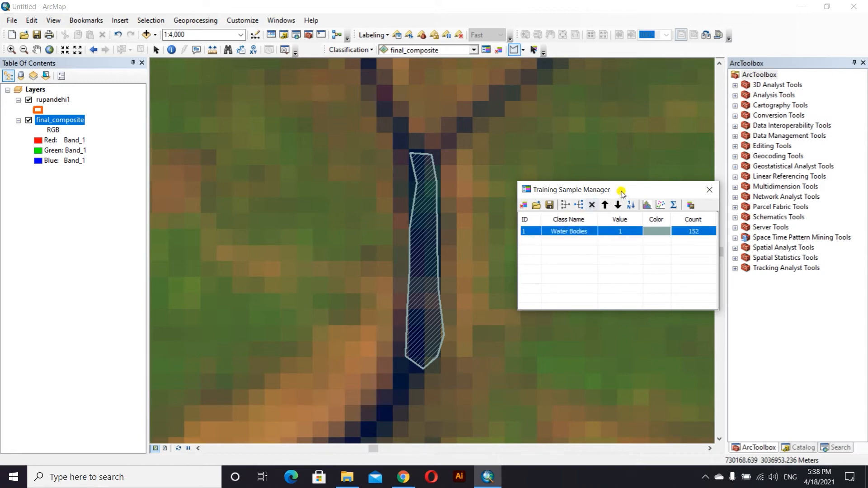
left_click_drag(638, 195, 683, 195)
scroll(334, 252, "down", 2)
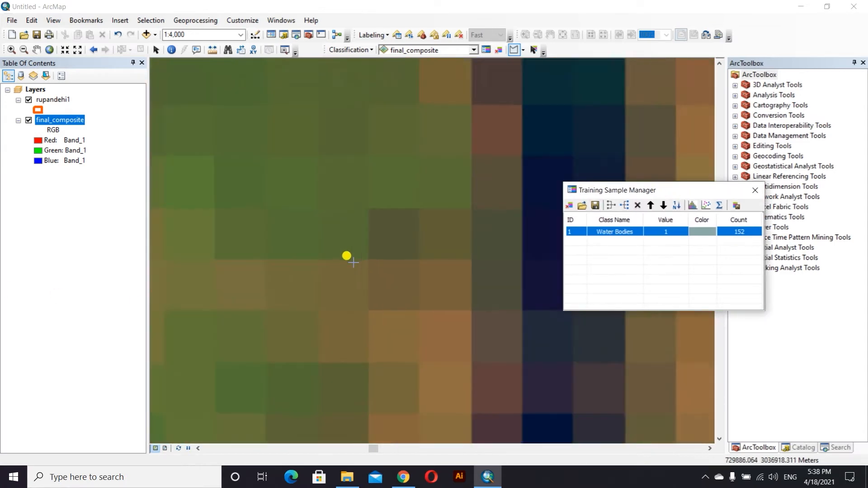
Look up the Agriculture band combination in the Landsat 8 table on the ArcGIS Blog page in the browser.
scroll(353, 262, "up", 8)
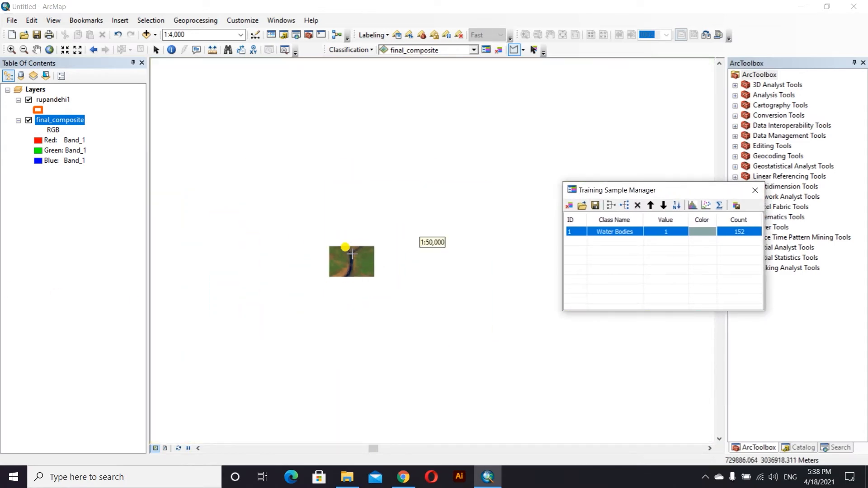
scroll(353, 251, "up", 4)
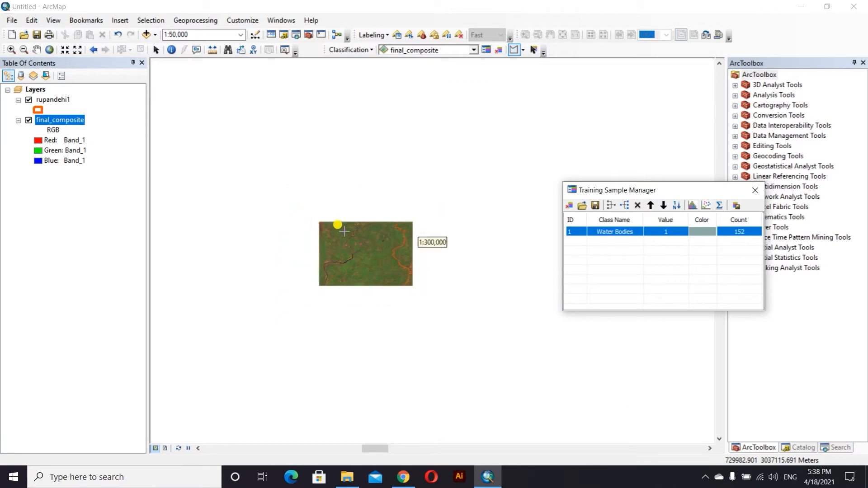
scroll(353, 231, "up", 3)
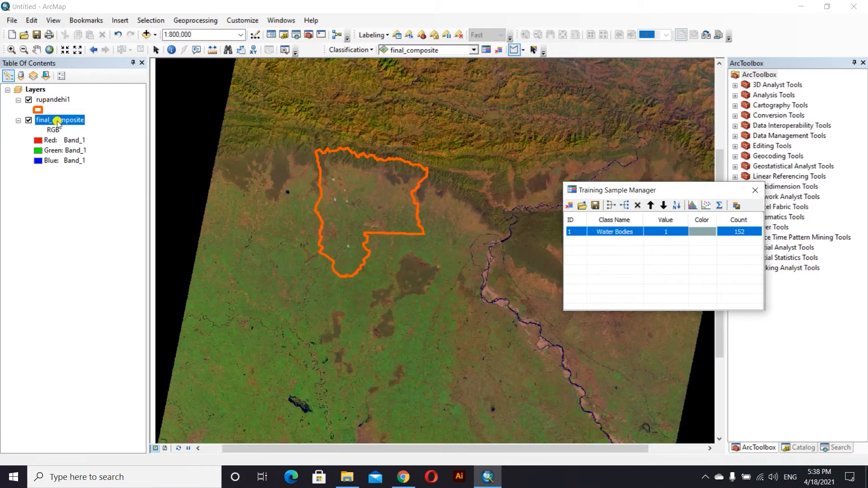
left_click(37, 50)
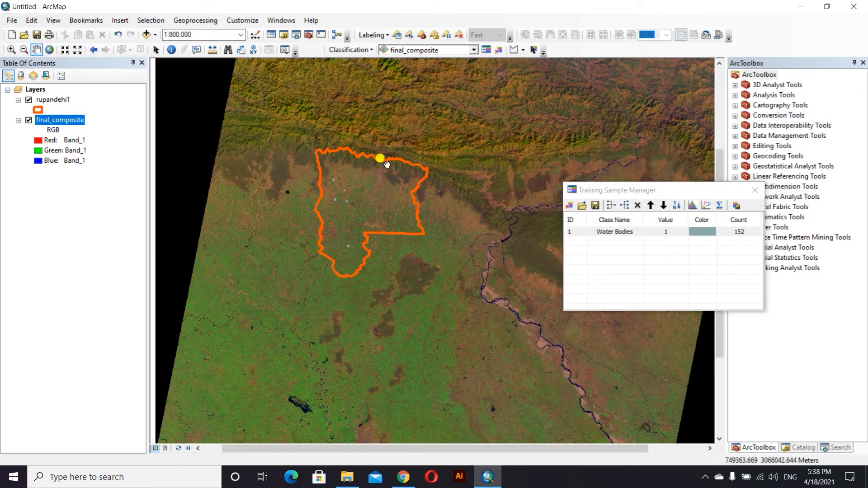
left_click_drag(381, 159, 344, 208)
left_click(404, 479)
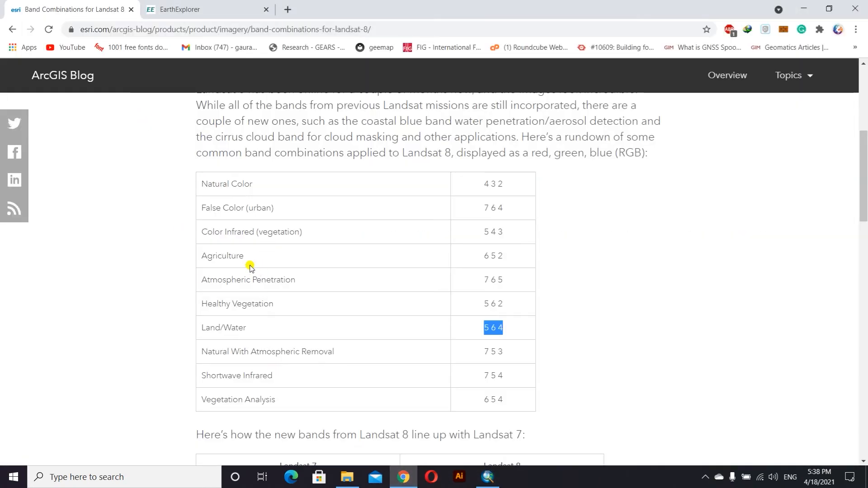
left_click(199, 257)
left_click_drag(218, 256, 241, 257)
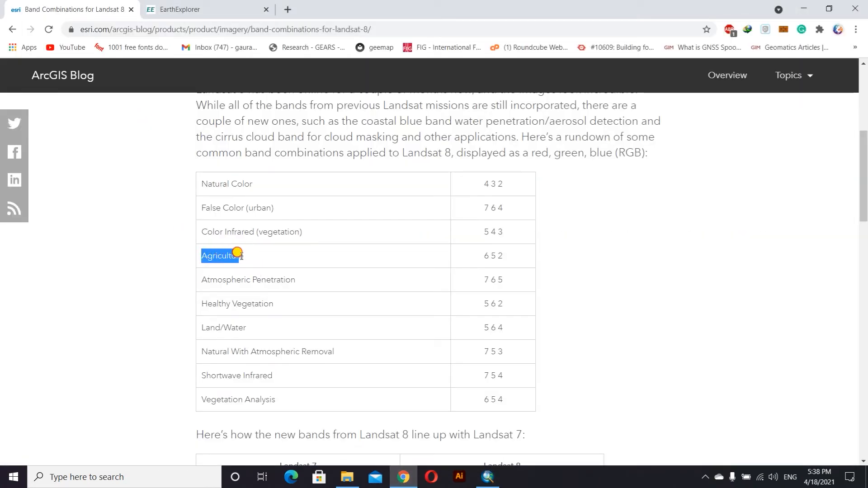
left_click_drag(487, 256, 508, 257)
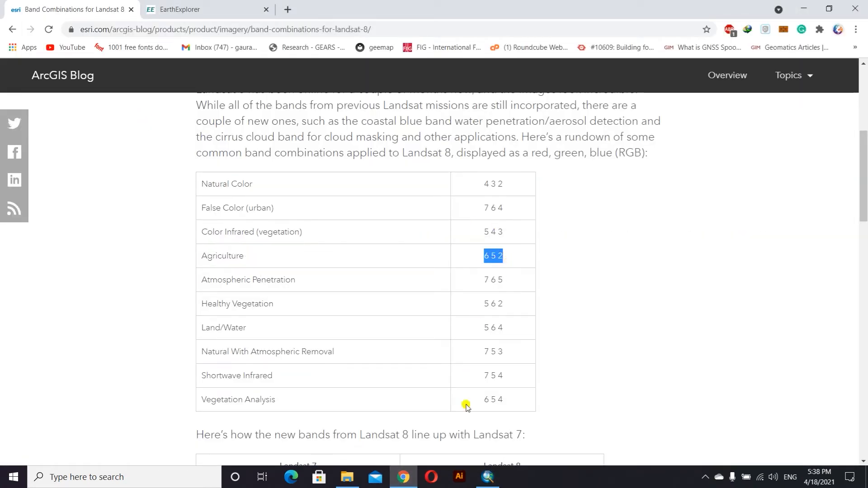
Return to ArcMap and check which bands are available for the red, green and blue channels of final_composite.
left_click(487, 477)
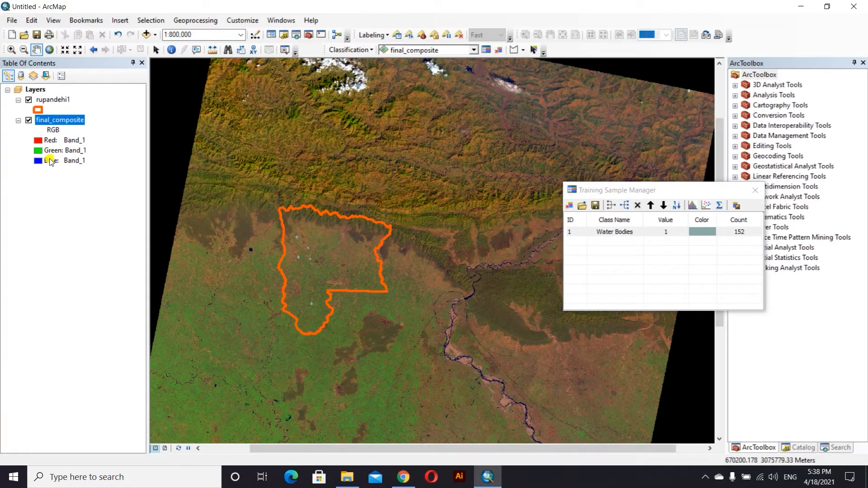
left_click(33, 140)
left_click(55, 226)
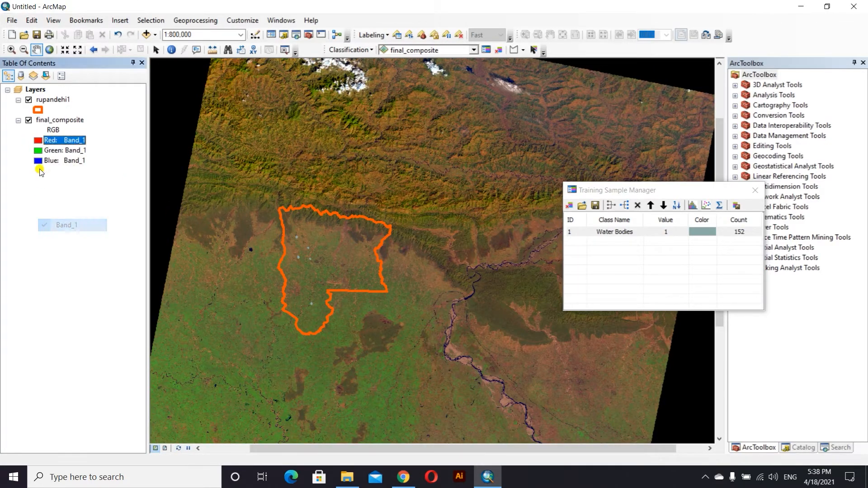
left_click(40, 150)
left_click(67, 220)
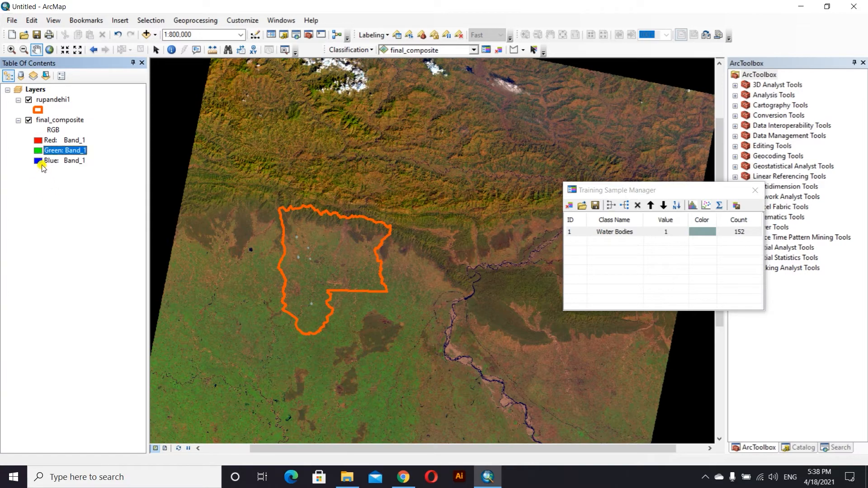
left_click(38, 161)
left_click(64, 195)
Draw a training sample polygon over the green farmland just south-east of the river's hatched water sample.
left_click_drag(339, 320, 358, 219)
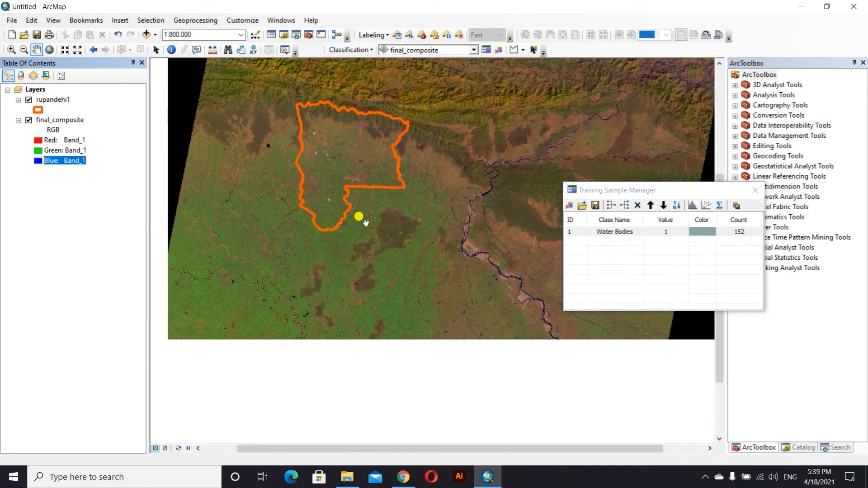
left_click_drag(372, 296, 413, 240)
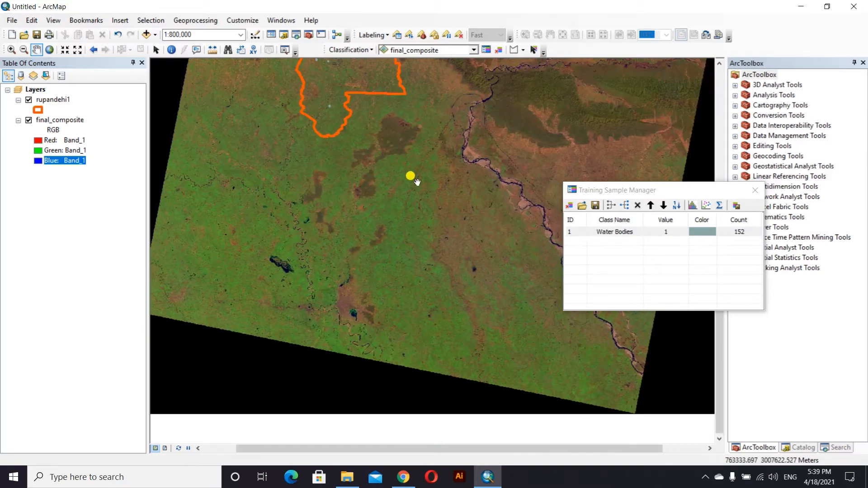
left_click_drag(363, 152, 359, 229)
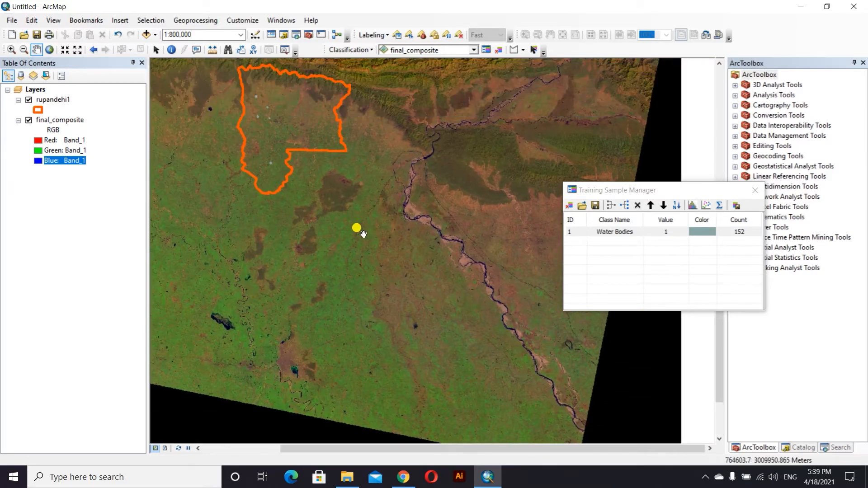
left_click_drag(314, 98, 316, 188)
scroll(311, 248, "down", 6)
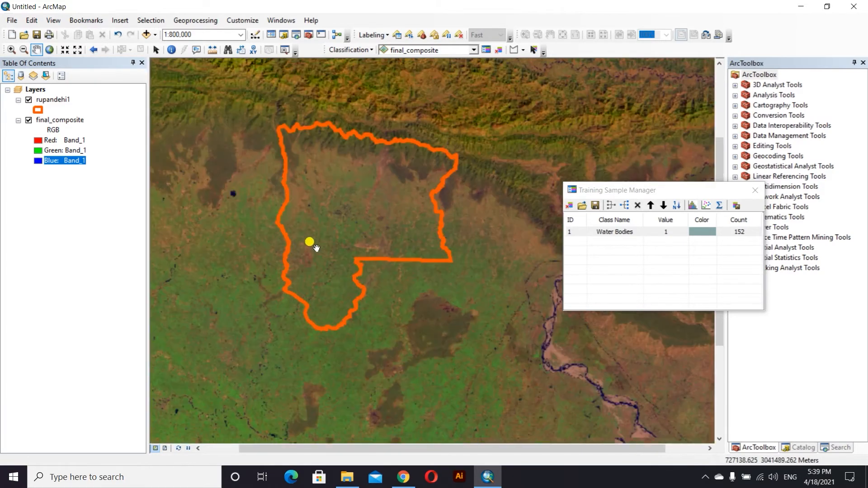
scroll(342, 304, "down", 6)
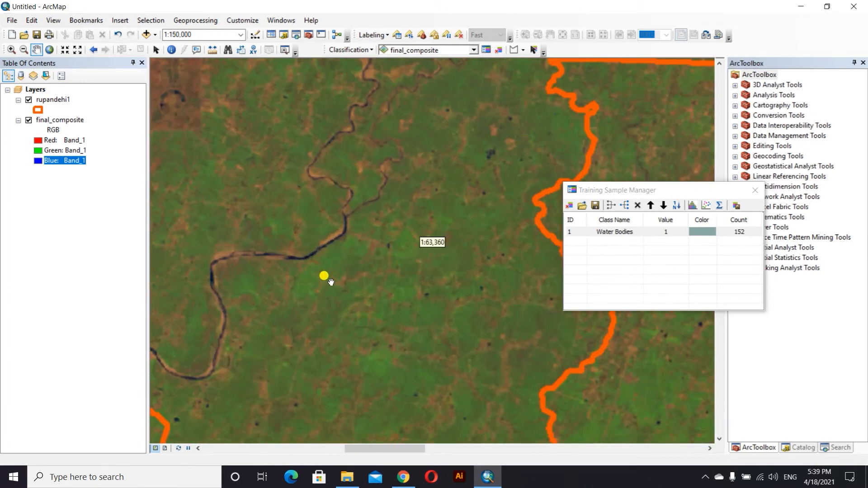
left_click_drag(379, 310, 286, 273)
scroll(300, 207, "down", 2)
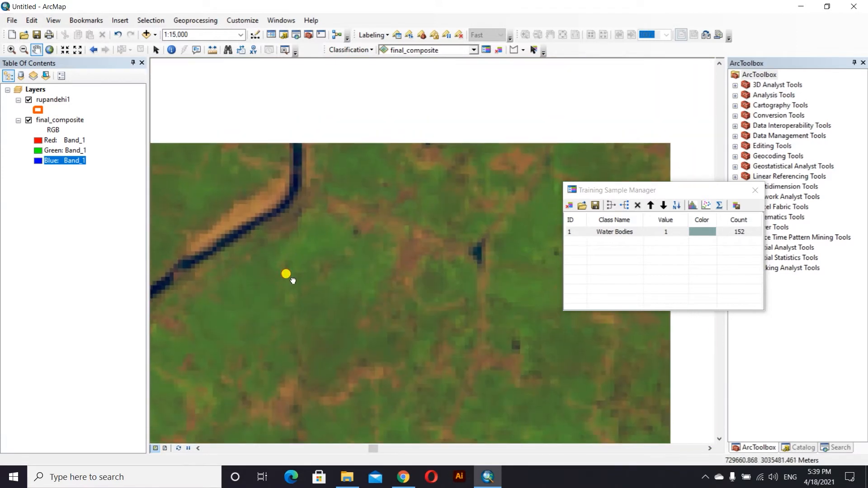
scroll(306, 225, "down", 1)
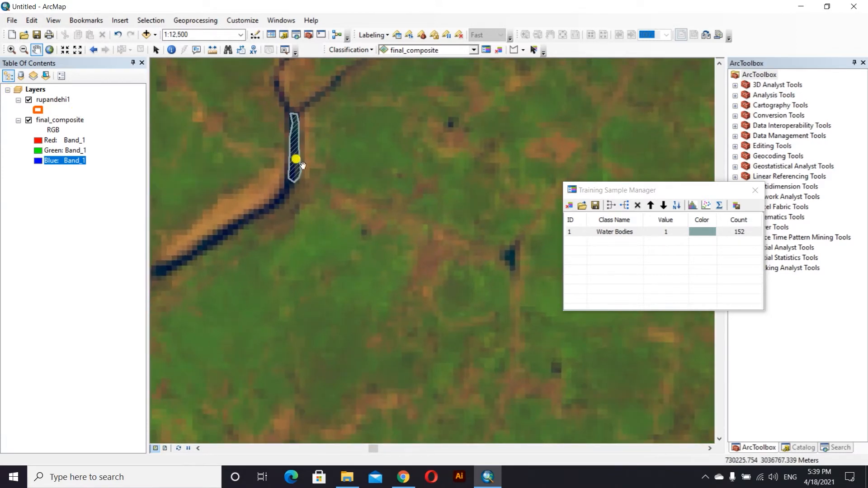
left_click(513, 49)
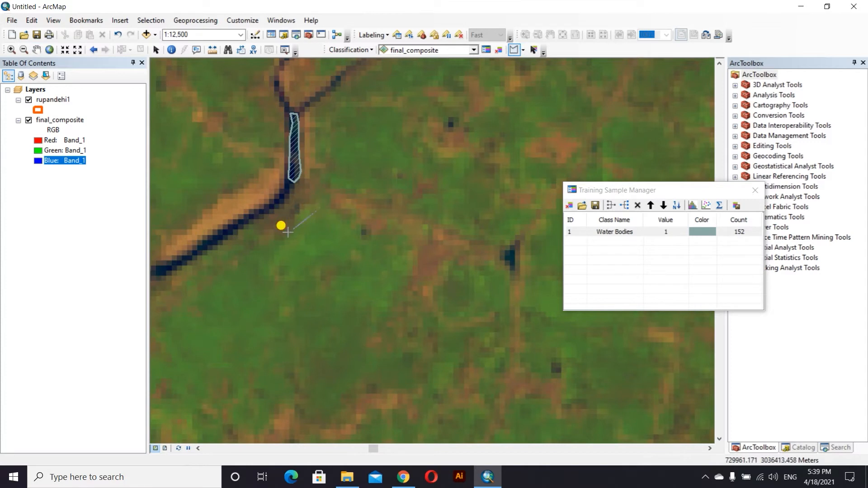
left_click(300, 269)
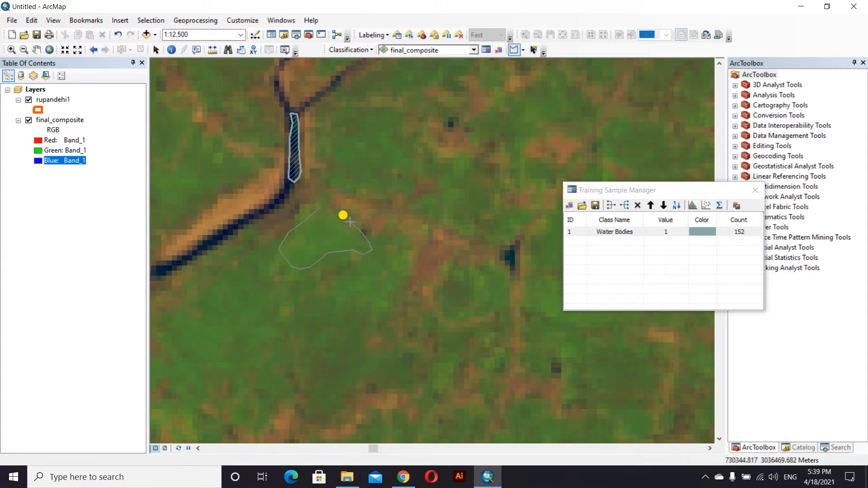
double_click(334, 213)
Draw a second farmland training sample around a green patch west of the river, near the district's western boundary.
scroll(444, 170, "up", 6)
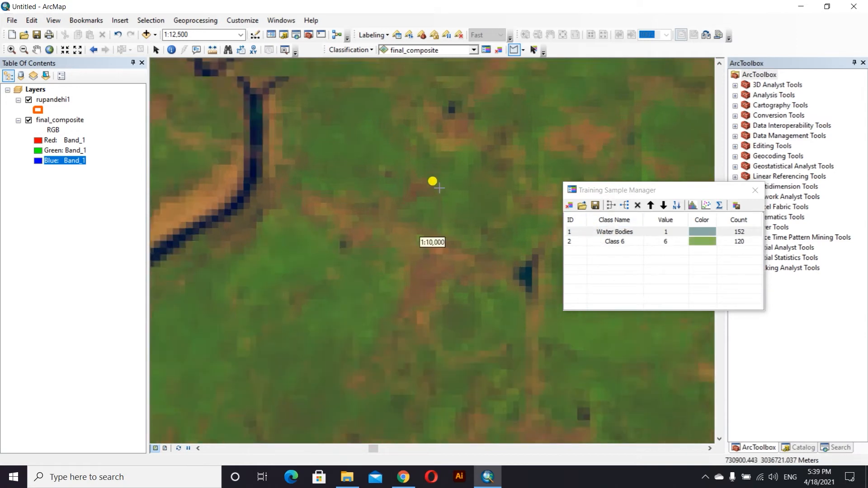
scroll(443, 170, "up", 1)
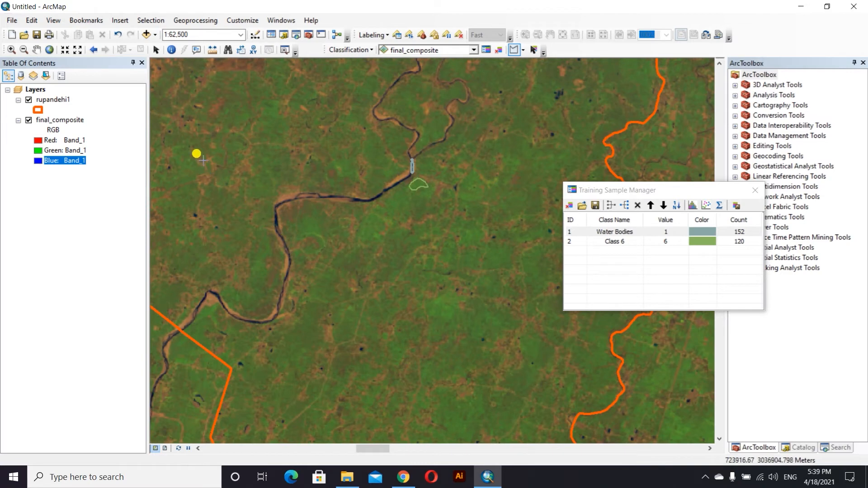
scroll(181, 141, "down", 10)
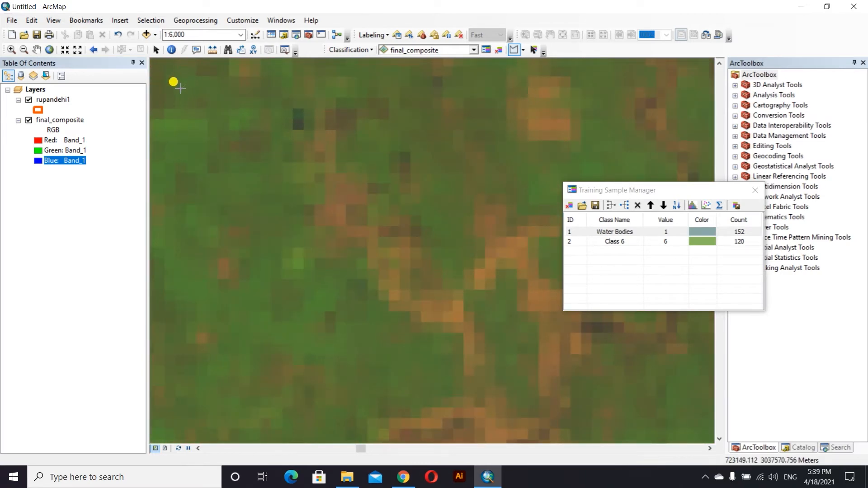
mouse_move(164, 153)
left_mouse_down()
mouse_move(194, 153)
mouse_move(237, 110)
mouse_move(236, 82)
left_mouse_up()
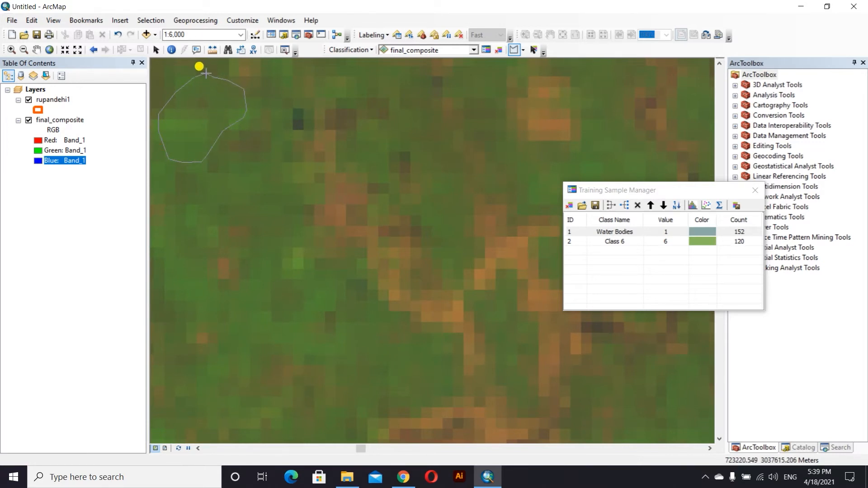
left_click(205, 74)
Draw a roughly circular farmland training sample in the green fields farther north, just below the small dark pond.
scroll(411, 219, "down", 4)
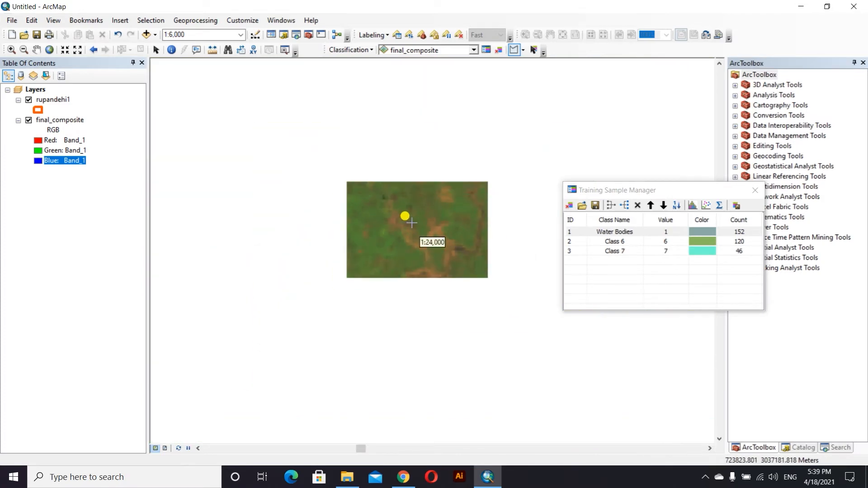
left_click(37, 49)
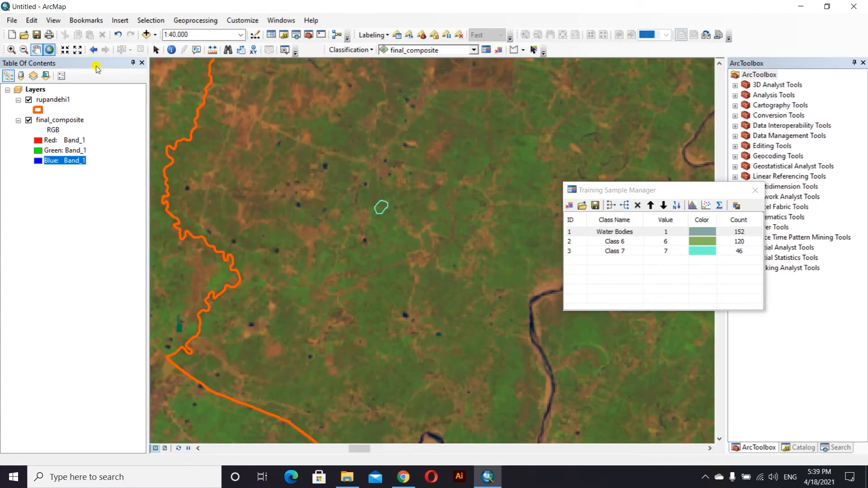
scroll(430, 237, "down", 3)
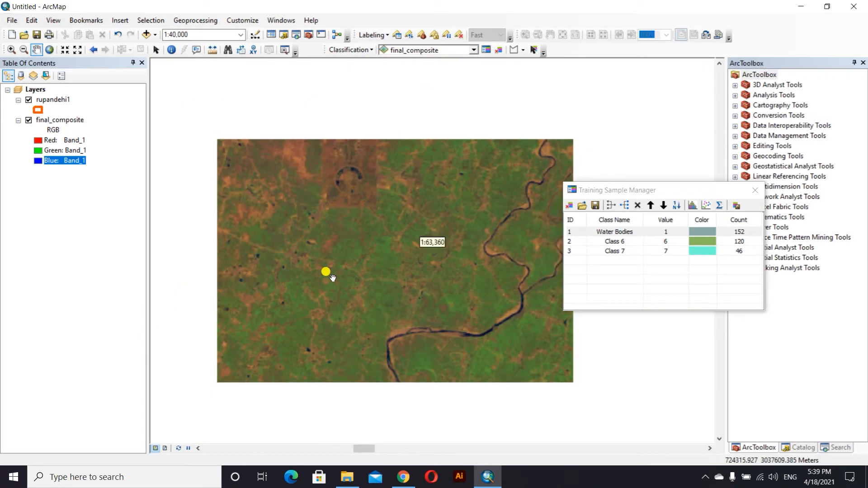
scroll(387, 293, "down", 1)
scroll(415, 302, "down", 1)
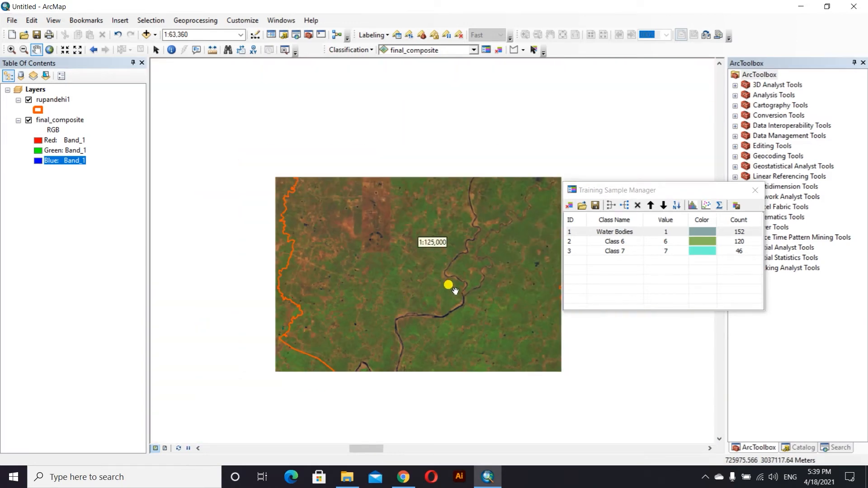
left_click_drag(467, 241, 395, 218)
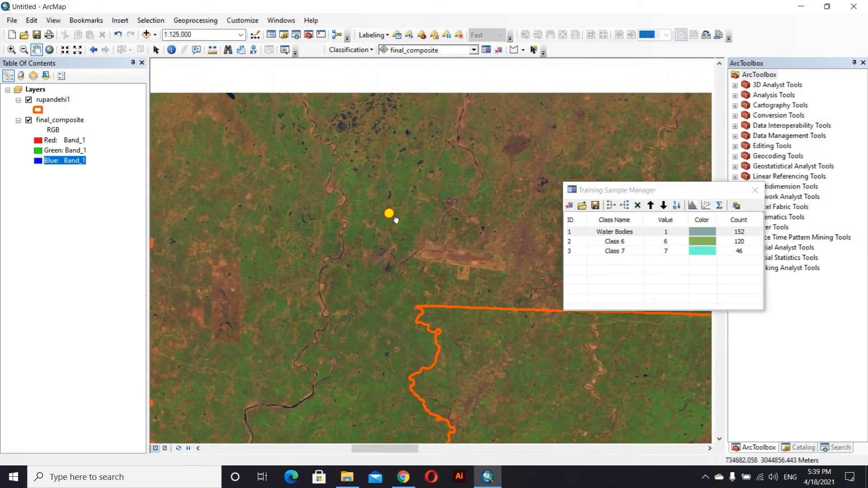
scroll(351, 216, "down", 1)
scroll(348, 208, "up", 10)
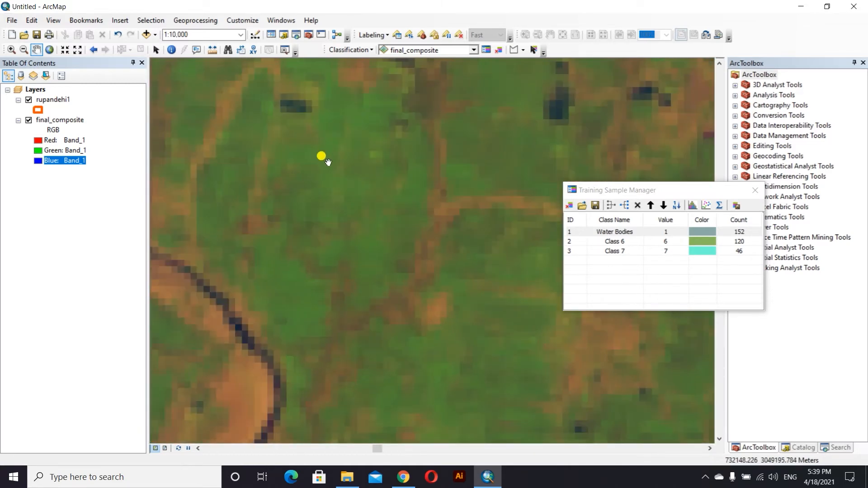
left_click_drag(322, 155, 339, 229)
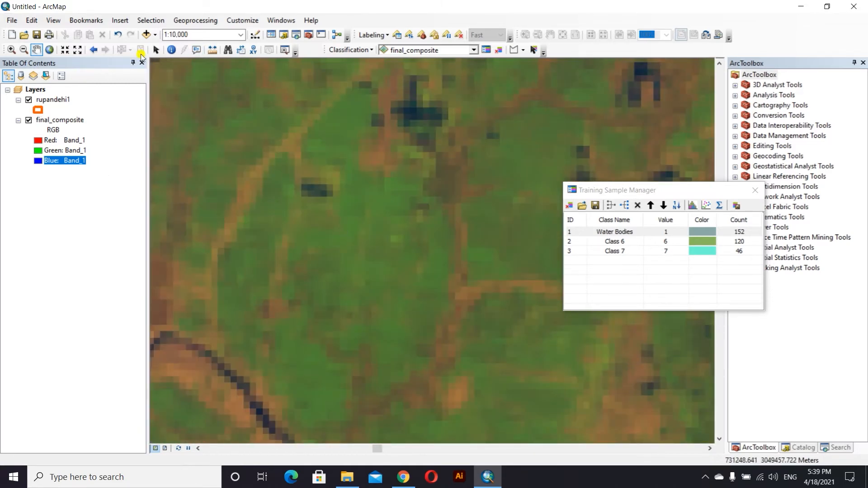
left_click(513, 50)
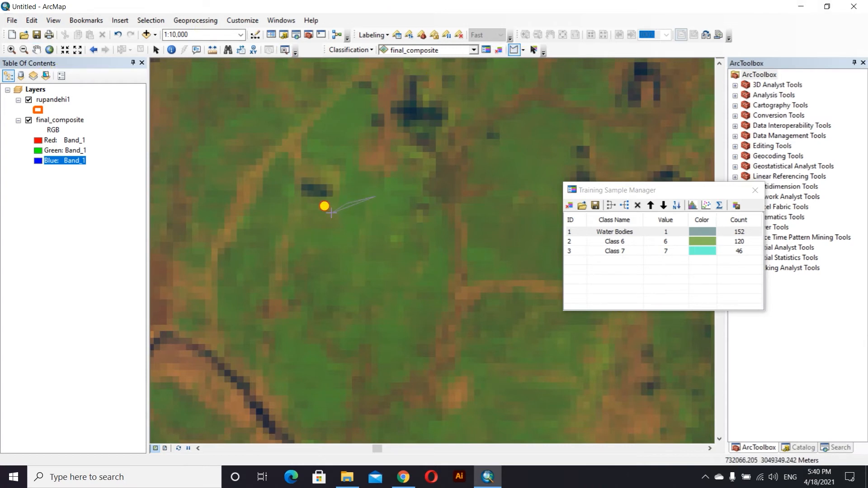
left_click_drag(331, 213, 308, 239)
mouse_move(348, 301)
left_mouse_down()
mouse_move(400, 298)
mouse_move(420, 249)
mouse_move(414, 220)
mouse_move(398, 202)
left_mouse_up()
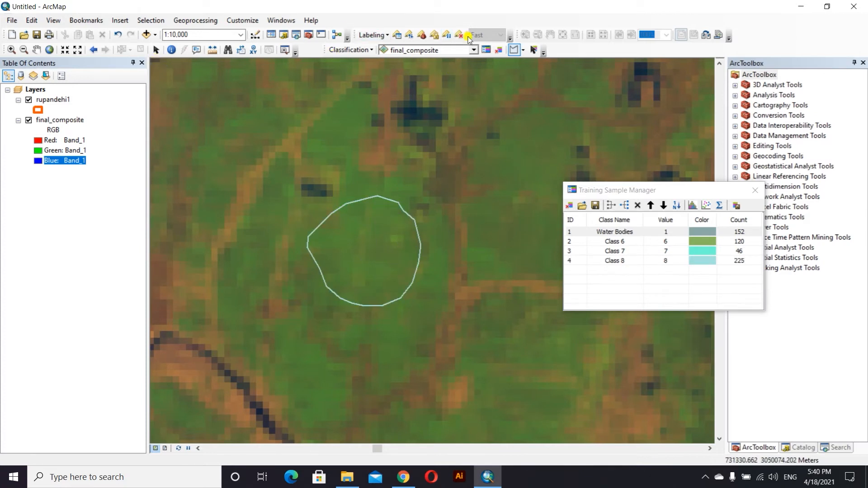
Draw a farmland training sample in the green fields just east of the winding river, north of the district's straight southern boundary.
left_click(37, 49)
scroll(421, 249, "up", 2)
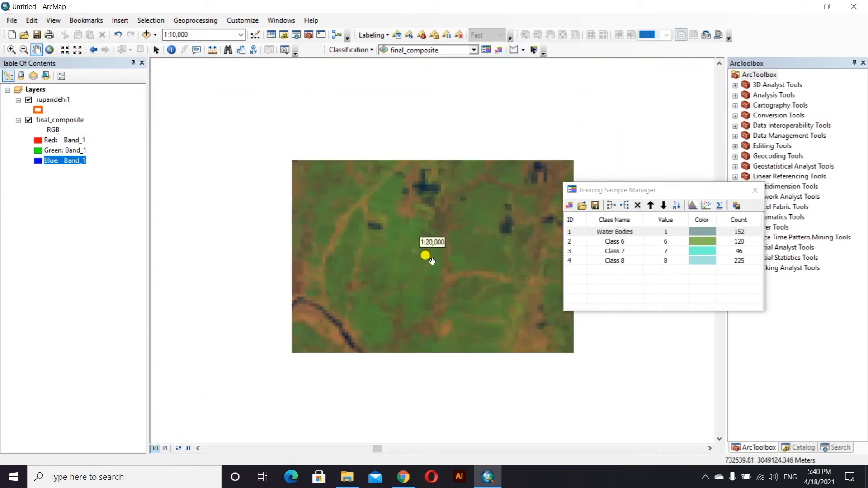
scroll(432, 261, "up", 2)
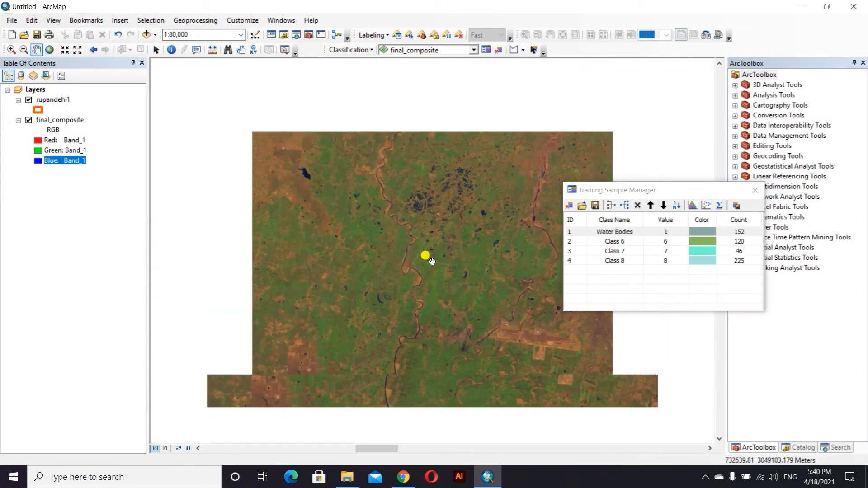
scroll(432, 261, "up", 2)
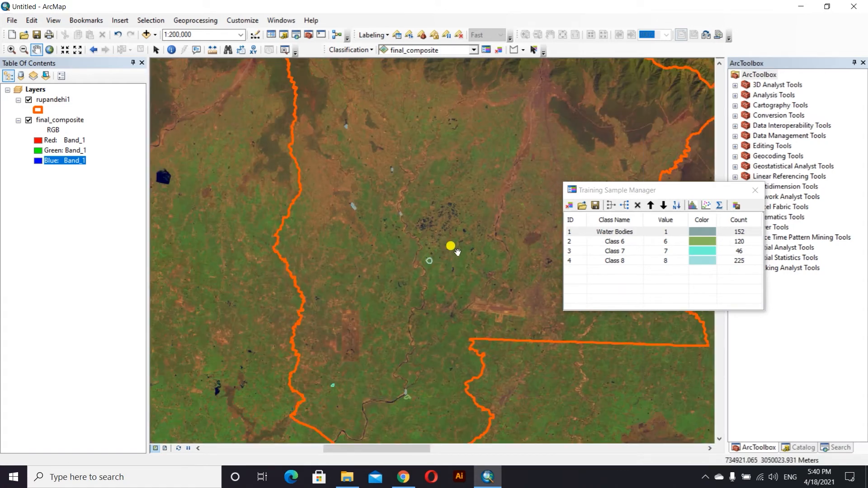
left_click_drag(419, 254, 265, 270)
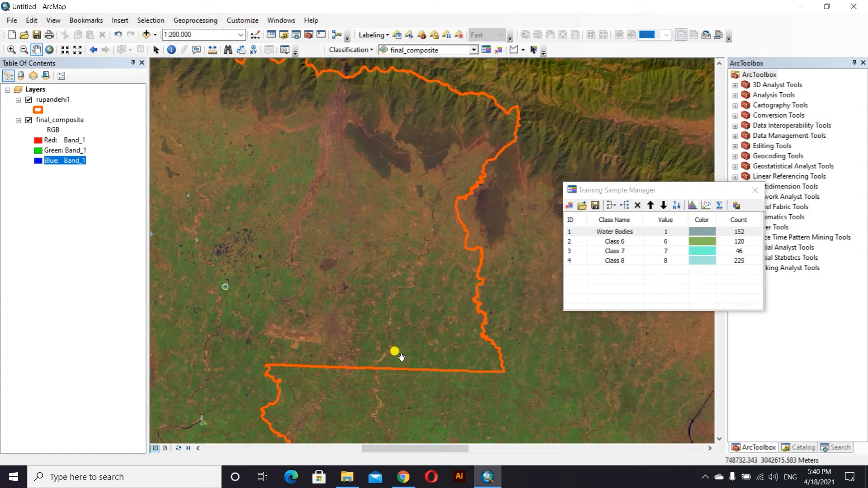
scroll(401, 357, "down", 3)
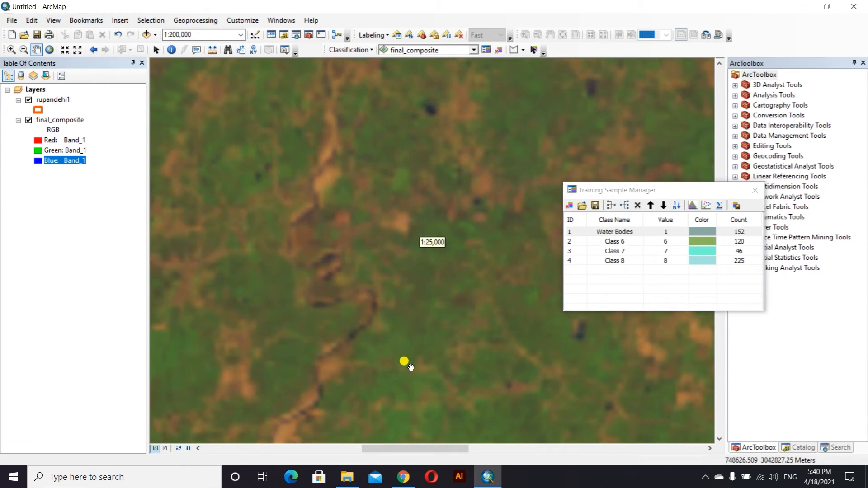
scroll(411, 368, "down", 1)
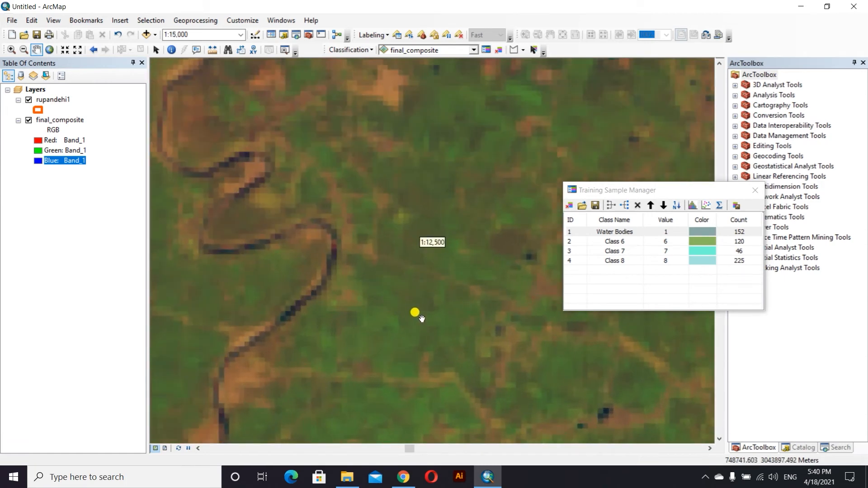
scroll(419, 316, "down", 1)
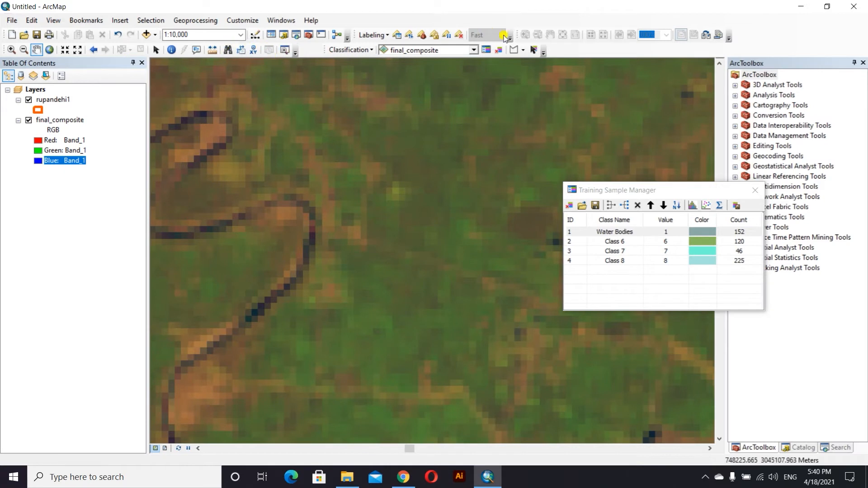
left_click(515, 49)
left_click(401, 245)
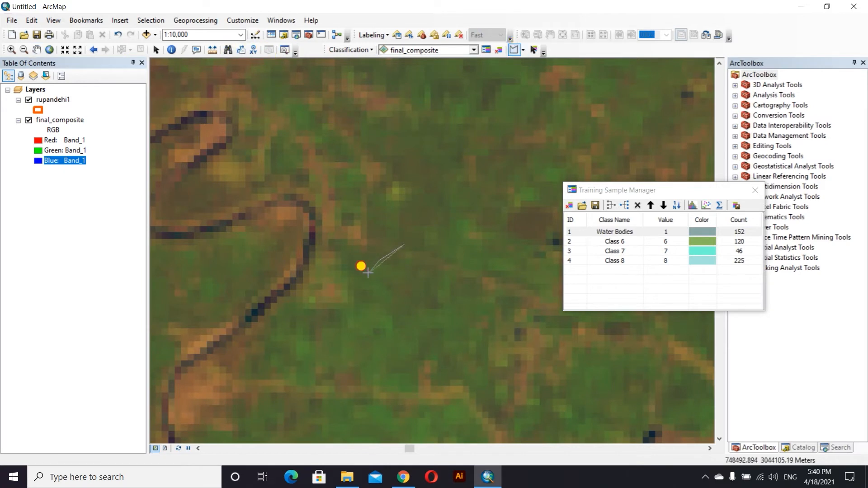
mouse_move(406, 353)
left_mouse_down()
mouse_move(459, 348)
mouse_move(486, 315)
mouse_move(473, 298)
mouse_move(452, 294)
left_mouse_up()
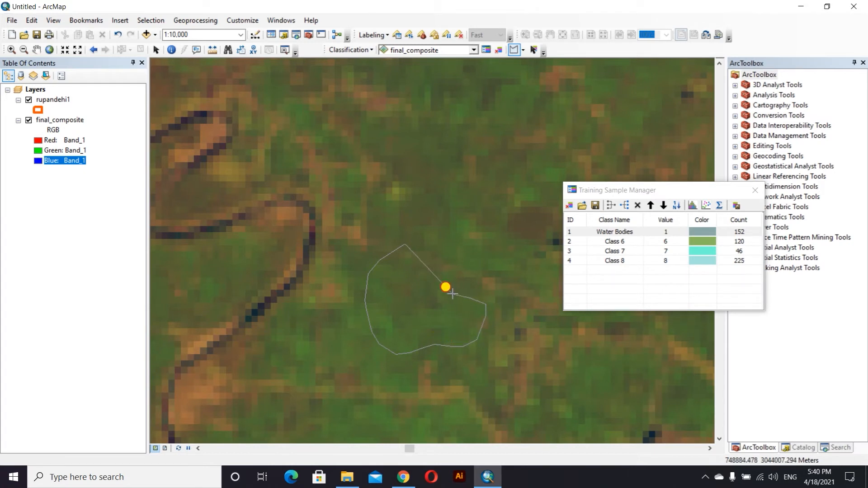
left_click_drag(428, 247, 429, 247)
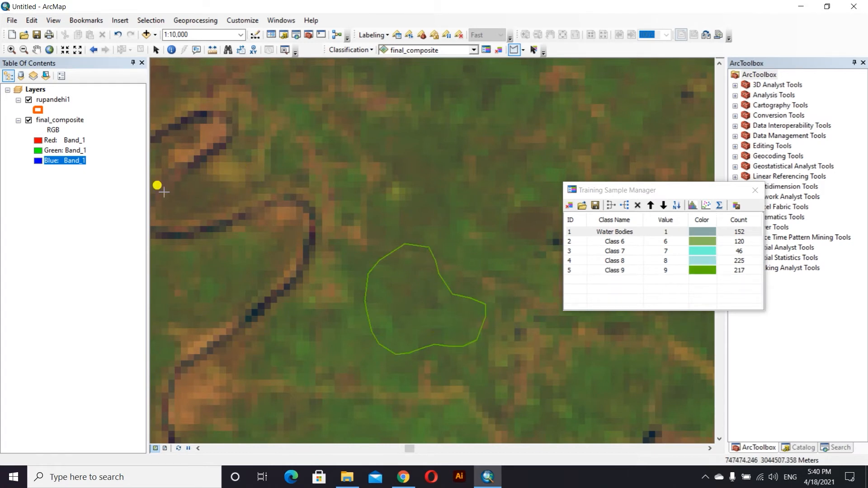
Draw a small crescent-shaped farmland training sample in the northern fields, just south-west of the dark curved water body.
left_click(34, 53)
scroll(249, 229, "down", 5)
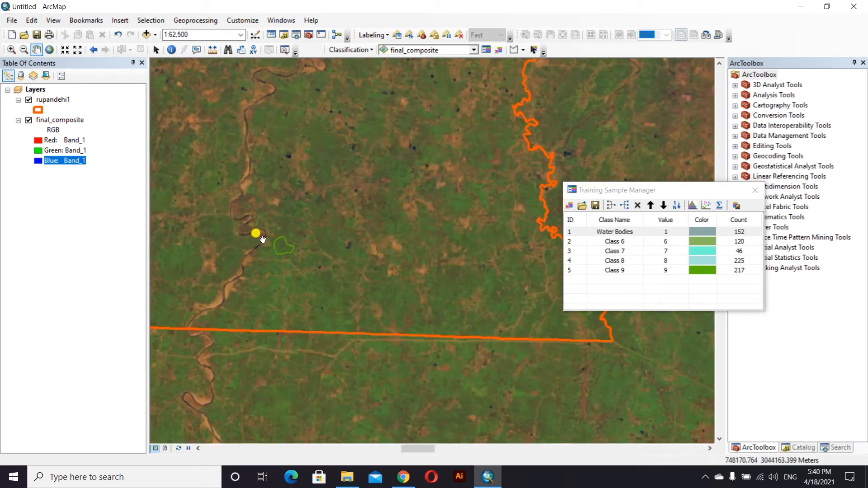
scroll(263, 240, "down", 2)
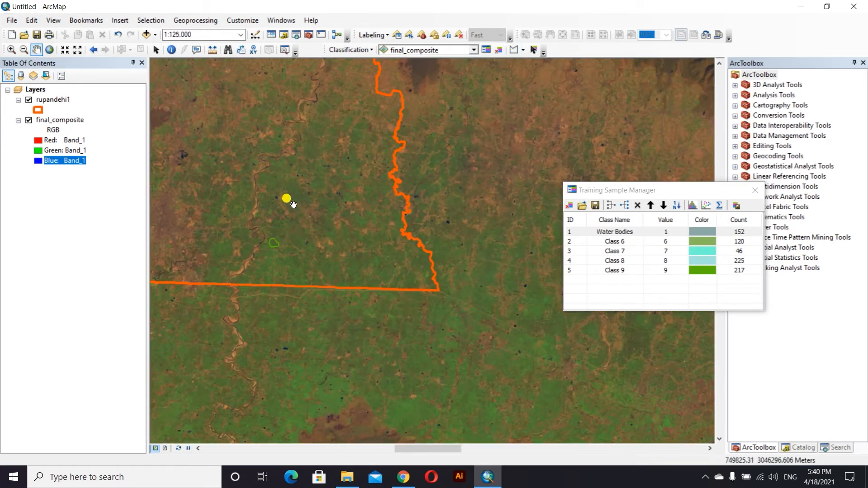
left_click_drag(286, 197, 351, 291)
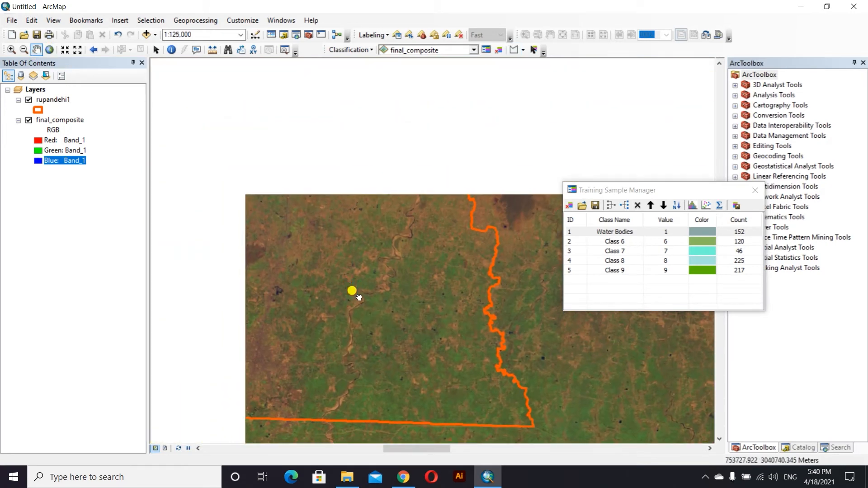
left_click_drag(295, 180, 405, 257)
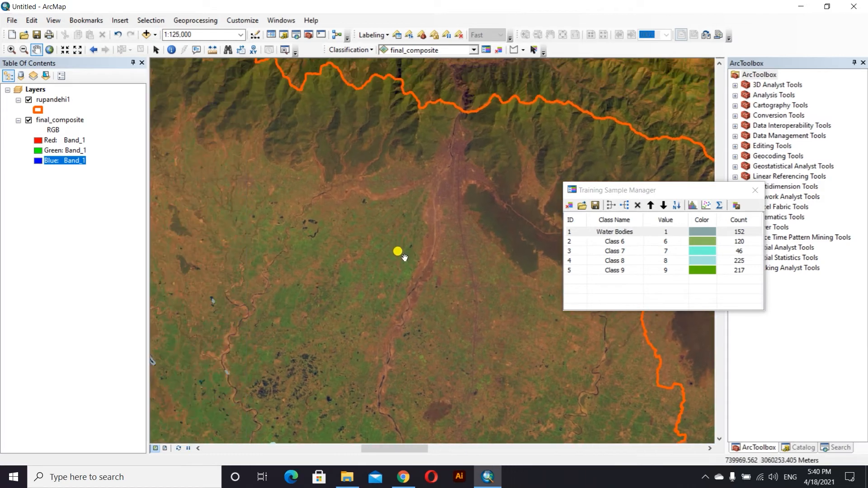
scroll(297, 239, "down", 1)
scroll(301, 242, "up", 3)
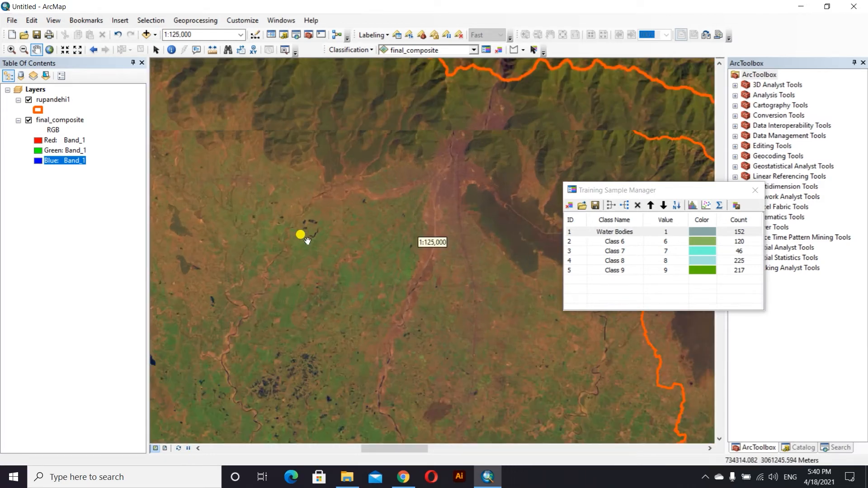
scroll(299, 244, "up", 2)
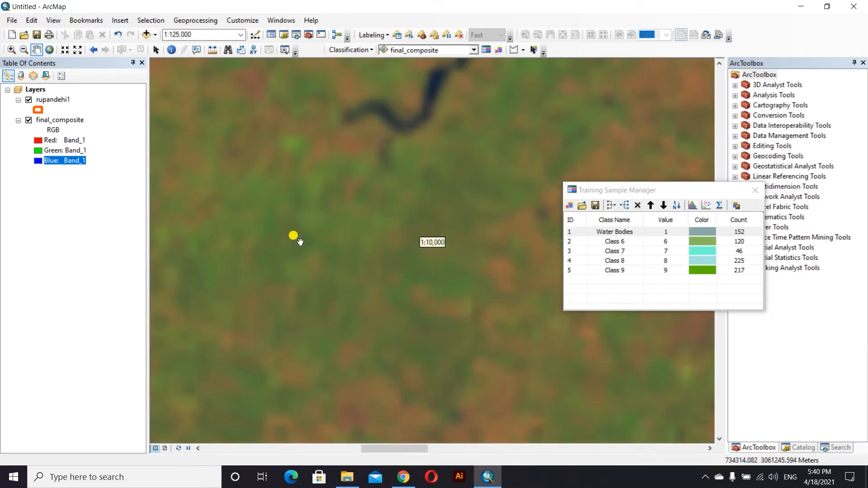
scroll(299, 240, "up", 2)
scroll(304, 197, "up", 1)
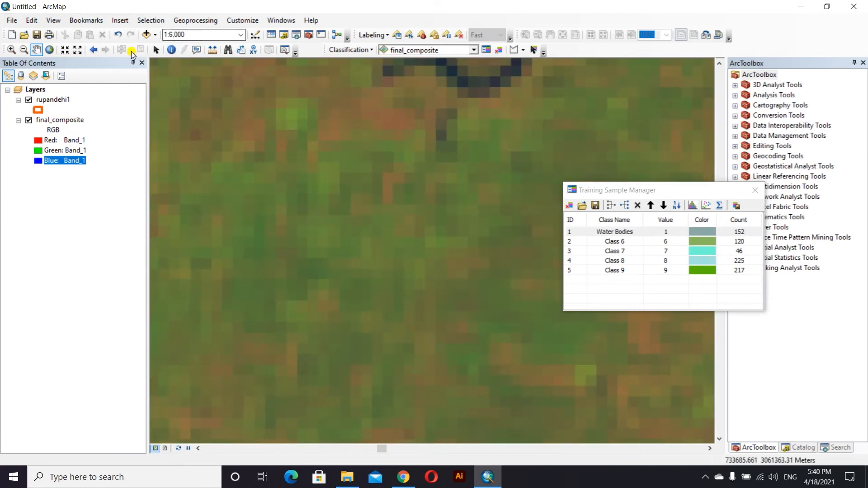
left_click(513, 51)
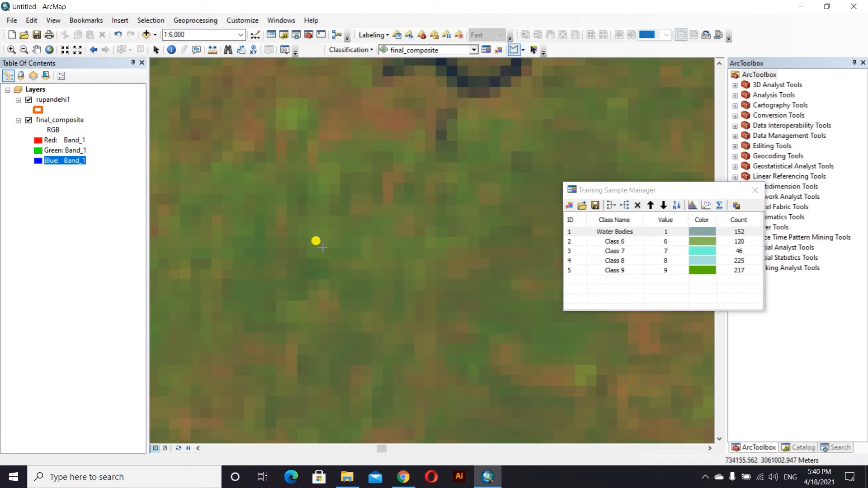
mouse_move(317, 197)
left_mouse_down()
mouse_move(309, 242)
mouse_move(343, 263)
mouse_move(361, 255)
mouse_move(385, 226)
mouse_move(380, 217)
mouse_move(345, 231)
mouse_move(337, 213)
mouse_move(349, 190)
mouse_move(342, 161)
left_mouse_up()
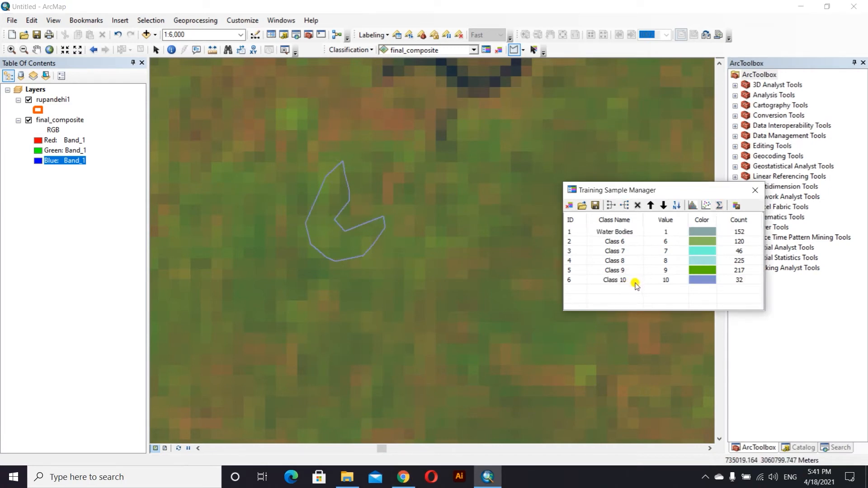
Merge the training samples Class 6 through Class 10 into one class and name it Agricultural Land.
left_click_drag(636, 285, 630, 247)
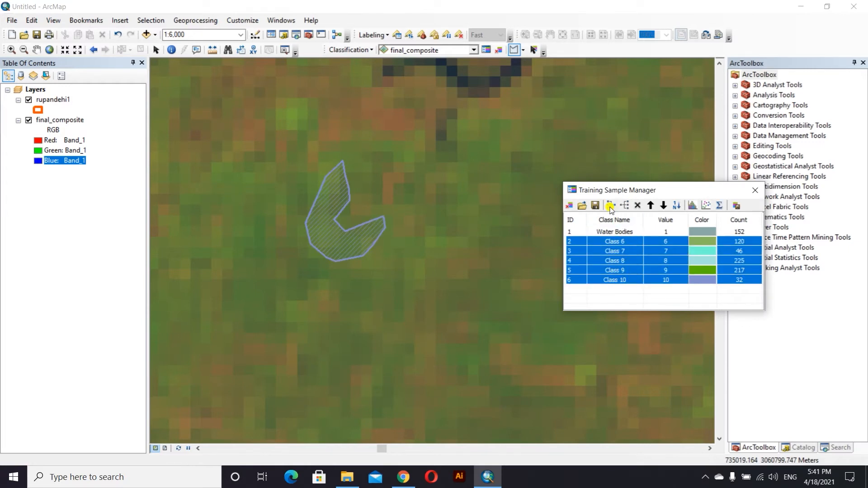
left_click(610, 206)
double_click(616, 237)
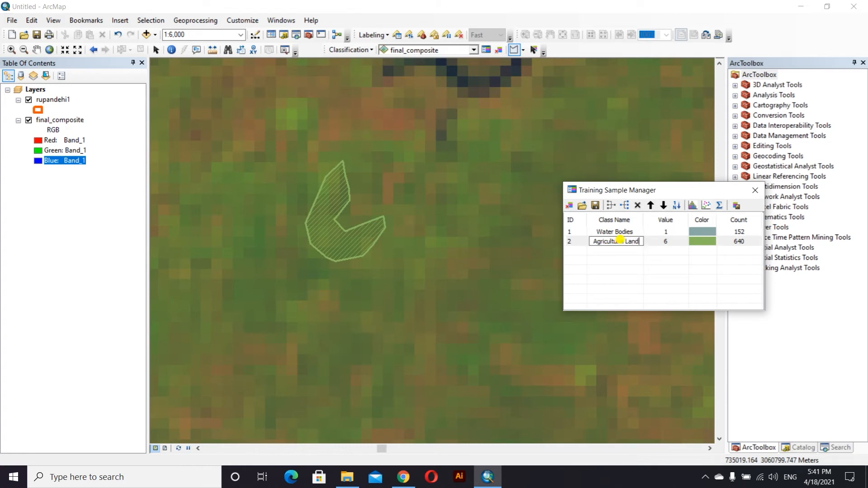
left_click(658, 244)
Set the Water Bodies class colour to dark blue and the Agricultural Land class colour to yellow-green.
left_click(699, 232)
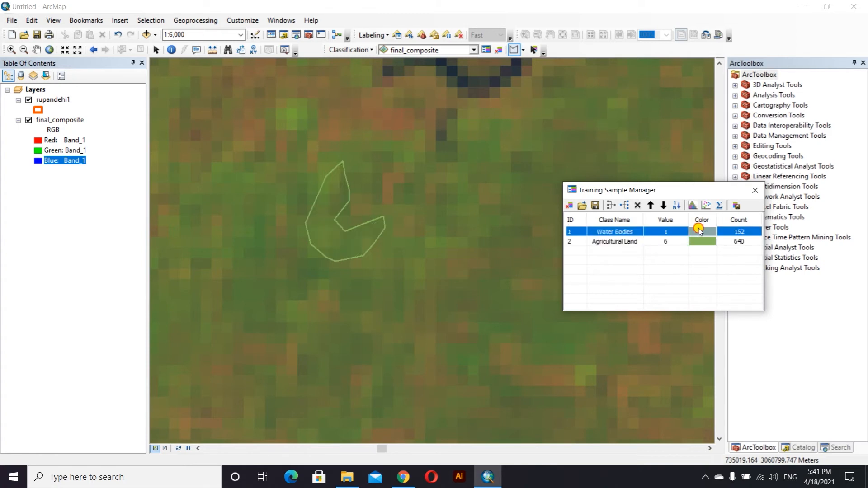
left_click(699, 232)
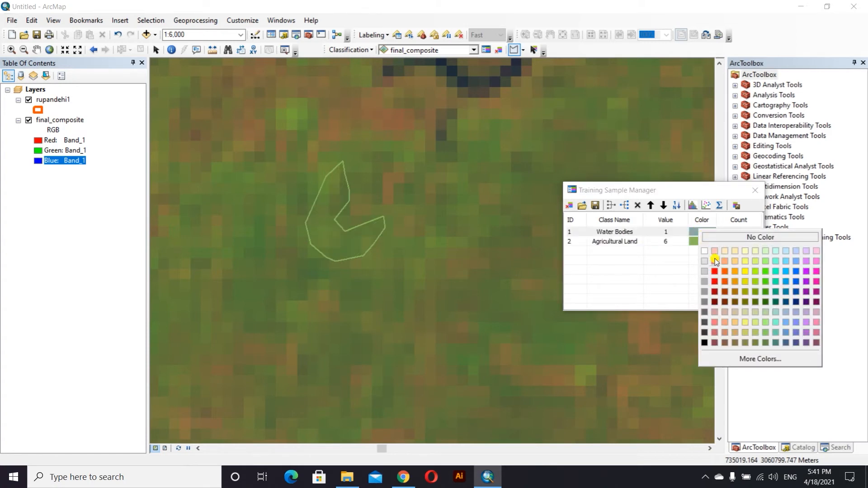
left_click(796, 292)
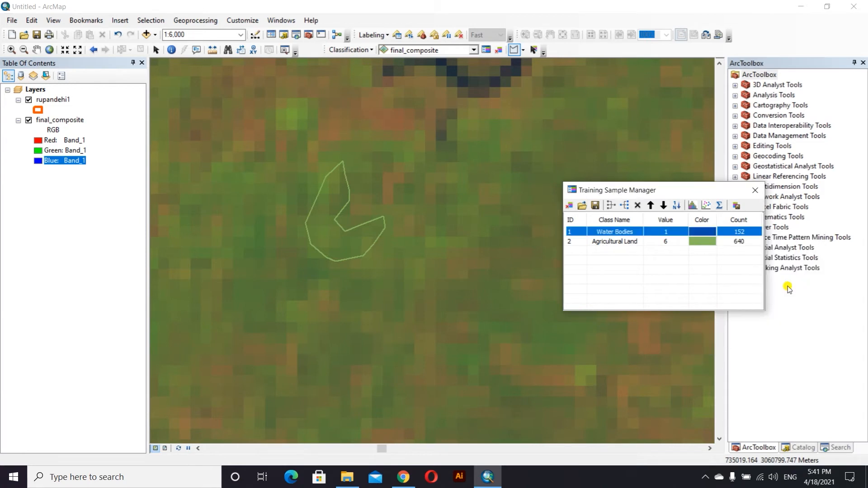
left_click(710, 242)
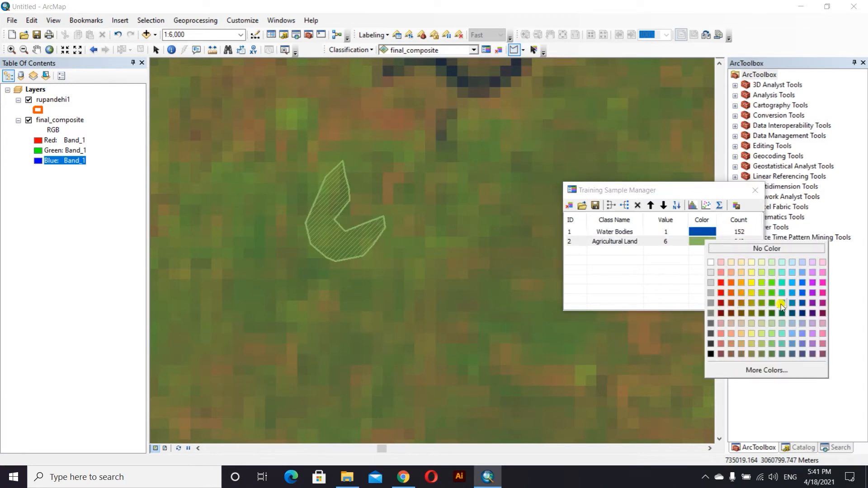
left_click(761, 293)
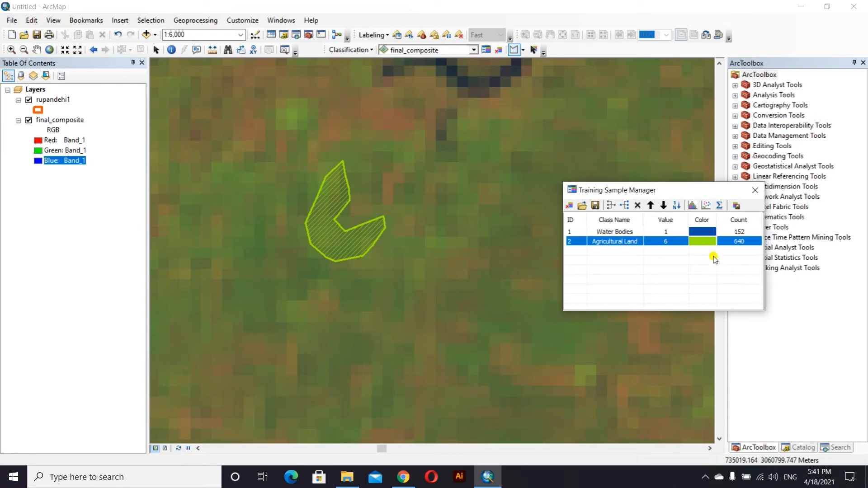
Switch to the Landsat 8 band combinations page in Chrome and look up the Healthy Vegetation combination.
scroll(345, 259, "up", 5)
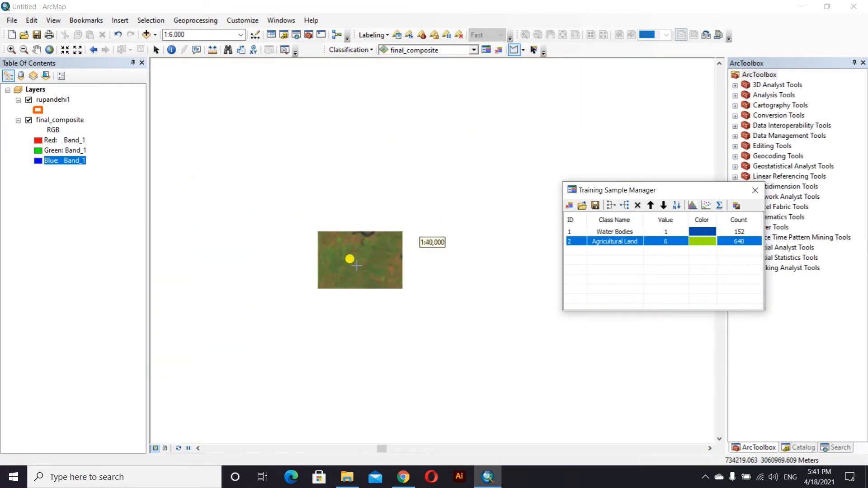
scroll(349, 259, "up", 2)
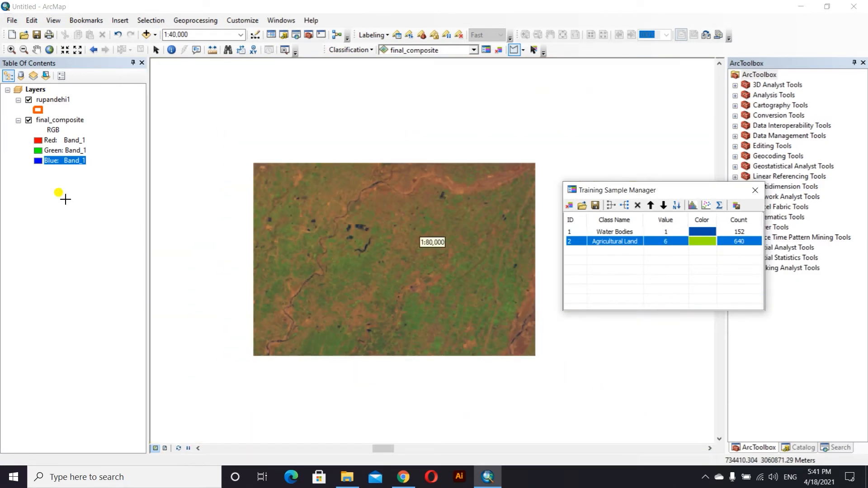
scroll(375, 244, "up", 3)
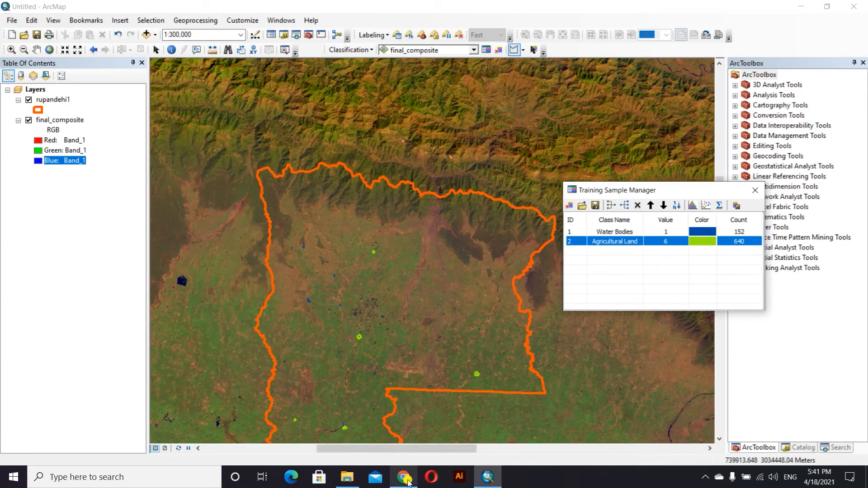
left_click(403, 477)
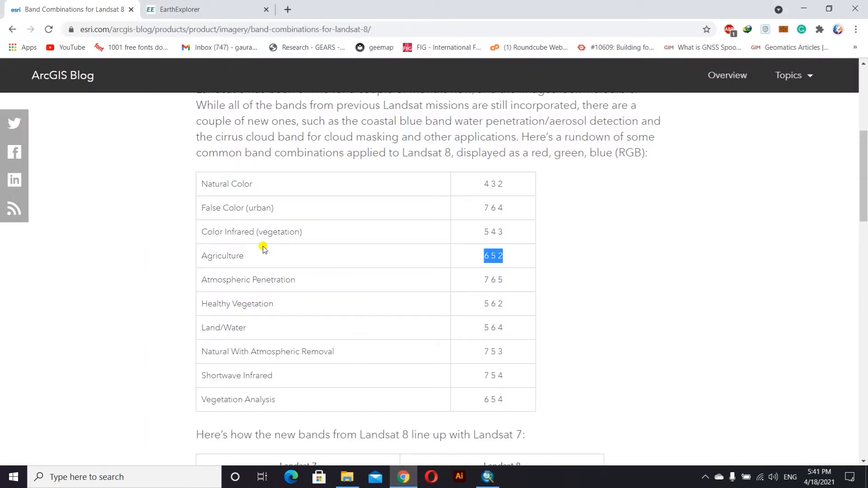
left_click(232, 288)
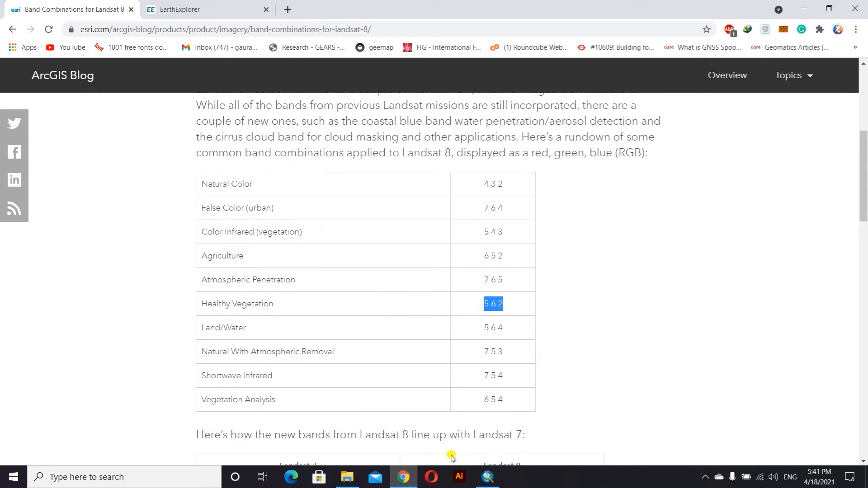
Return to ArcMap and assign the fifth band to the red channel and the sixth band to the green channel of final_composite.
left_click(487, 477)
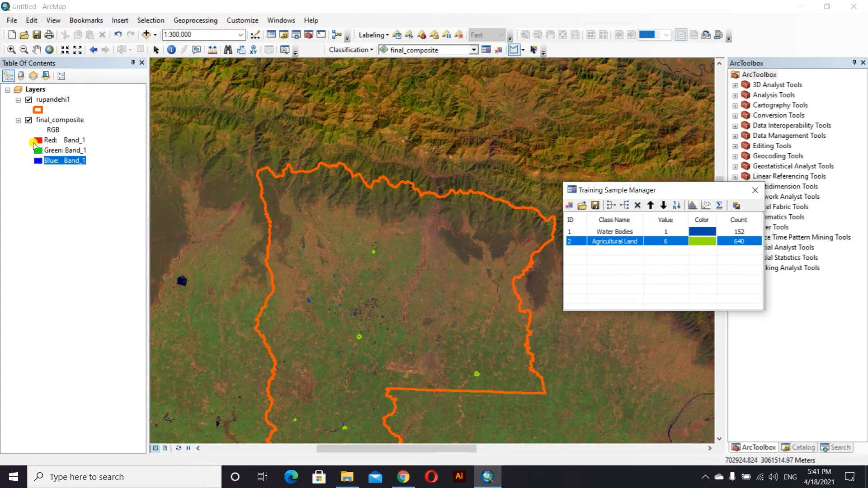
left_click(35, 142)
left_click(68, 215)
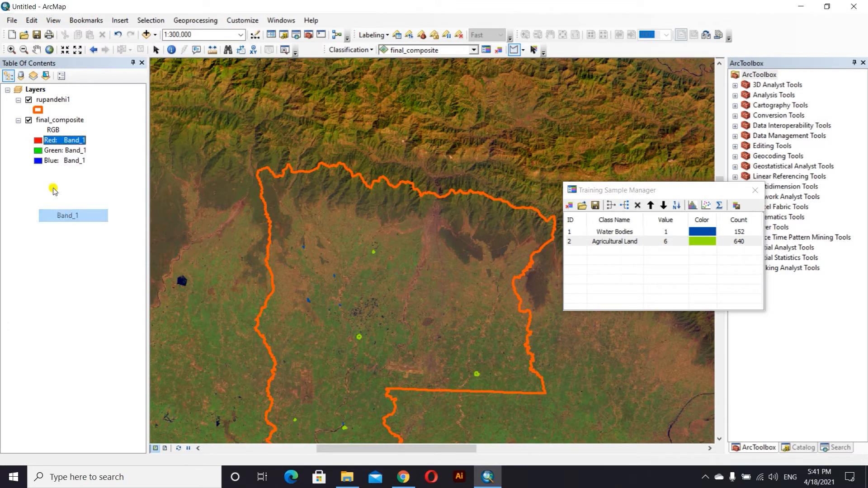
left_click(65, 150)
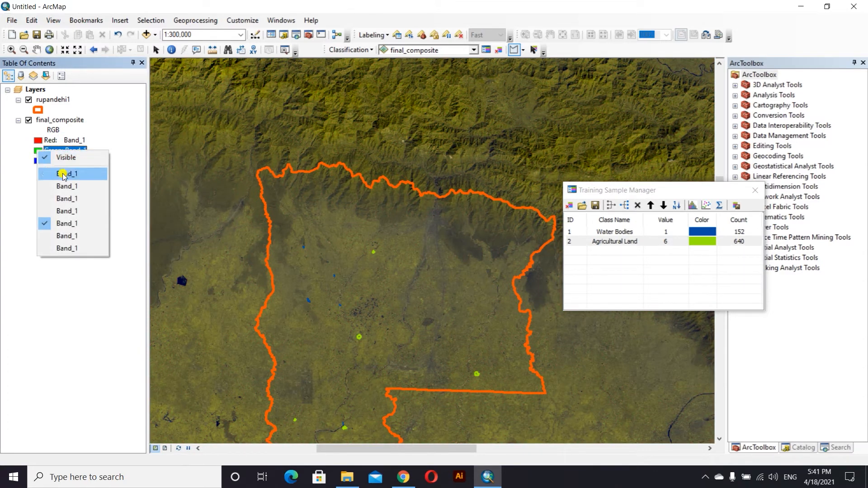
left_click(59, 235)
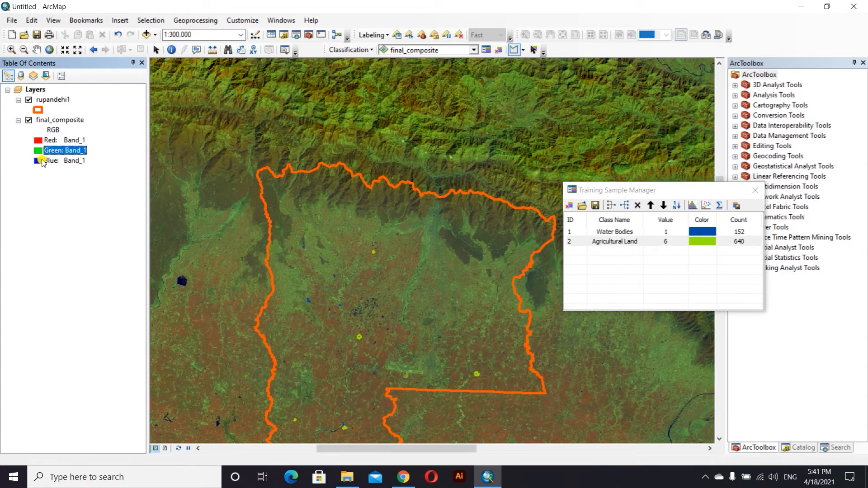
Assign the second band to the blue channel of final_composite.
left_click(63, 161)
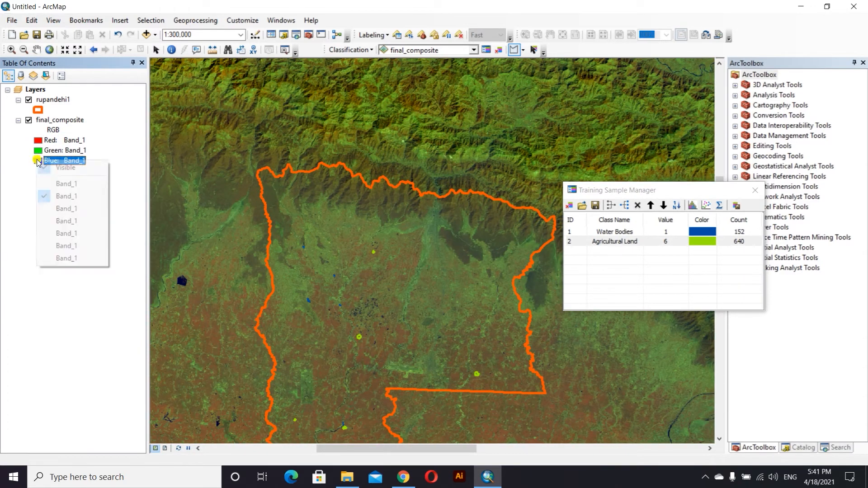
left_click(56, 196)
Draw an elongated training sample polygon over the large dark forest patch east of the river fan, south of the foothills.
scroll(378, 233, "up", 2)
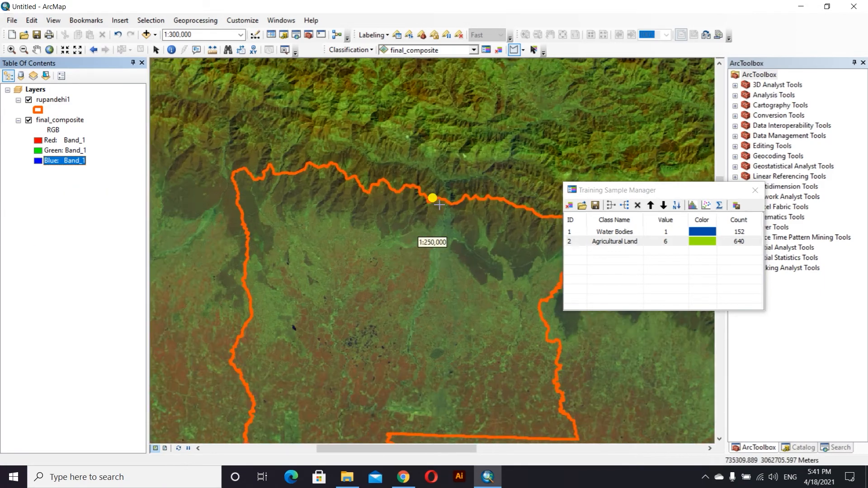
scroll(439, 205, "up", 3)
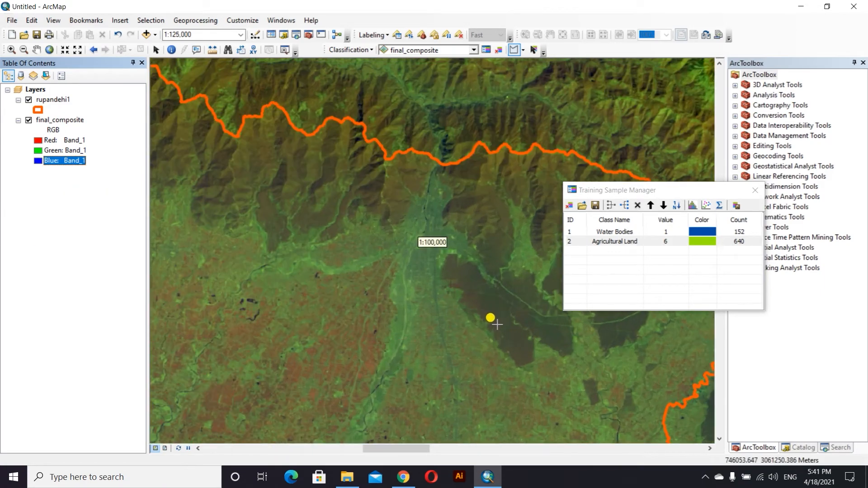
scroll(485, 311, "up", 3)
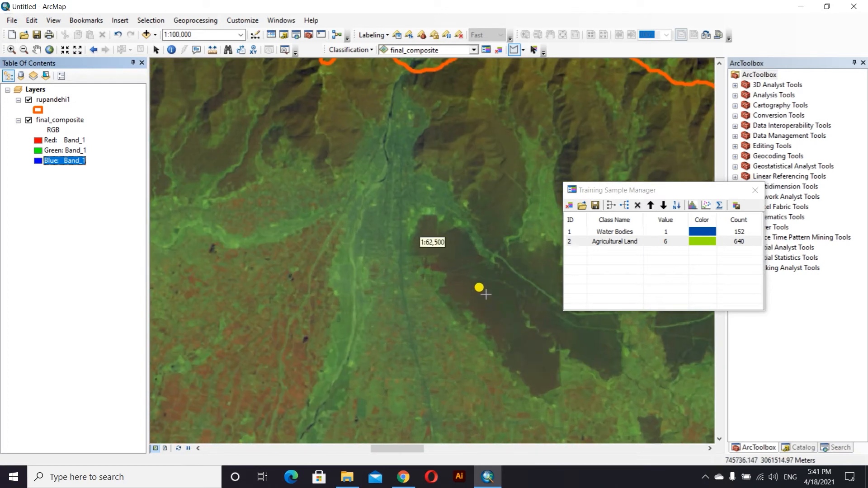
scroll(468, 271, "up", 2)
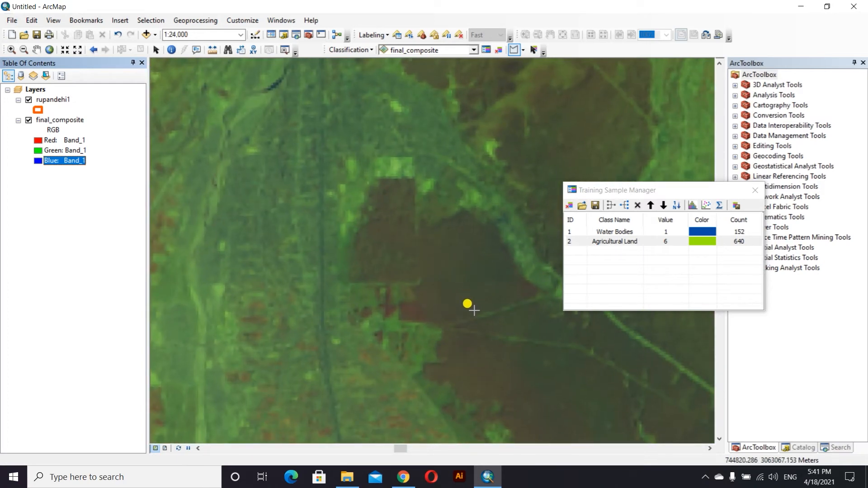
scroll(466, 310, "down", 2)
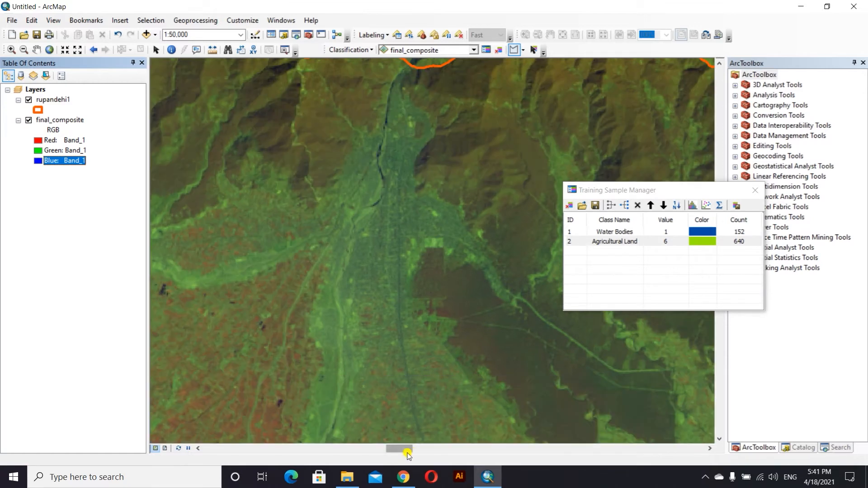
left_click_drag(407, 451, 414, 451)
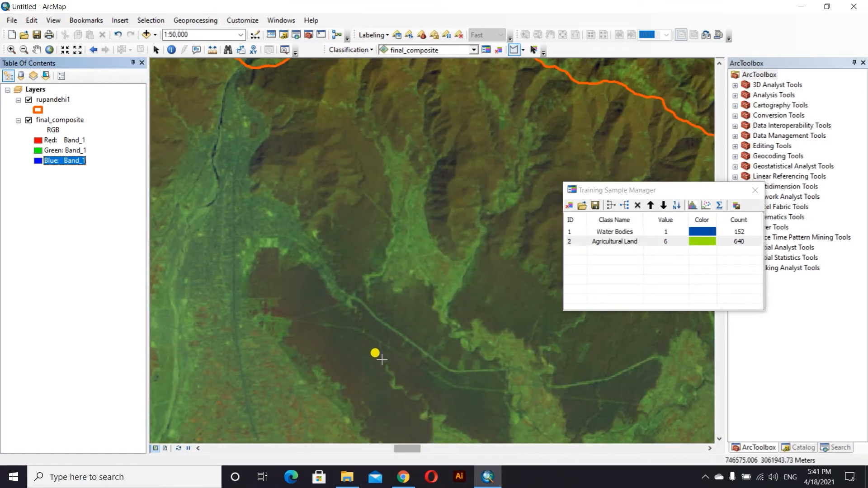
scroll(357, 348, "up", 2)
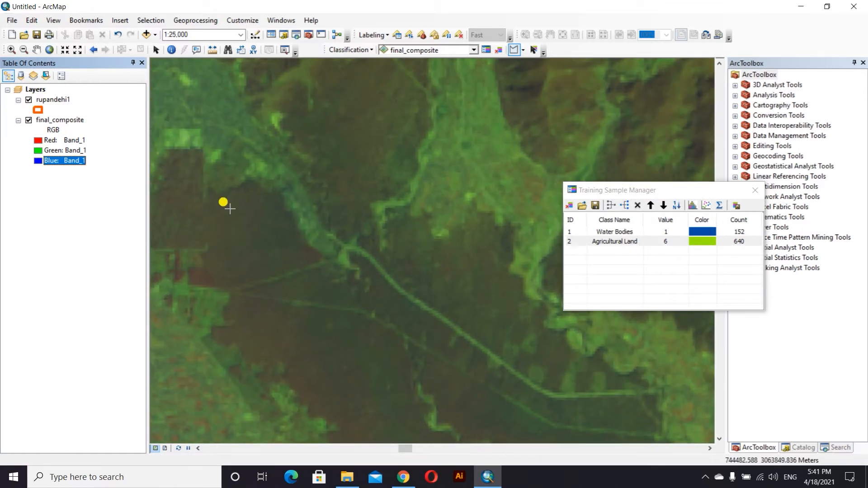
left_click(206, 222)
left_click(239, 281)
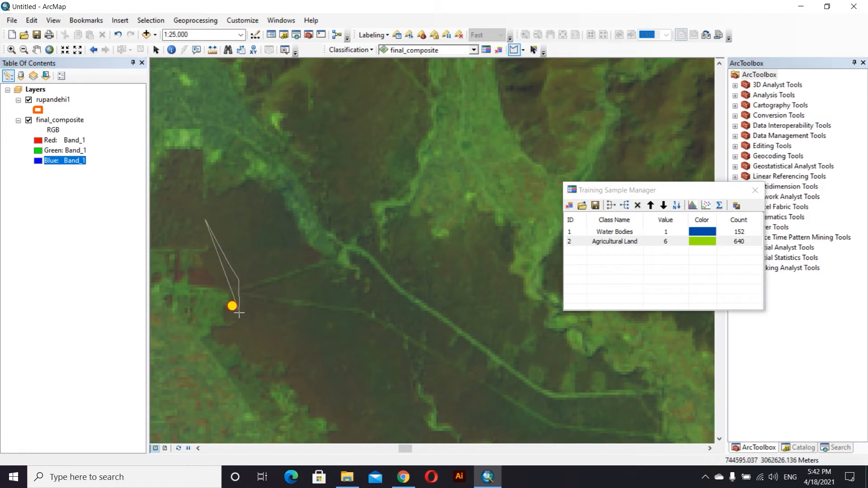
left_click(240, 313)
left_click(248, 329)
left_click(343, 399)
left_click(364, 425)
left_click(383, 427)
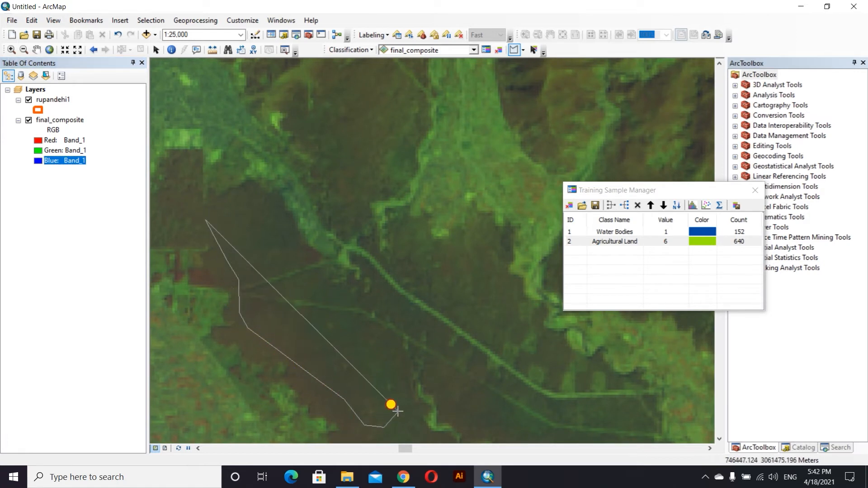
left_click(399, 410)
left_click(400, 390)
left_click(371, 344)
left_click(337, 308)
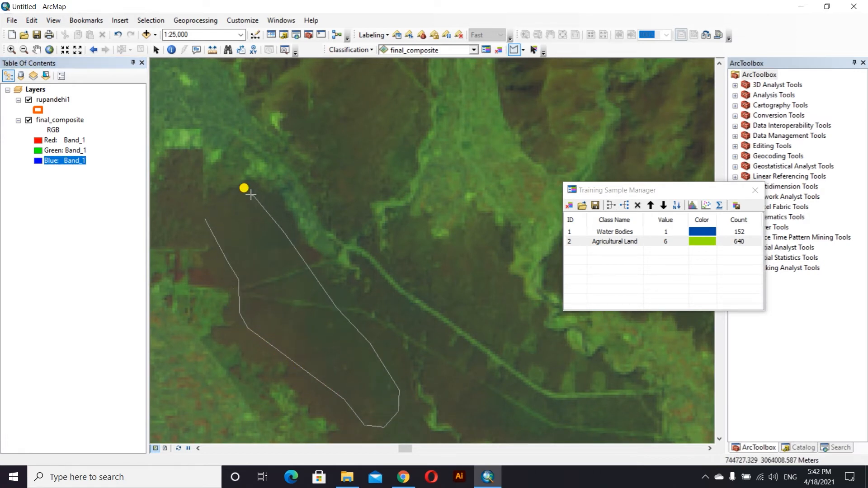
double_click(231, 196)
Draw a narrow training sample polygon over the dark vegetated strip in the foothills west of the river fan.
scroll(407, 322, "down", 3)
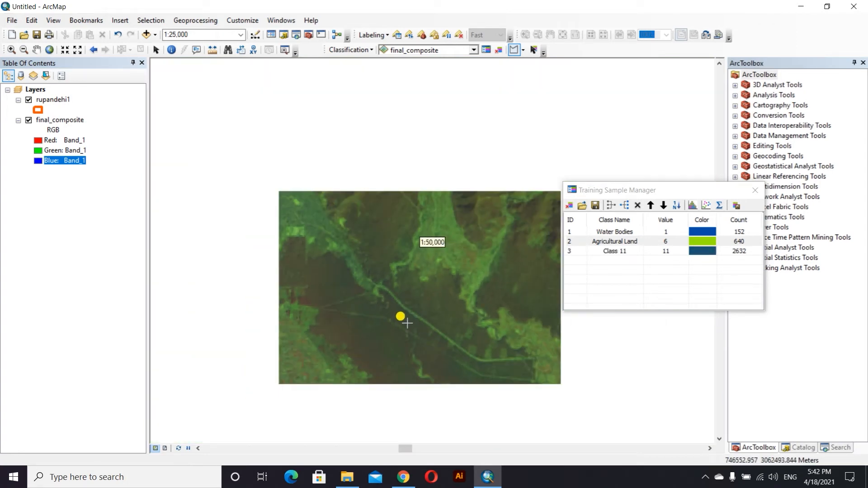
scroll(214, 229, "down", 2)
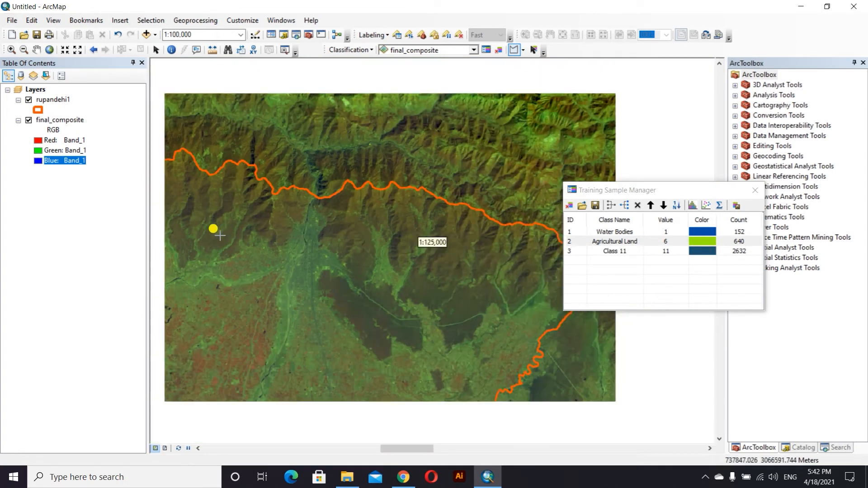
scroll(175, 230, "up", 4)
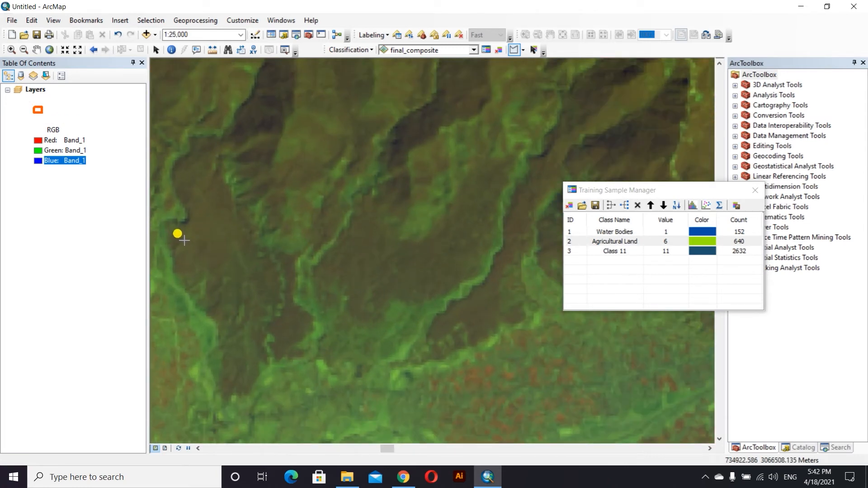
mouse_move(219, 299)
left_mouse_down()
mouse_move(230, 368)
mouse_move(246, 374)
mouse_move(272, 299)
mouse_move(220, 201)
left_mouse_up()
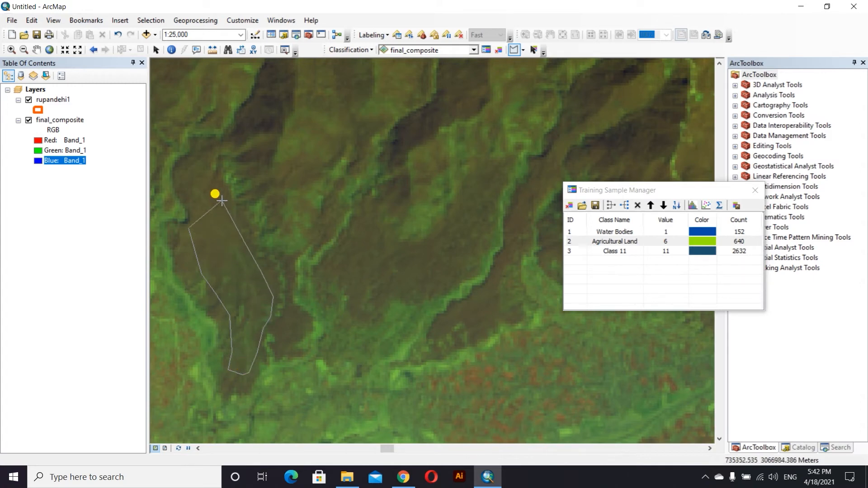
Draw a small triangular training sample over the dark foothill patch just east of the narrow strip sample.
scroll(373, 279, "down", 3)
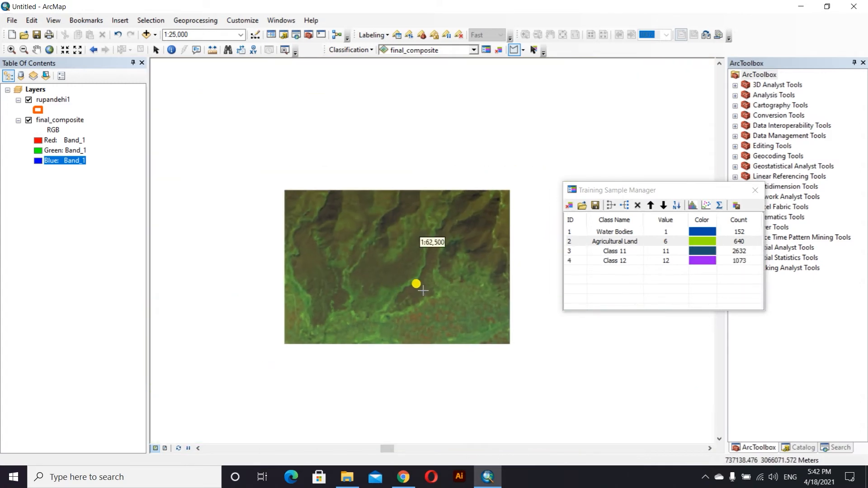
scroll(417, 287, "up", 3)
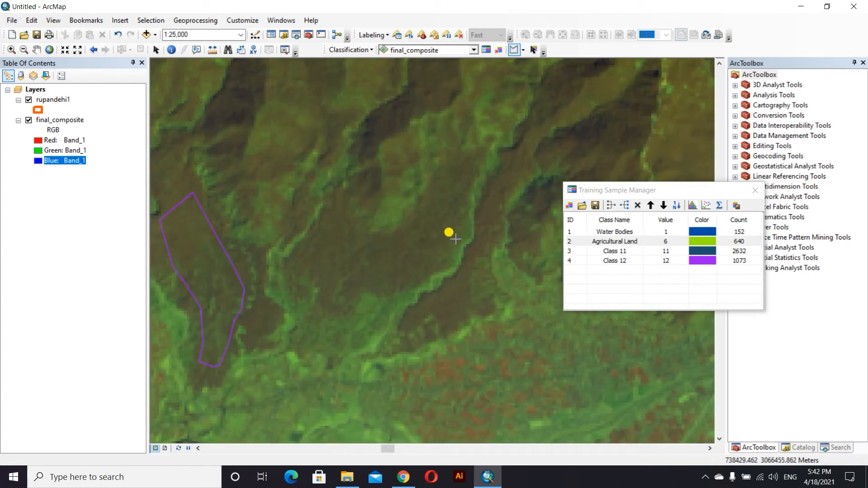
mouse_move(454, 278)
left_mouse_down()
mouse_move(406, 319)
mouse_move(441, 311)
mouse_move(450, 318)
mouse_move(465, 306)
mouse_move(465, 282)
left_mouse_up()
Draw a training sample polygon inside the isolated dark green patch in the plains east of the pond cluster.
scroll(458, 326, "up", 5)
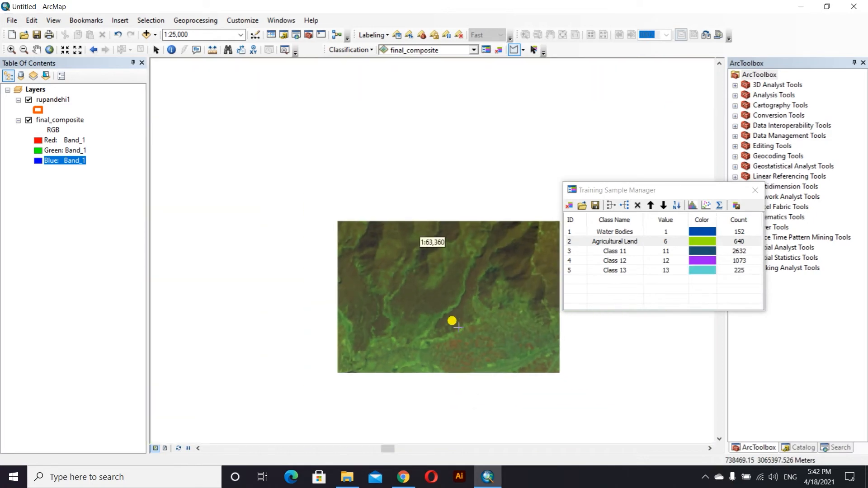
scroll(458, 335, "up", 2)
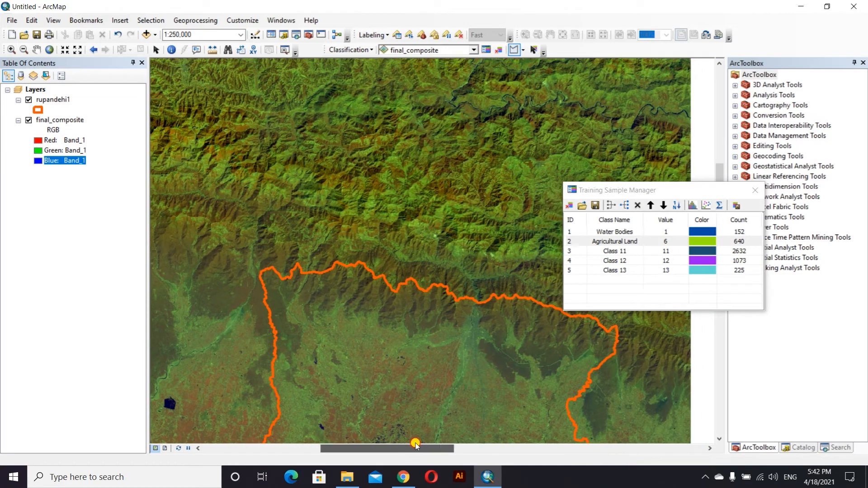
left_click_drag(416, 446, 420, 445)
scroll(411, 354, "up", 1)
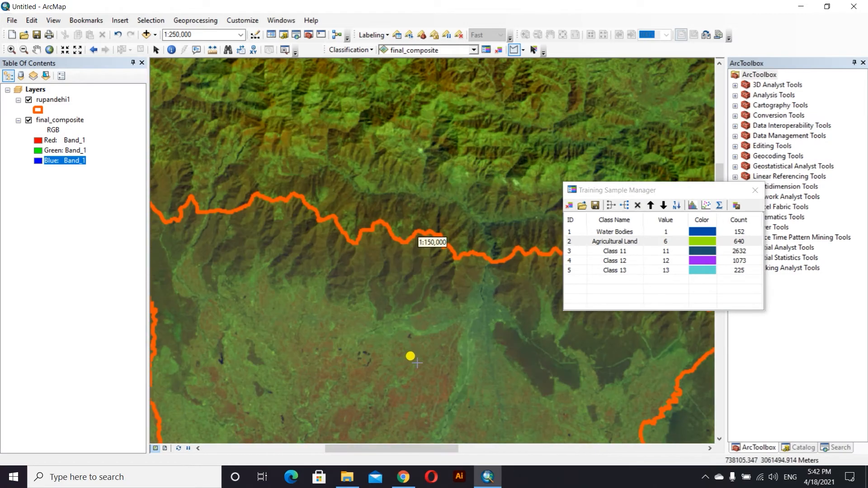
left_click_drag(721, 168, 719, 190)
scroll(447, 315, "down", 3)
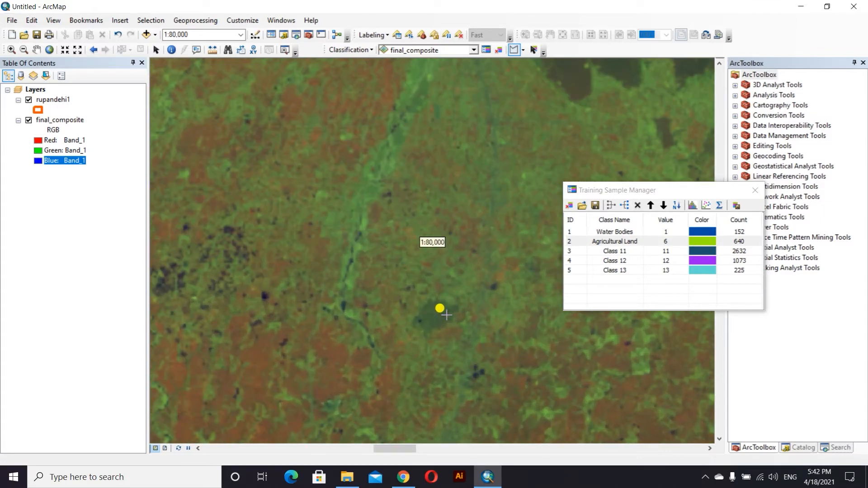
scroll(446, 315, "down", 2)
scroll(439, 320, "down", 3)
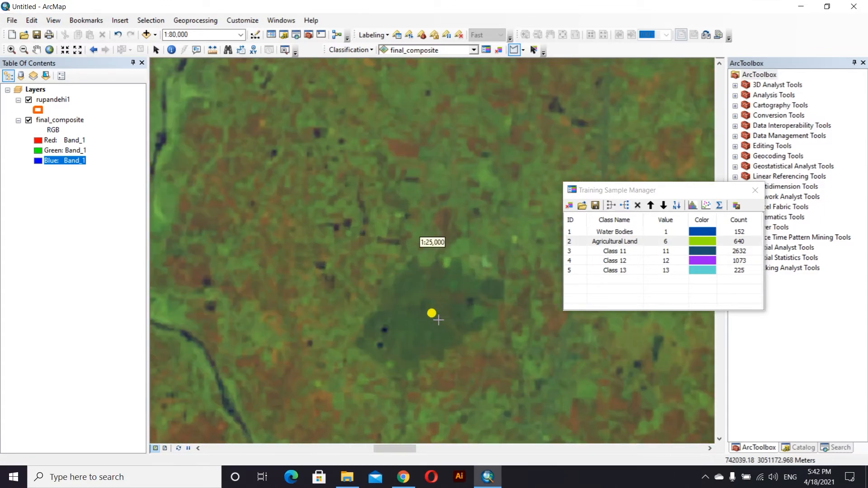
scroll(398, 281, "down", 1)
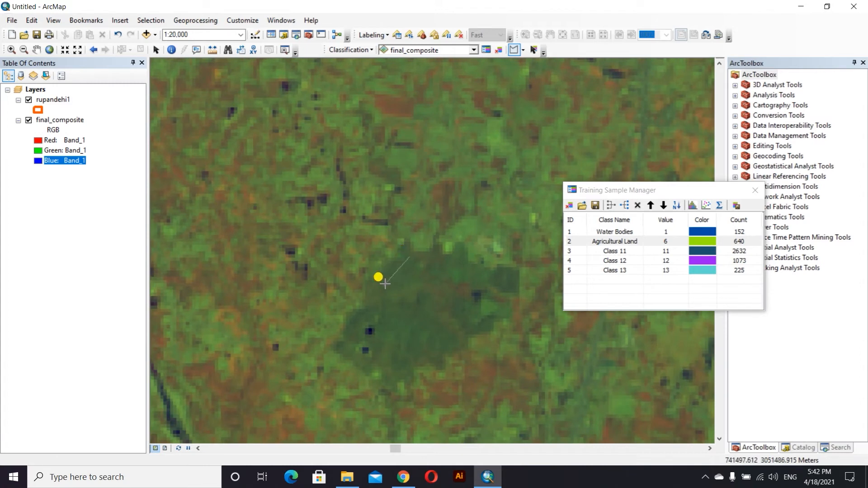
left_click(357, 306)
left_click(388, 322)
left_click(398, 339)
left_click(410, 347)
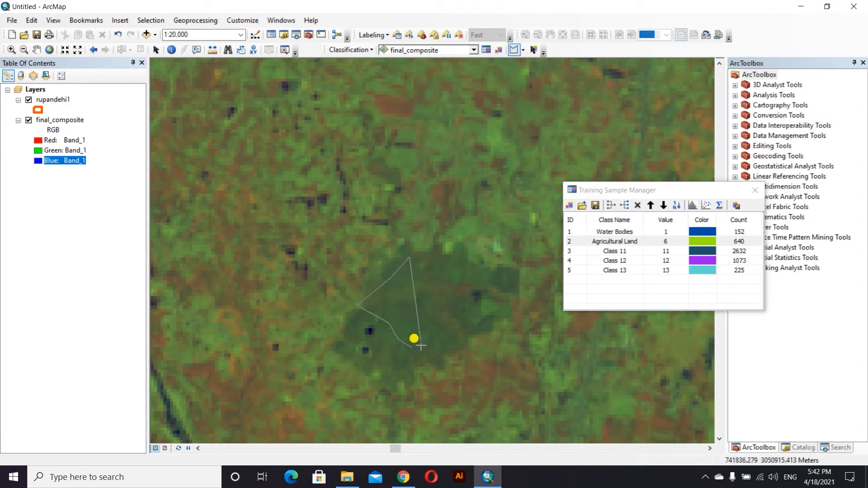
left_click(422, 346)
left_click(435, 334)
left_click(439, 319)
left_click(440, 302)
double_click(440, 261)
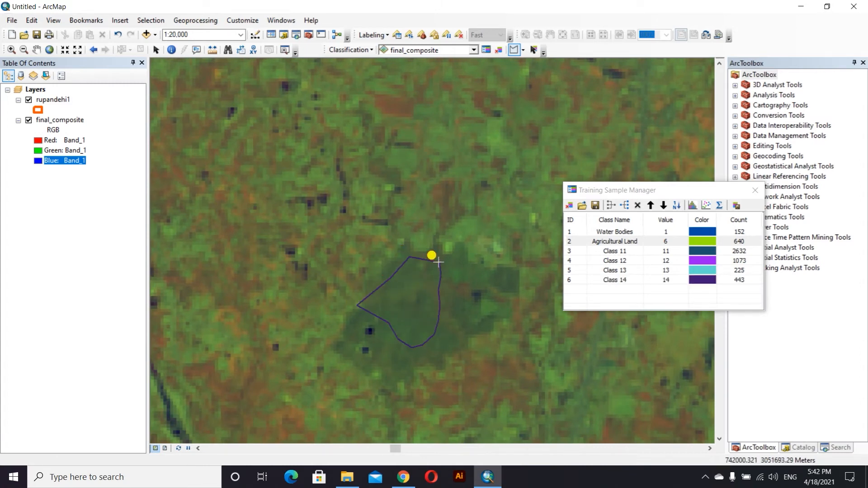
Draw a training sample polygon over the dark forest along the district's western boundary, beside the light green clearing.
scroll(438, 352, "up", 5)
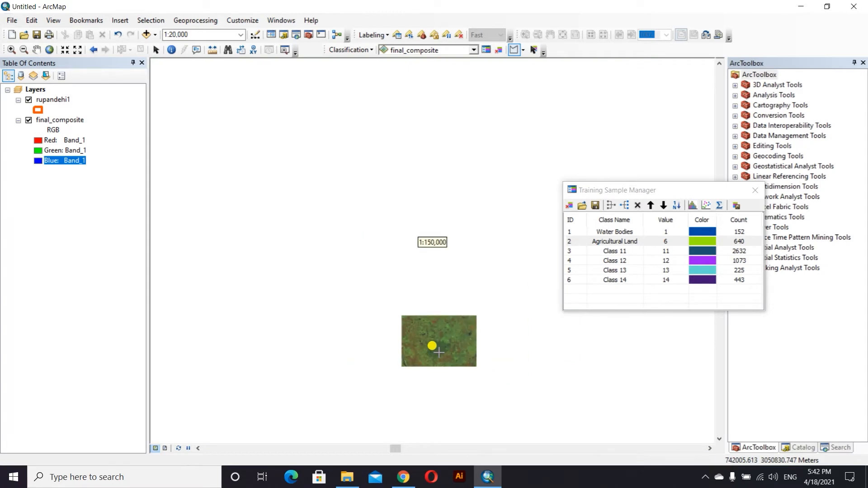
scroll(432, 346, "up", 1)
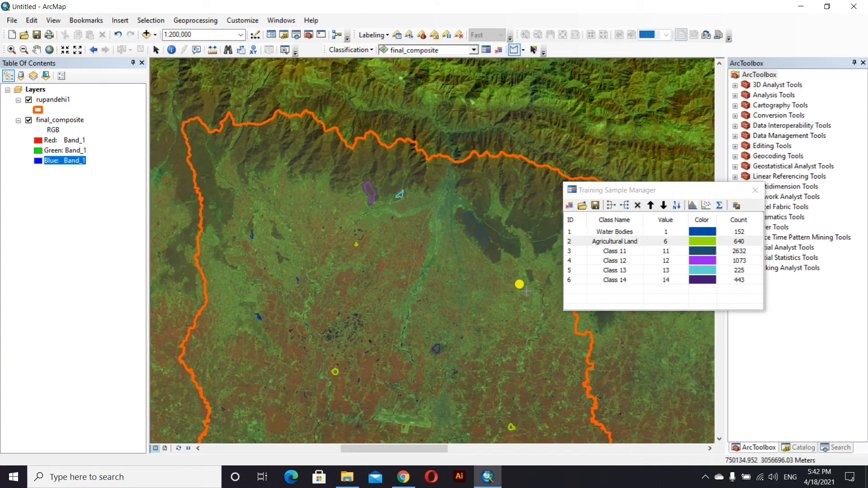
scroll(201, 207, "down", 3)
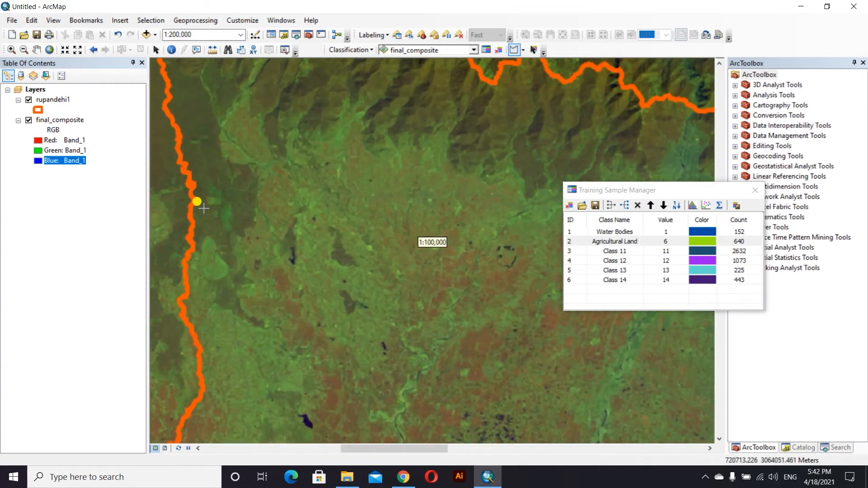
scroll(211, 221, "down", 2)
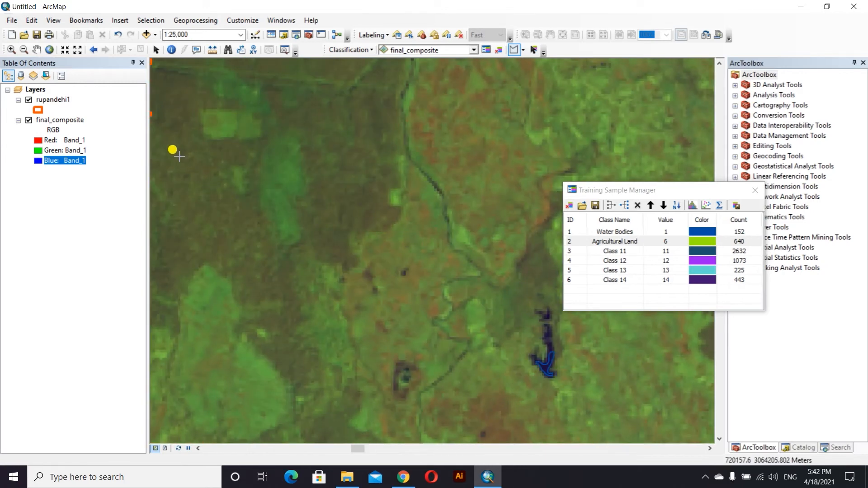
mouse_move(178, 152)
left_mouse_down()
mouse_move(190, 202)
mouse_move(271, 313)
mouse_move(288, 284)
mouse_move(195, 139)
left_mouse_up()
Draw two neighbouring oval training sample polygons over the vegetated hills in the northwestern part of the district.
scroll(376, 283, "up", 5)
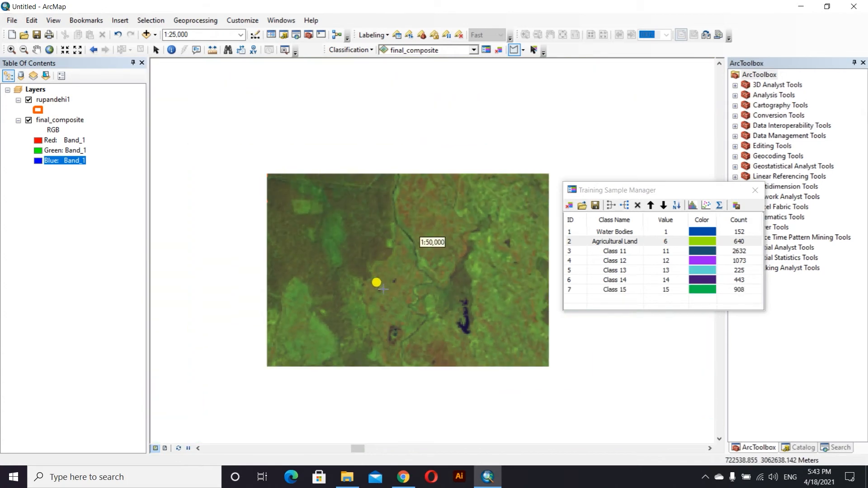
scroll(481, 184, "up", 2)
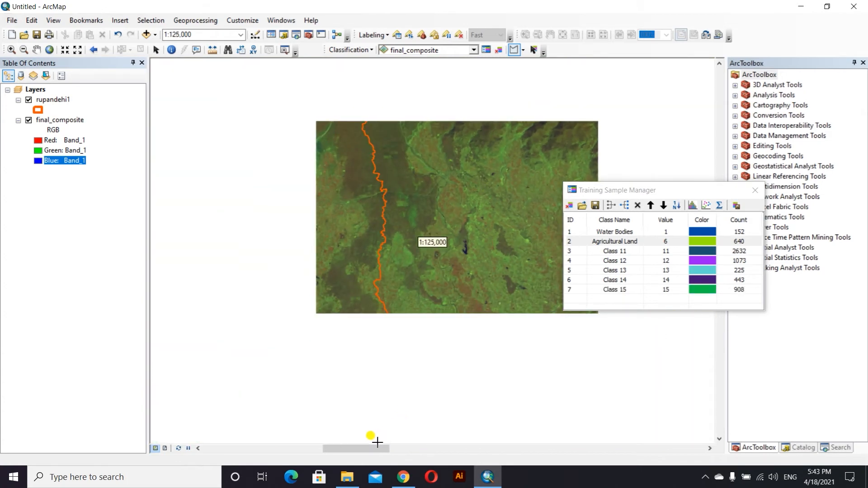
scroll(529, 84, "down", 5)
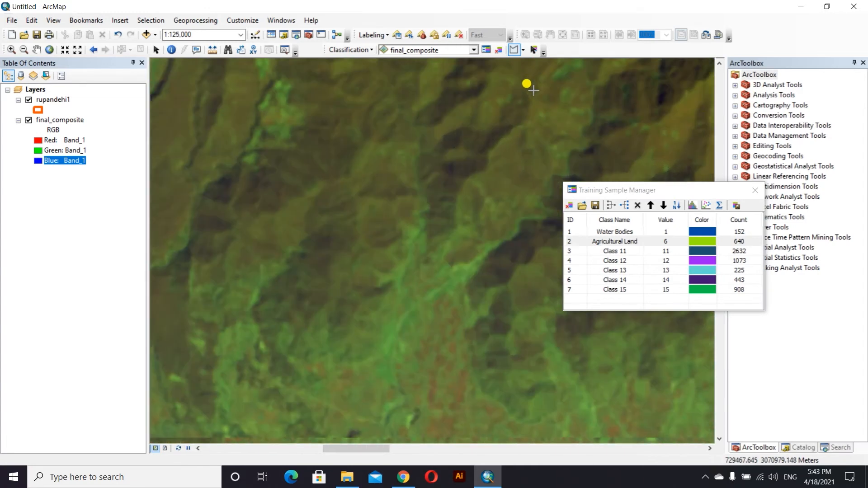
mouse_move(493, 79)
left_mouse_down()
mouse_move(443, 127)
mouse_move(472, 191)
mouse_move(497, 189)
mouse_move(524, 138)
mouse_move(529, 89)
mouse_move(497, 72)
left_mouse_up()
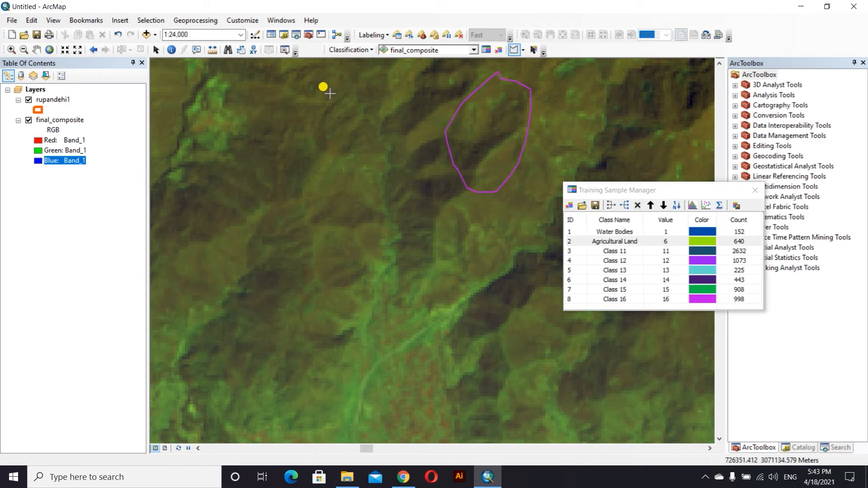
mouse_move(329, 94)
left_mouse_down()
mouse_move(306, 146)
mouse_move(357, 224)
mouse_move(374, 124)
mouse_move(342, 110)
left_mouse_up()
Merge the training samples Class 11 through Class 17 into one class and name it Forest.
scroll(645, 255, "down", 1)
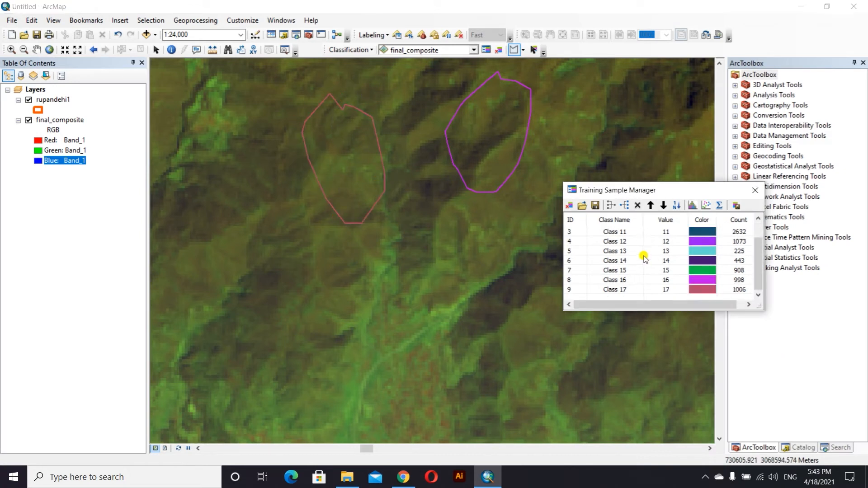
mouse_move(649, 299)
left_mouse_down()
mouse_move(641, 295)
mouse_move(634, 231)
left_mouse_up()
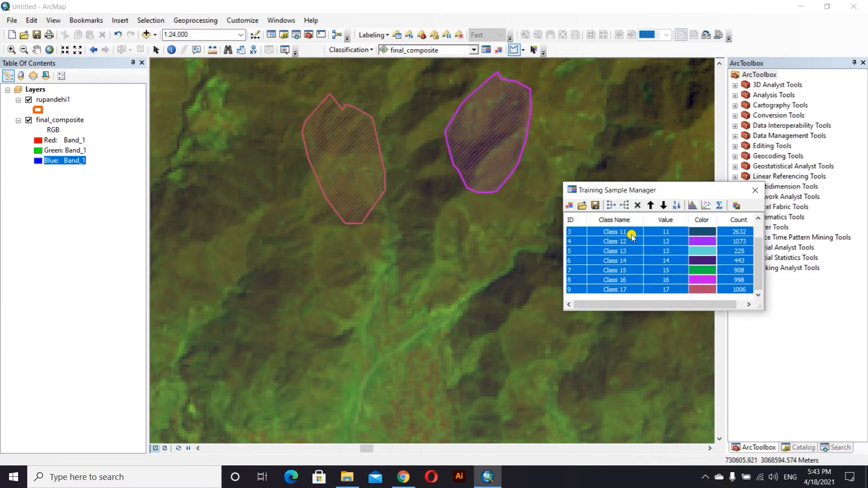
scroll(634, 235, "up", 1)
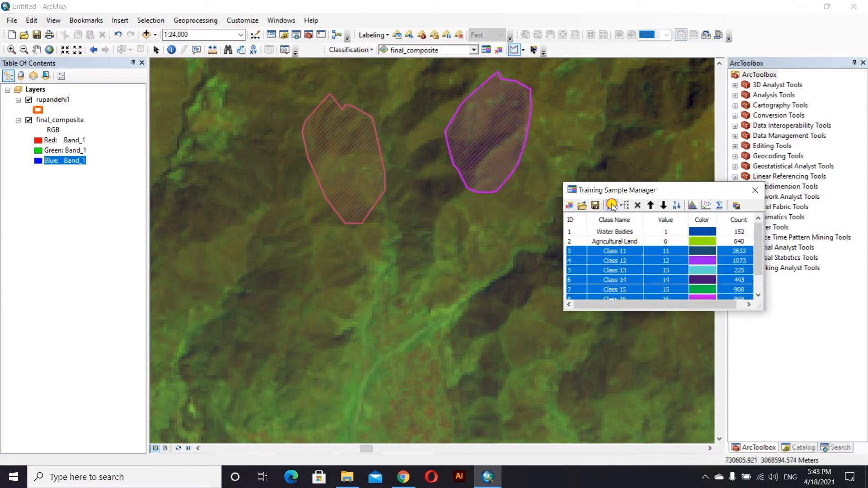
left_click(612, 206)
double_click(618, 252)
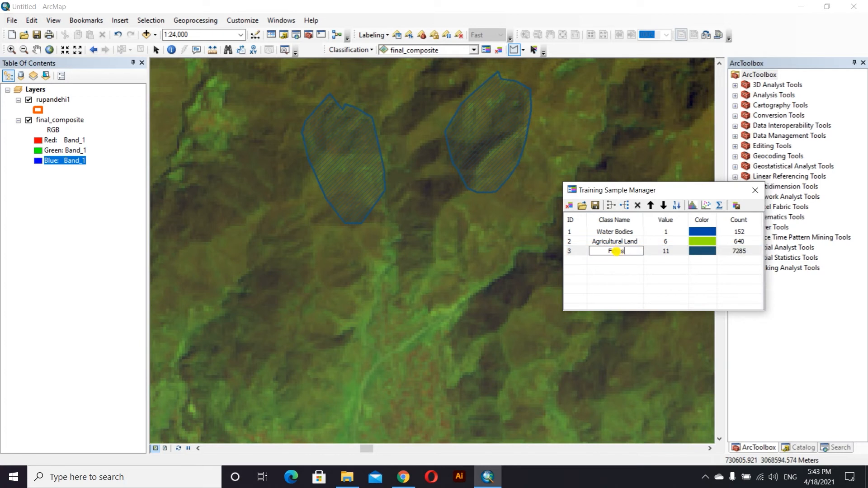
Set the Forest class color to dark green.
left_click(700, 255)
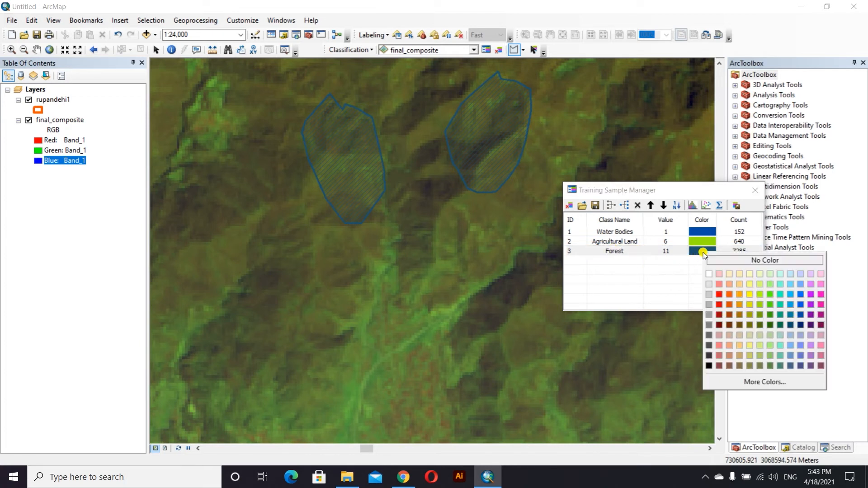
left_click(768, 316)
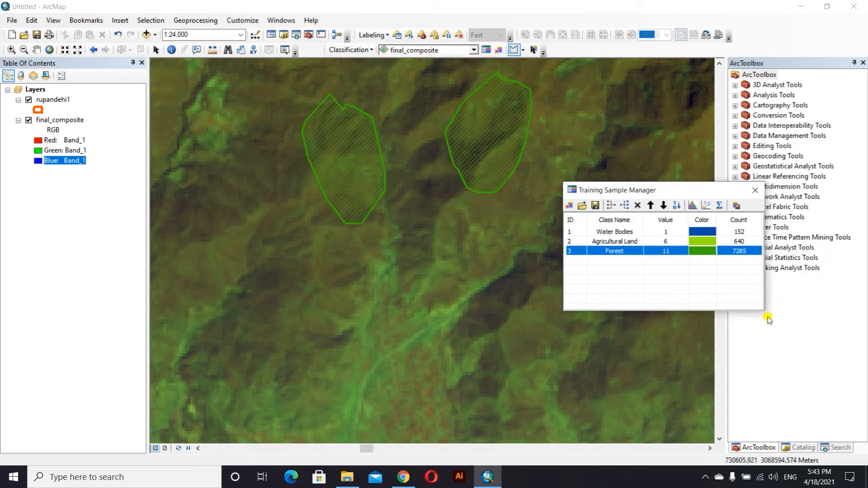
left_click(712, 255)
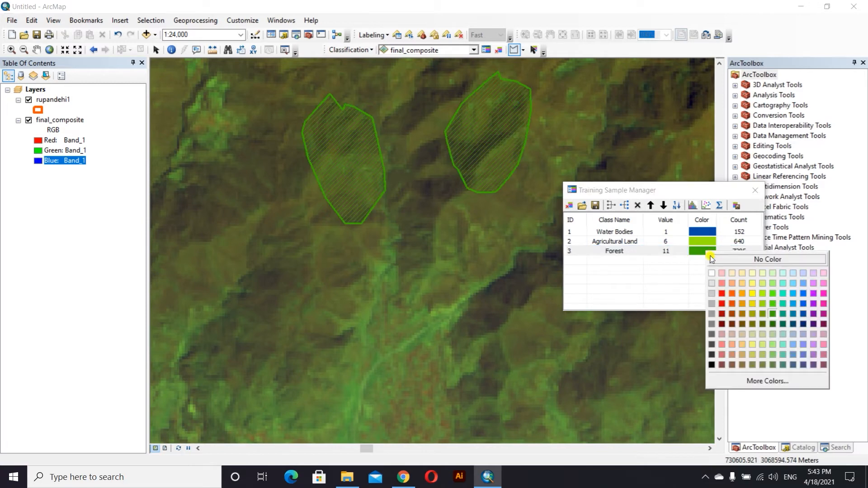
left_click(773, 324)
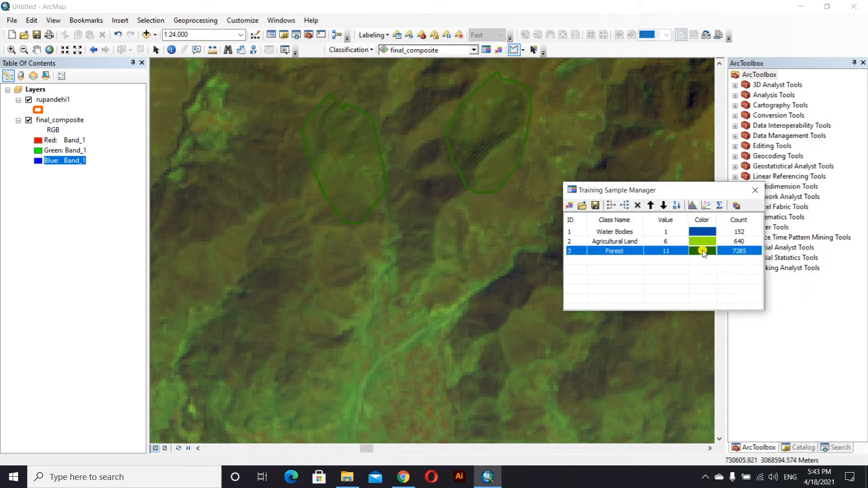
Examine the training samples across the whole district and the land around the river in its southern part.
scroll(335, 265, "down", 5)
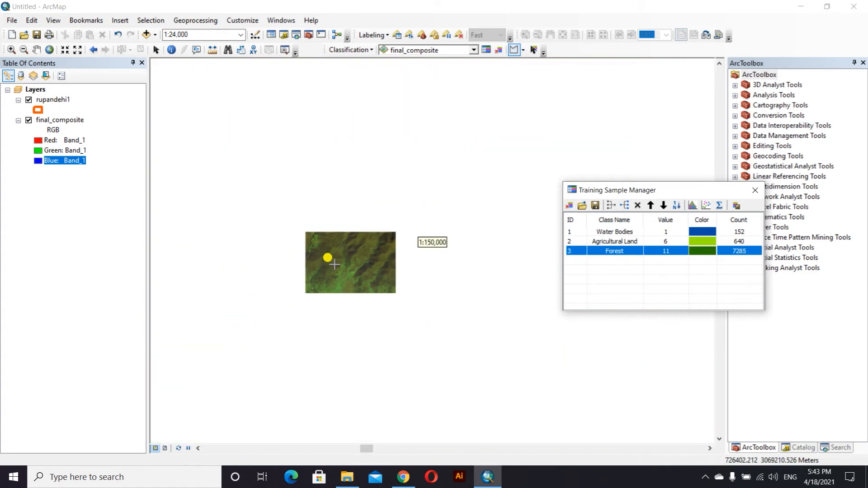
scroll(335, 265, "down", 2)
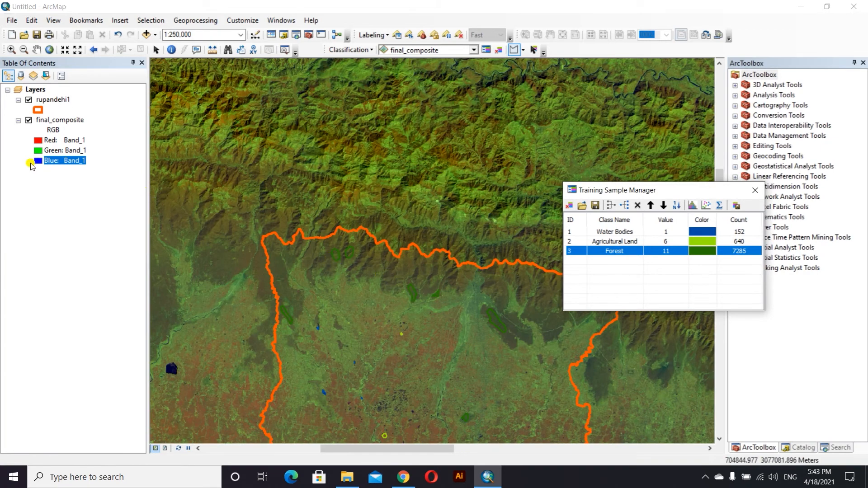
left_click(36, 50)
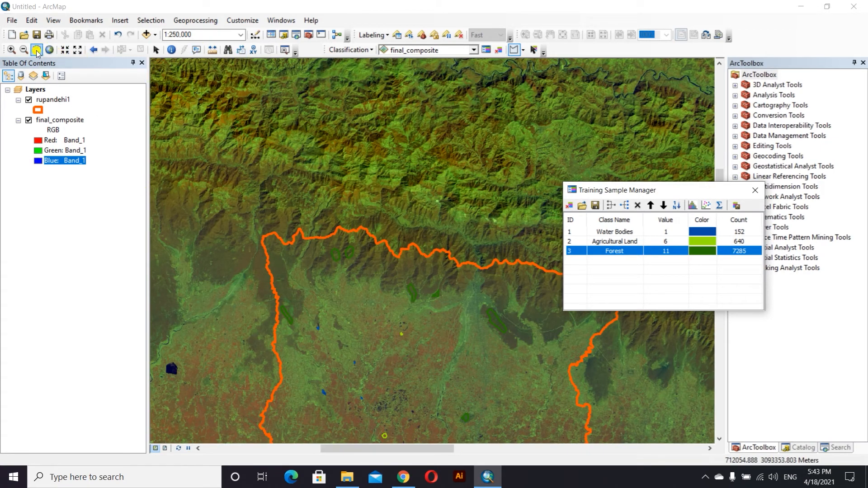
left_click_drag(373, 180, 366, 206)
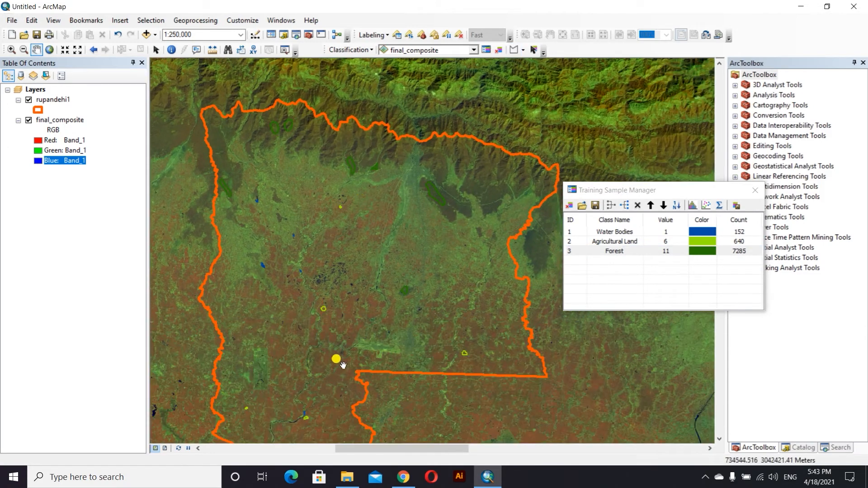
scroll(425, 230, "up", 2)
scroll(389, 307, "up", 2)
scroll(393, 310, "up", 3)
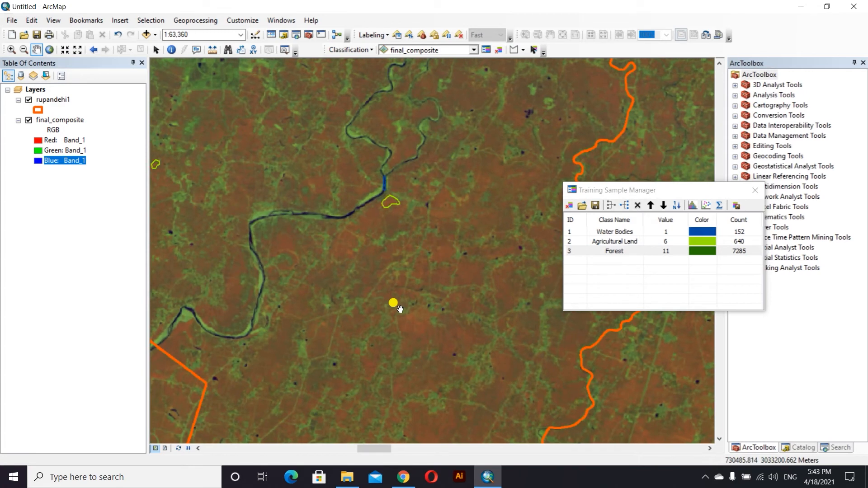
Switch to Chrome and look up the Agriculture entry in the Landsat 8 band combinations table.
left_click(409, 483)
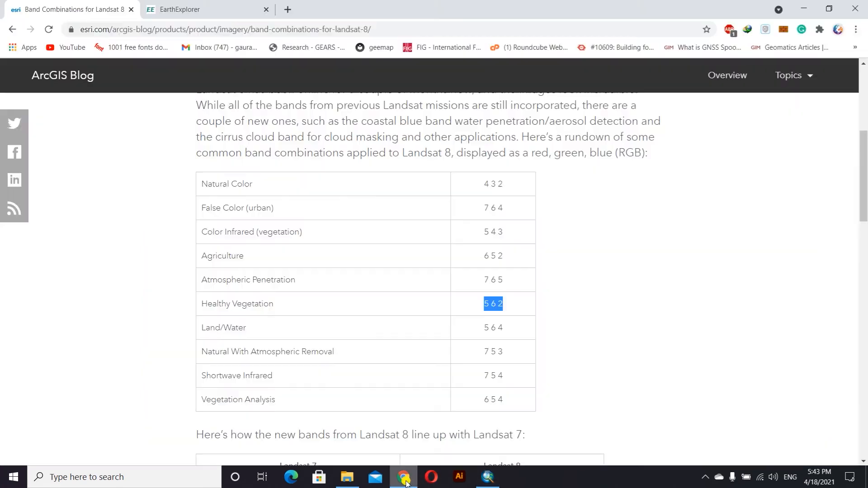
left_click(228, 326)
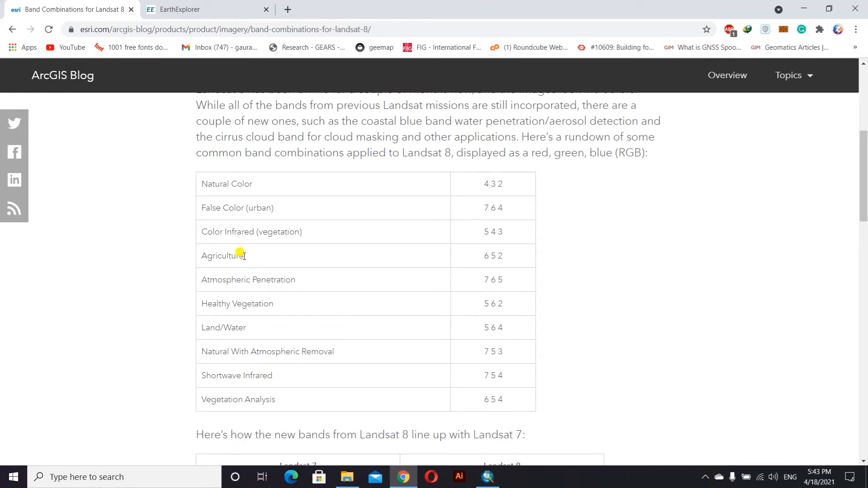
left_click_drag(235, 254, 199, 253)
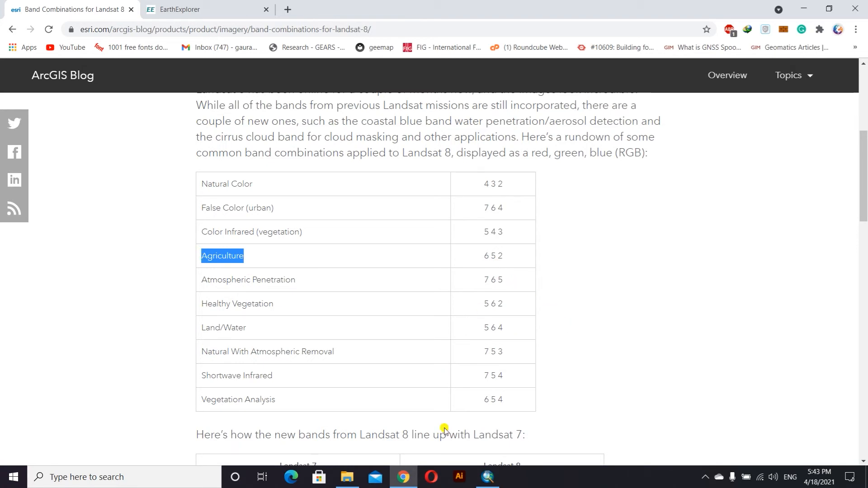
Switch back to ArcMap and reassign the red, green and blue bands of final_composite for the Agriculture band combination.
left_click(487, 477)
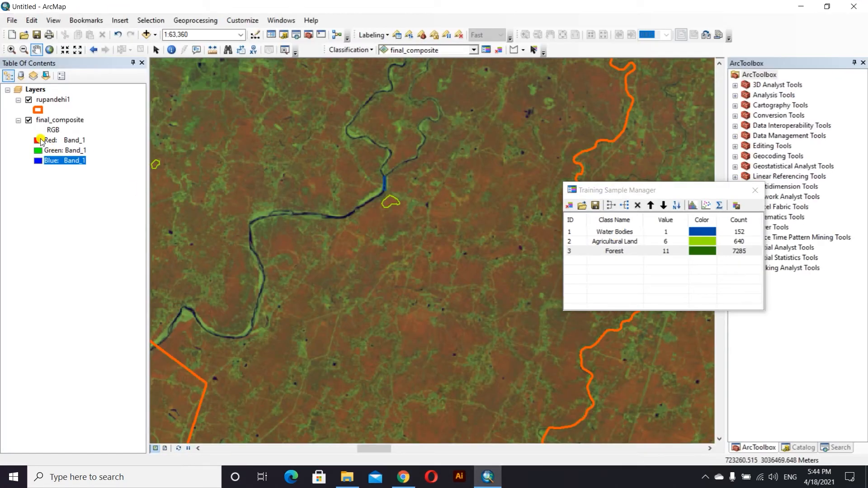
left_click(41, 142)
left_click(68, 223)
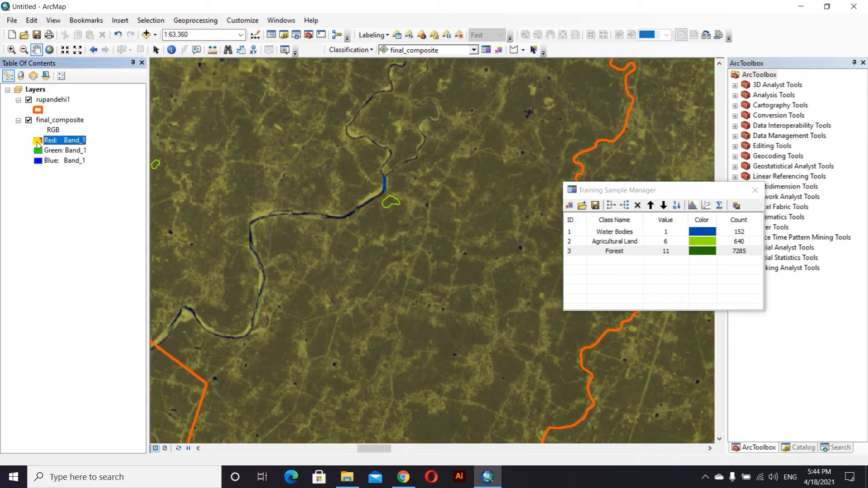
left_click(38, 151)
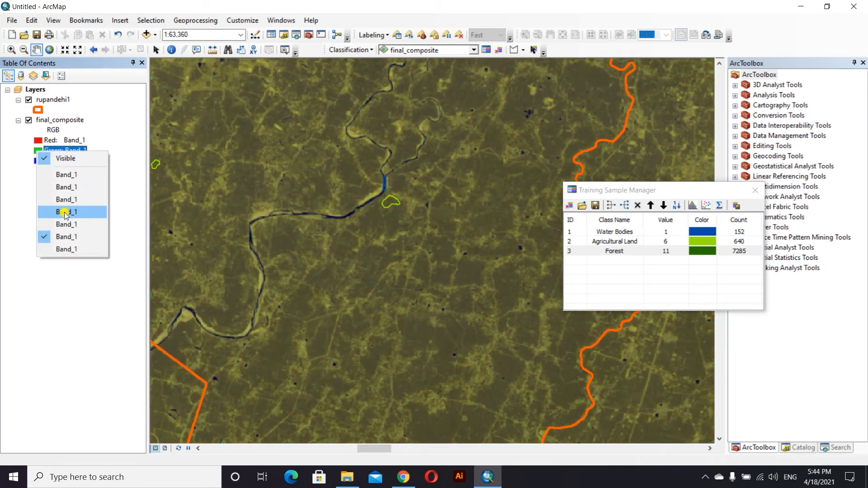
left_click(65, 214)
left_click(41, 161)
left_click(41, 160)
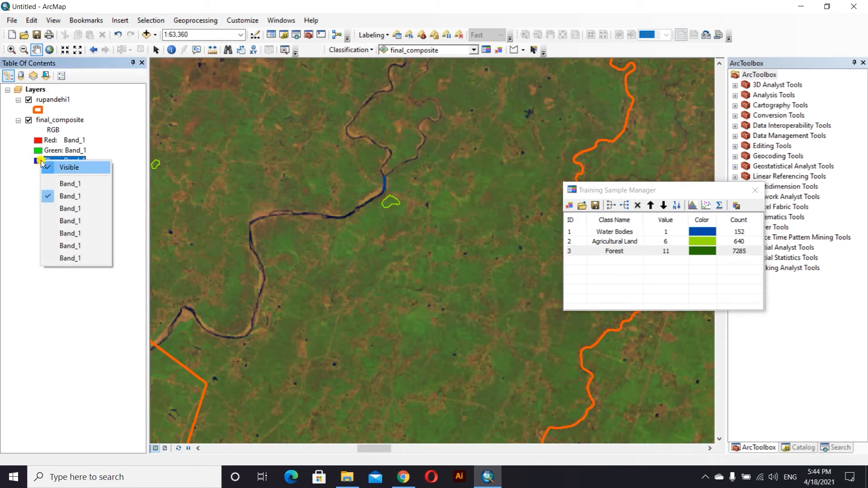
left_click(68, 221)
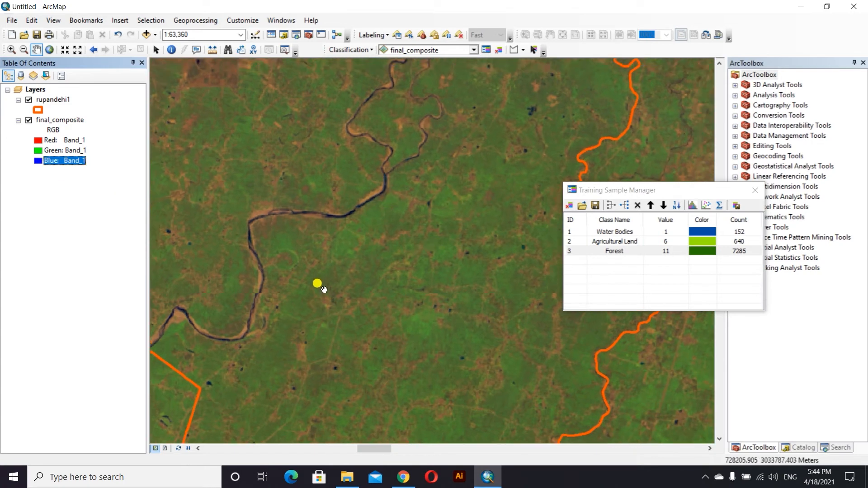
Draw a small training sample polygon over the bright orange patch within the airport strip north of the district's southern boundary.
scroll(324, 290, "up", 4)
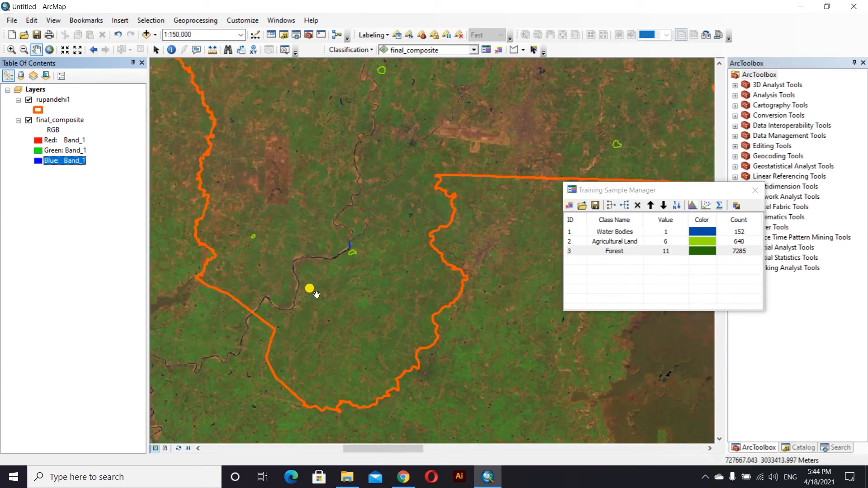
left_click_drag(257, 166, 335, 229)
left_click_drag(375, 310, 290, 209)
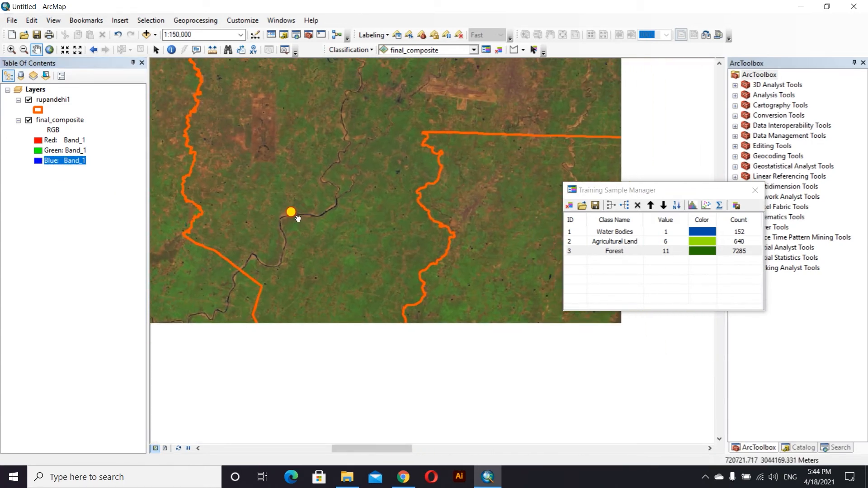
left_click_drag(401, 167, 366, 213)
scroll(366, 213, "down", 3)
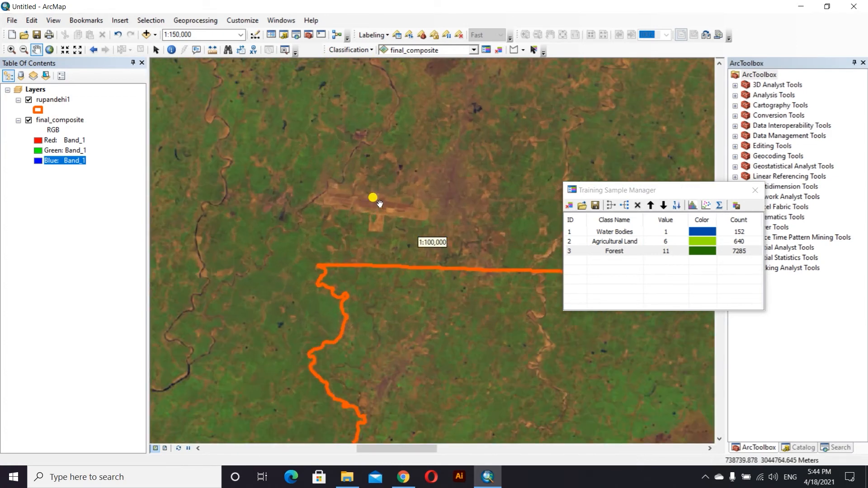
scroll(429, 212, "down", 3)
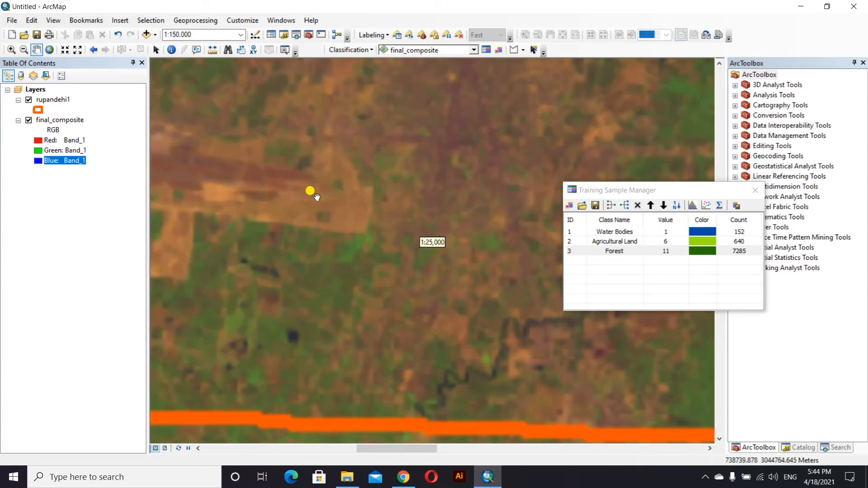
scroll(253, 243, "down", 3)
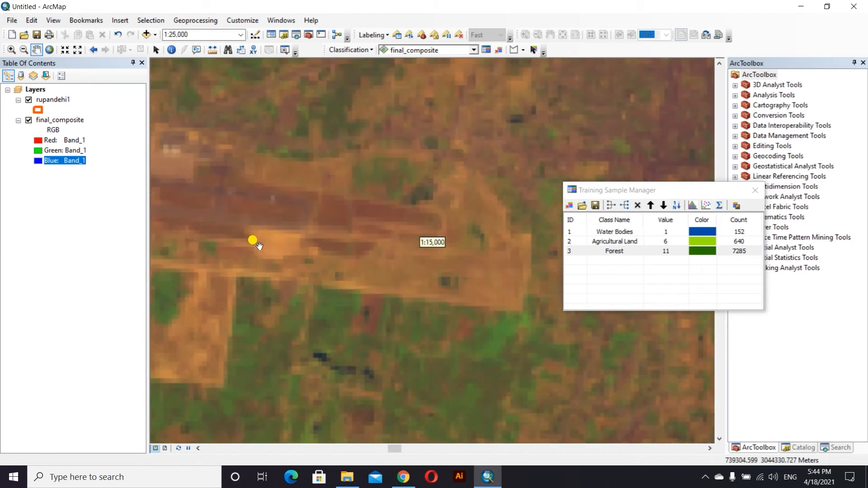
left_click(514, 50)
left_click(321, 230)
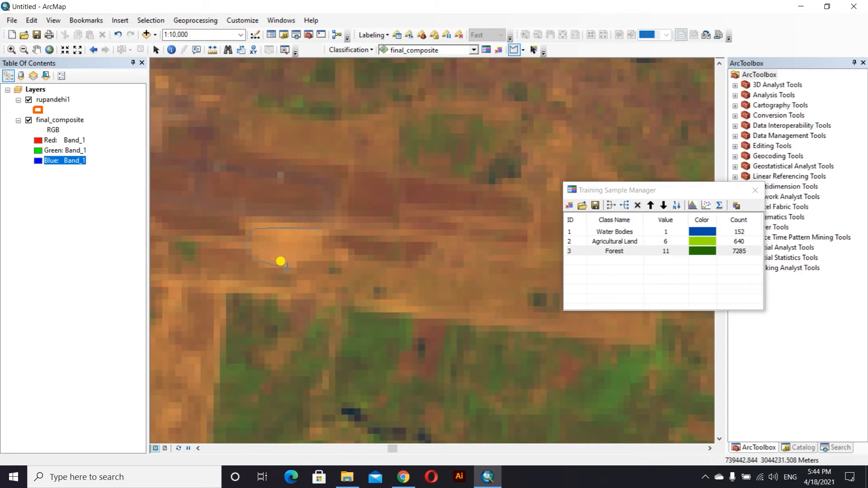
double_click(311, 245)
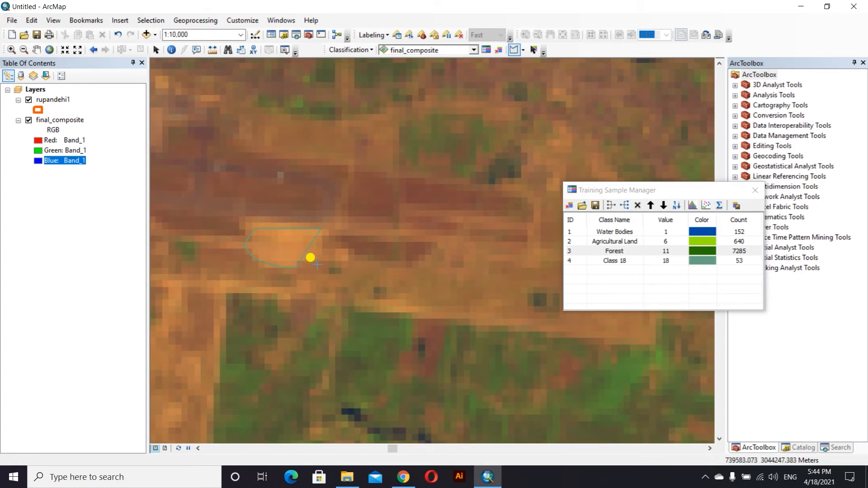
Draw an elongated training sample polygon over the orange bare field adjoining the airport strip to the south.
scroll(318, 267, "up", 3)
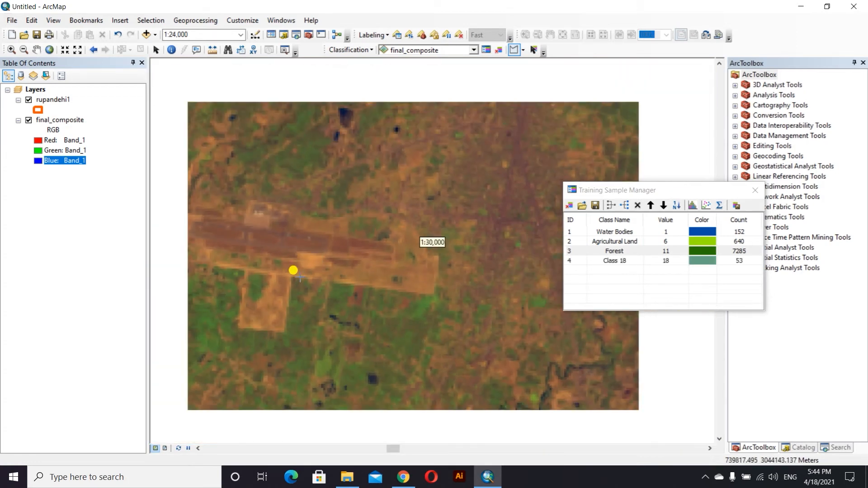
scroll(253, 301, "down", 3)
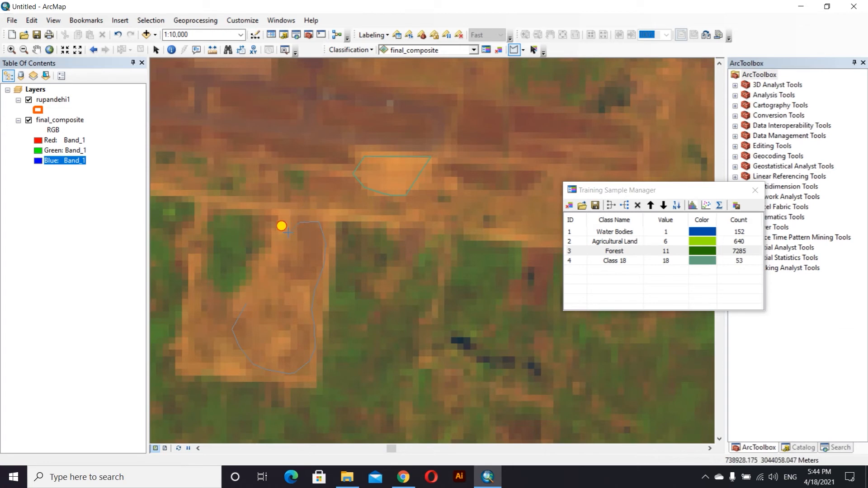
double_click(257, 294)
Draw a small irregular training sample polygon over a reddish-brown patch in the plains northeast of the airport.
scroll(285, 335, "up", 10)
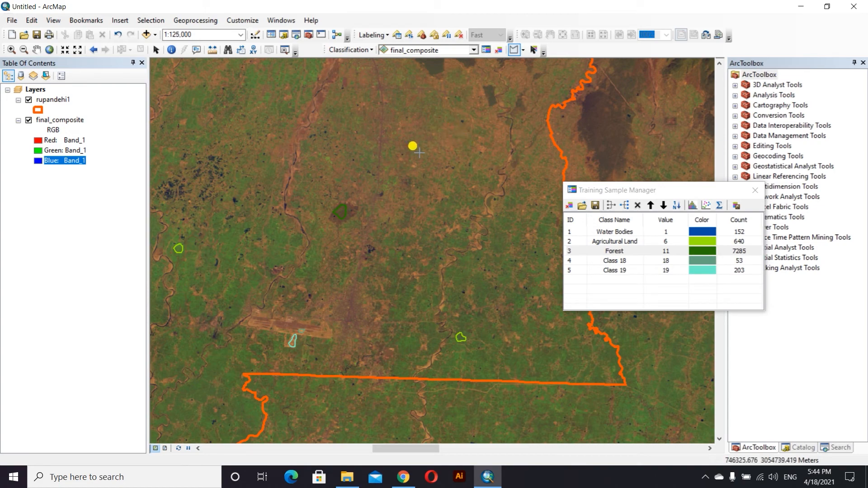
scroll(449, 142, "down", 10)
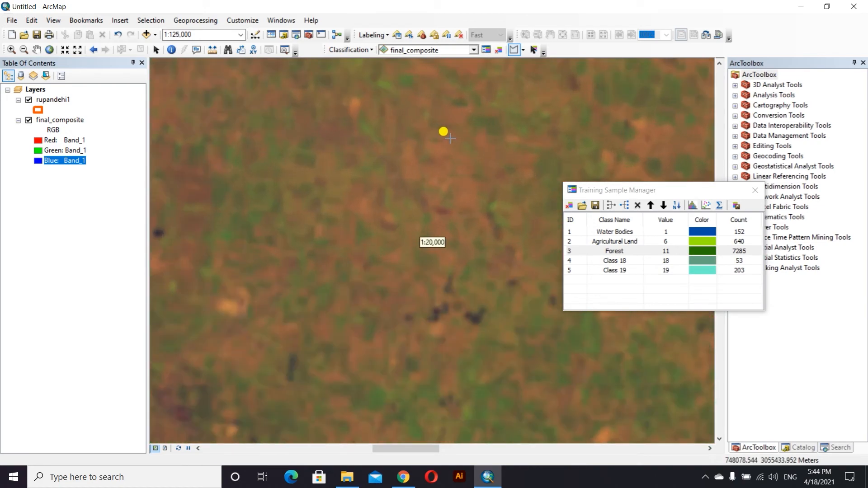
scroll(436, 138, "down", 3)
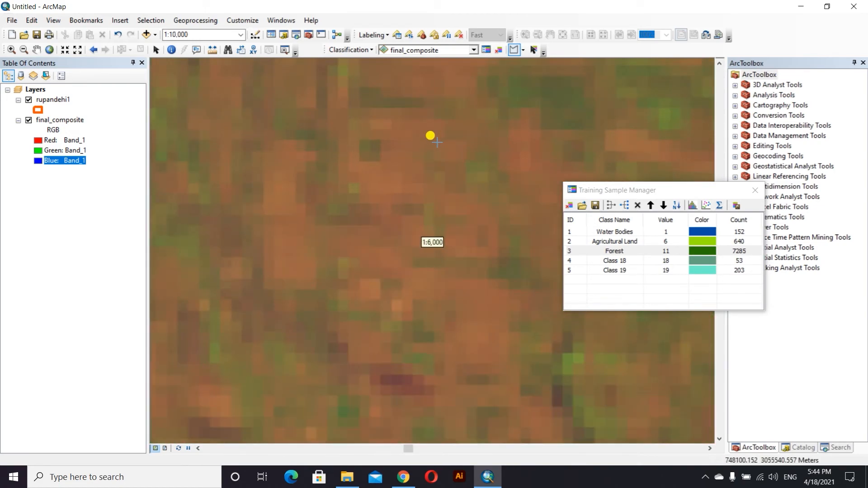
left_click(376, 173)
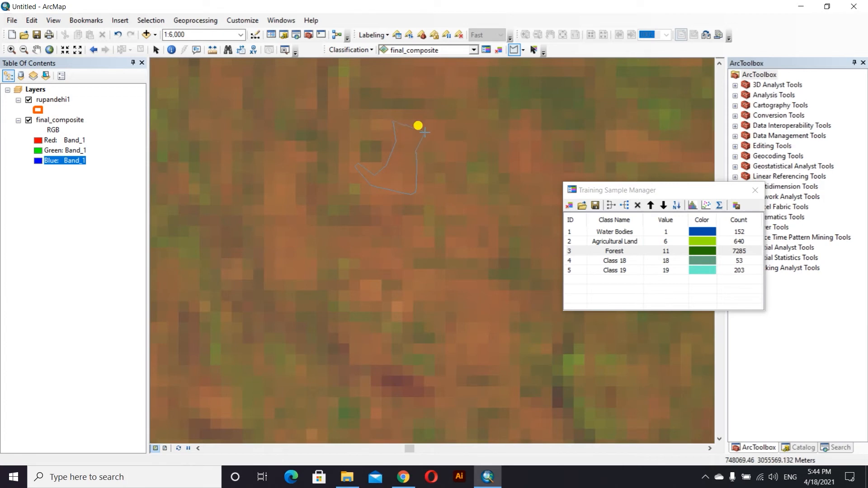
double_click(400, 114)
scroll(409, 212, "up", 4)
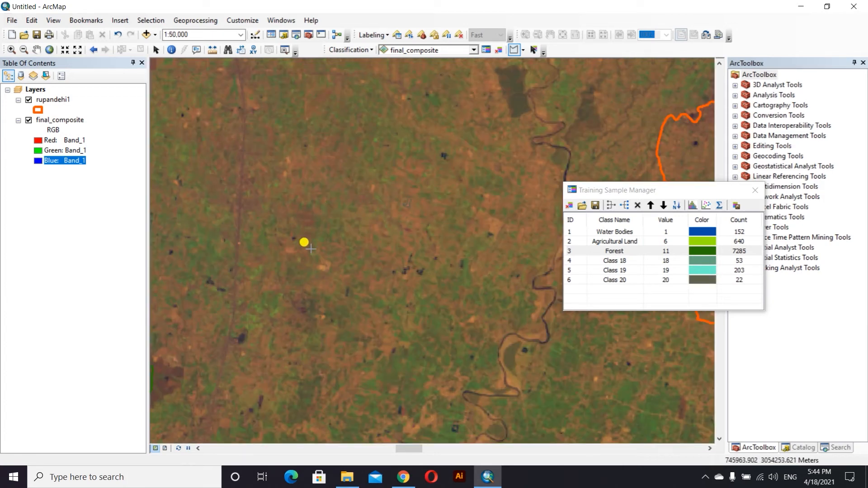
Draw a small training sample polygon around the bright orange patch in the plains just southeast of the previous sample.
scroll(320, 266, "up", 8)
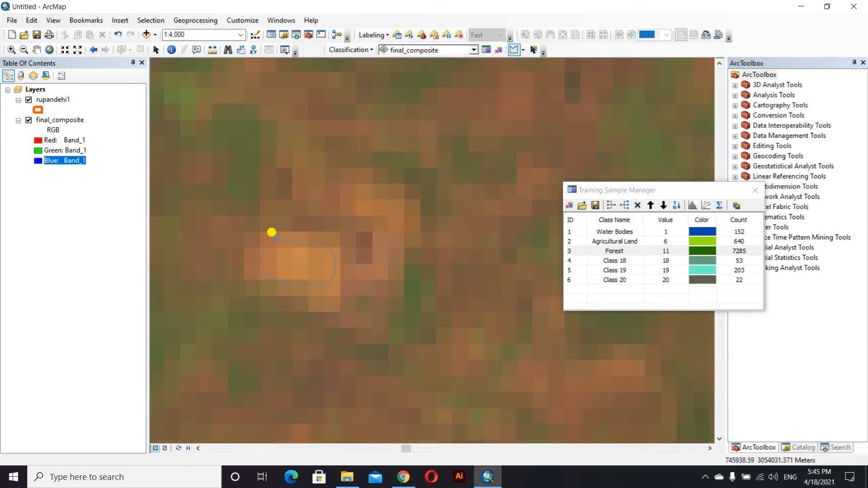
double_click(260, 235)
Draw a narrow training sample polygon over the orange sandy bank inside the river bend near the district's eastern boundary.
scroll(291, 265, "up", 6)
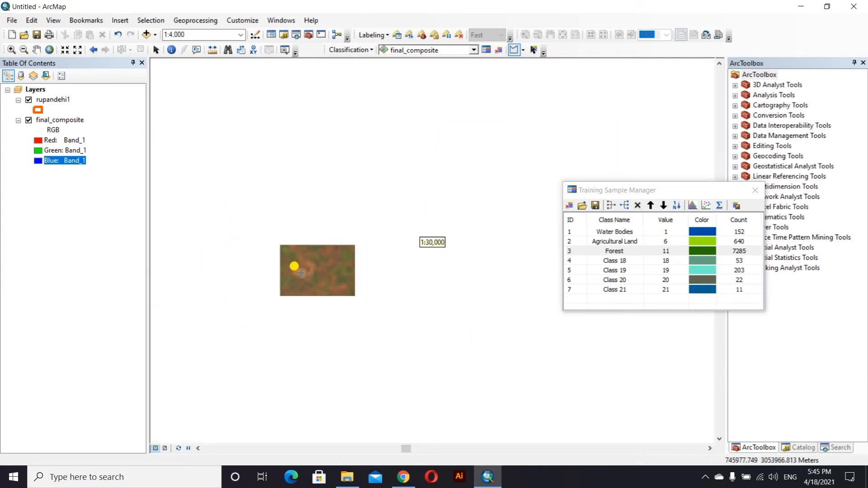
scroll(212, 194, "up", 4)
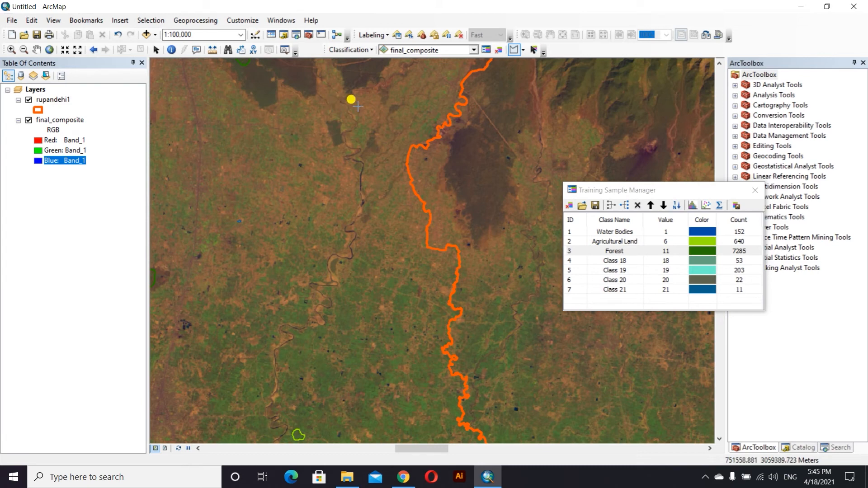
scroll(379, 236, "down", 6)
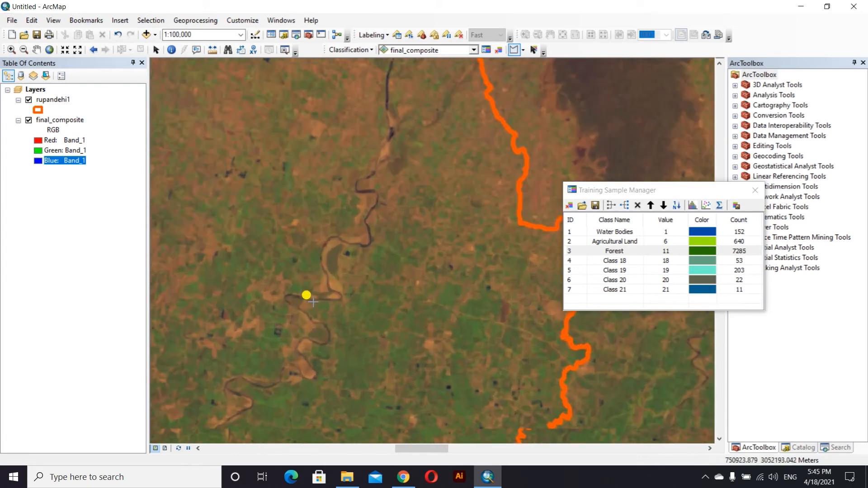
scroll(288, 313, "down", 2)
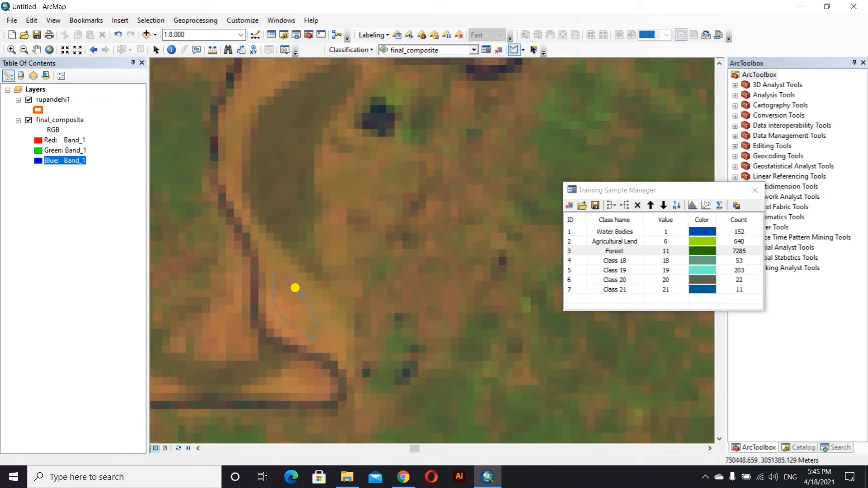
left_click(279, 276)
Draw a small training sample polygon around the bright orange patch bordering the dark area northwest of the lake in the western plains.
scroll(309, 318, "up", 6)
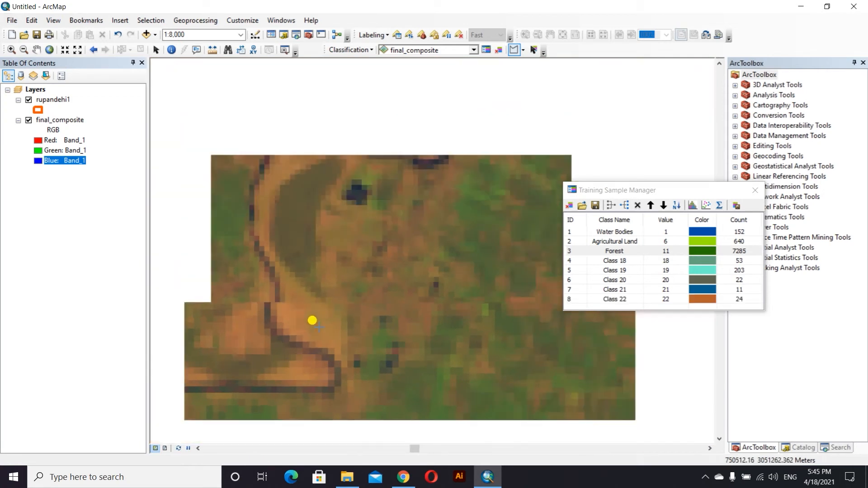
scroll(315, 320, "up", 1)
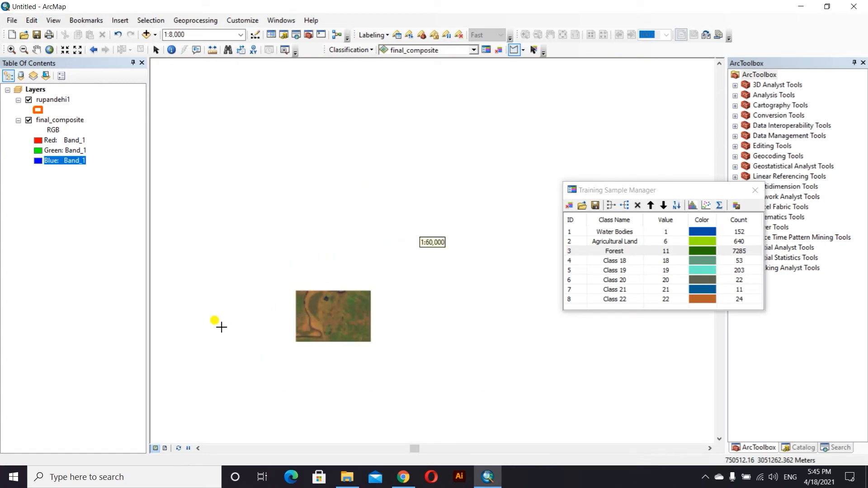
scroll(194, 319, "up", 1)
scroll(247, 271, "up", 3)
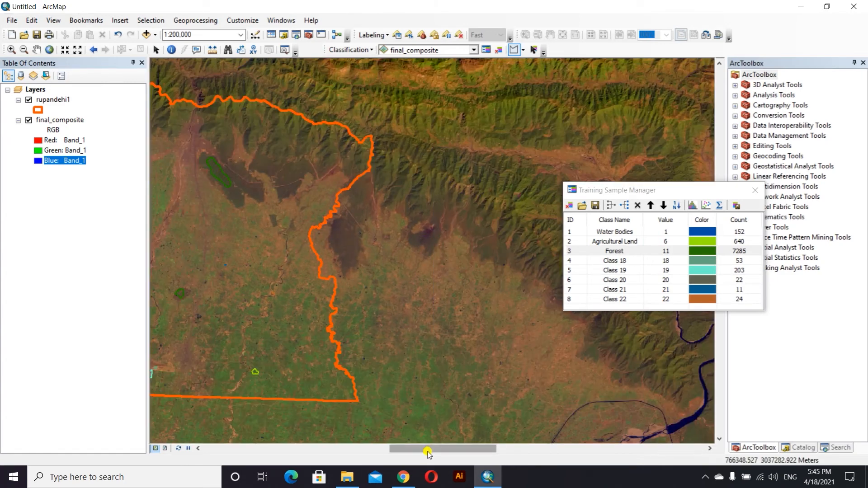
left_click_drag(427, 449, 386, 447)
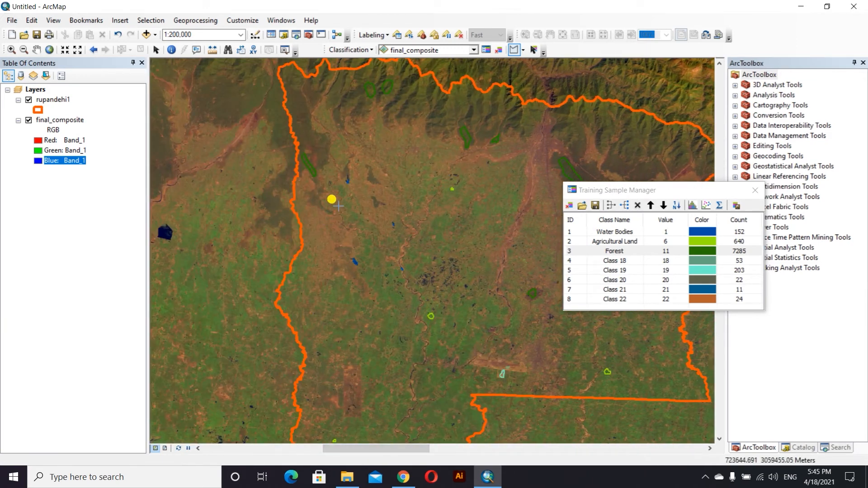
scroll(339, 206, "up", 5)
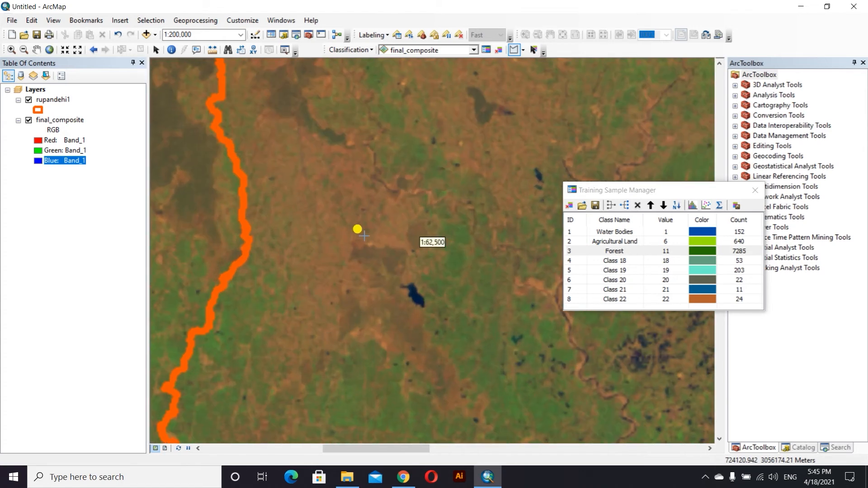
scroll(362, 233, "up", 3)
scroll(267, 271, "up", 2)
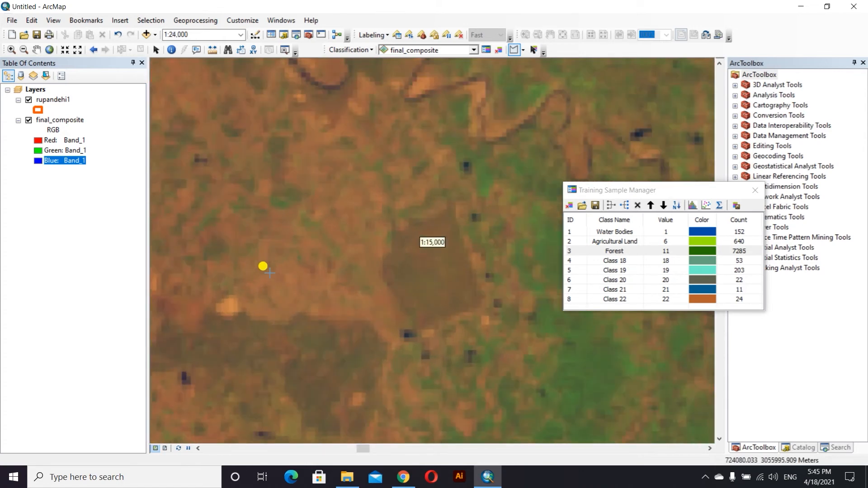
scroll(270, 273, "up", 1)
scroll(269, 273, "up", 1)
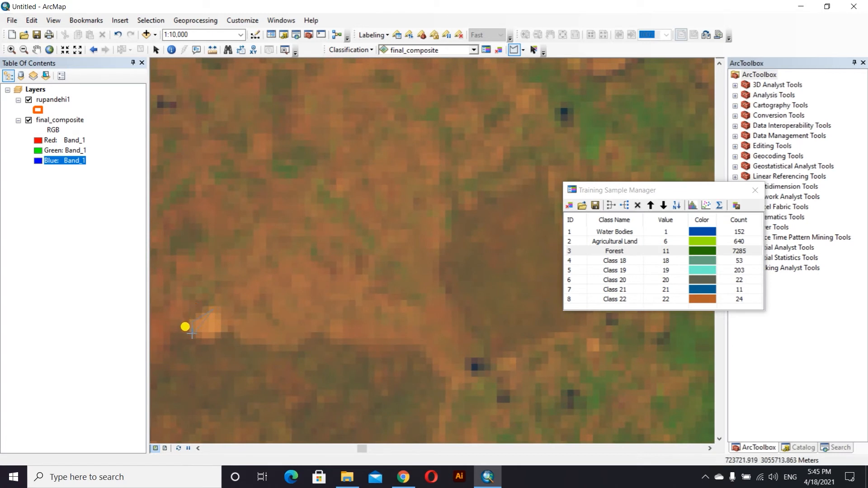
left_click(193, 334)
double_click(221, 310)
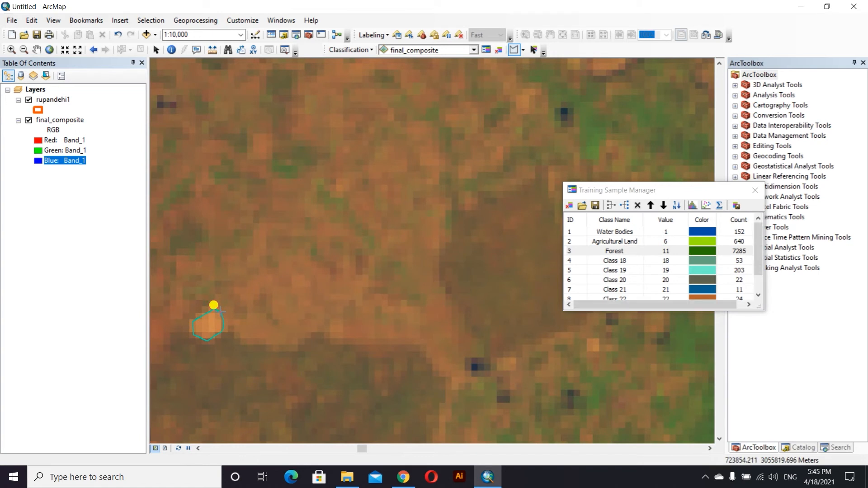
Draw two more small training sample polygons over the reddish-brown bare ground north and northeast of the last sample.
scroll(318, 119, "up", 3)
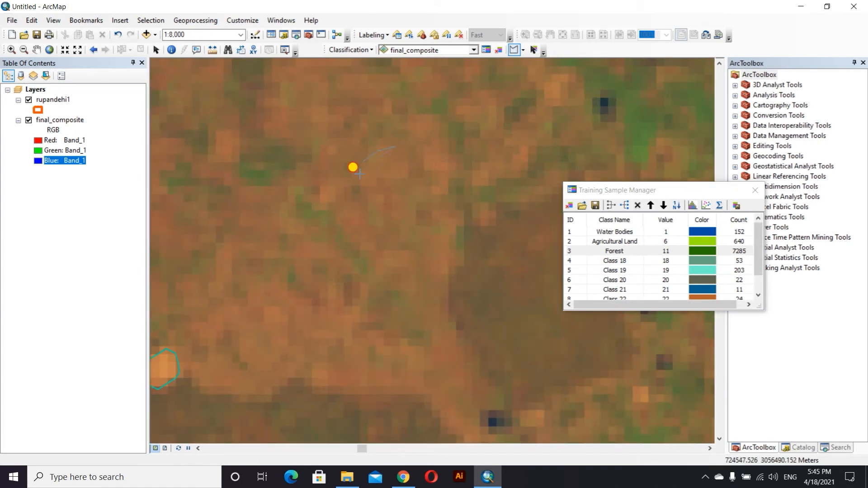
mouse_move(360, 173)
left_mouse_down()
mouse_move(383, 183)
mouse_move(415, 165)
mouse_move(399, 146)
left_mouse_up()
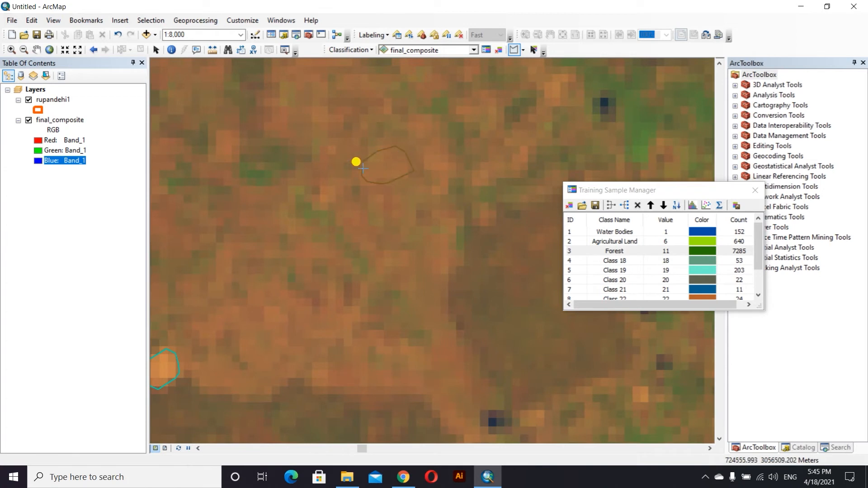
mouse_move(216, 131)
left_mouse_down()
mouse_move(216, 155)
mouse_move(236, 146)
mouse_move(229, 128)
left_mouse_up()
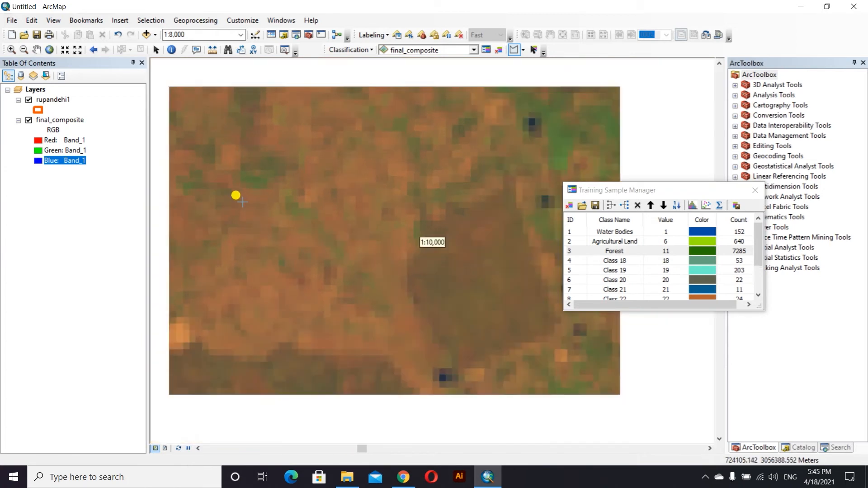
Merge training samples Class 18 through Class 25 into one class and name it Barren Land.
scroll(242, 201, "up", 4)
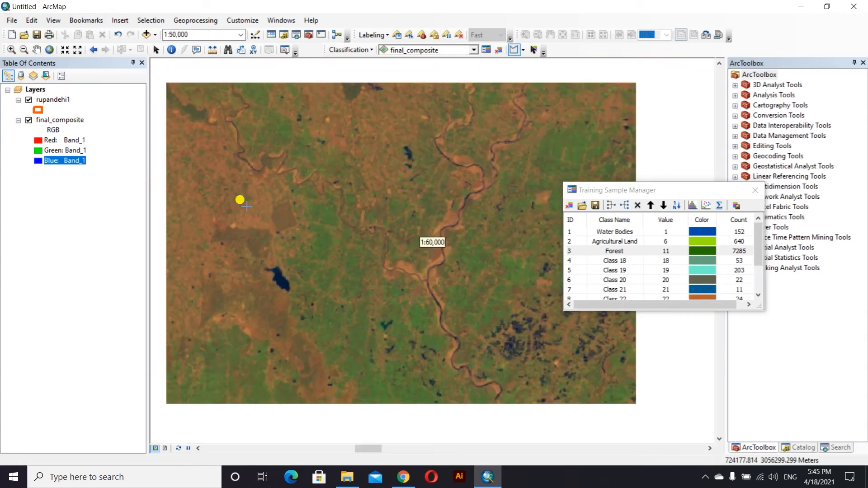
left_click_drag(376, 454, 359, 453)
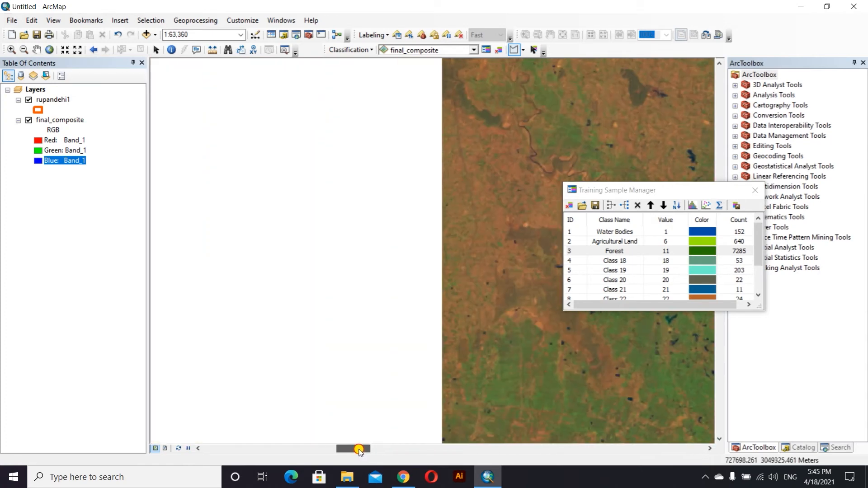
scroll(702, 281, "down", 1)
scroll(686, 290, "down", 1)
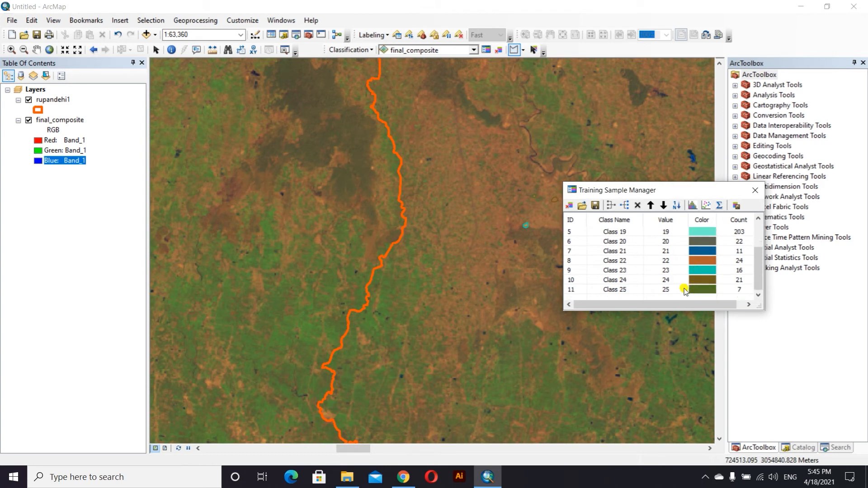
left_click_drag(672, 291, 664, 233)
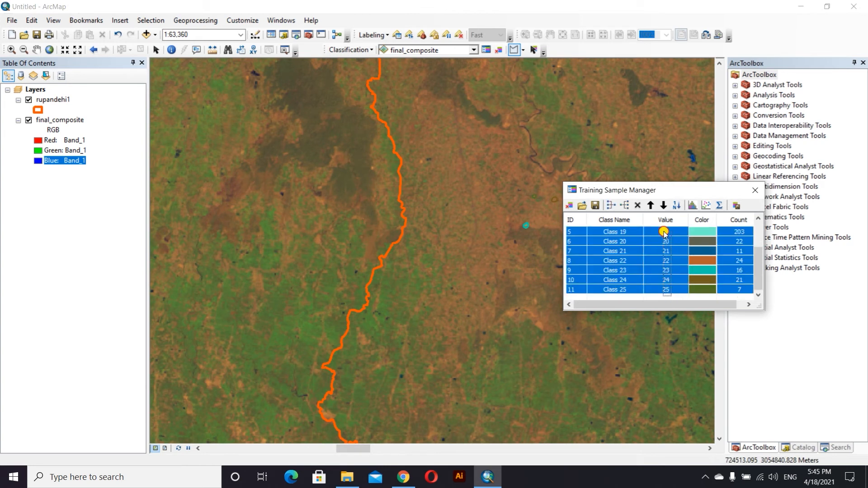
scroll(665, 256, "up", 3)
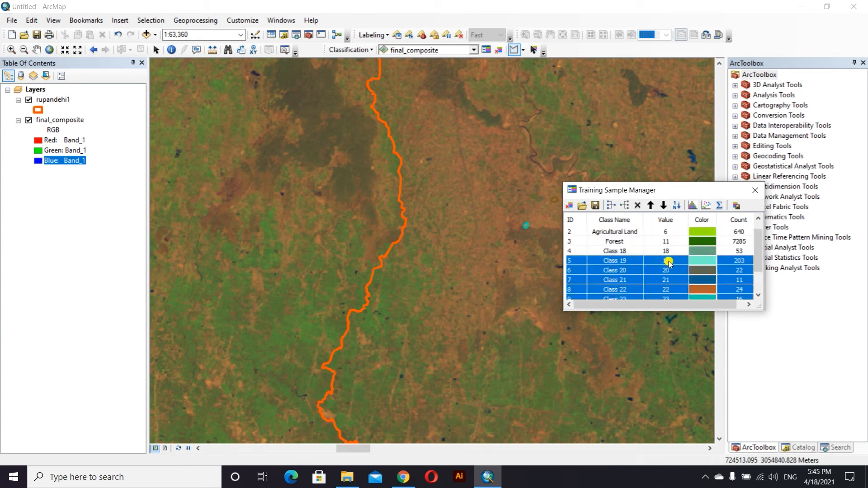
double_click(628, 252)
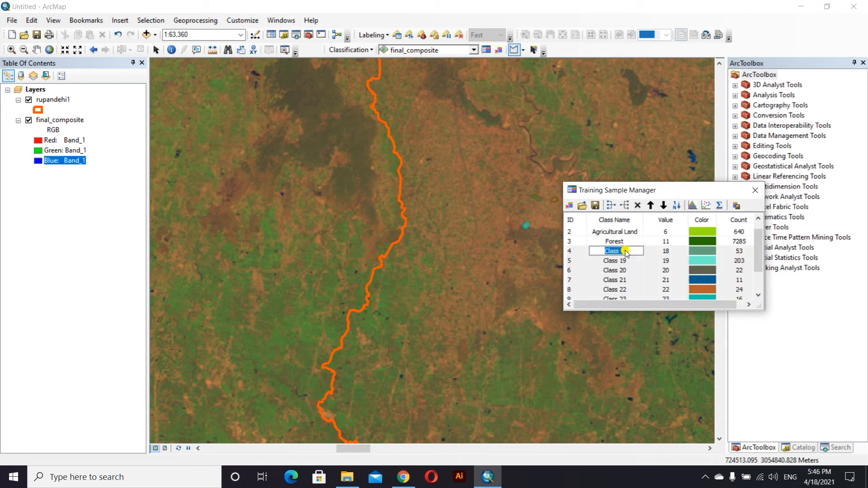
left_click(663, 251, "shift")
scroll(638, 271, "down", 1)
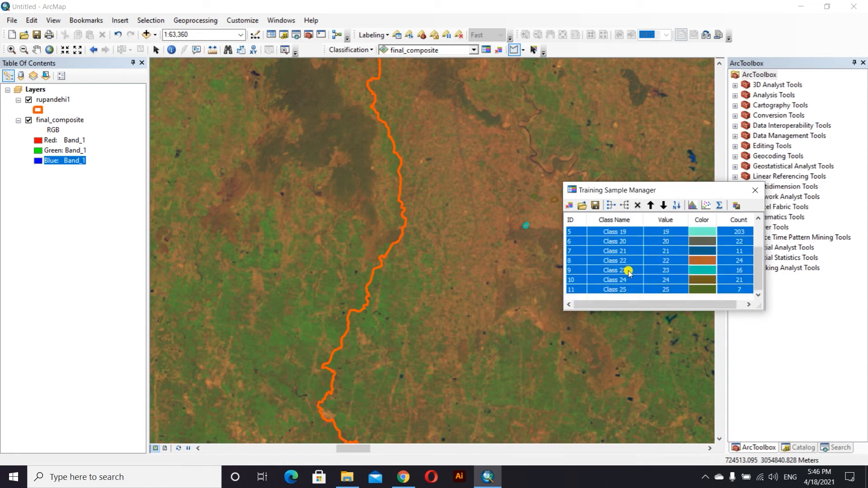
scroll(630, 272, "up", 2)
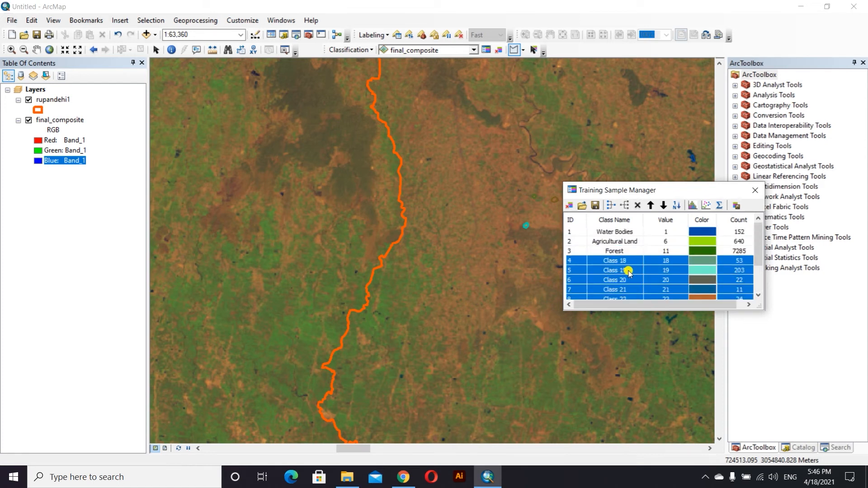
left_click(610, 206)
left_click(621, 261)
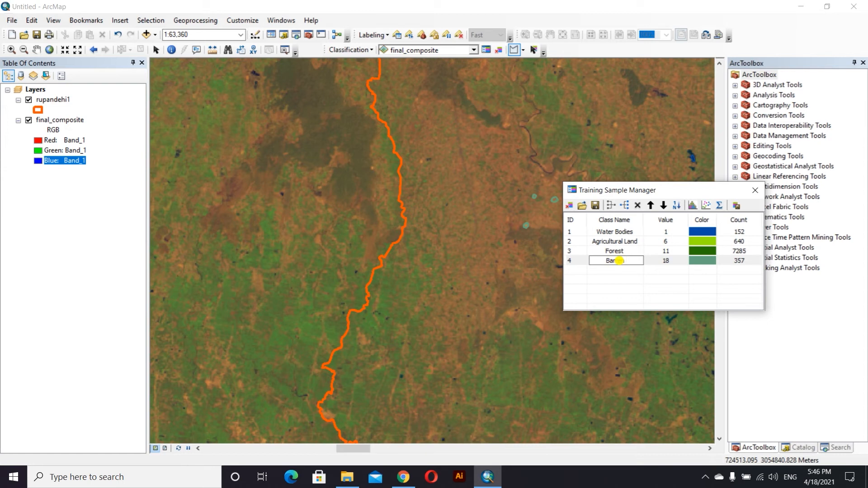
Give the Barren Land class a custom light orange RGB colour and move the Training Sample Manager aside to uncover the map.
left_click(700, 261)
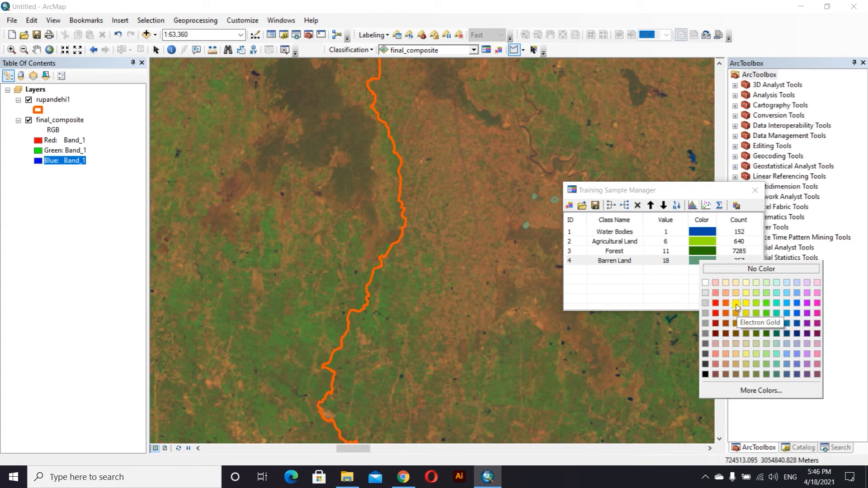
left_click(757, 392)
left_click_drag(420, 216, 433, 217)
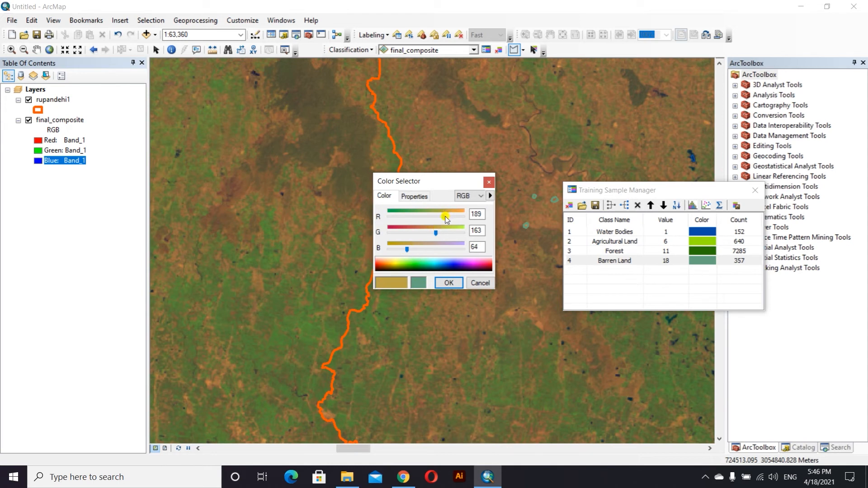
left_click(448, 283)
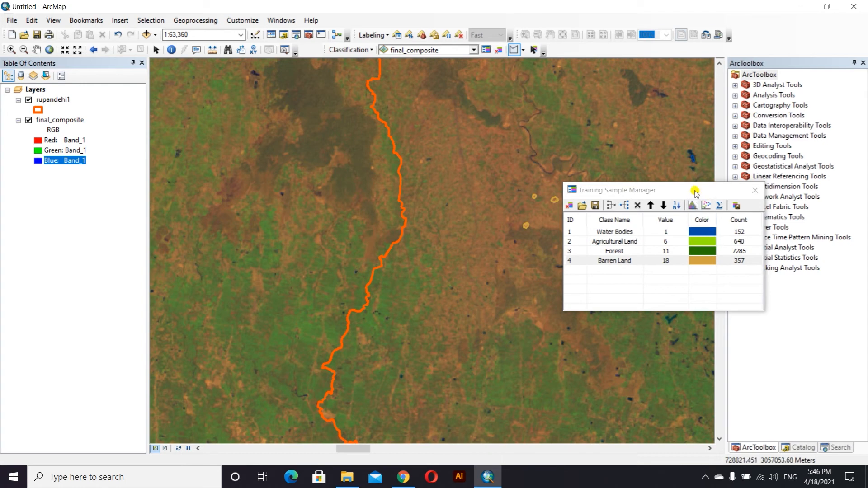
left_click_drag(694, 191, 760, 184)
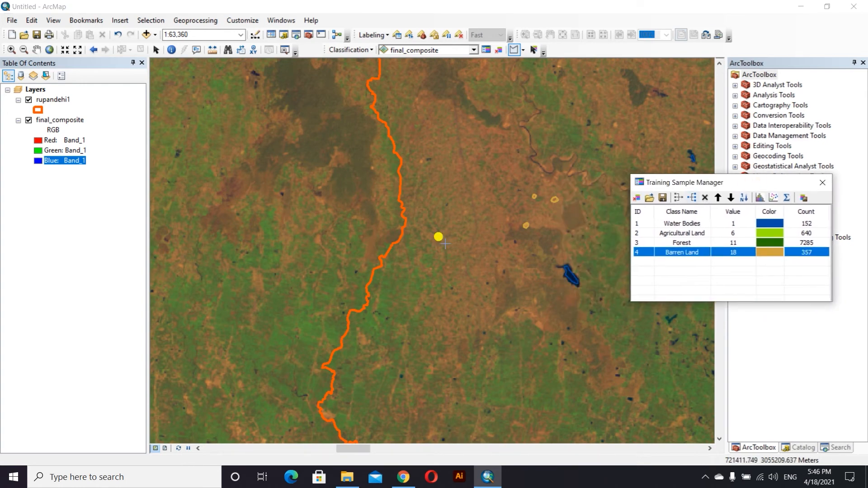
Switch to the browser and examine the Landsat 8 band combination table on the ArcGIS Blog page.
scroll(437, 237, "down", 4)
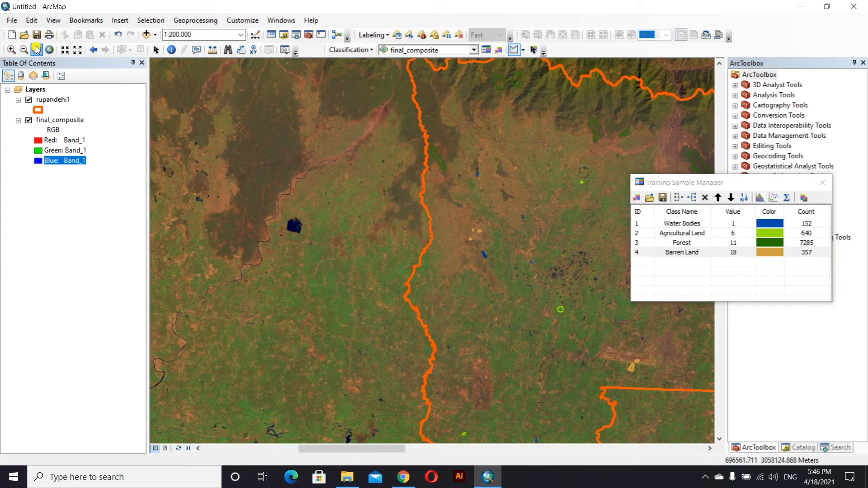
left_click(404, 478)
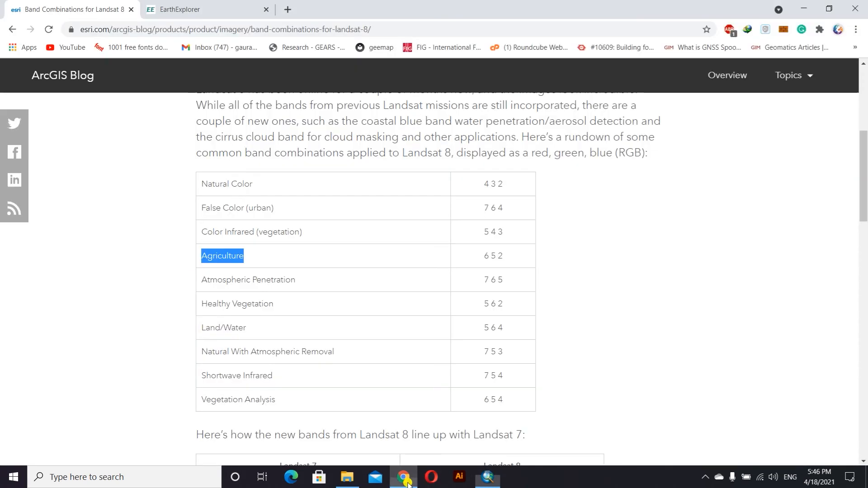
left_click(264, 312)
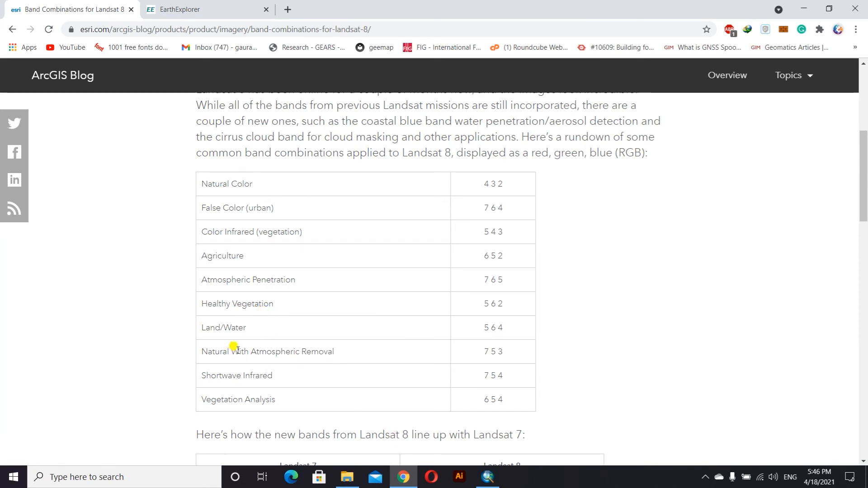
Switch to ArcMap and display the final_composite layer in the False Color (urban) band combination 7 6 4.
left_click(488, 478)
left_click(43, 145)
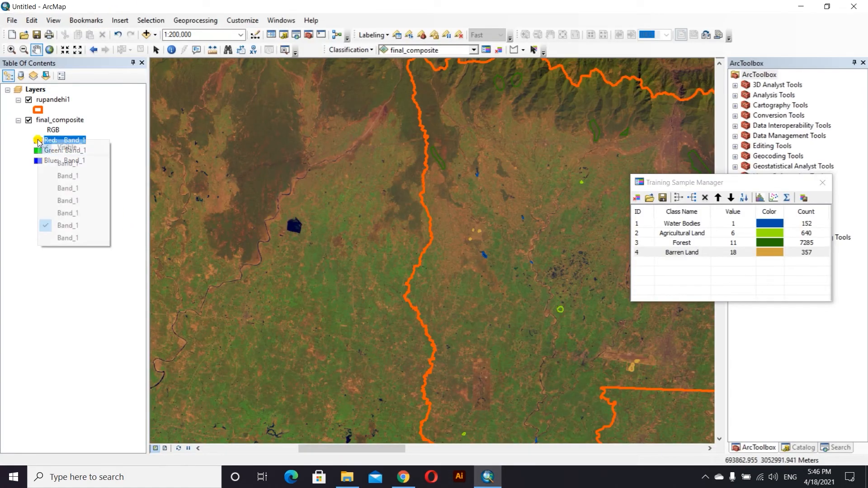
left_click(62, 239)
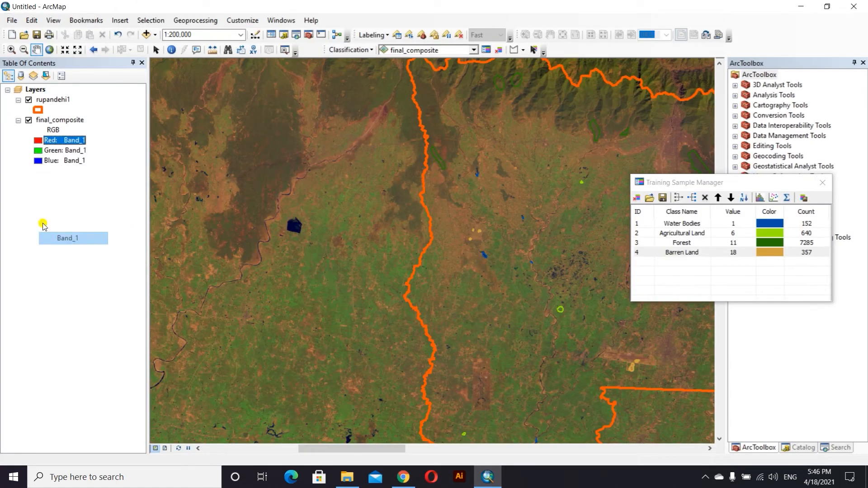
left_click(50, 150)
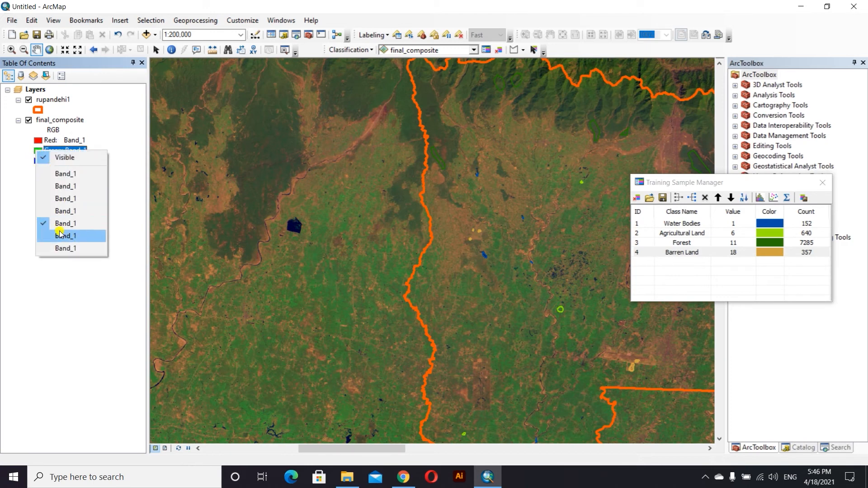
left_click(38, 161)
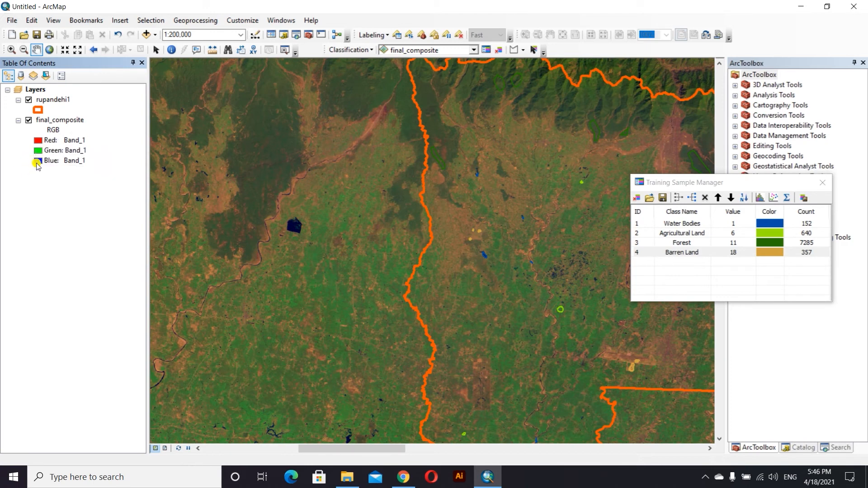
left_click(54, 161)
left_click(59, 211)
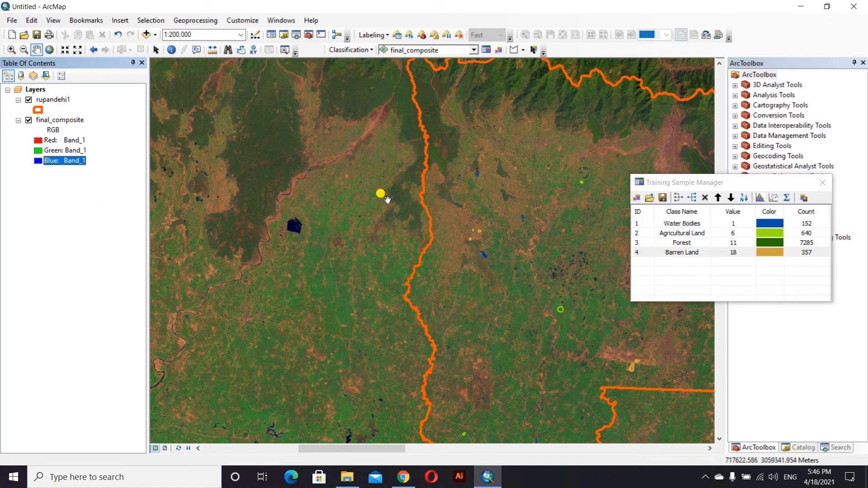
Draw a training sample polygon over the reddish-brown built-up area just east of the dark river channel below the northern hills.
scroll(419, 200, "down", 2)
scroll(423, 197, "up", 4)
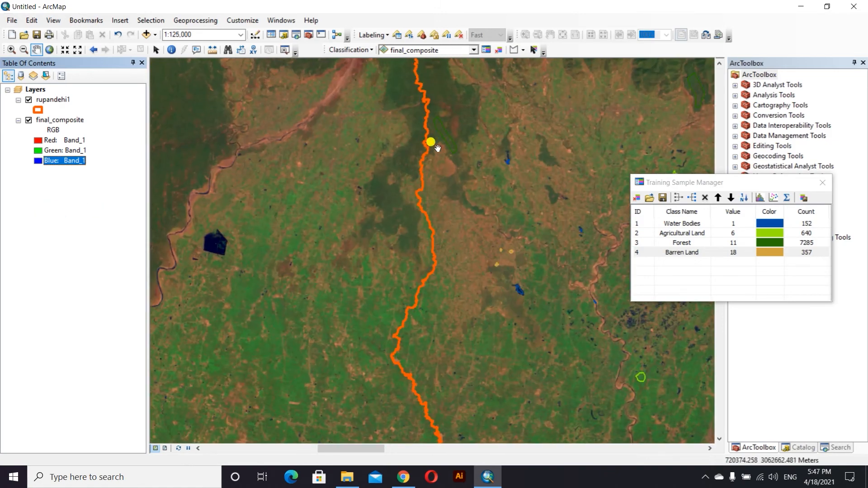
left_click_drag(416, 174, 136, 155)
scroll(466, 217, "up", 5)
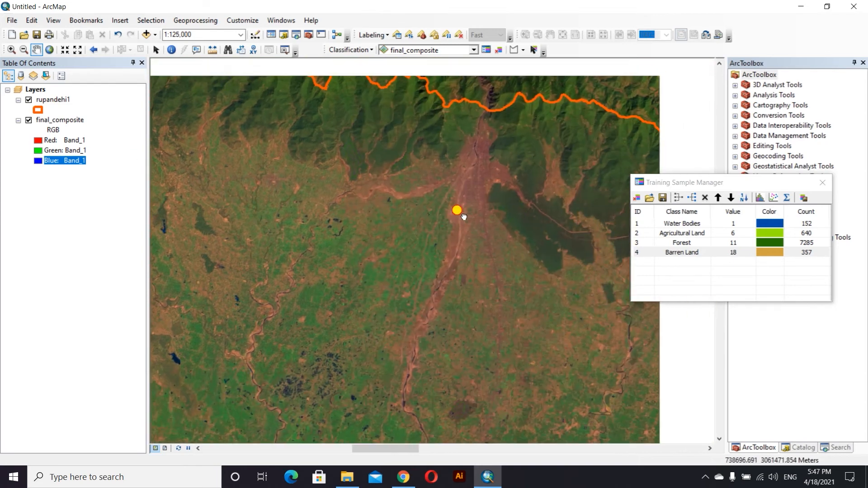
scroll(469, 183, "up", 3)
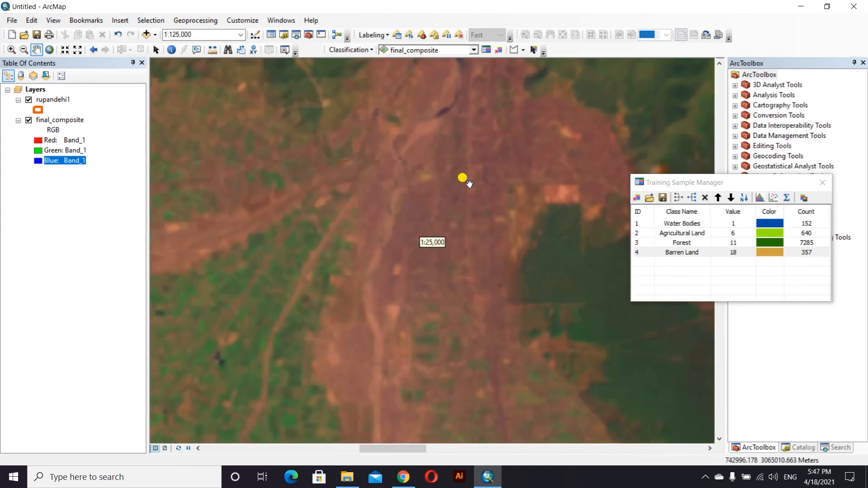
scroll(470, 197, "down", 2)
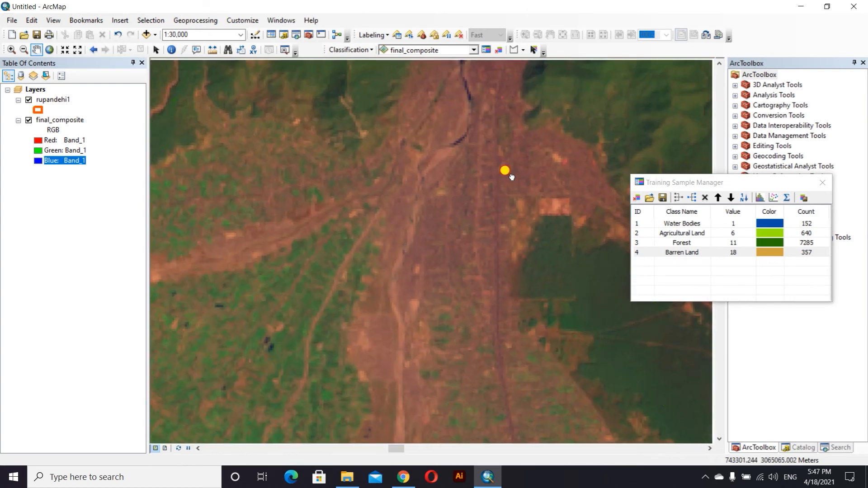
left_click_drag(504, 171, 416, 238)
left_click_drag(401, 113, 397, 249)
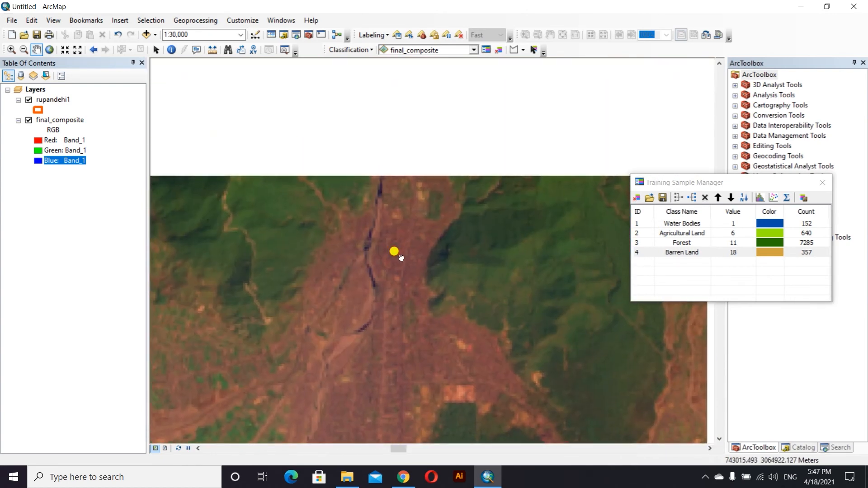
scroll(385, 272, "down", 1)
scroll(387, 257, "up", 4)
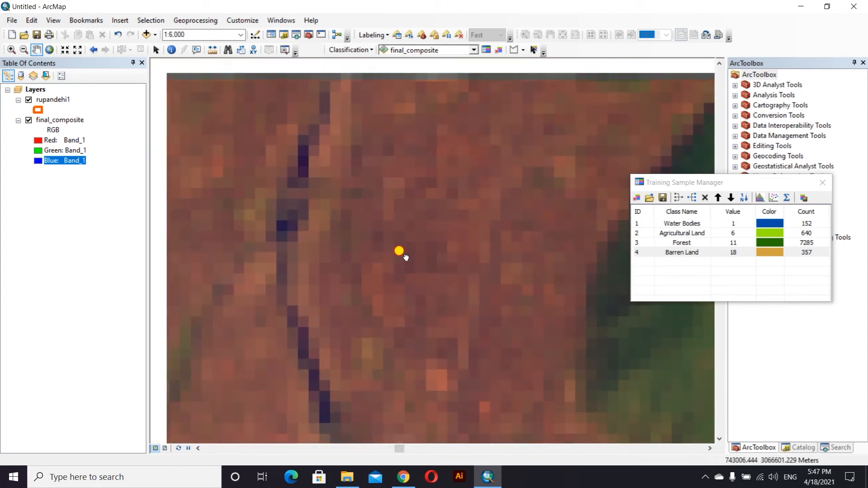
left_click(512, 51)
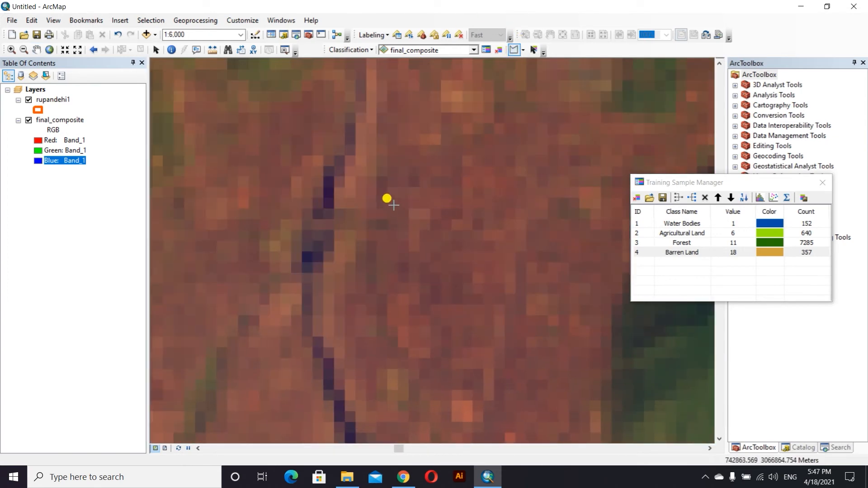
left_click(362, 251)
left_click(357, 285)
left_click(363, 306)
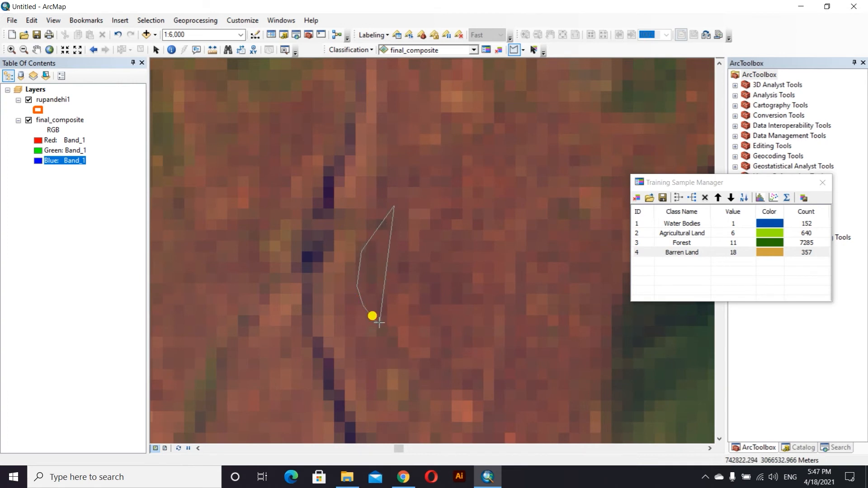
left_click(375, 322)
left_click(399, 324)
left_click(410, 316)
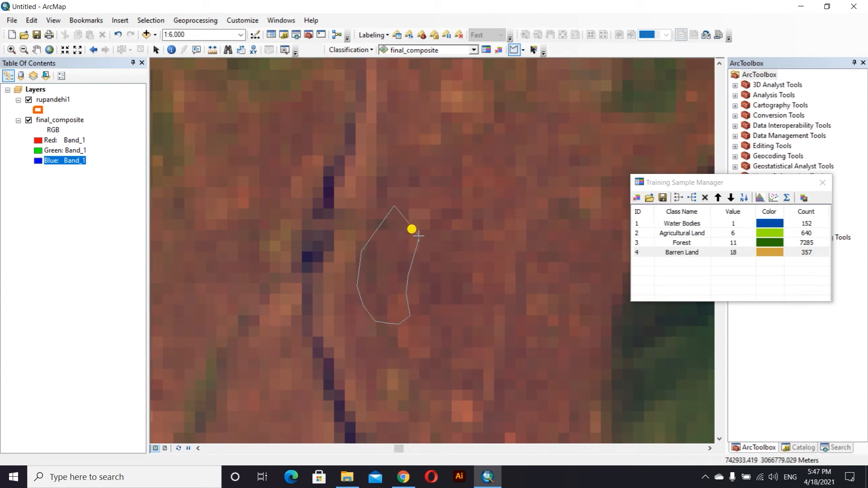
double_click(414, 198)
Move the Training Sample Manager off the southern built-up area and draw a second, elongated urban sample polygon south of the first.
scroll(475, 306, "down", 5)
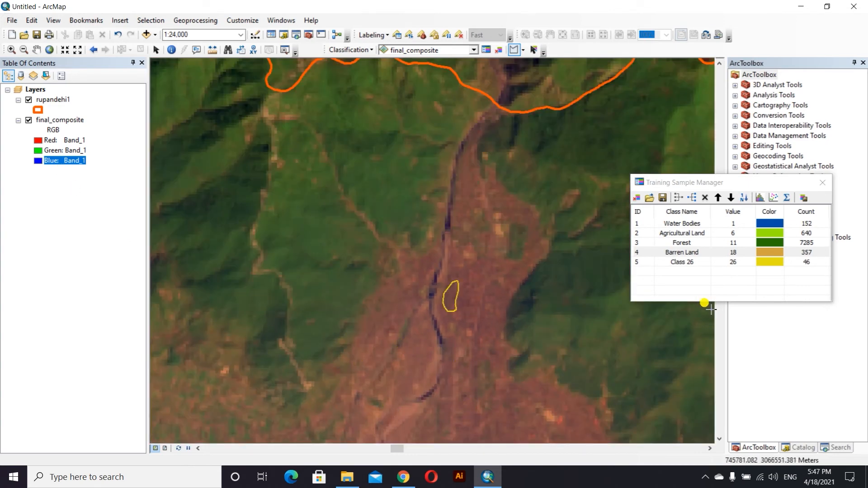
left_click_drag(748, 182, 597, 72)
left_click_drag(721, 207, 721, 211)
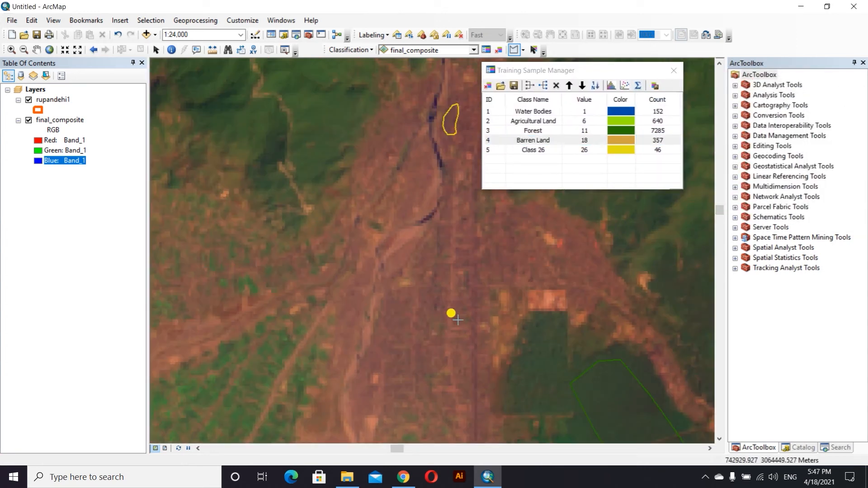
scroll(450, 312, "down", 2)
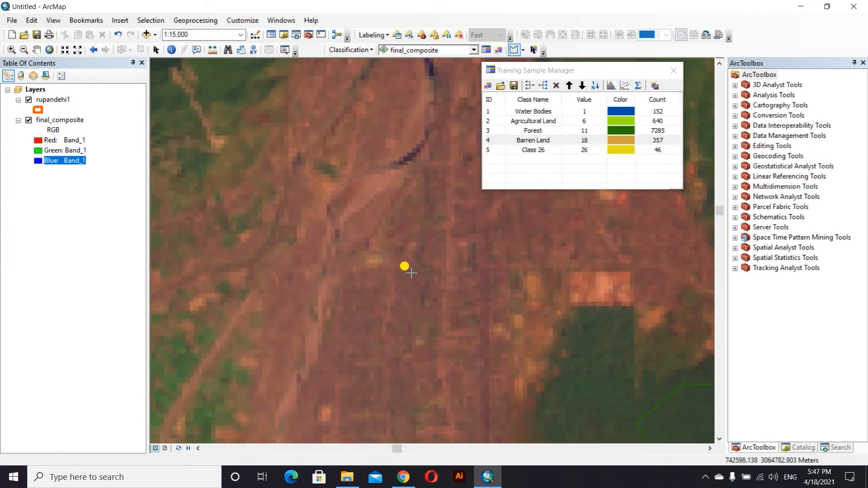
mouse_move(411, 273)
left_mouse_down()
mouse_move(399, 291)
mouse_move(403, 328)
mouse_move(427, 348)
mouse_move(437, 289)
mouse_move(423, 262)
left_mouse_up()
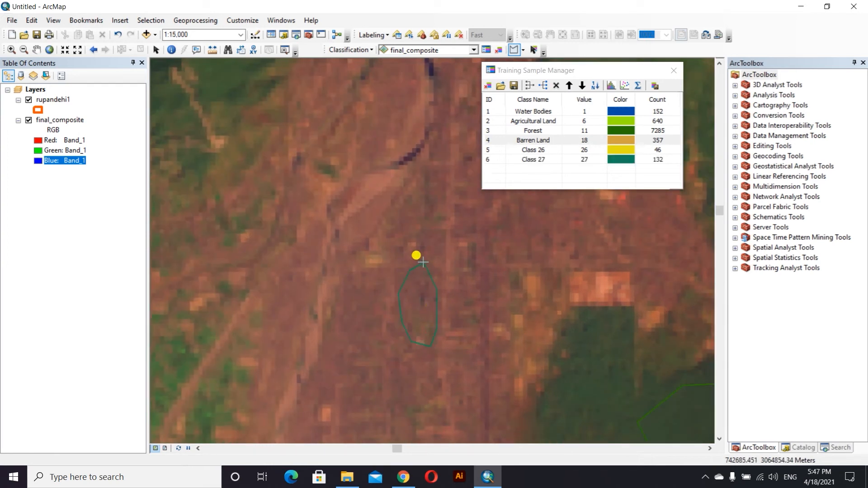
Draw a small training sample polygon over the reddish built-up pixels just east of the straight north-south road, farther south.
scroll(724, 208, "down", 3)
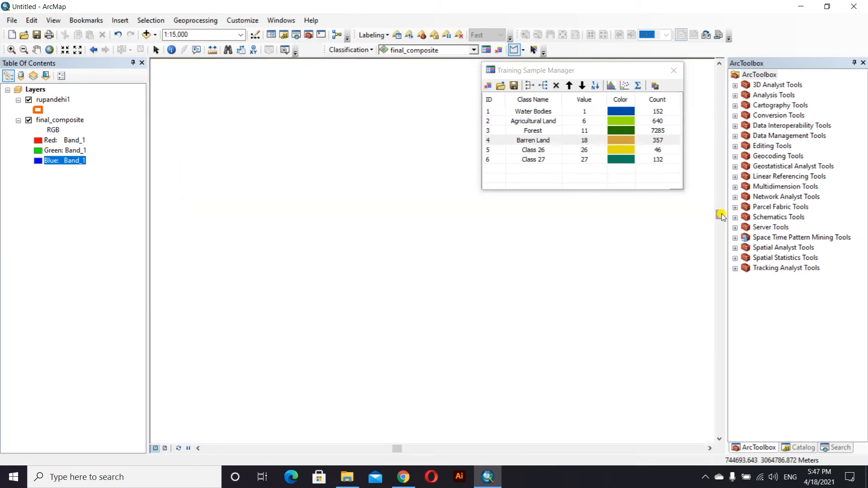
scroll(348, 295, "up", 3)
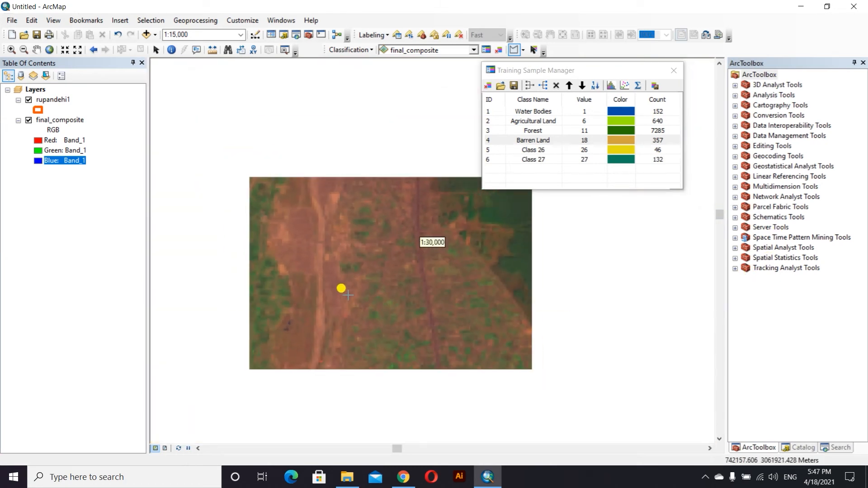
scroll(388, 362, "up", 1)
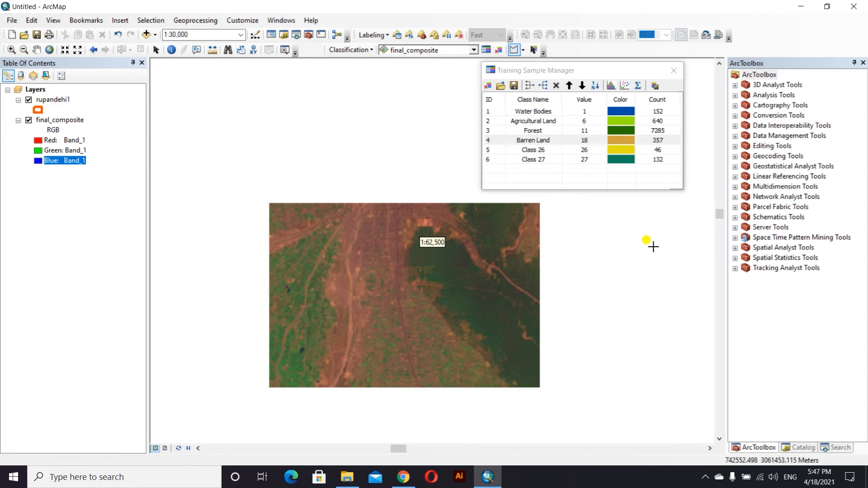
scroll(719, 220, "down", 1)
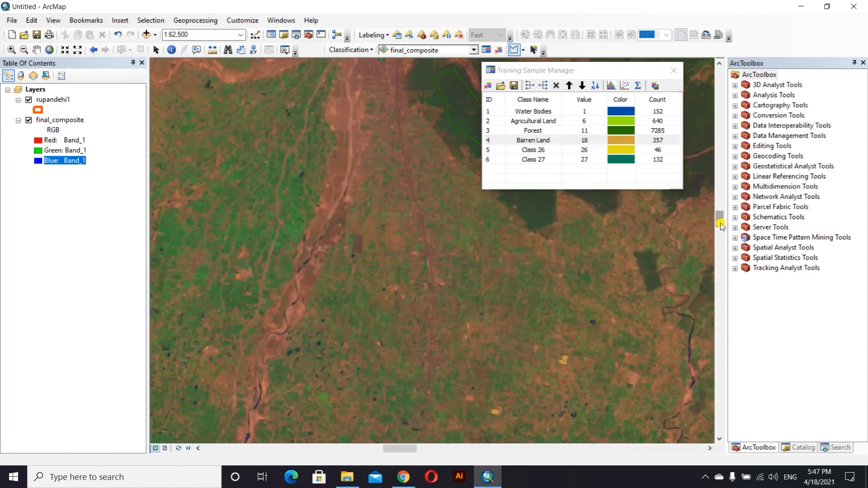
scroll(719, 224, "down", 1)
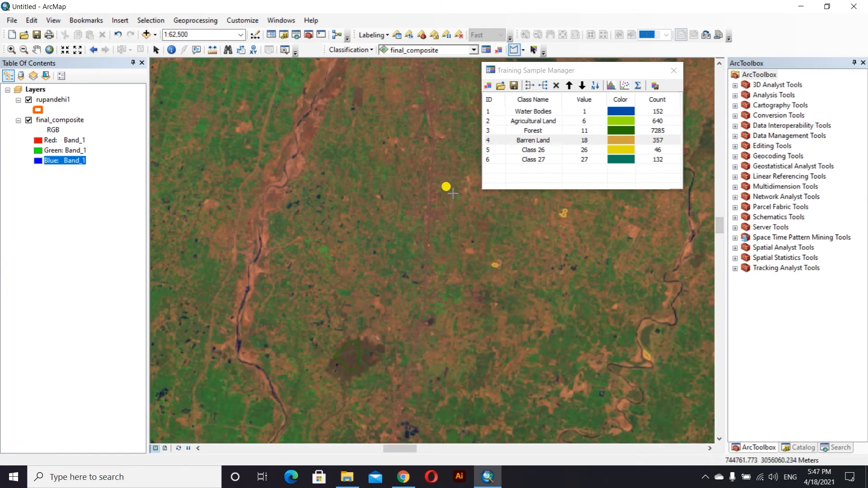
scroll(430, 167, "up", 1)
scroll(430, 166, "down", 4)
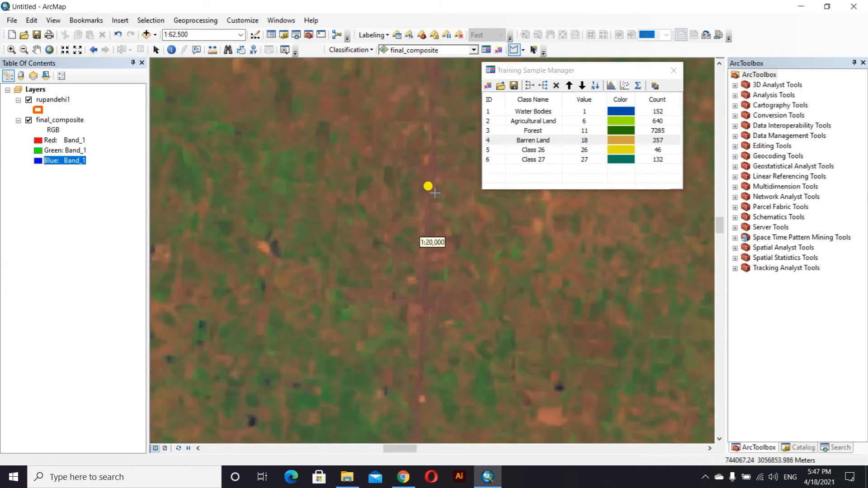
scroll(423, 219, "down", 1)
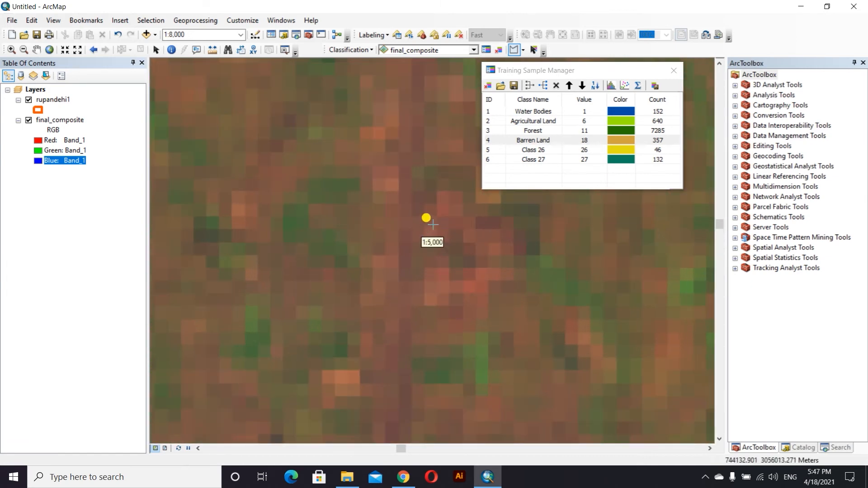
left_click(425, 205)
left_click(422, 222)
left_click(435, 237)
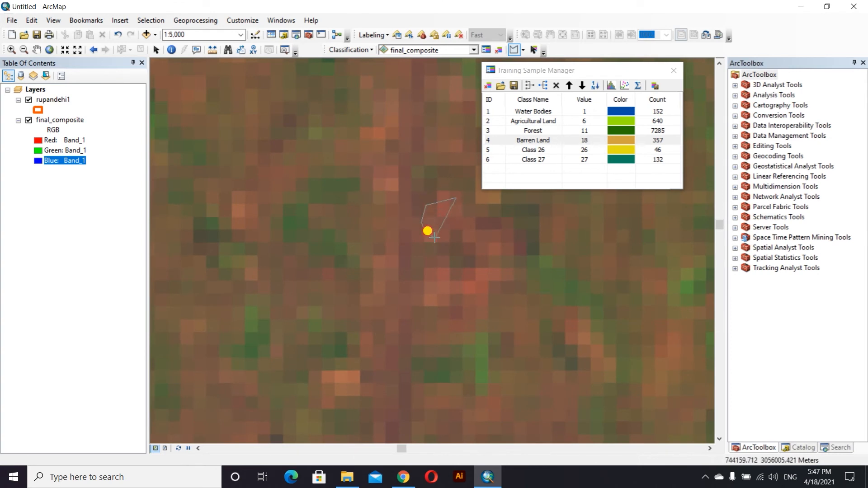
left_click(464, 228)
left_click(479, 226)
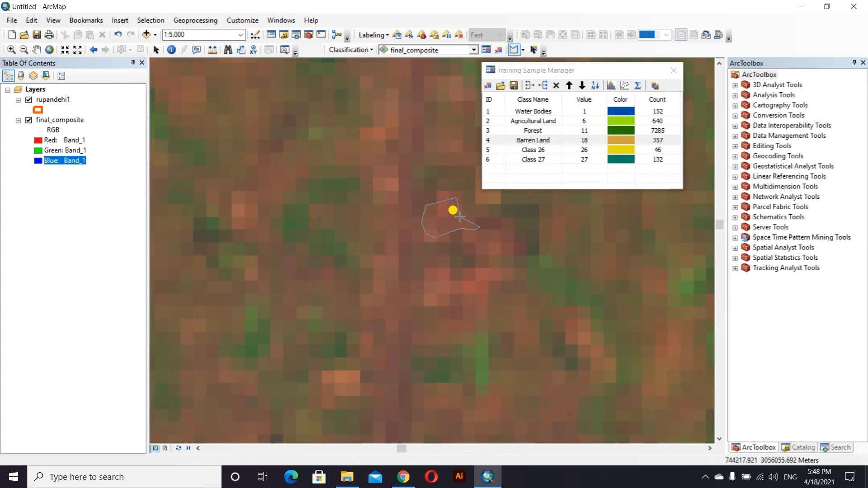
double_click(460, 216)
Draw a training sample polygon over the dense purplish-brown city centre east of the airport.
scroll(474, 295, "up", 3)
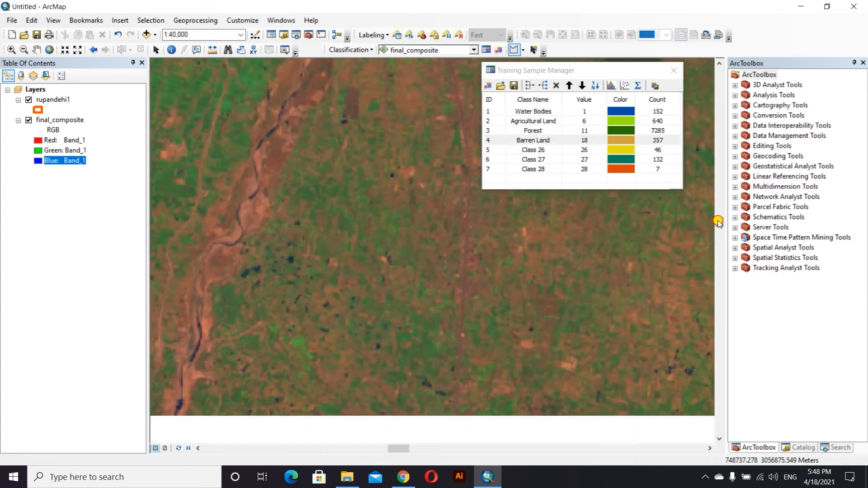
scroll(401, 317, "down", 2)
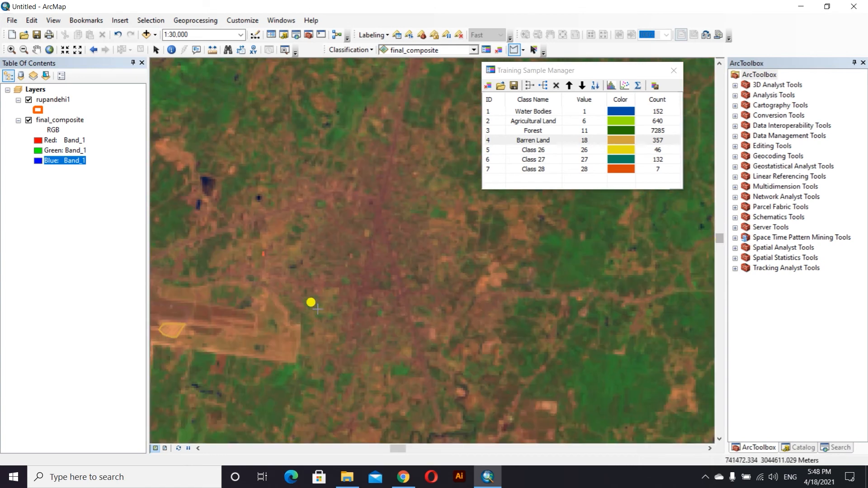
scroll(368, 264, "down", 3)
scroll(369, 263, "down", 2)
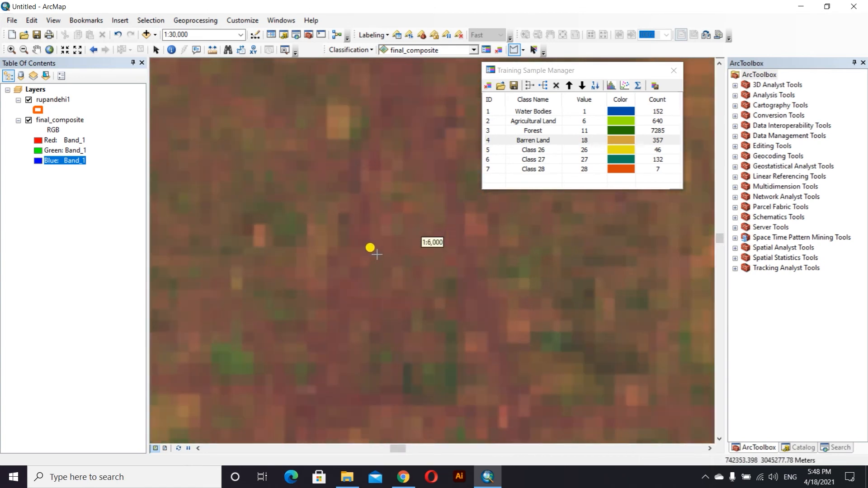
mouse_move(360, 236)
left_mouse_down()
mouse_move(349, 265)
mouse_move(364, 302)
mouse_move(392, 280)
mouse_move(383, 250)
left_mouse_up()
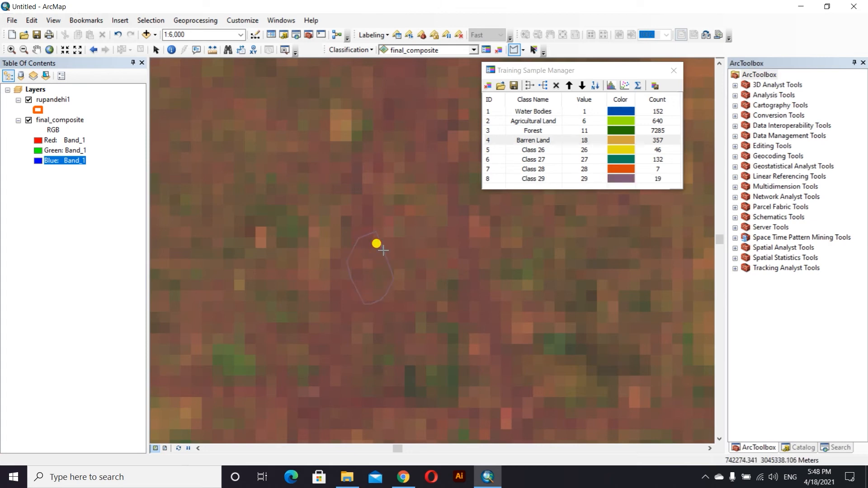
Draw another small urban training sample polygon southwest of the city centre sample, between it and the airport.
scroll(498, 261, "up", 3)
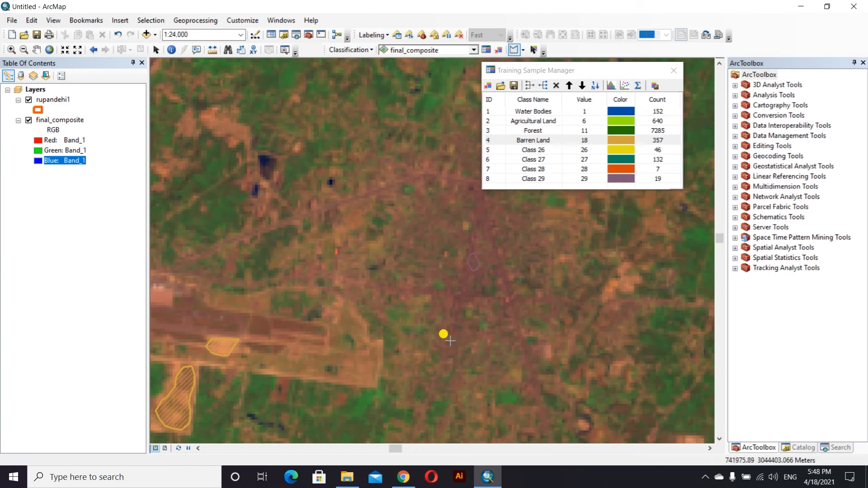
scroll(450, 341, "down", 3)
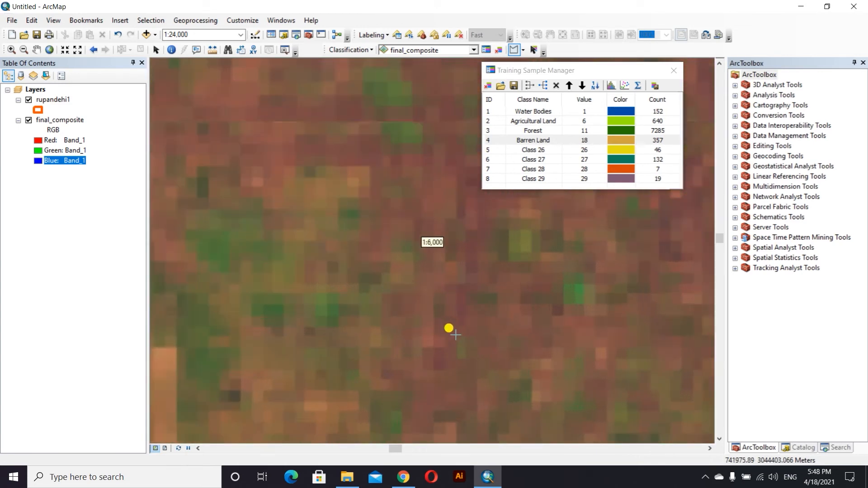
mouse_move(381, 338)
left_mouse_down()
mouse_move(366, 375)
mouse_move(406, 401)
mouse_move(446, 340)
mouse_move(443, 304)
mouse_move(394, 279)
mouse_move(383, 261)
left_mouse_up()
scroll(454, 337, "up", 2)
scroll(454, 337, "up", 2)
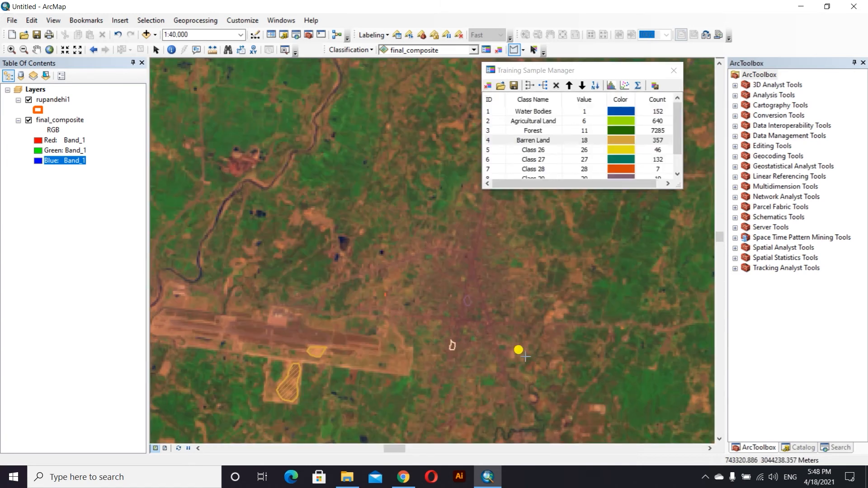
scroll(447, 270, "up", 1)
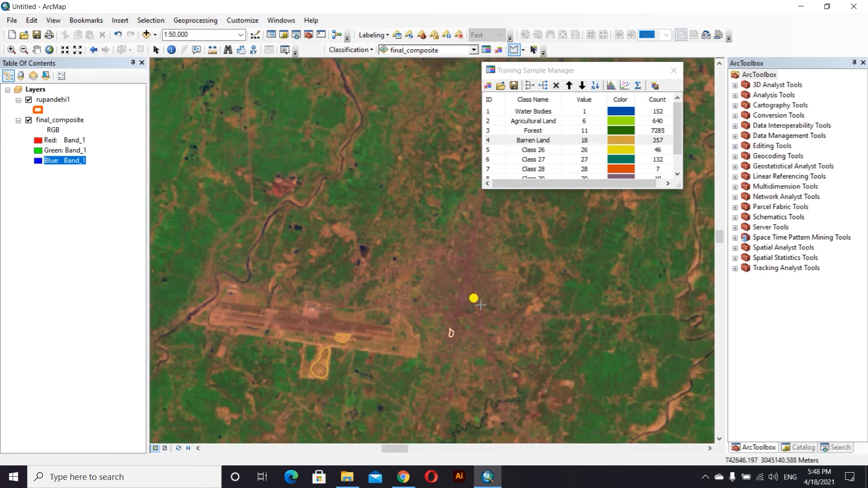
Draw a third, elongated training sample polygon over the city centre, southeast of the first city centre sample.
scroll(477, 289, "down", 8)
scroll(486, 332, "down", 1)
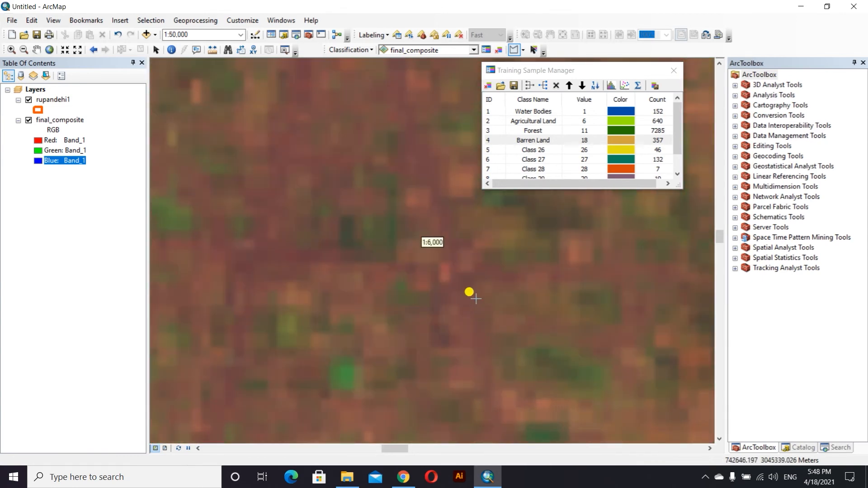
mouse_move(432, 301)
left_mouse_down()
mouse_move(462, 365)
mouse_move(477, 340)
mouse_move(462, 285)
mouse_move(471, 266)
mouse_move(462, 258)
left_mouse_up()
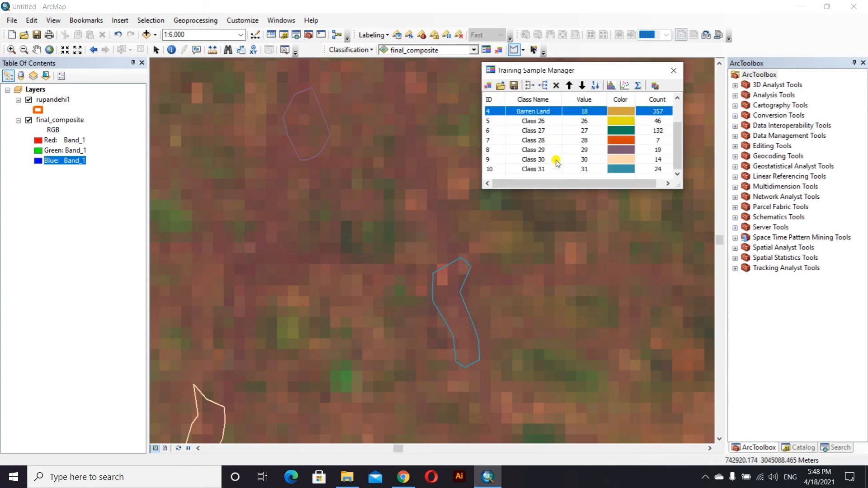
double_click(551, 170)
left_click(558, 174)
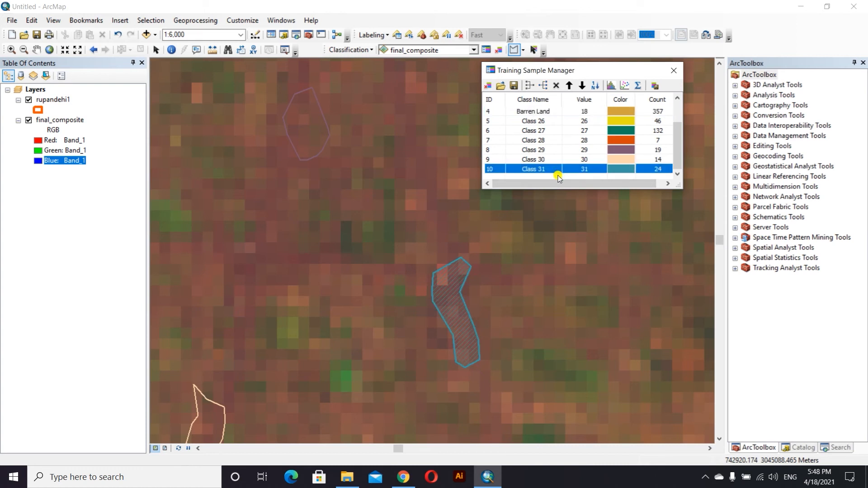
double_click(556, 173)
key("Return")
double_click(532, 122)
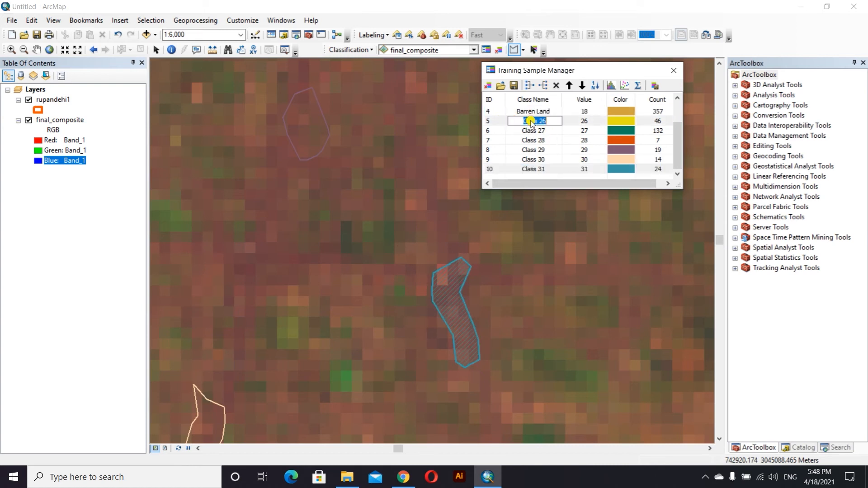
left_click(570, 122, "ctrl")
double_click(546, 134)
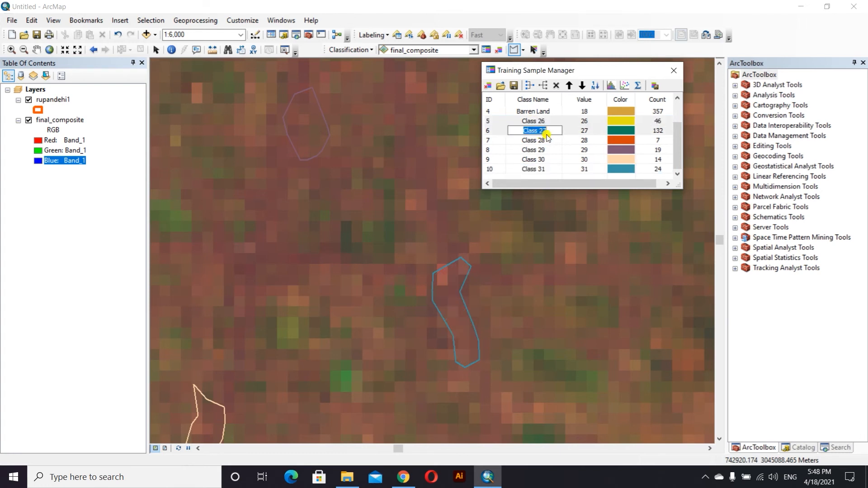
key("Up")
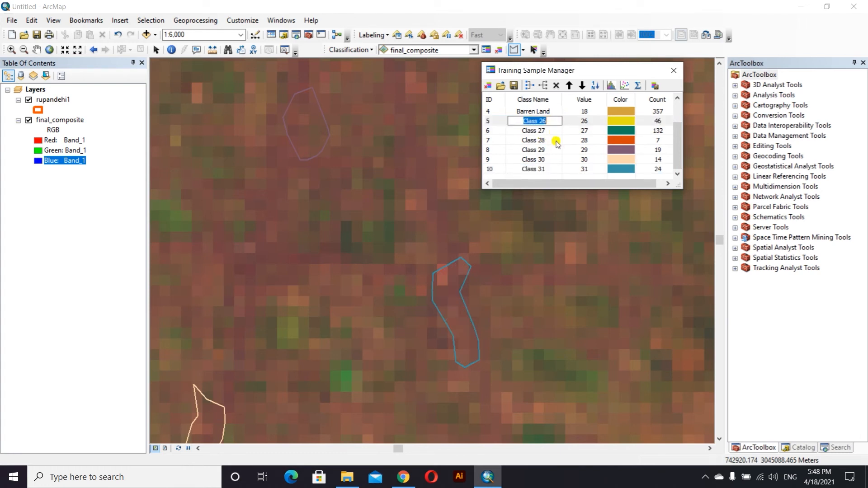
double_click(579, 121)
Merge the training samples Class 26 through Class 31 into one class.
left_click(490, 120)
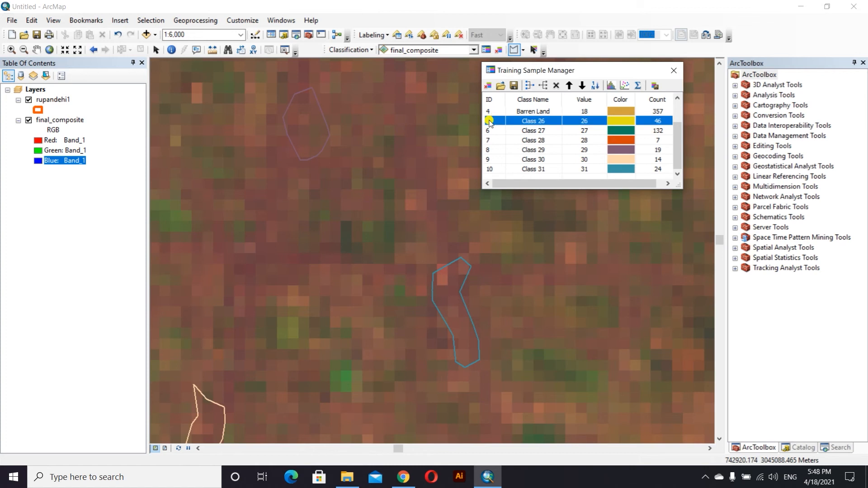
left_click_drag(492, 132, 496, 171)
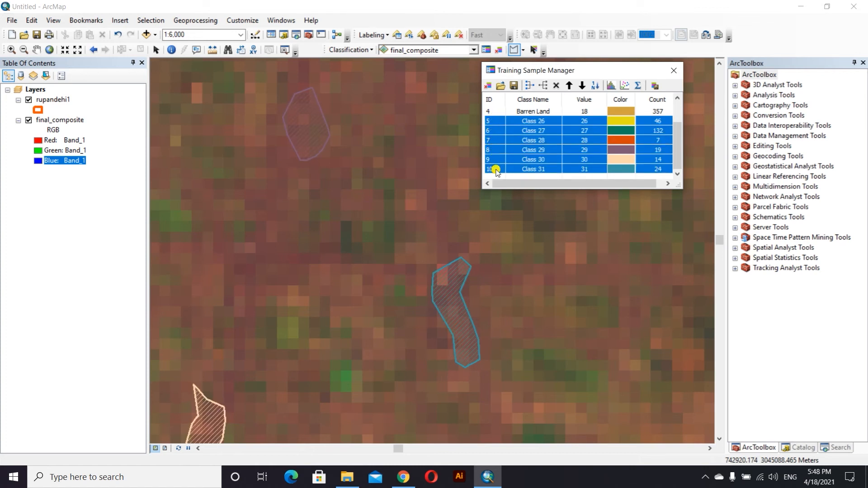
left_click(530, 85)
Rename the merged Class 26 as Settlement and set its color to bright orange.
left_click(540, 150)
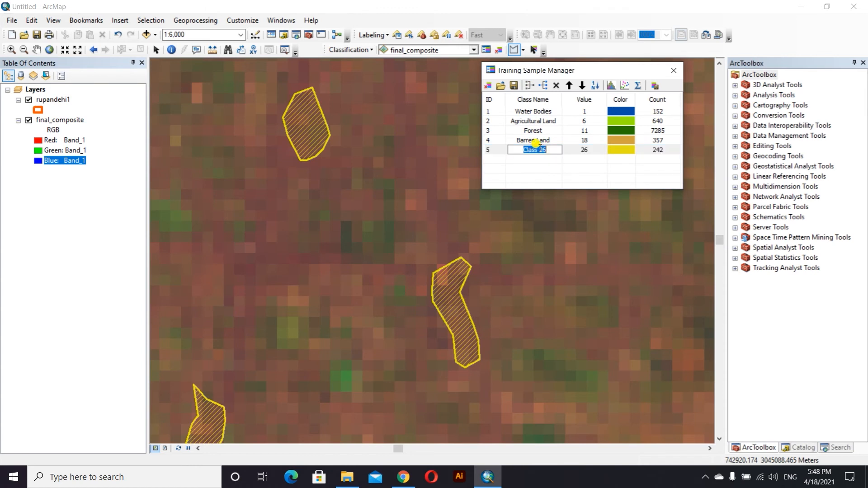
type("Settlement")
left_click(624, 152)
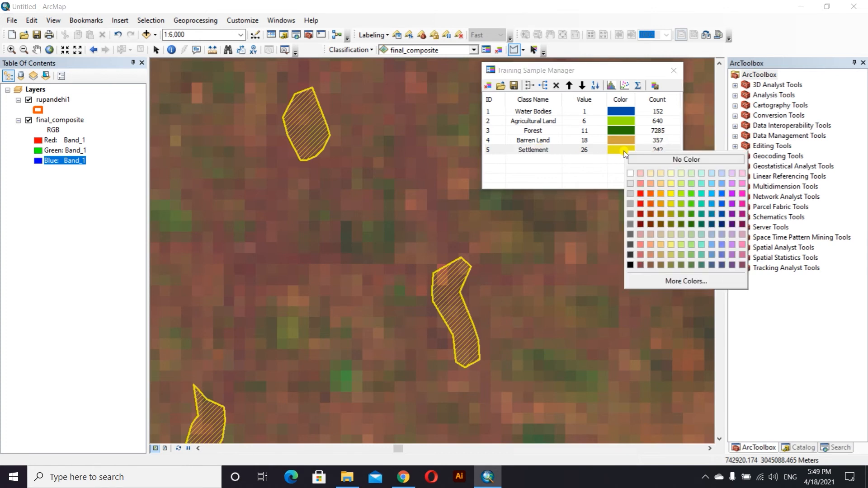
left_click(651, 204)
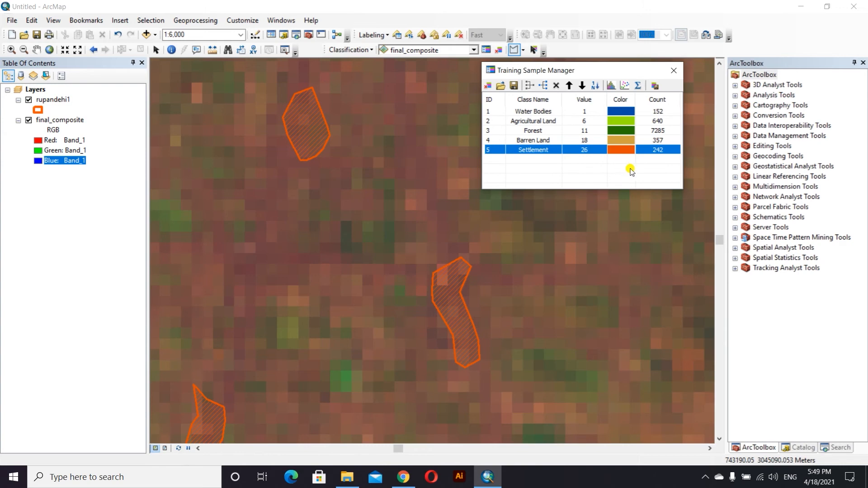
Show the whole Rupandehi district boundary at 1:500,000 and close the Training Sample Manager.
scroll(376, 216, "up", 5)
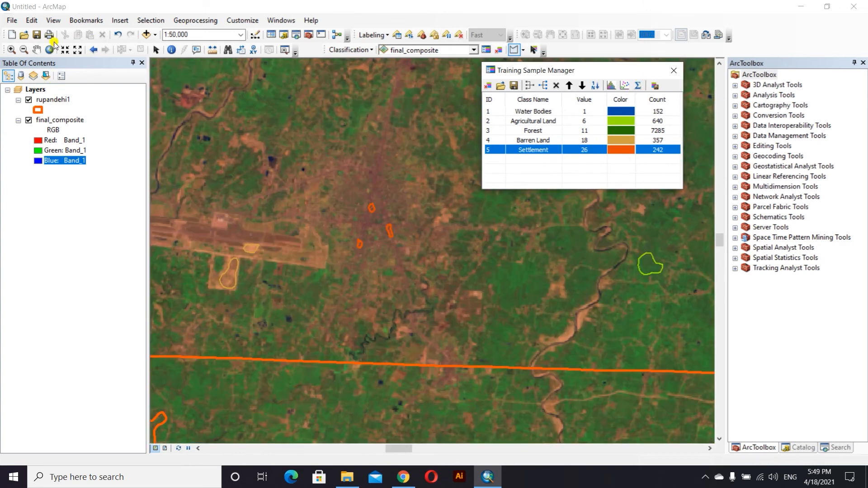
left_click(36, 49)
scroll(393, 227, "up", 3)
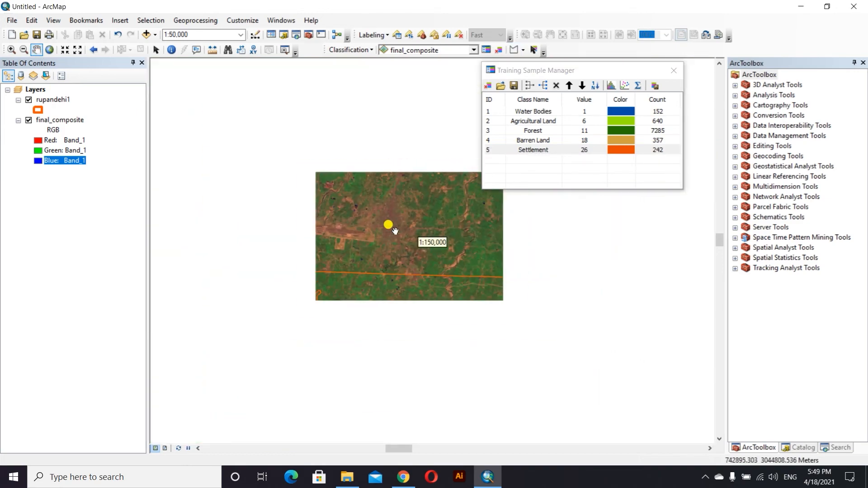
scroll(391, 238, "up", 3)
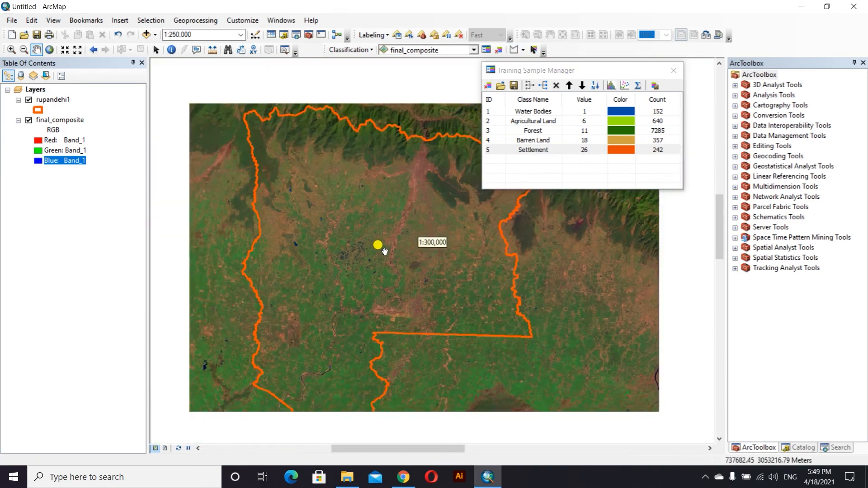
scroll(353, 255, "up", 2)
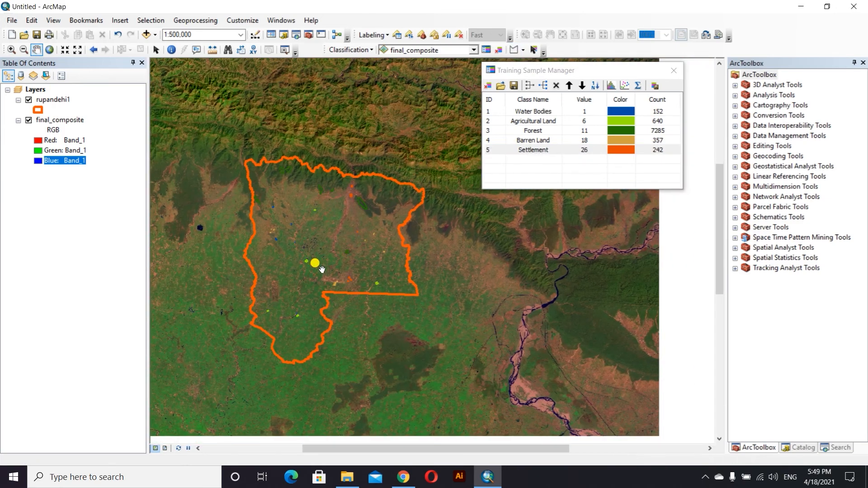
left_click(675, 73)
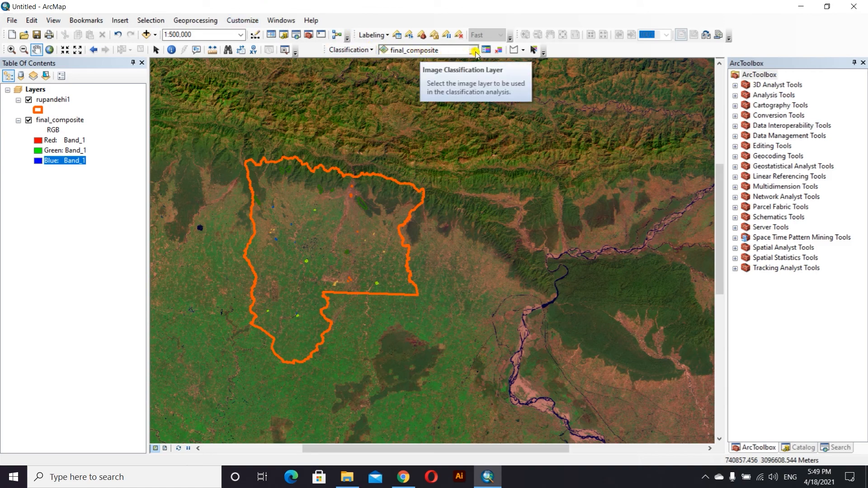
left_click(253, 21)
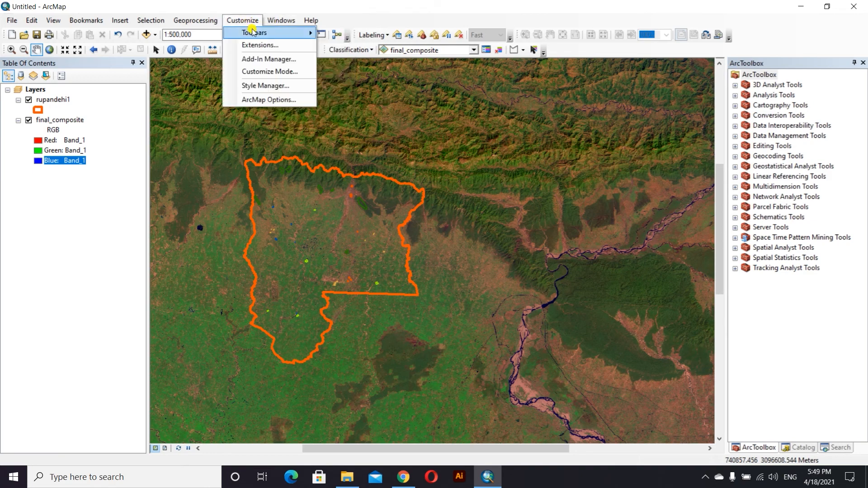
mouse_move(258, 33)
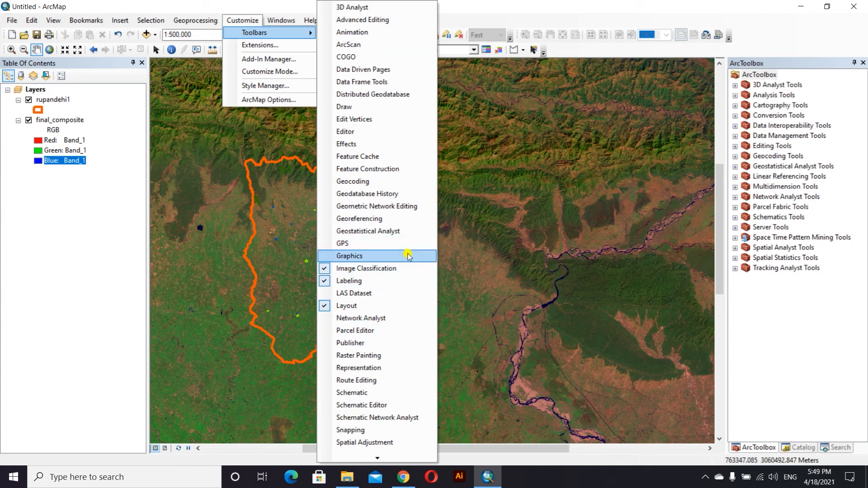
left_click(484, 7)
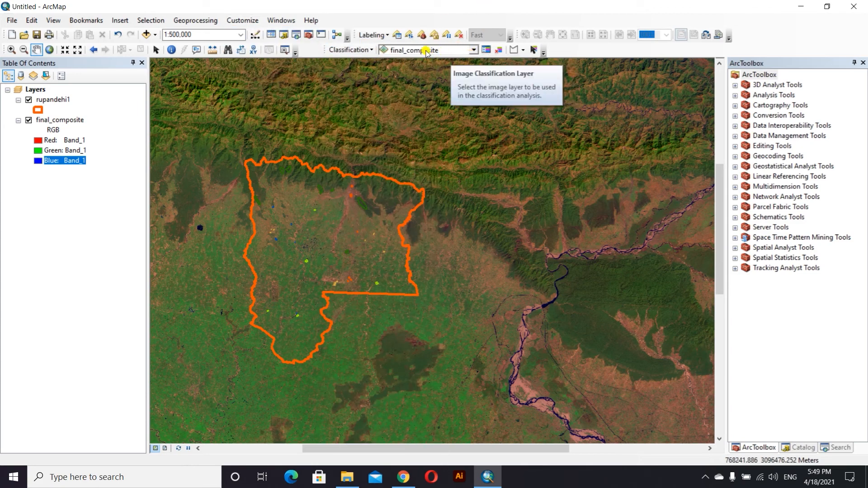
Run Interactive Supervised Classification on the final_composite layer using the collected training samples.
left_click(371, 51)
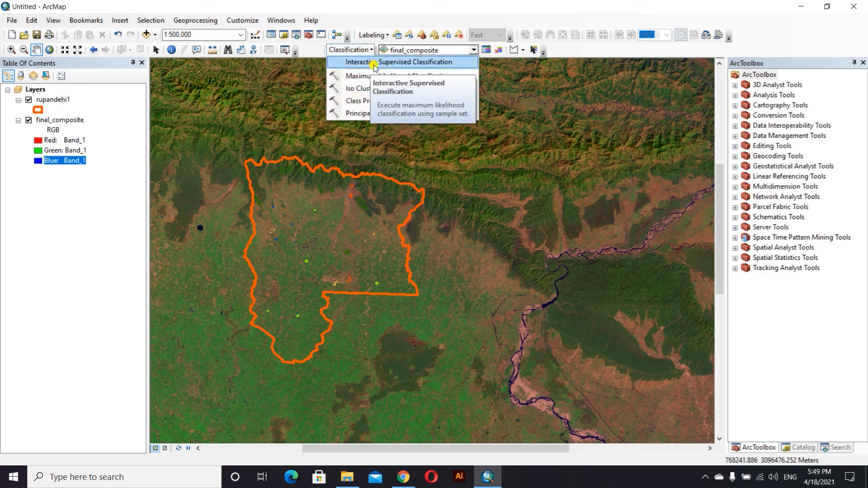
left_click(375, 67)
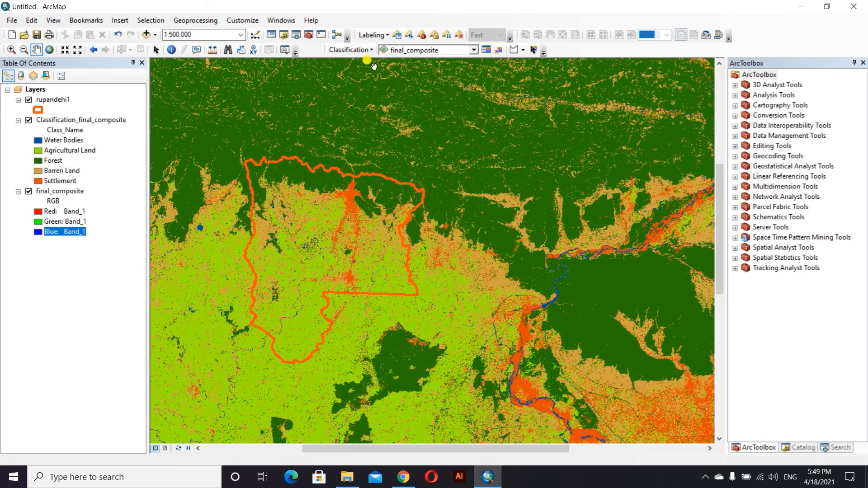
Examine the classified land cover across the whole Rupandehi district, including its southern end.
scroll(277, 283, "up", 1)
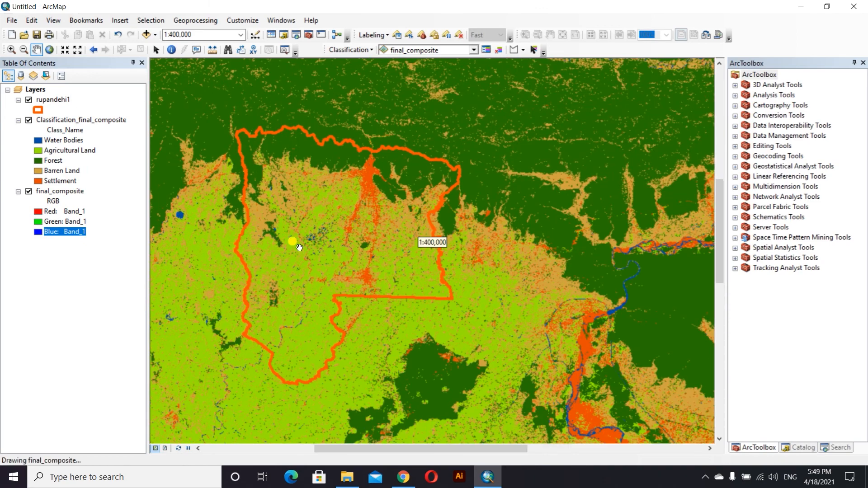
scroll(299, 248, "up", 1)
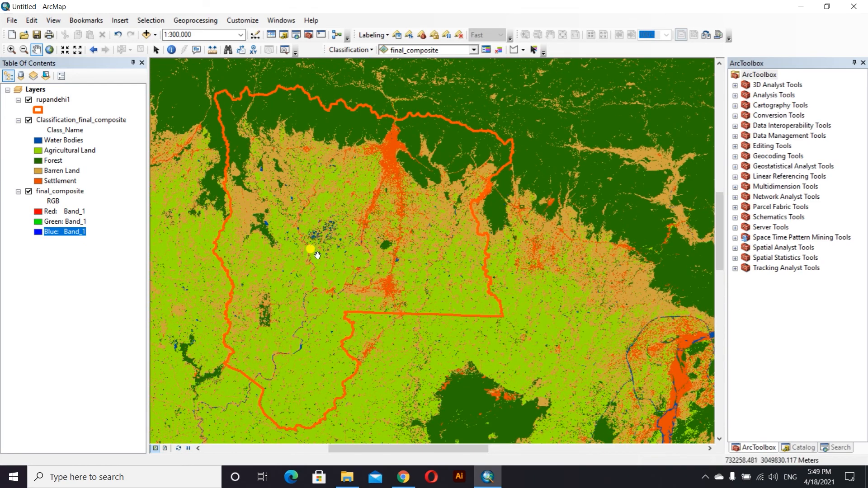
left_click_drag(310, 248, 359, 239)
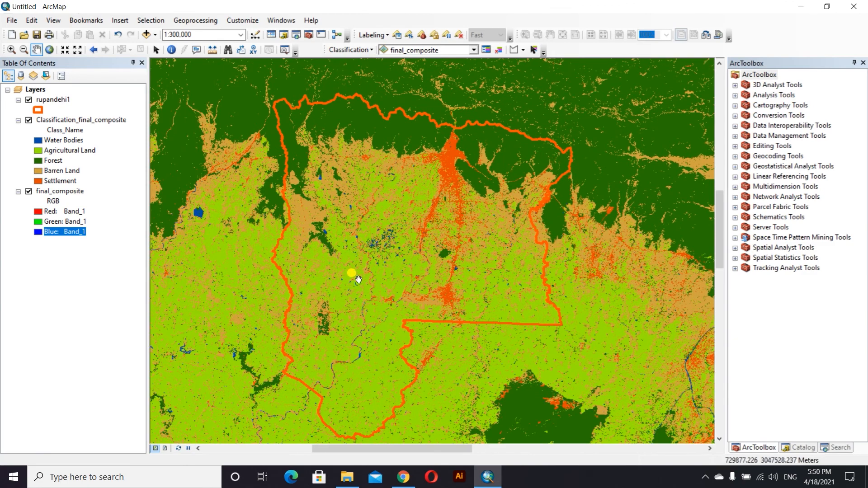
left_click_drag(354, 273, 394, 250)
scroll(395, 249, "down", 1)
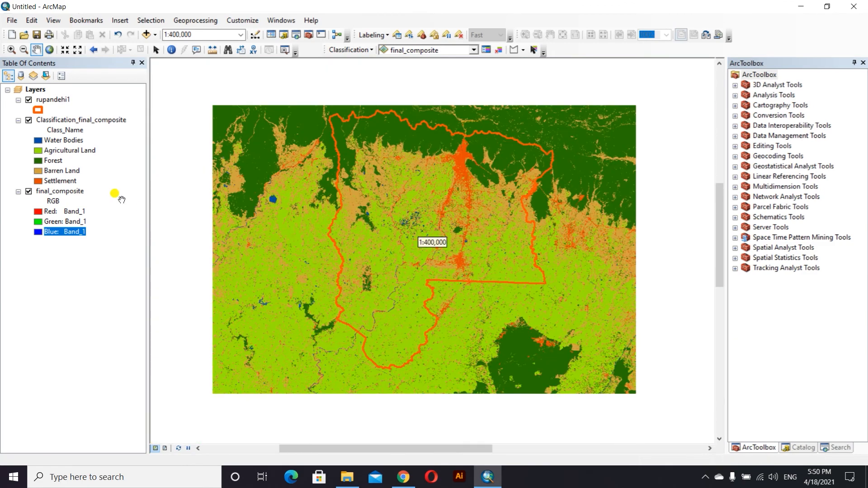
left_click_drag(441, 251, 338, 270)
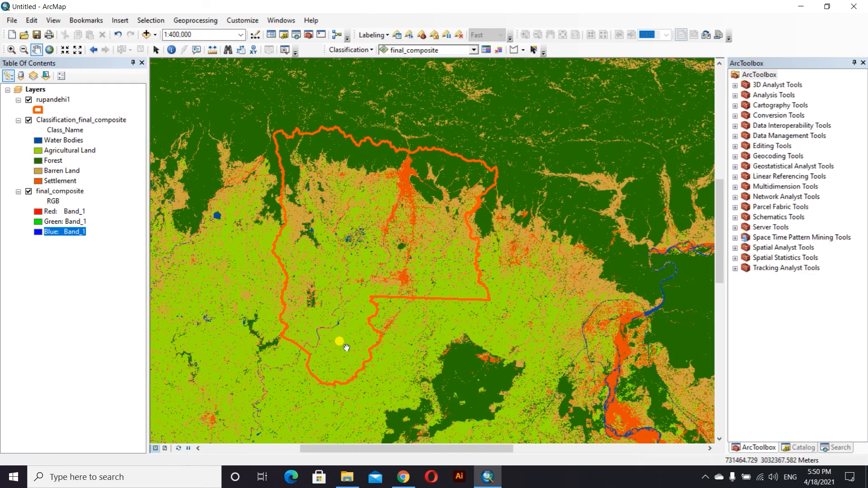
scroll(340, 340, "up", 2)
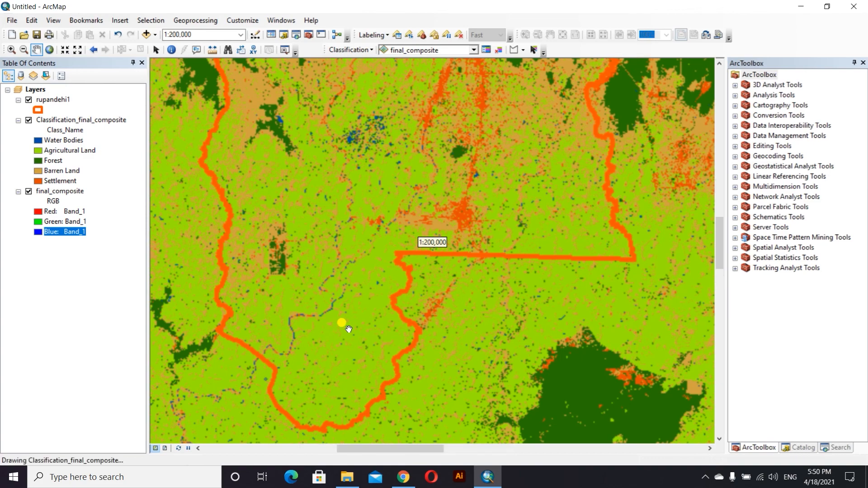
scroll(317, 299, "down", 1)
left_click_drag(340, 186, 327, 283)
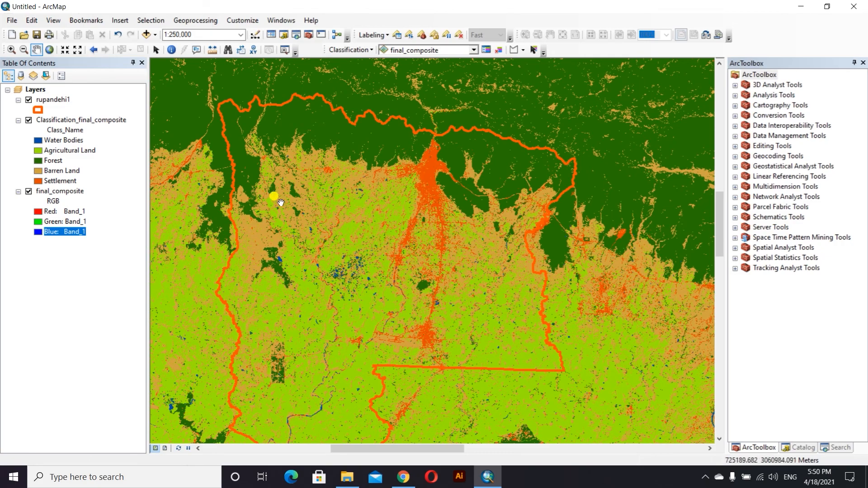
Examine the classified forest and barren land in the west, the central water bodies and the settlement corridor in closer detail.
scroll(255, 241, "up", 1)
scroll(256, 241, "up", 1)
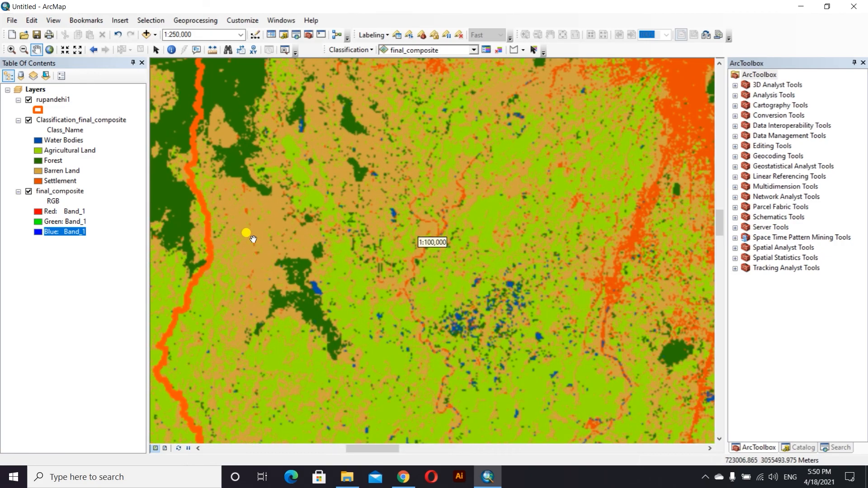
scroll(256, 242, "up", 1)
scroll(257, 241, "down", 1)
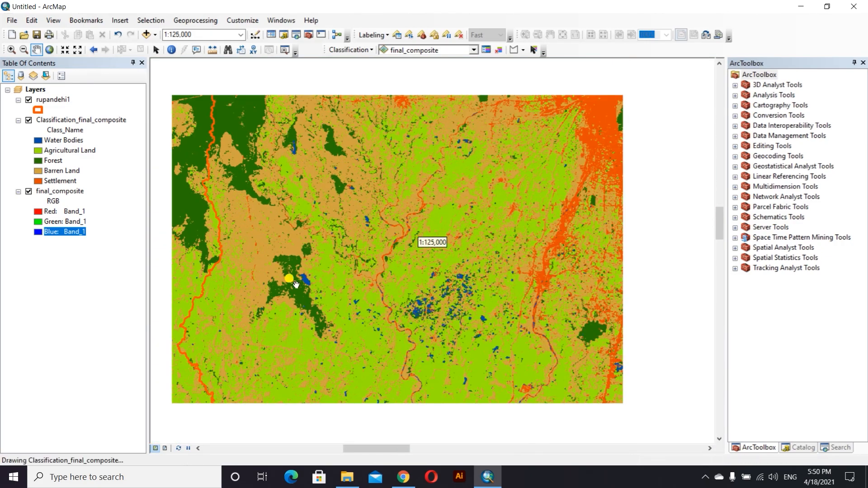
left_click_drag(336, 304, 273, 257)
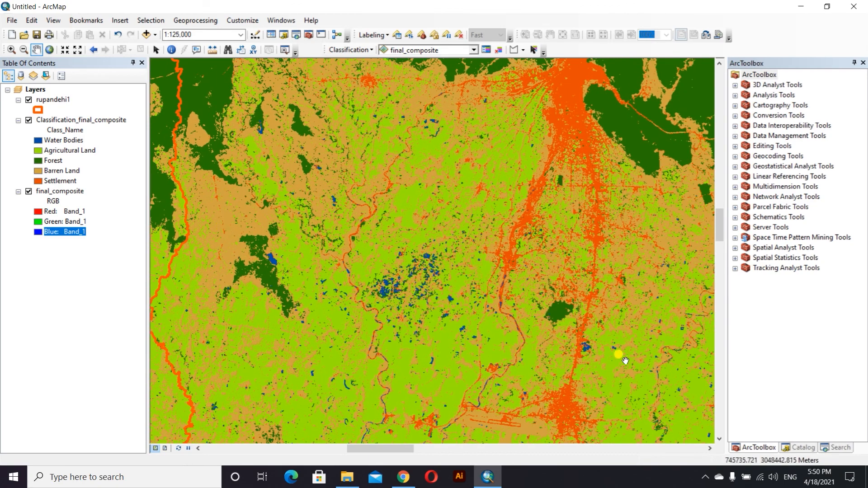
scroll(520, 343, "up", 2)
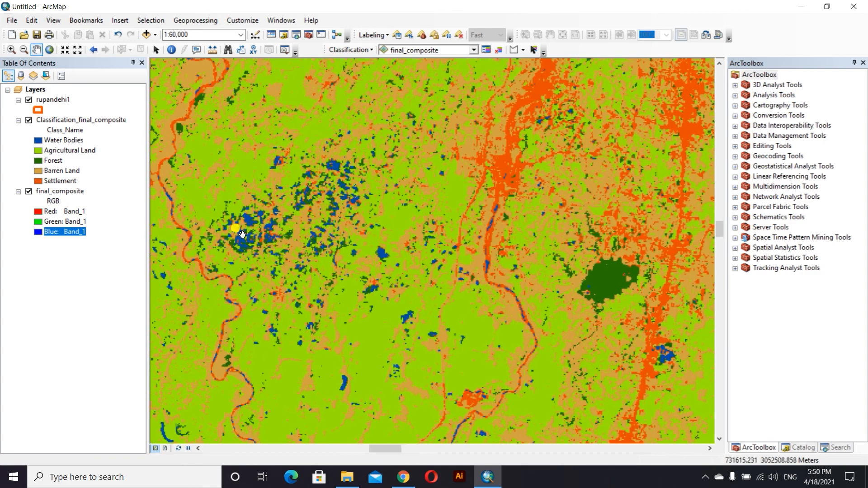
scroll(244, 245, "down", 3)
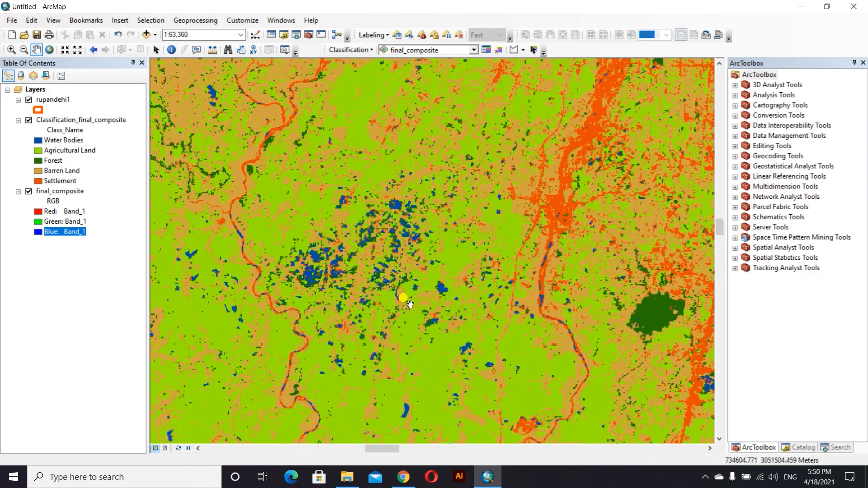
scroll(429, 317, "down", 3)
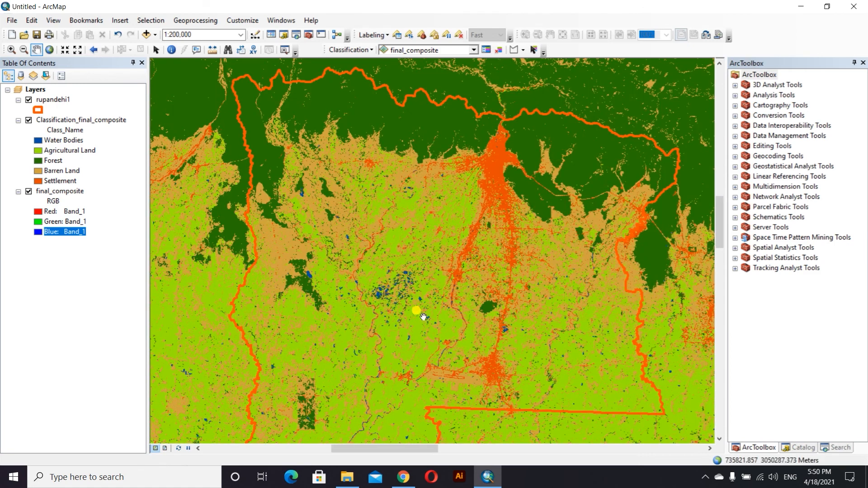
left_click_drag(416, 310, 386, 256)
scroll(357, 256, "down", 2)
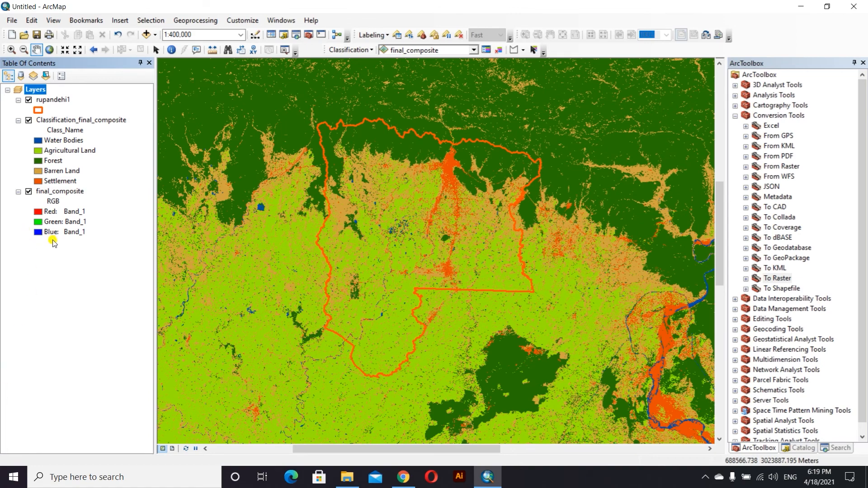
Export the Classification_final_composite raster as TIFF named classified_final, overwriting the existing dataset and promoting pixel depth, and add it to the map.
left_click(80, 121)
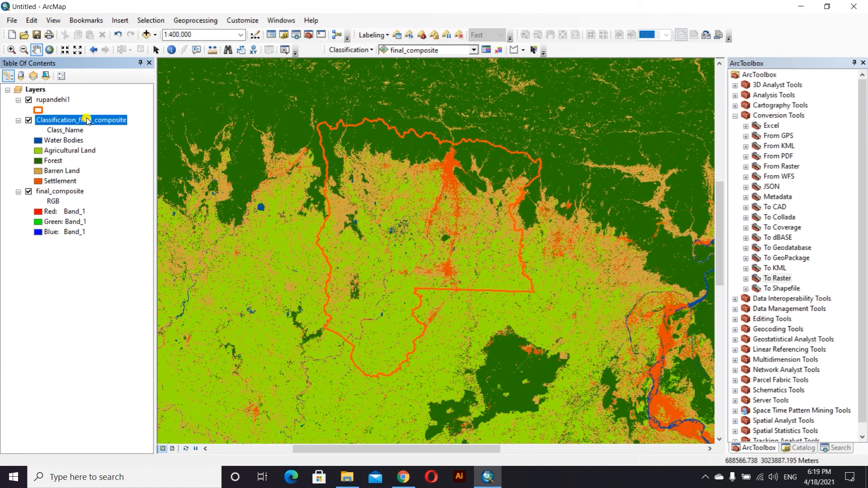
right_click(87, 121)
mouse_move(191, 228)
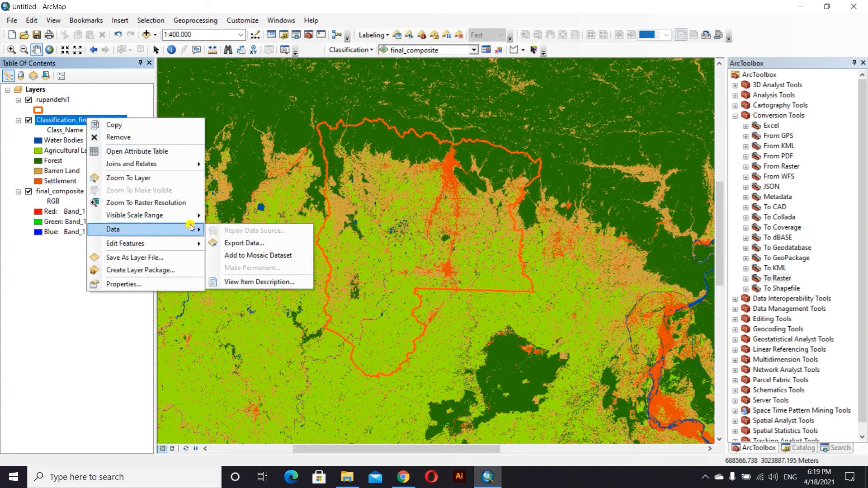
left_click(237, 242)
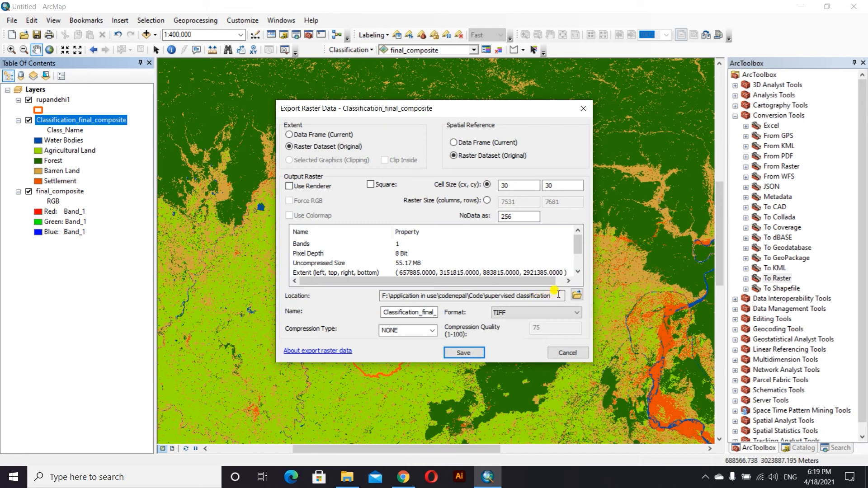
double_click(412, 312)
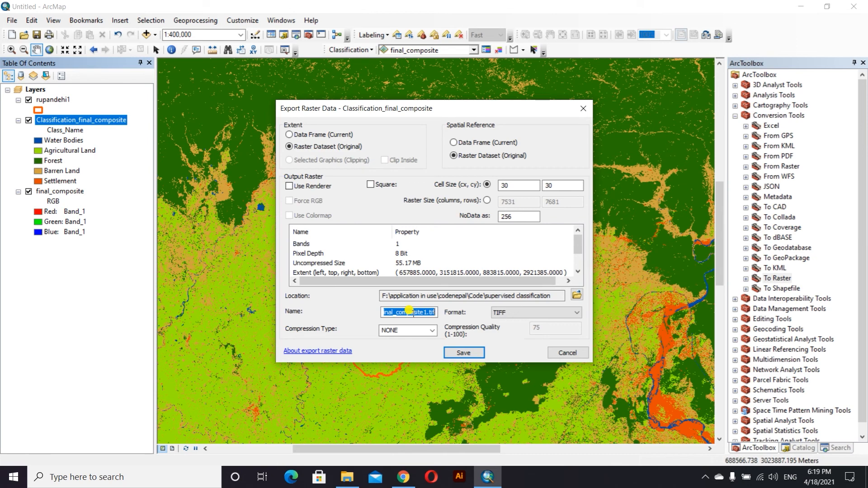
type("classified_final")
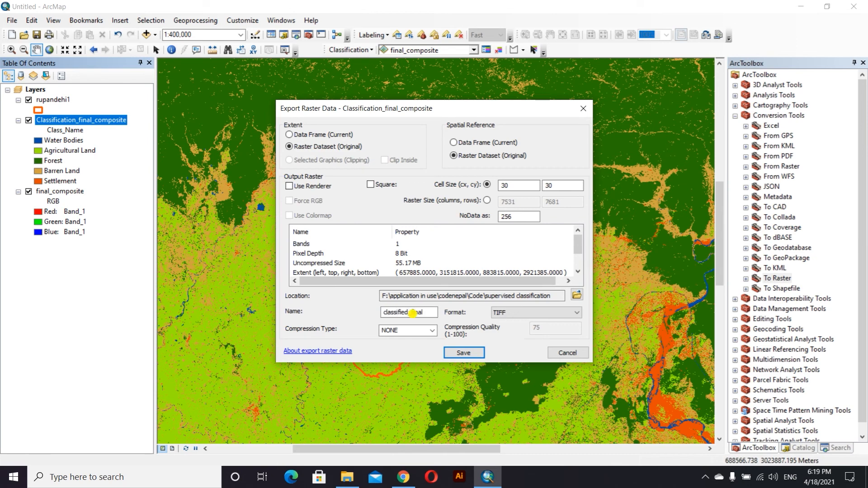
left_click(464, 354)
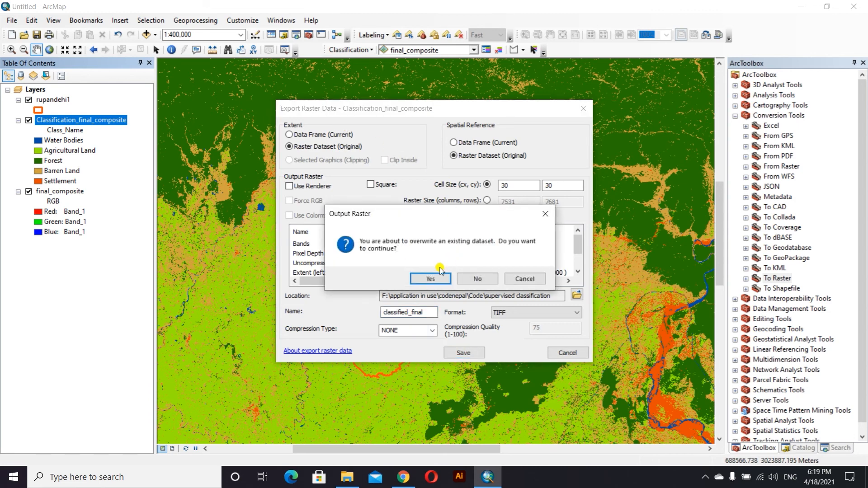
left_click(431, 283)
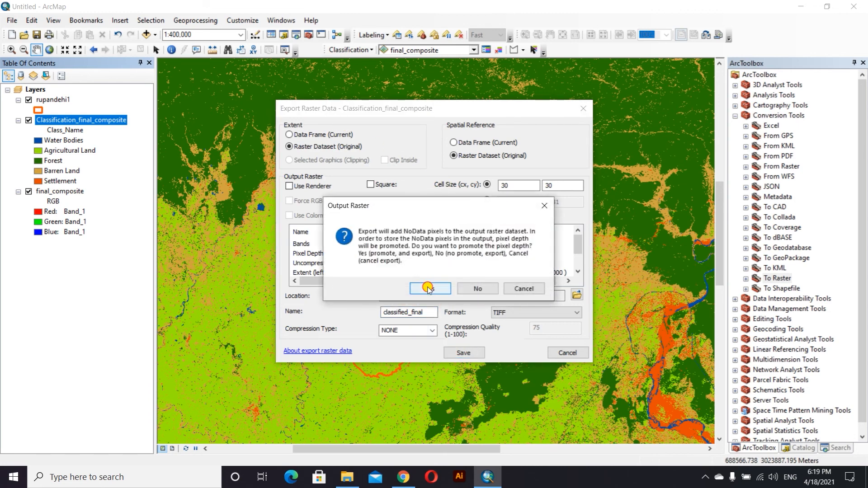
left_click(429, 288)
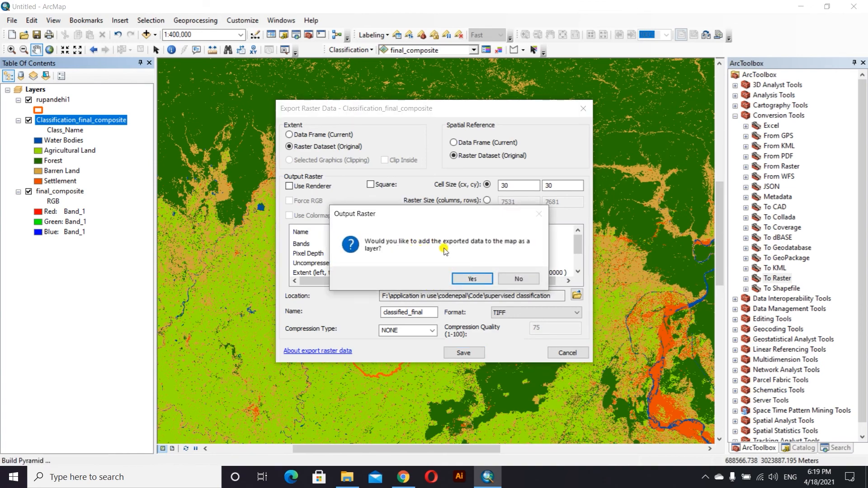
left_click(473, 278)
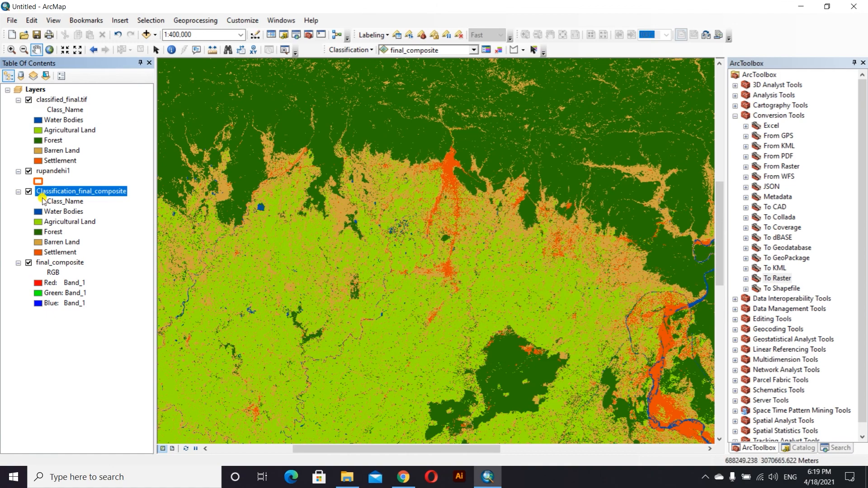
Hide the Classification_final_composite and final_composite layers and move the rupandehi1 boundary above classified_final.tif.
left_click(29, 192)
left_click(28, 264)
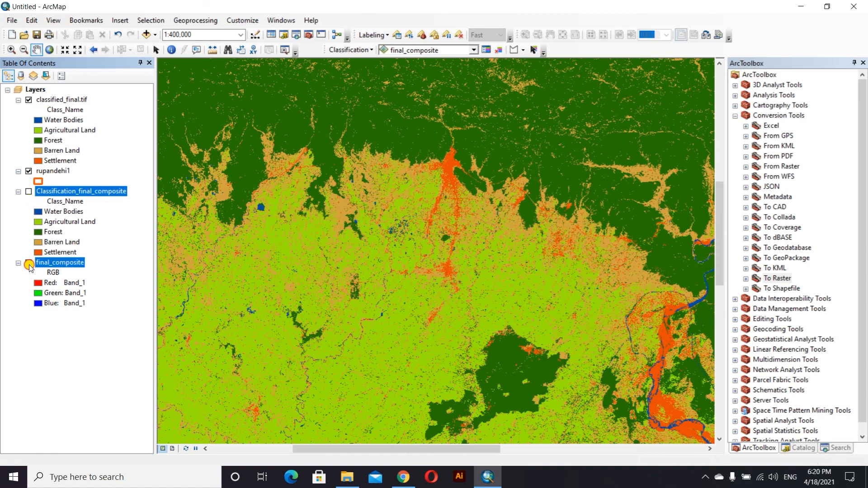
left_click_drag(55, 172, 45, 95)
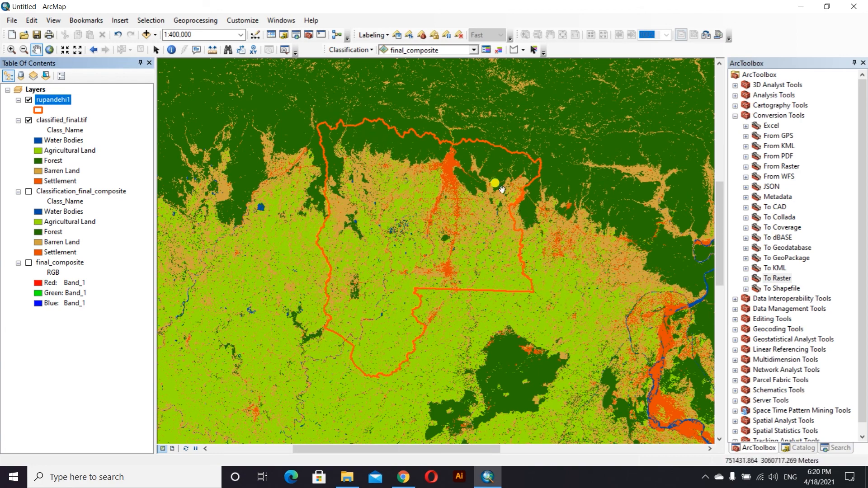
Try to run Extract by Mask on classified_final.tif with rupandehi1 as mask and classified_final_clipped as output in the supervised classification folder.
left_click(836, 449)
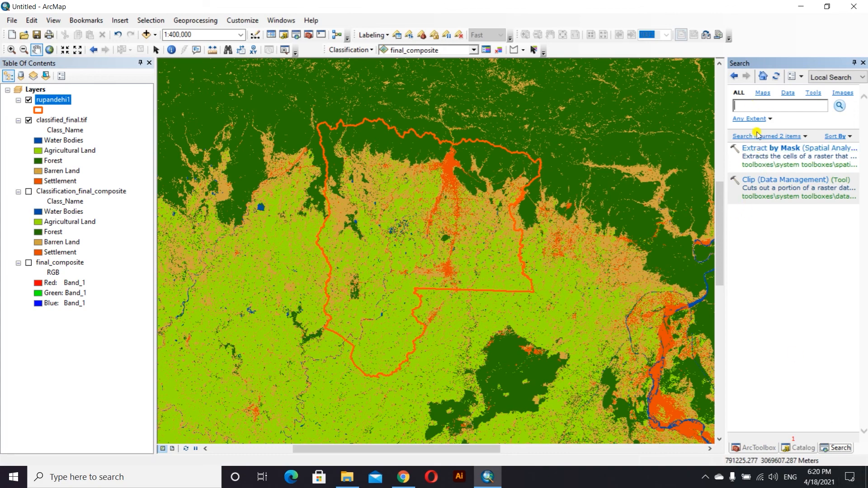
left_click(770, 149)
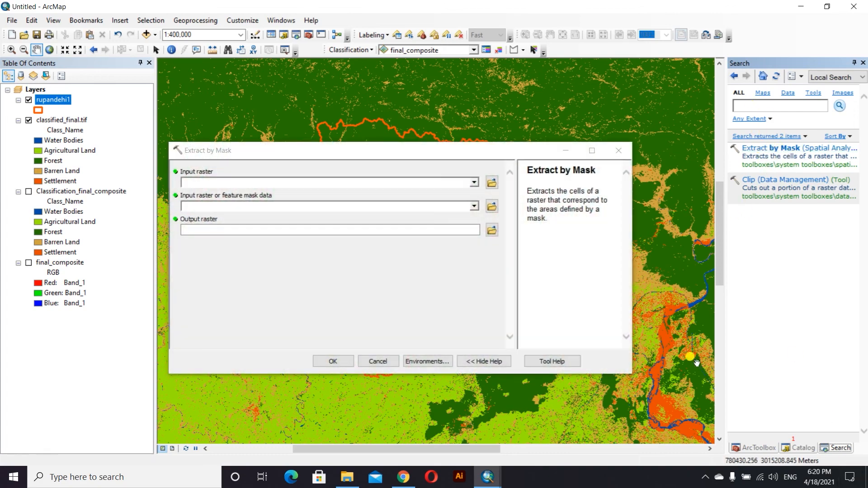
left_click_drag(68, 120, 202, 182)
left_click_drag(206, 182, 206, 183)
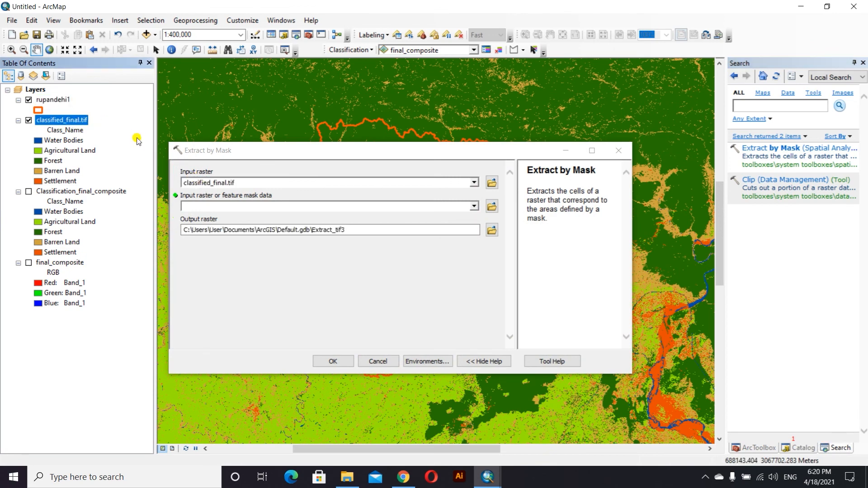
left_click_drag(51, 100, 223, 206)
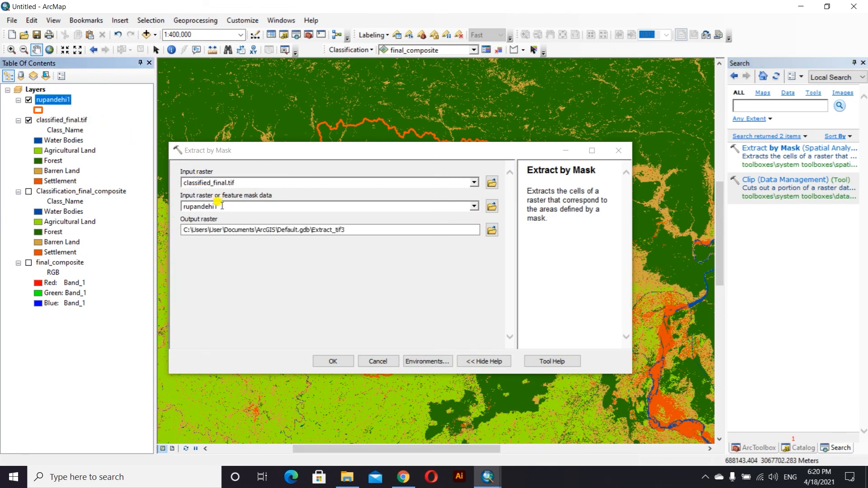
left_click(488, 226)
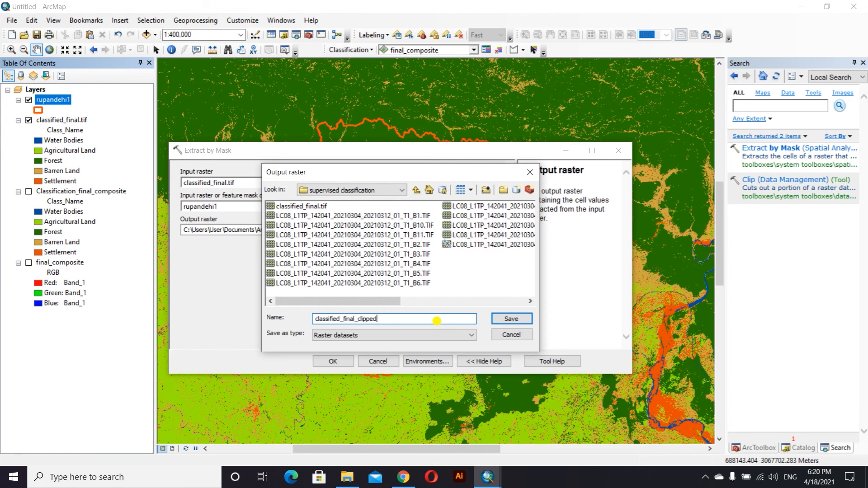
left_click(510, 318)
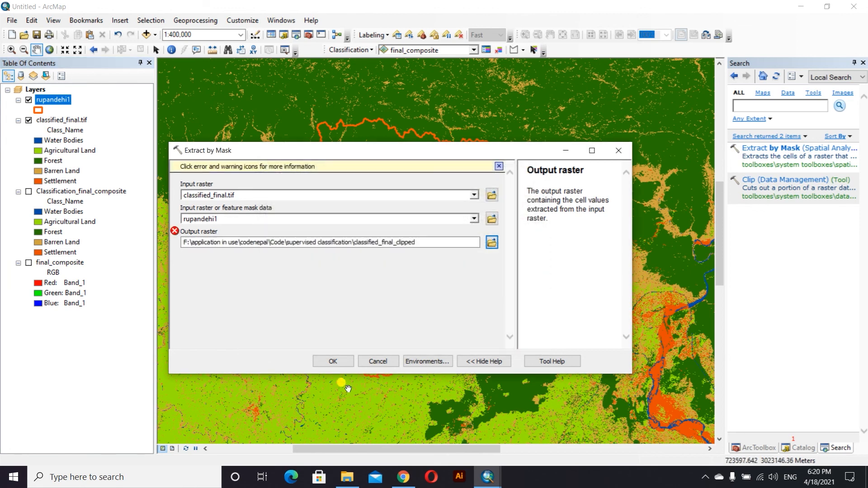
left_click(337, 362)
left_click(503, 278)
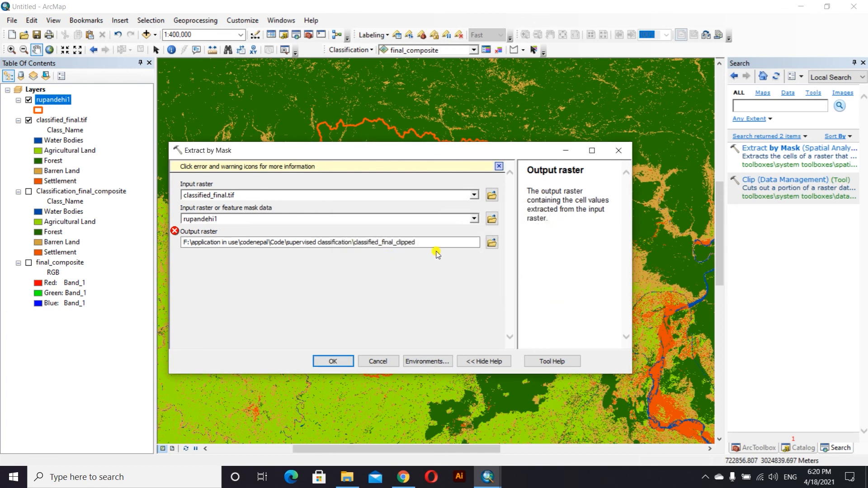
Retry Extract by Mask with the output raster named classifedfinalrup and with a further shortened name.
left_click(493, 243)
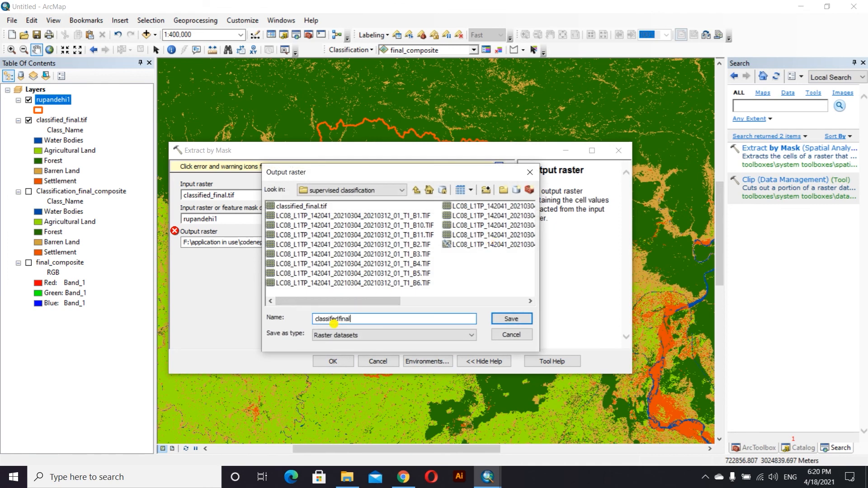
key("Return")
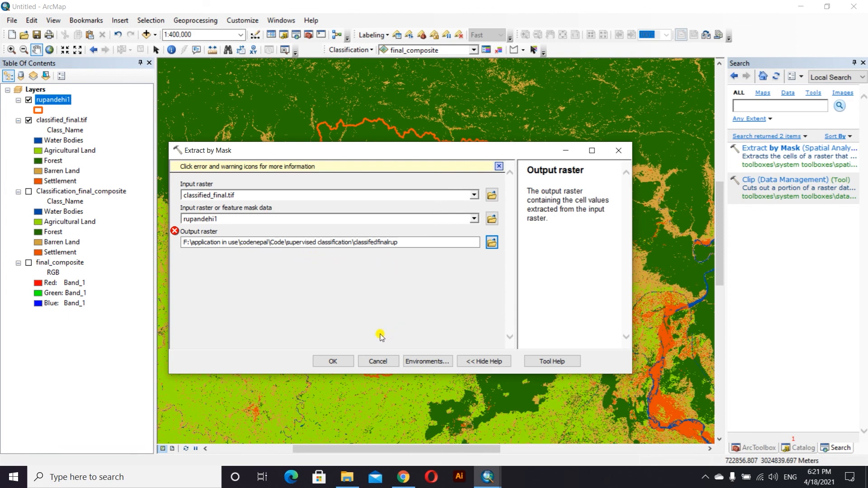
left_click(335, 362)
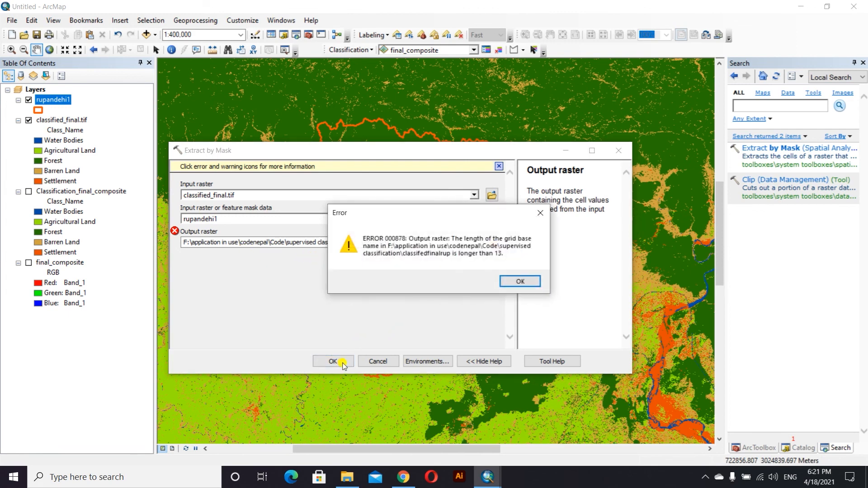
left_click(520, 282)
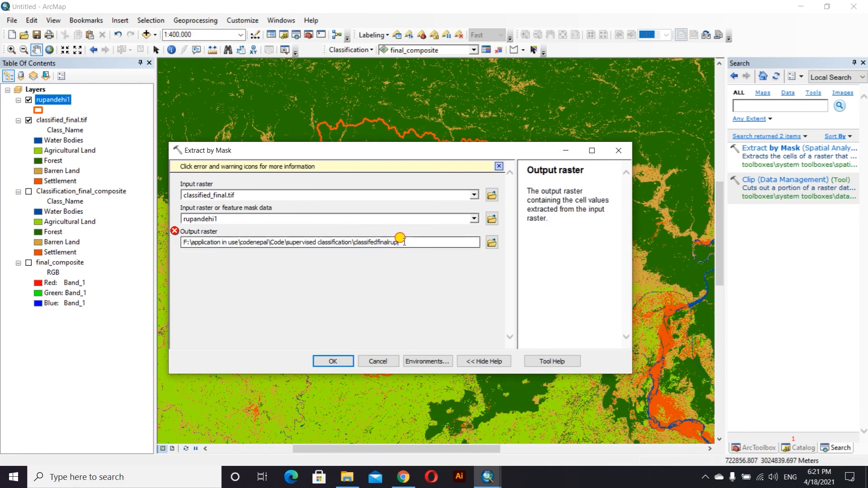
left_click(403, 241)
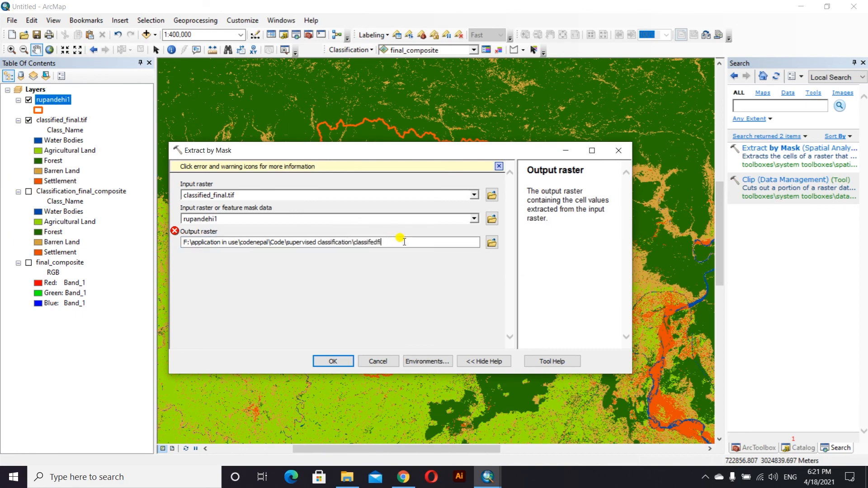
key("Return")
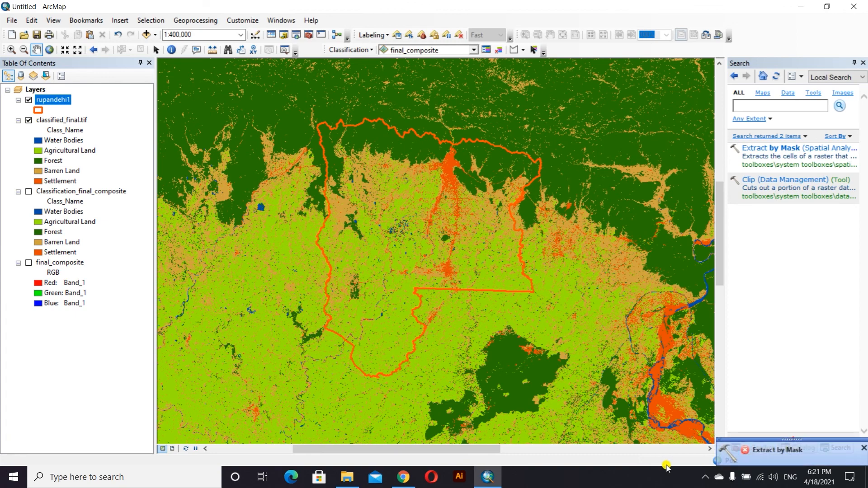
Extract classified_final.tif by the rupandehi1 mask, keeping the default output raster in Default.gdb, and dismiss the earlier failure notification.
left_click(775, 150)
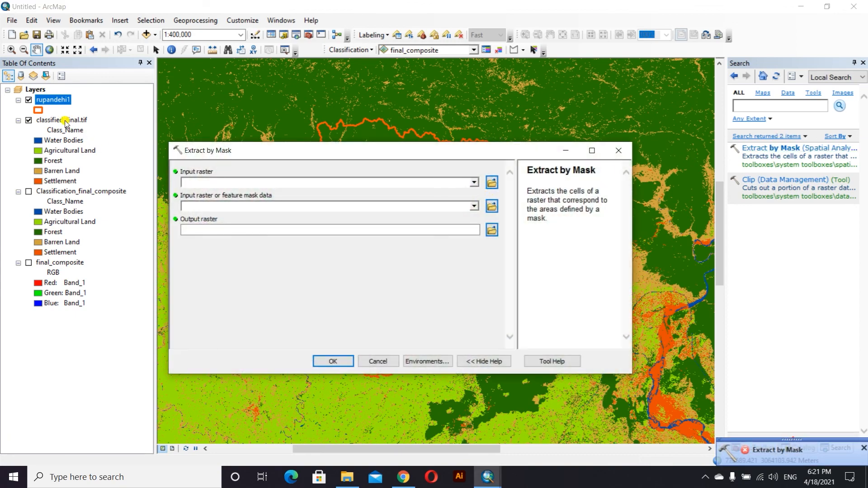
left_click_drag(62, 120, 235, 186)
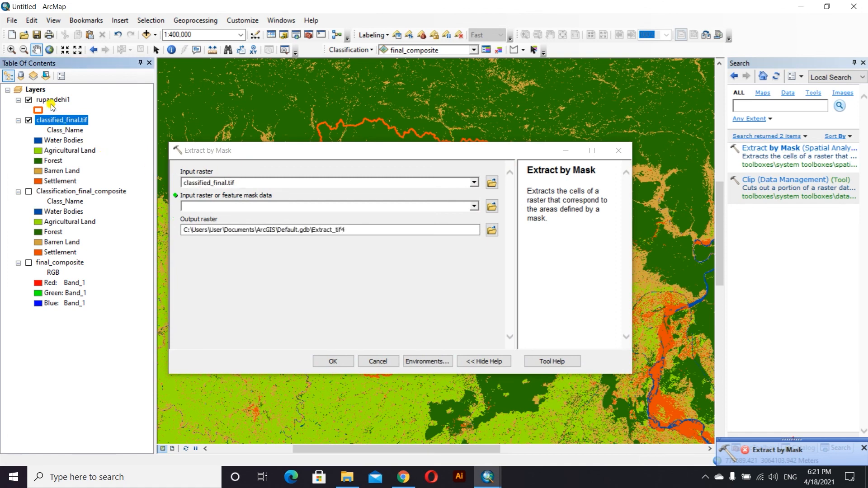
left_click_drag(52, 100, 200, 206)
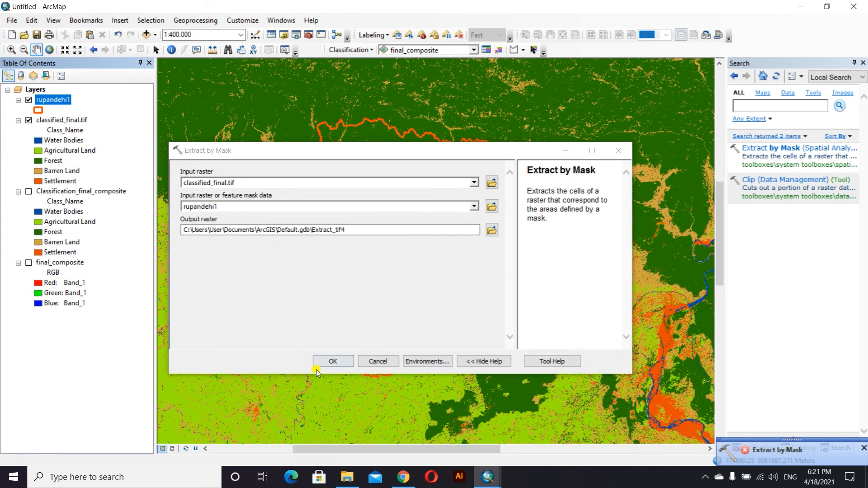
left_click(333, 362)
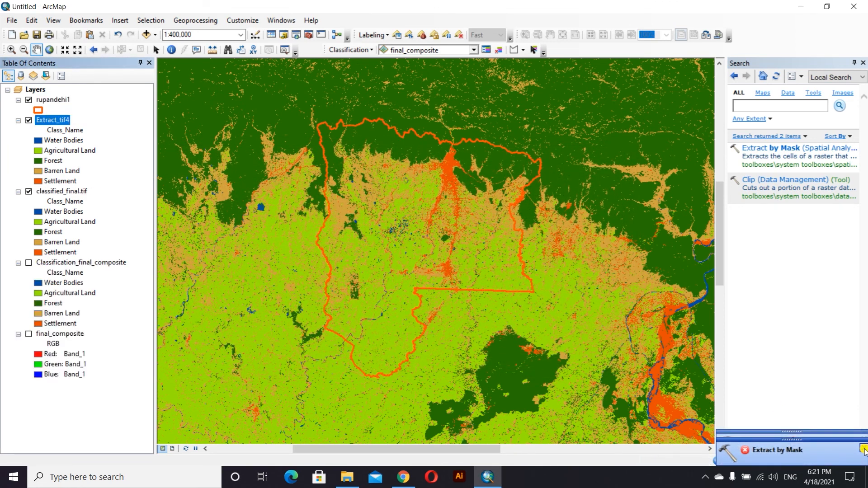
left_click(864, 448)
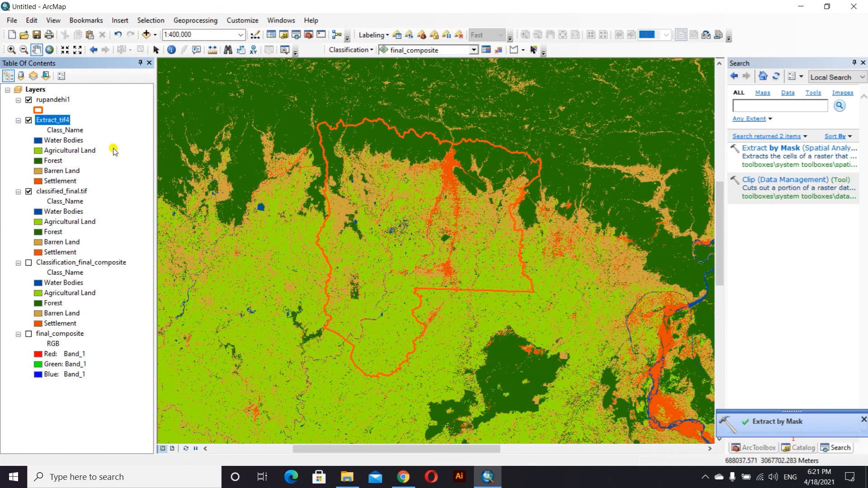
Hide the classified_final.tif layer and set the rupandehi1 boundary's outline width to 0.
left_click(28, 192)
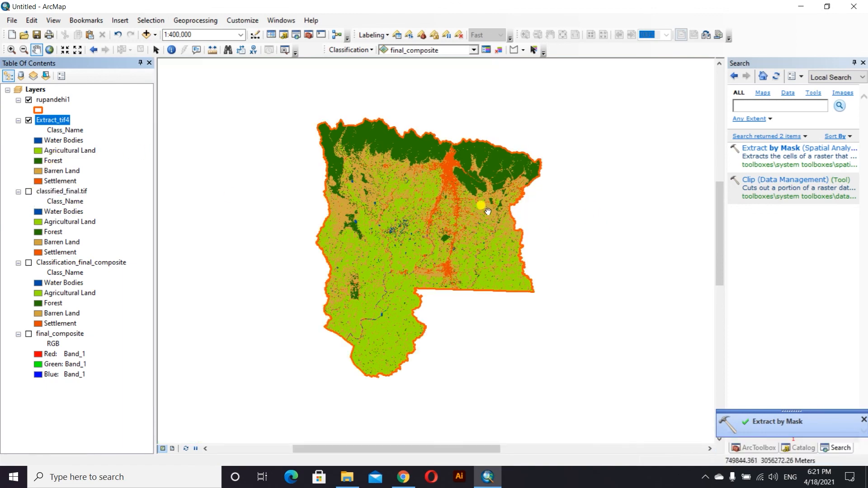
left_click(40, 111)
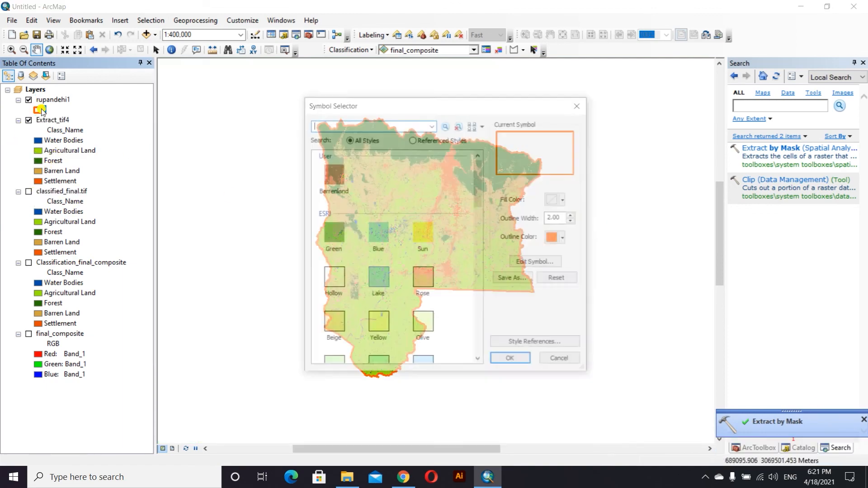
left_click(575, 221)
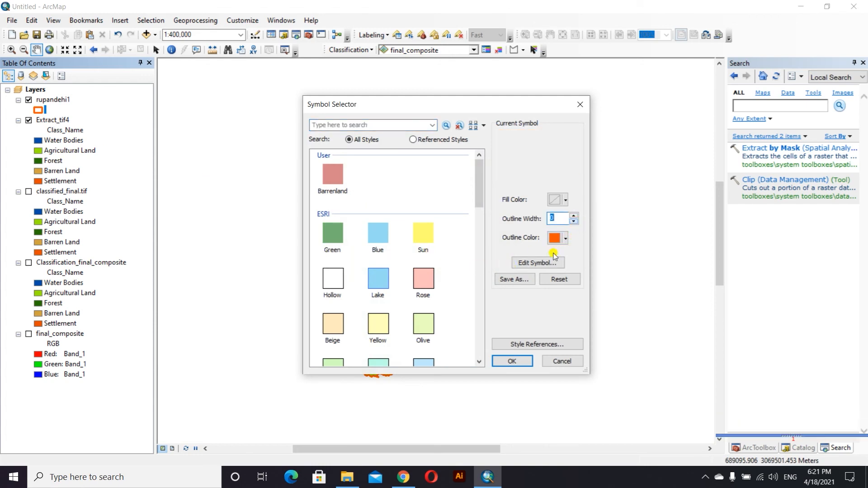
left_click(513, 360)
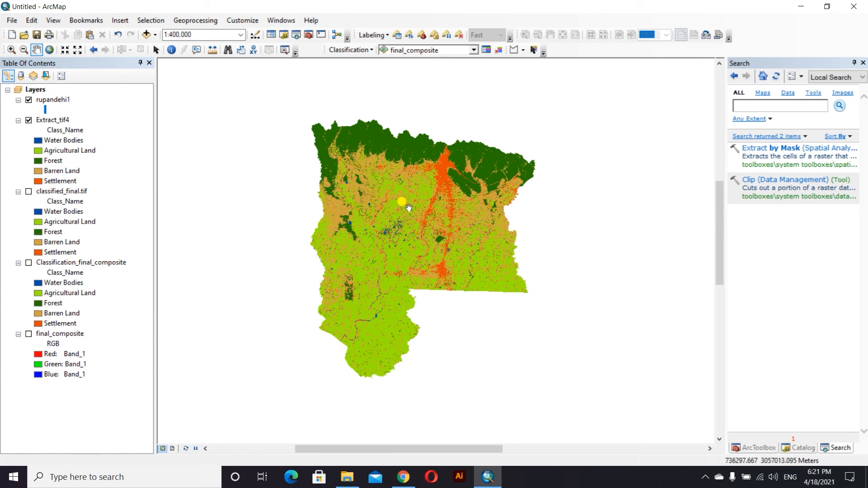
Examine the clipped land cover classification across the whole Rupandehi district.
scroll(371, 205, "up", 1)
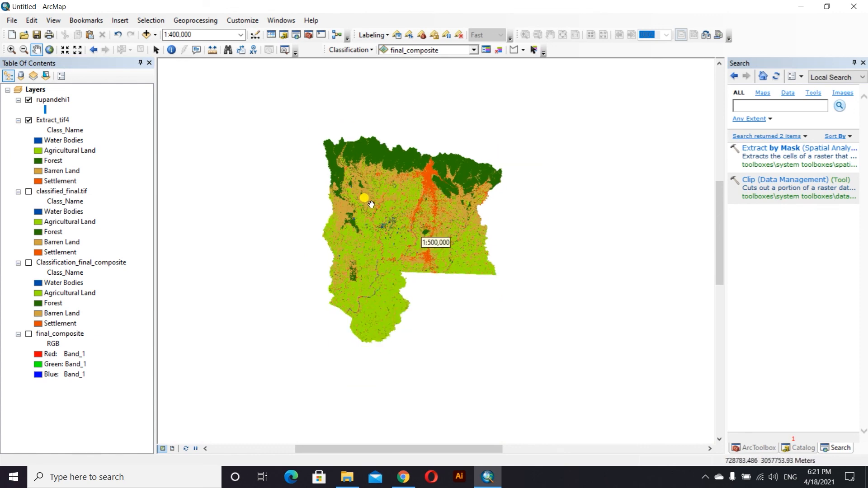
scroll(371, 204, "down", 1)
scroll(402, 240, "up", 1)
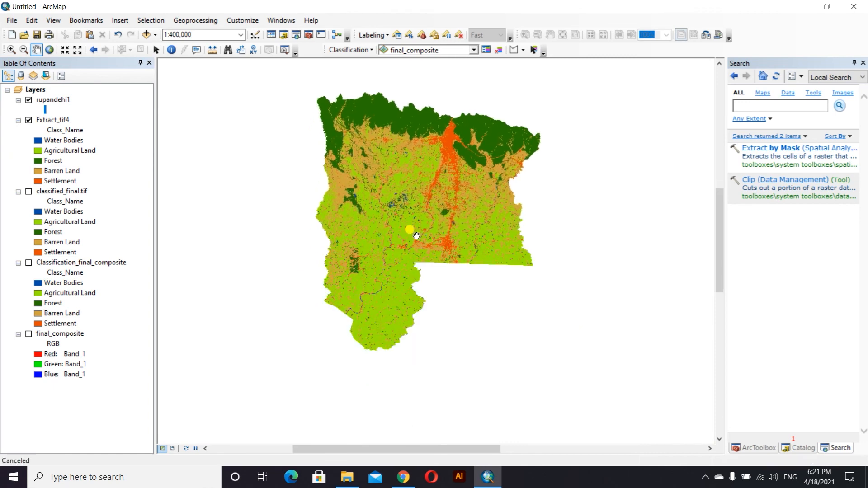
scroll(405, 224, "down", 1)
left_click_drag(389, 205, 396, 218)
left_click_drag(450, 254, 445, 232)
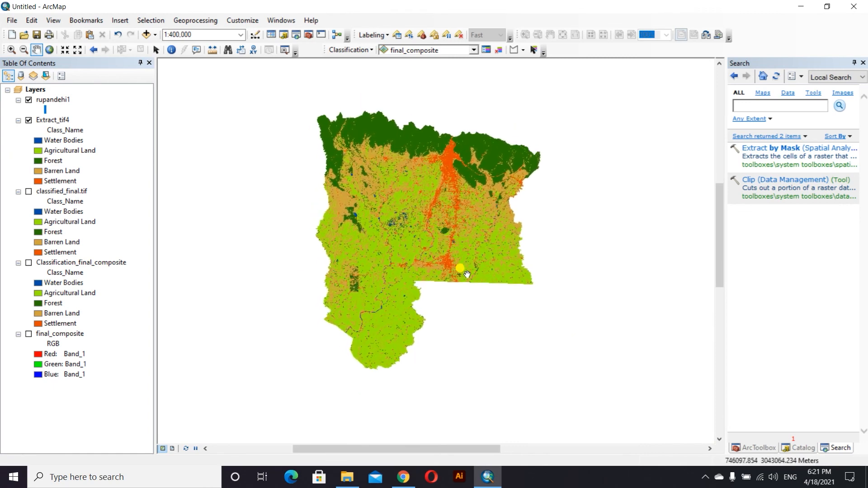